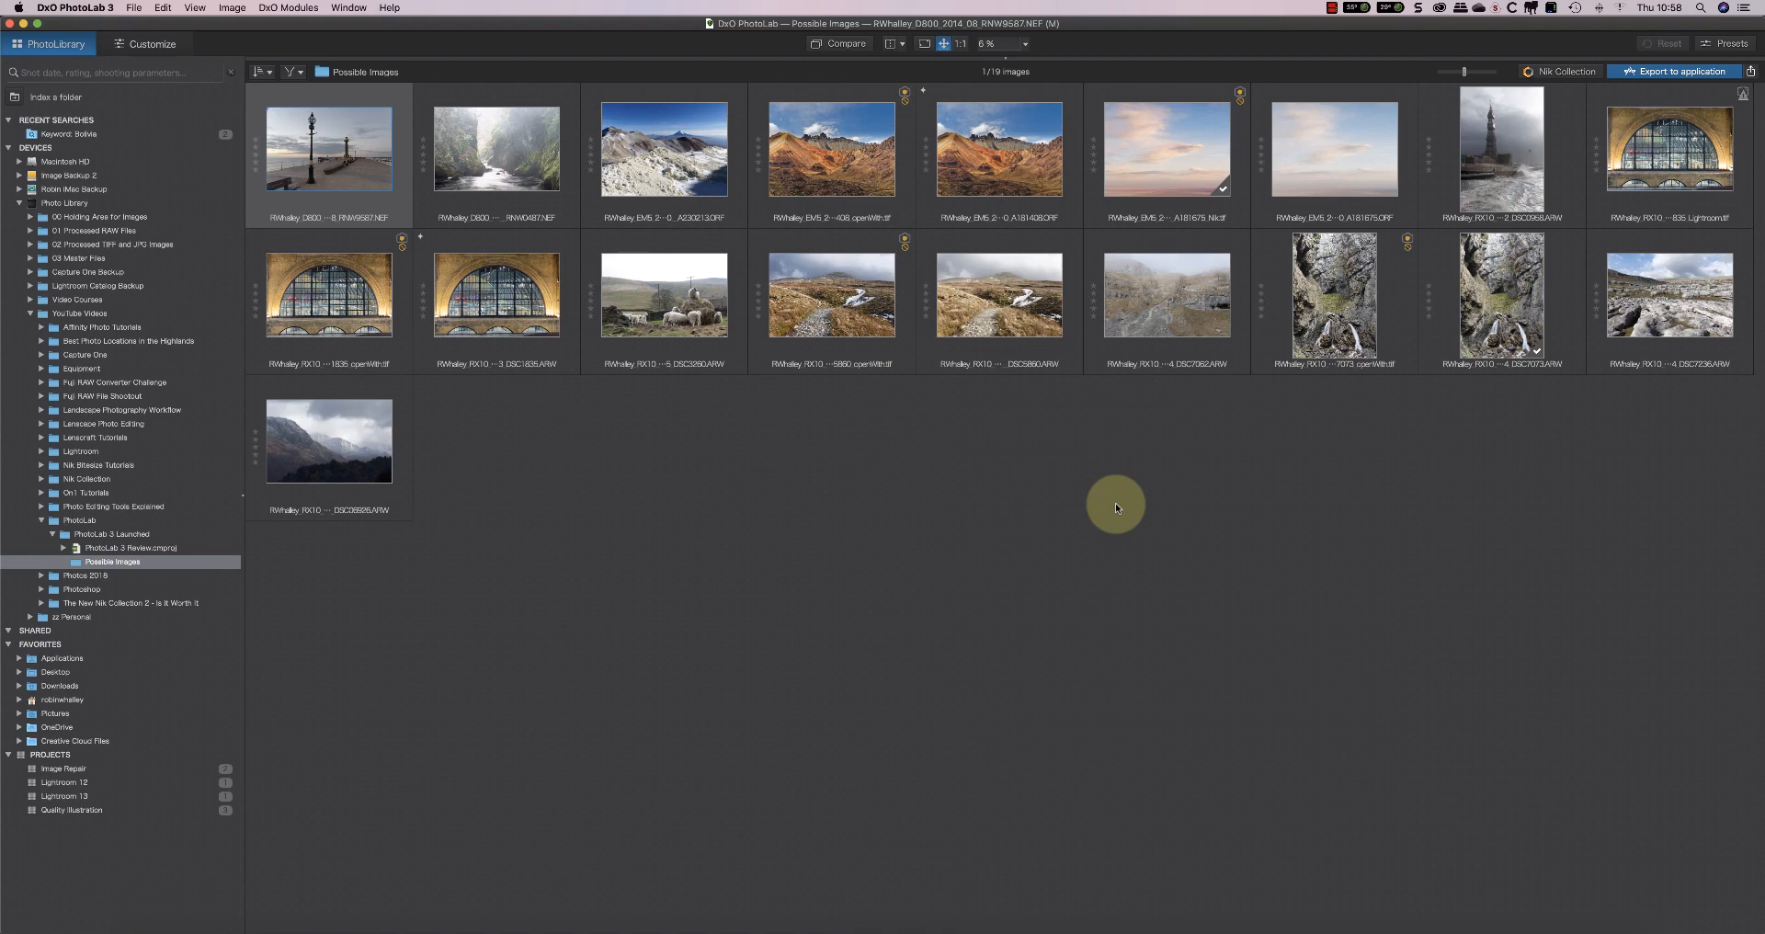
- Open the Quality Illustration project and bring its DSC1835.ARW raw image up for editing
left_click(75, 809)
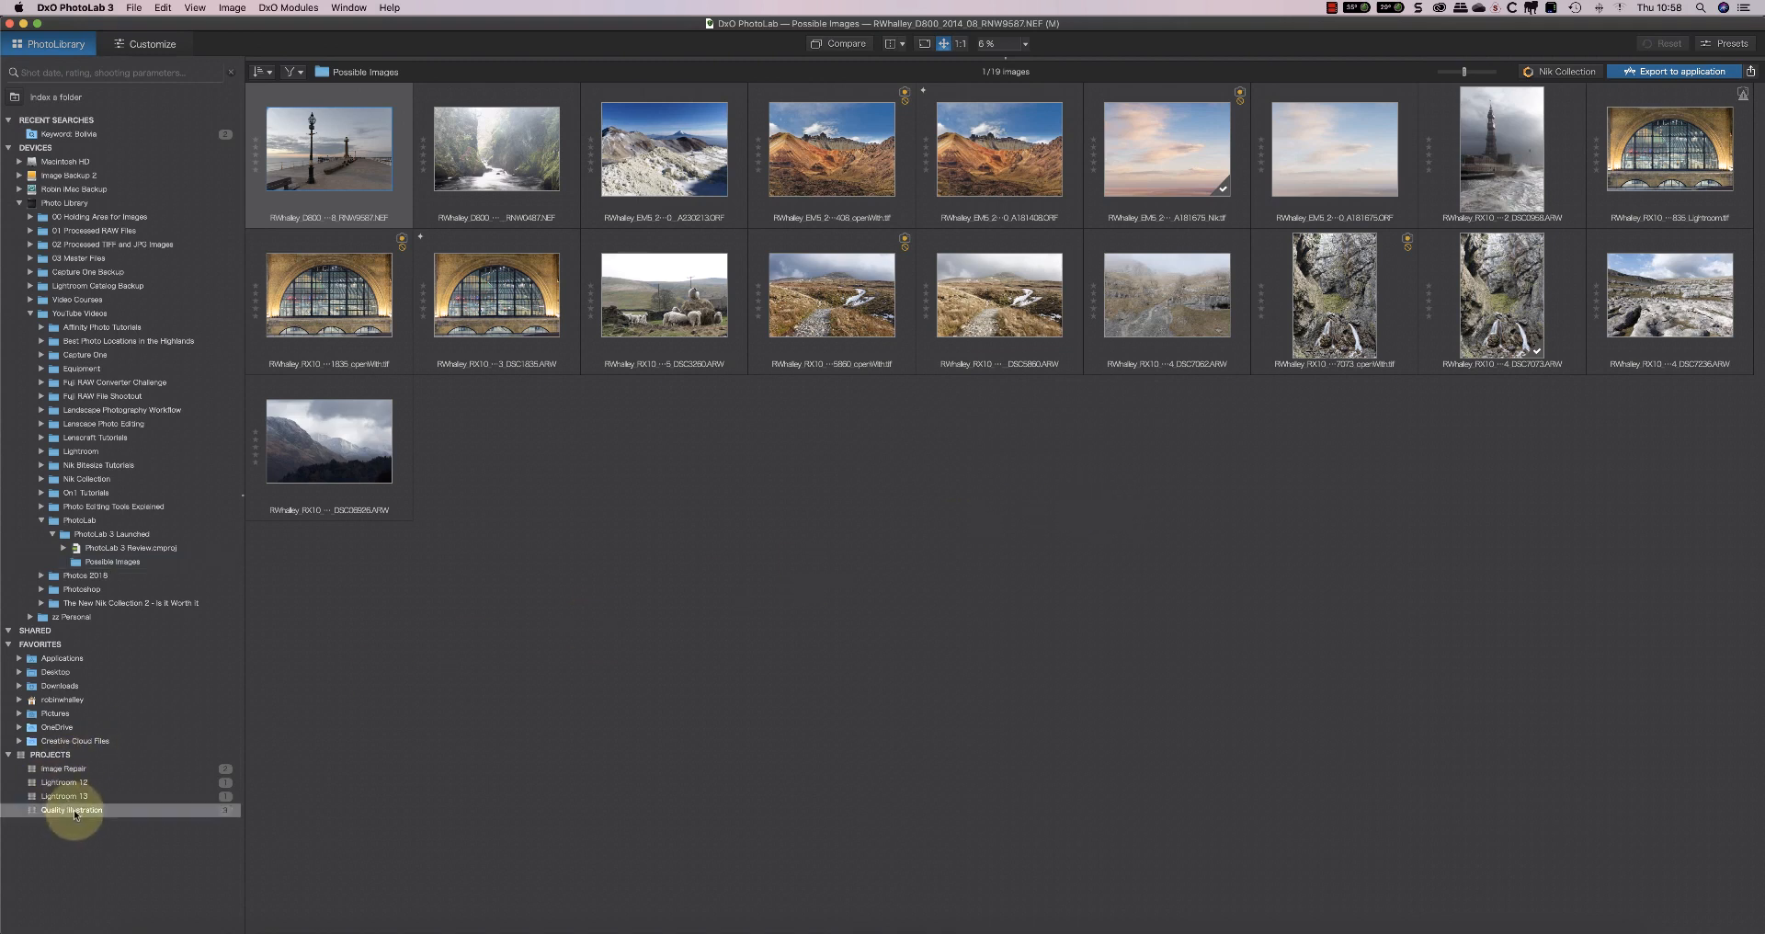
left_click(654, 144)
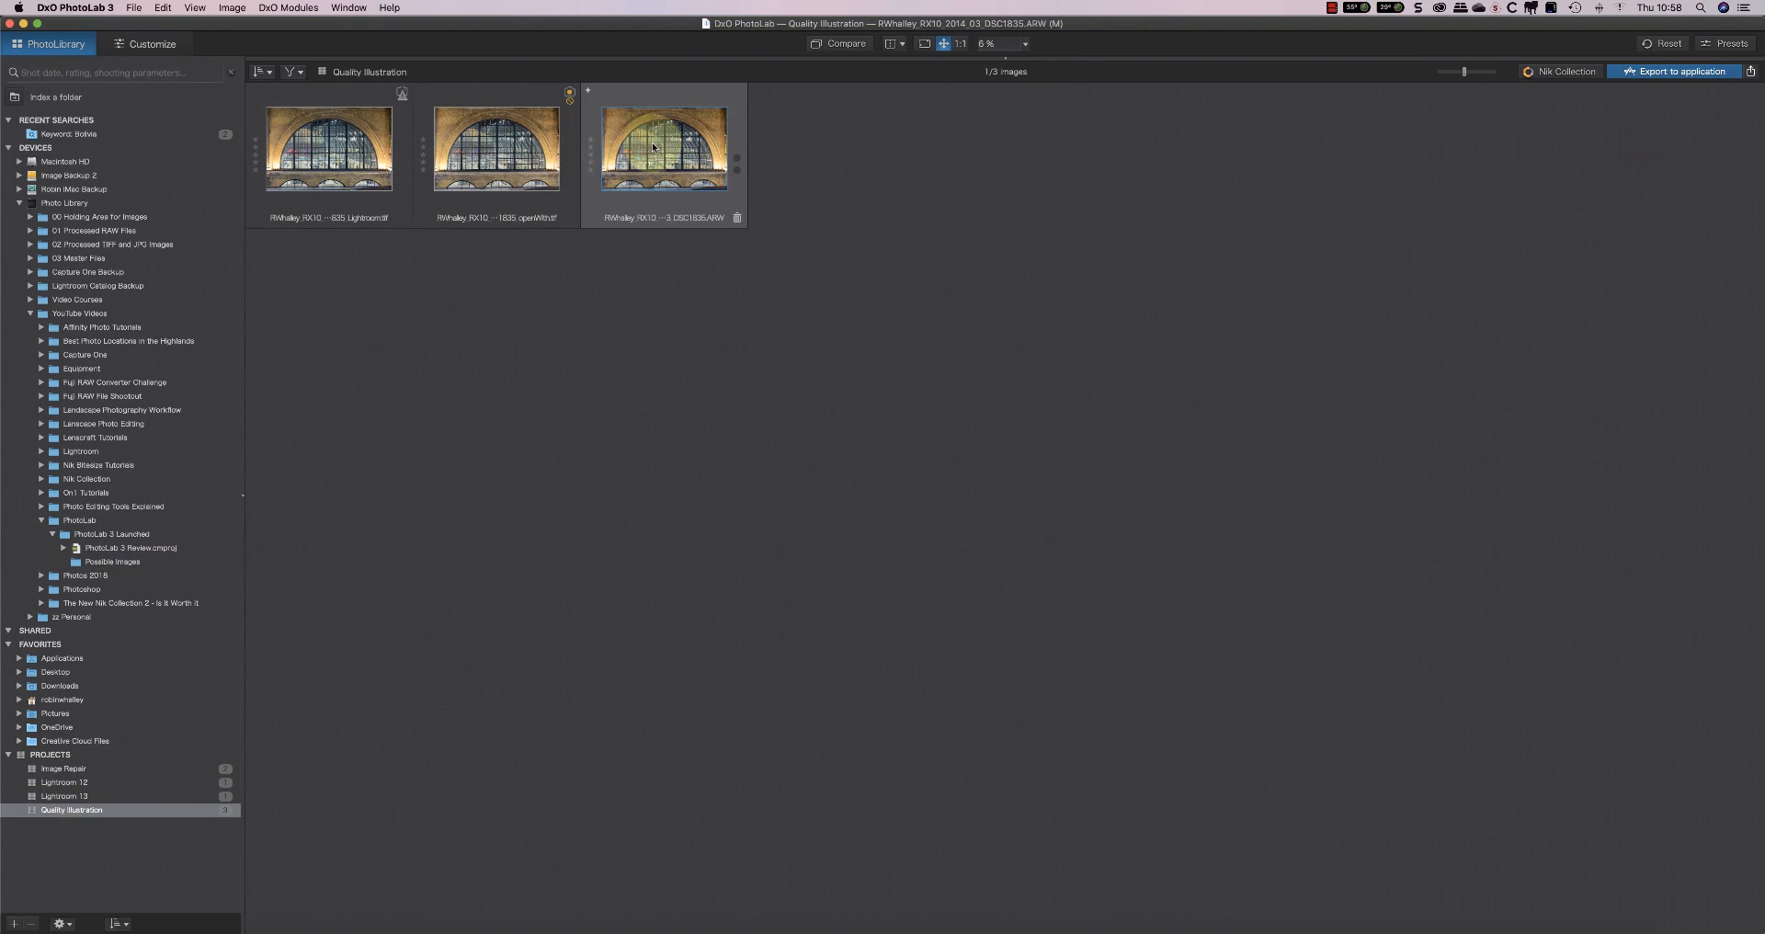
left_click(153, 43)
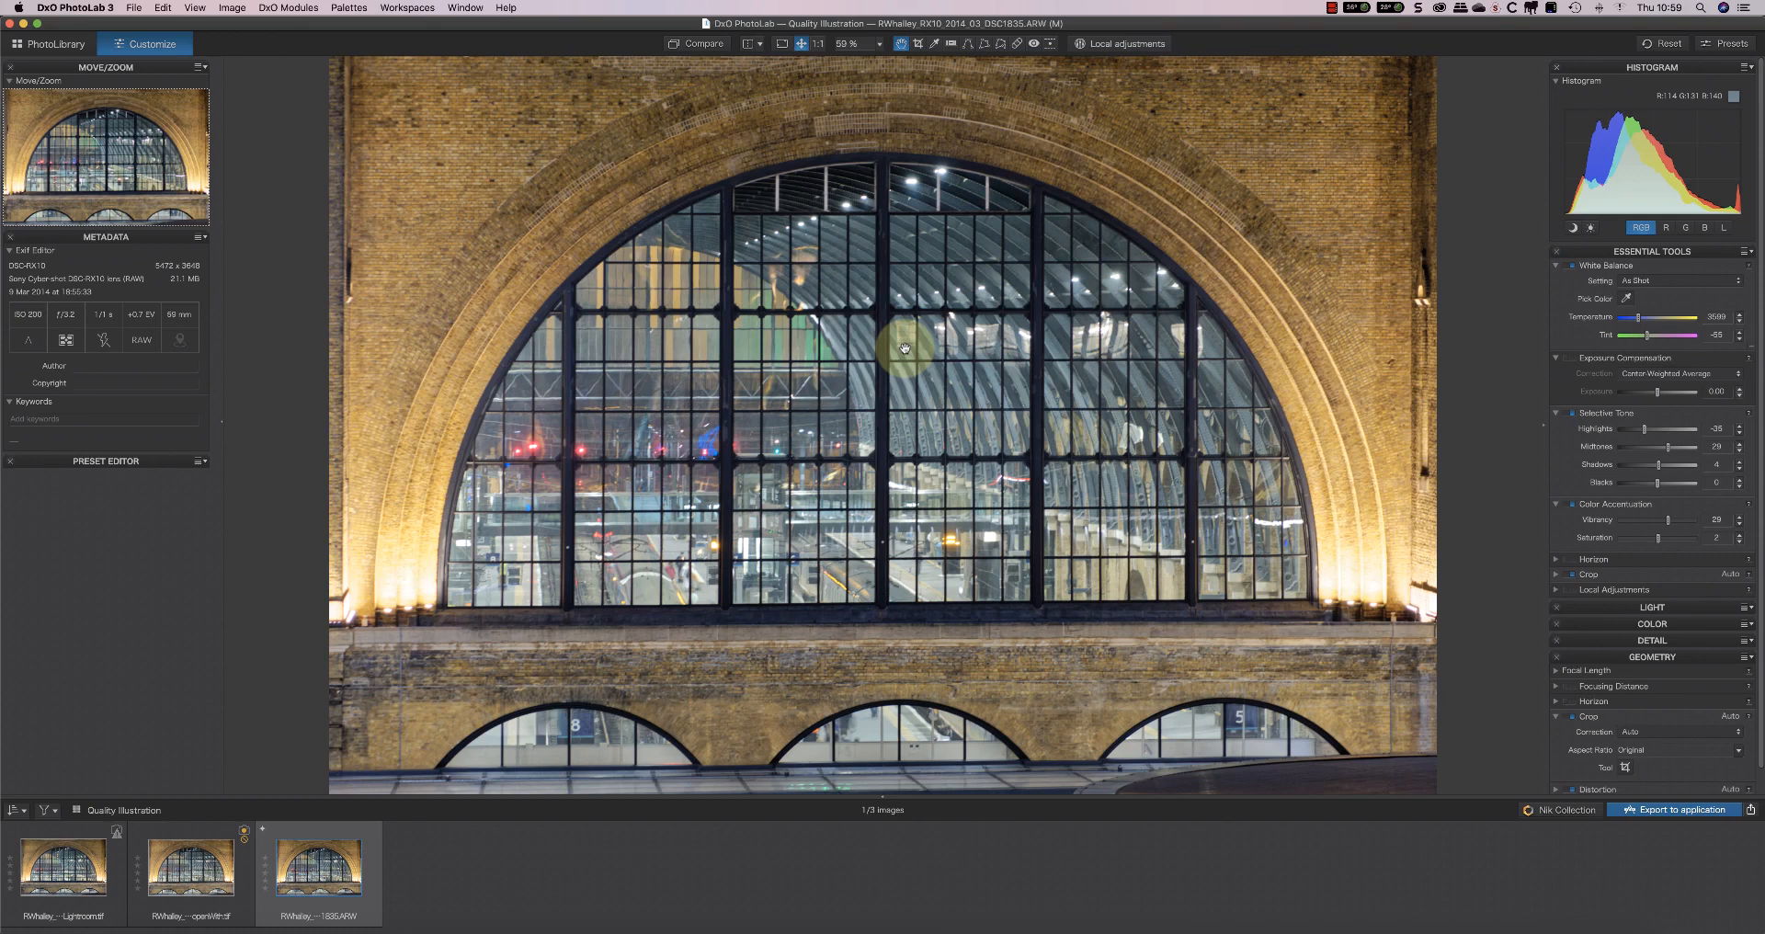
- Inspect the raw station photo at 100%, checking the upper arch brickwork, the lower wall and the window centre
left_click(818, 43)
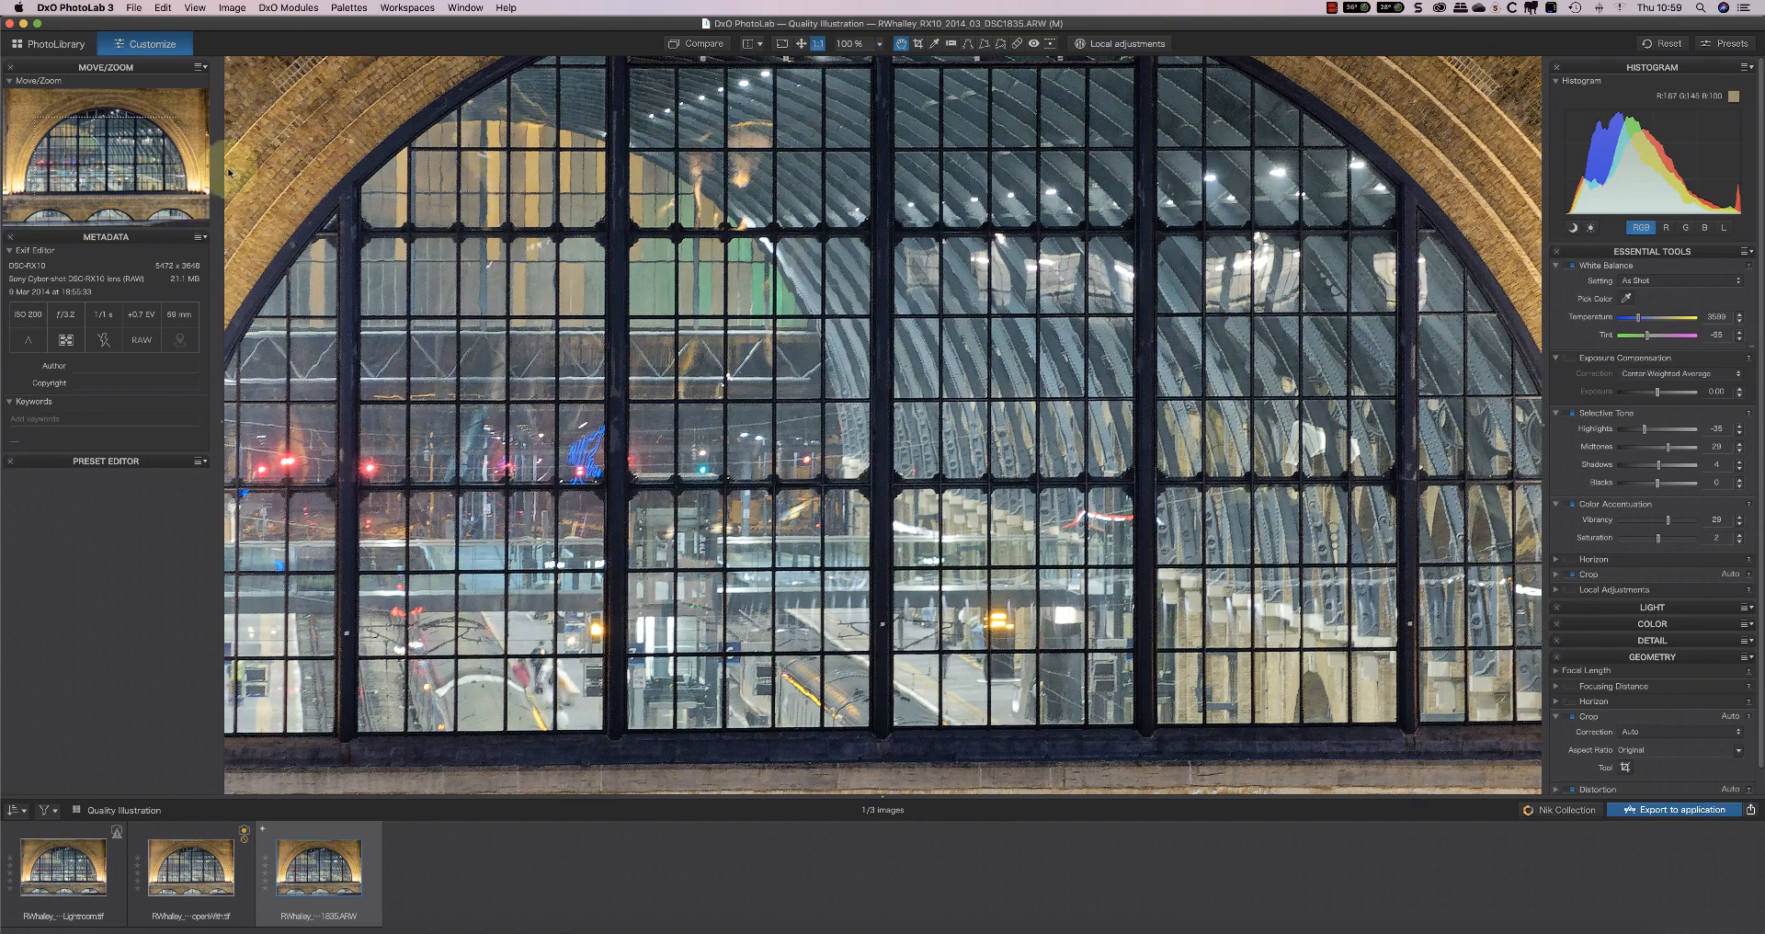
left_click_drag(138, 147, 211, 124)
left_click(894, 227)
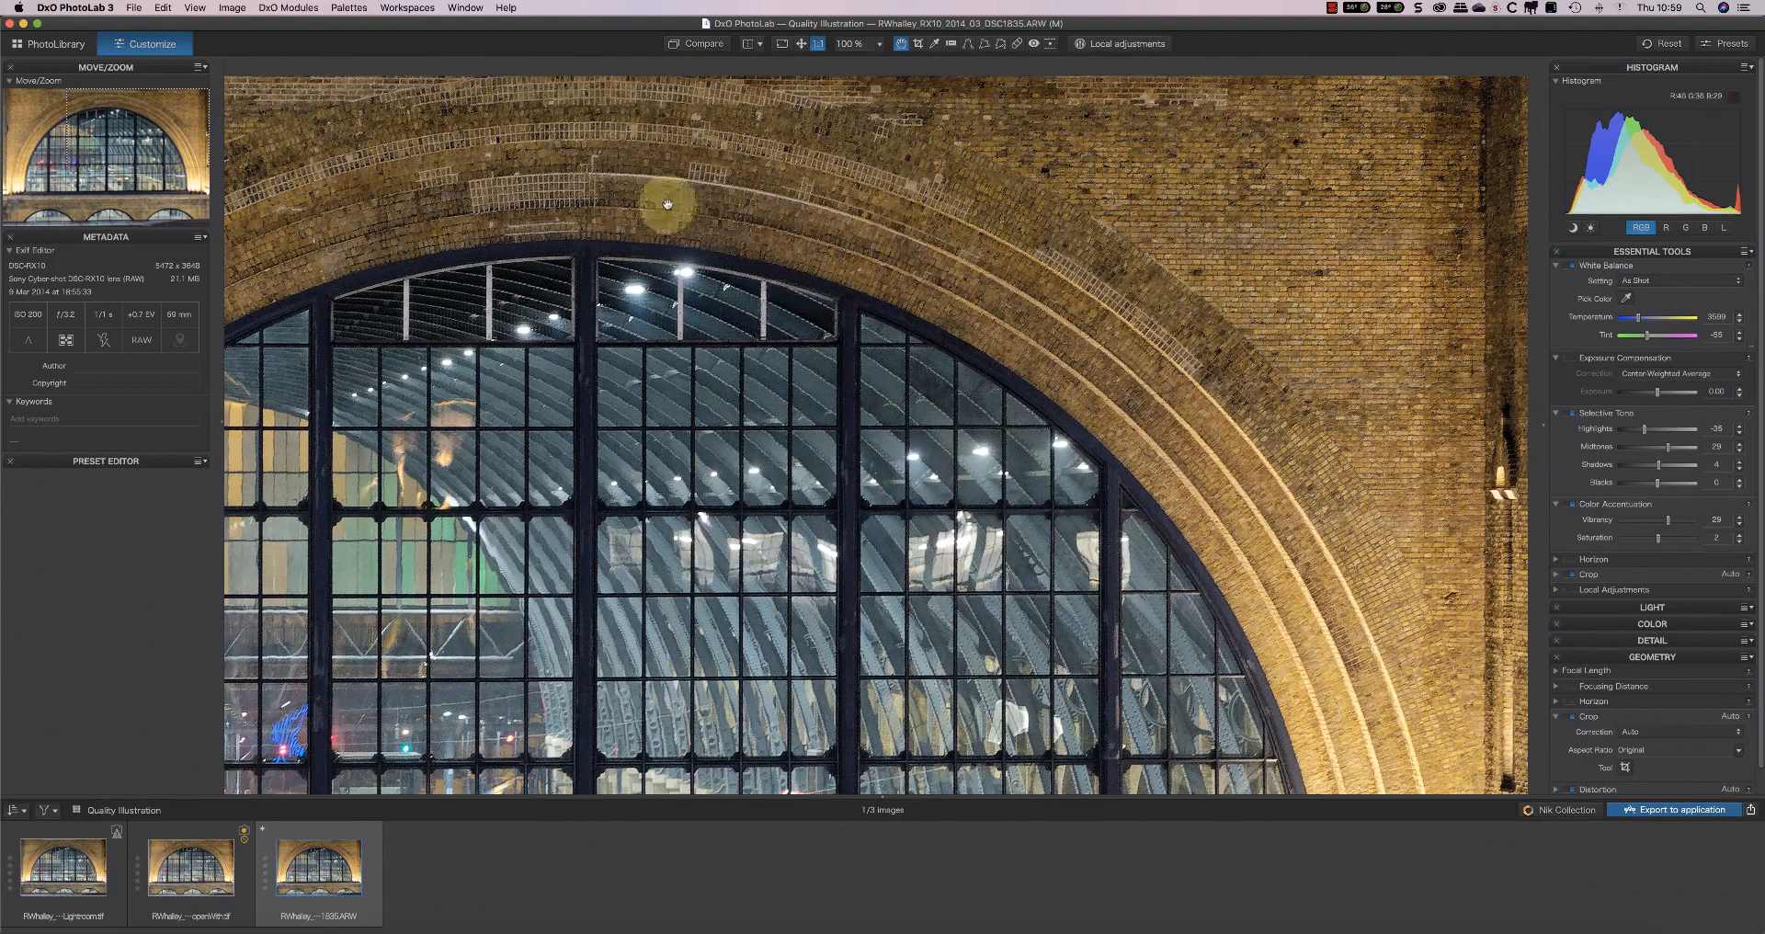
left_click_drag(157, 123, 69, 184)
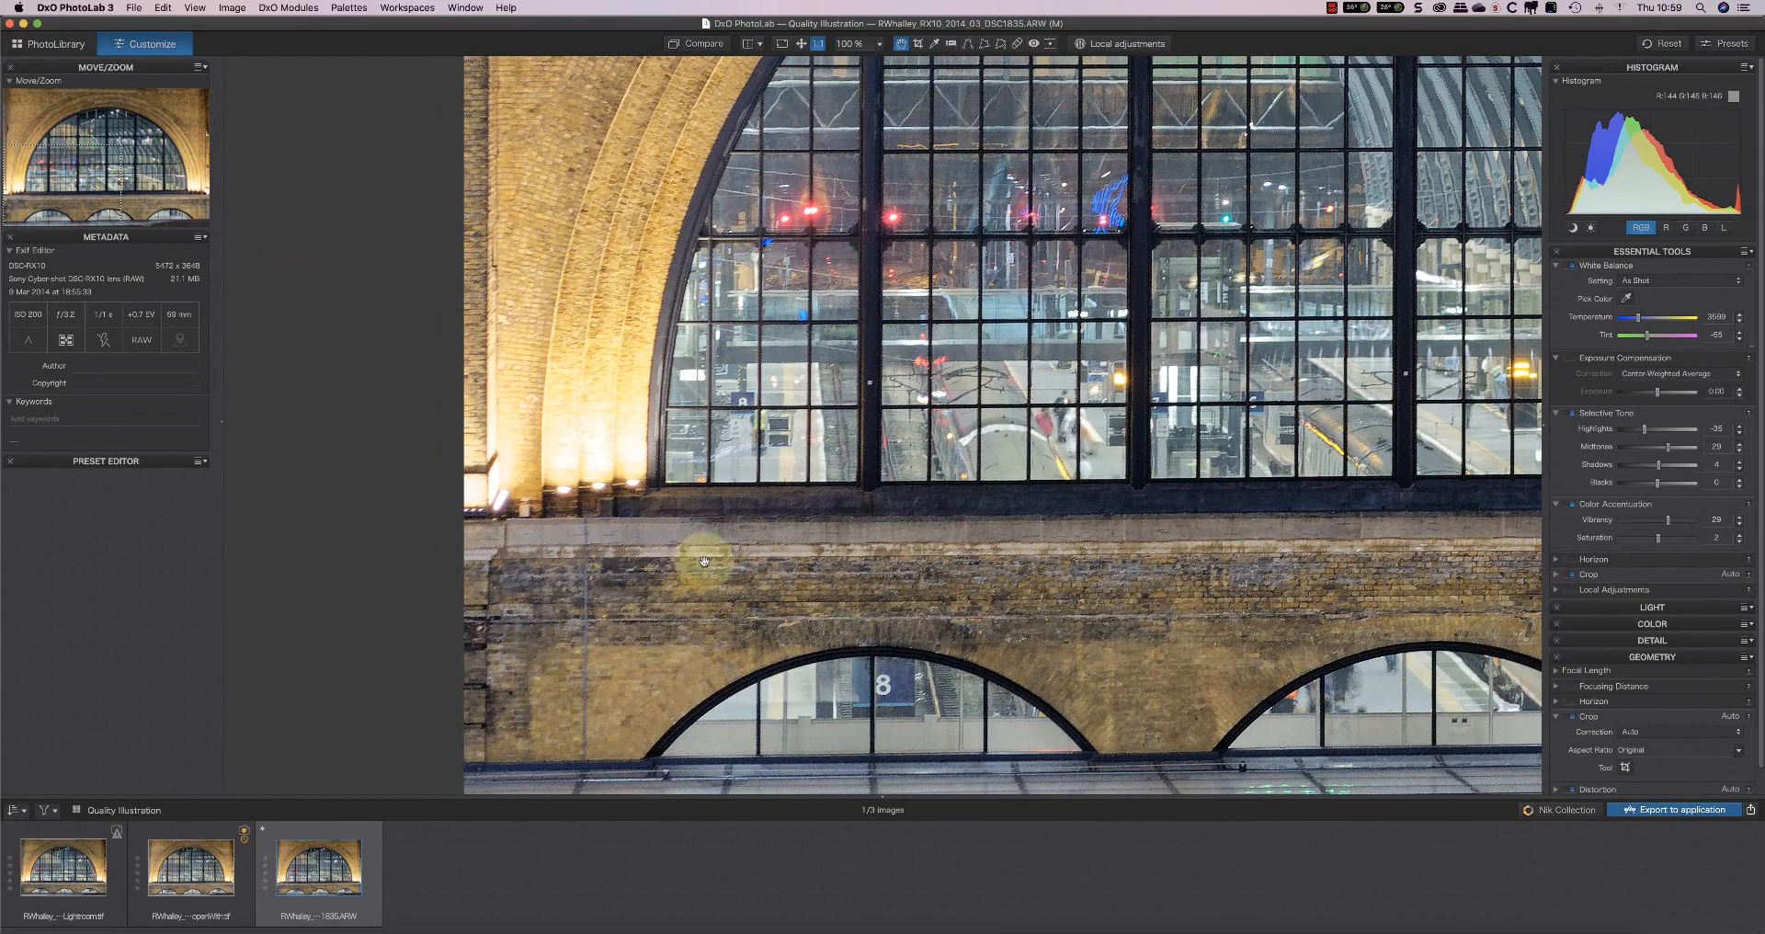
left_click_drag(83, 207, 128, 165)
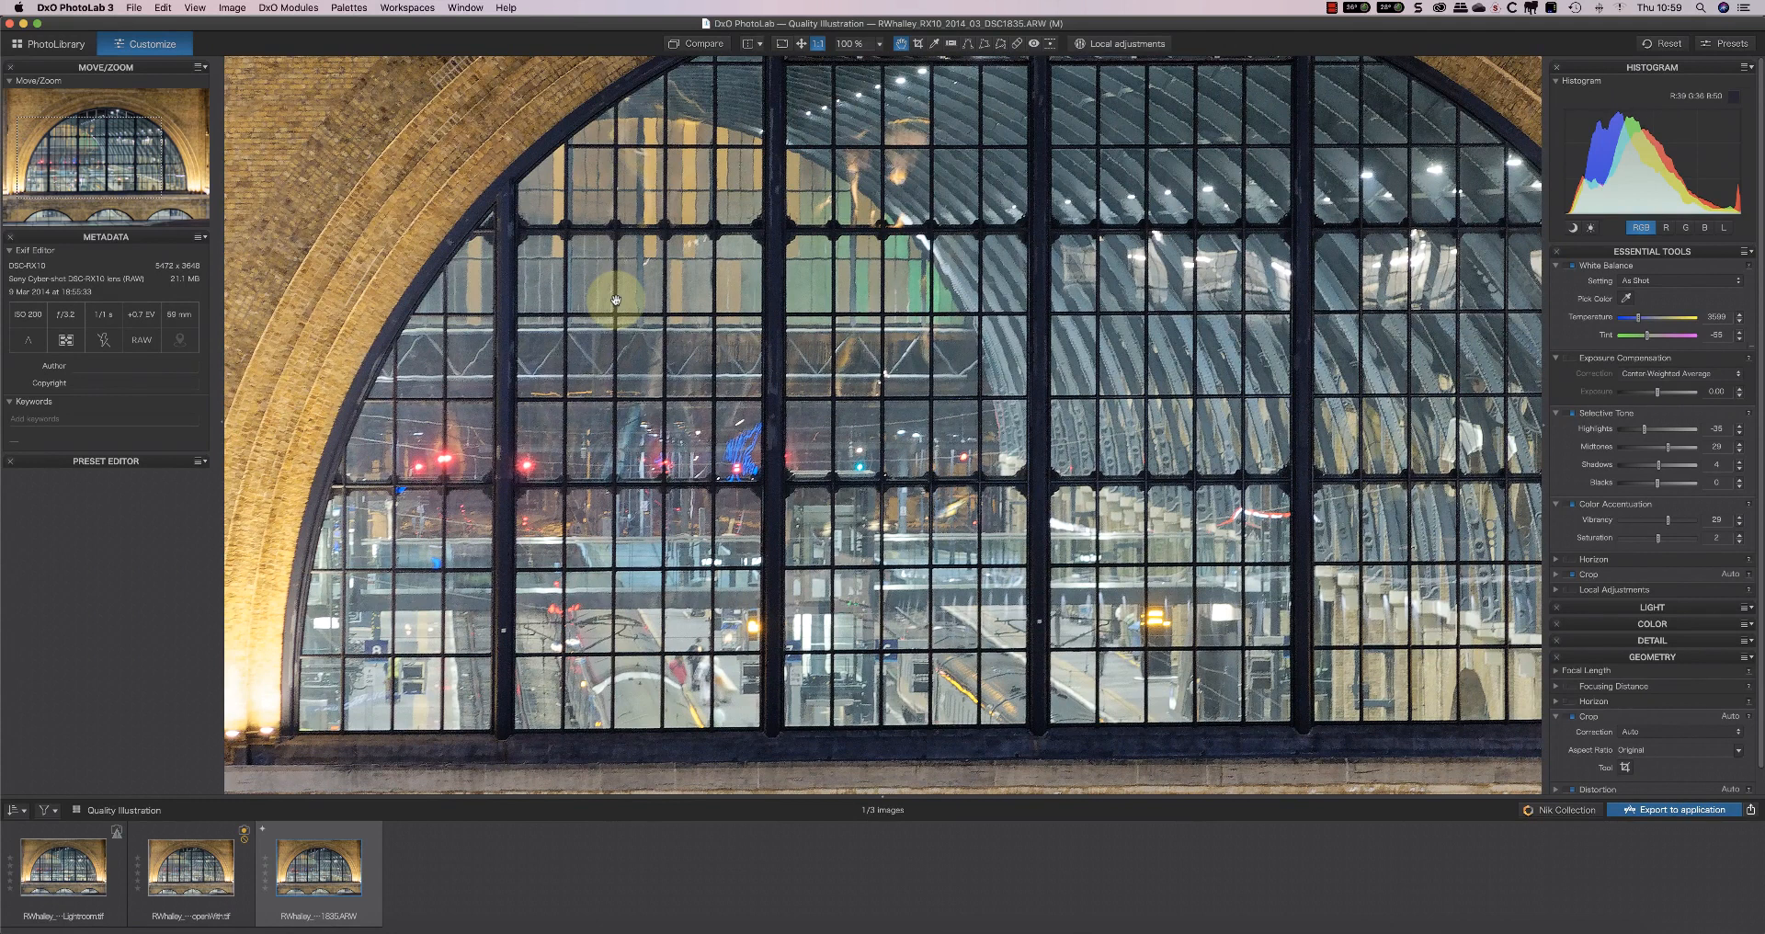
- Compare the Lightroom-processed TIFF with the DSC1835.ARW version at 100%, examining the window and upper arch detail
left_click(63, 866)
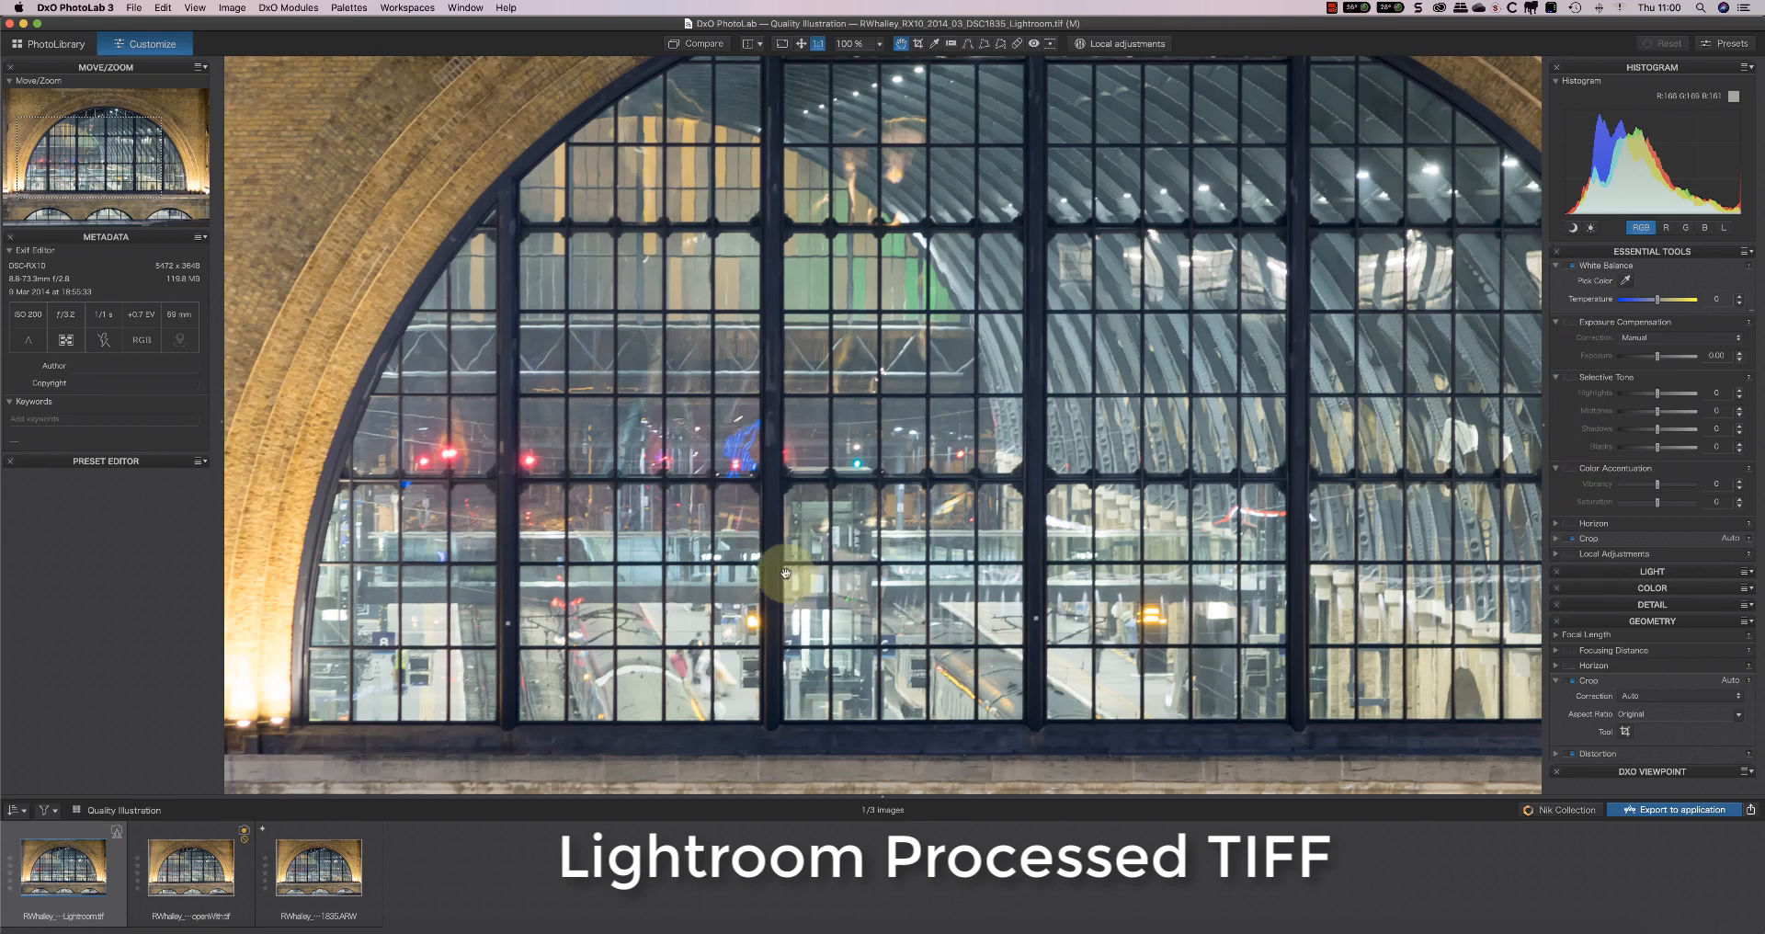
left_click_drag(150, 155, 192, 126)
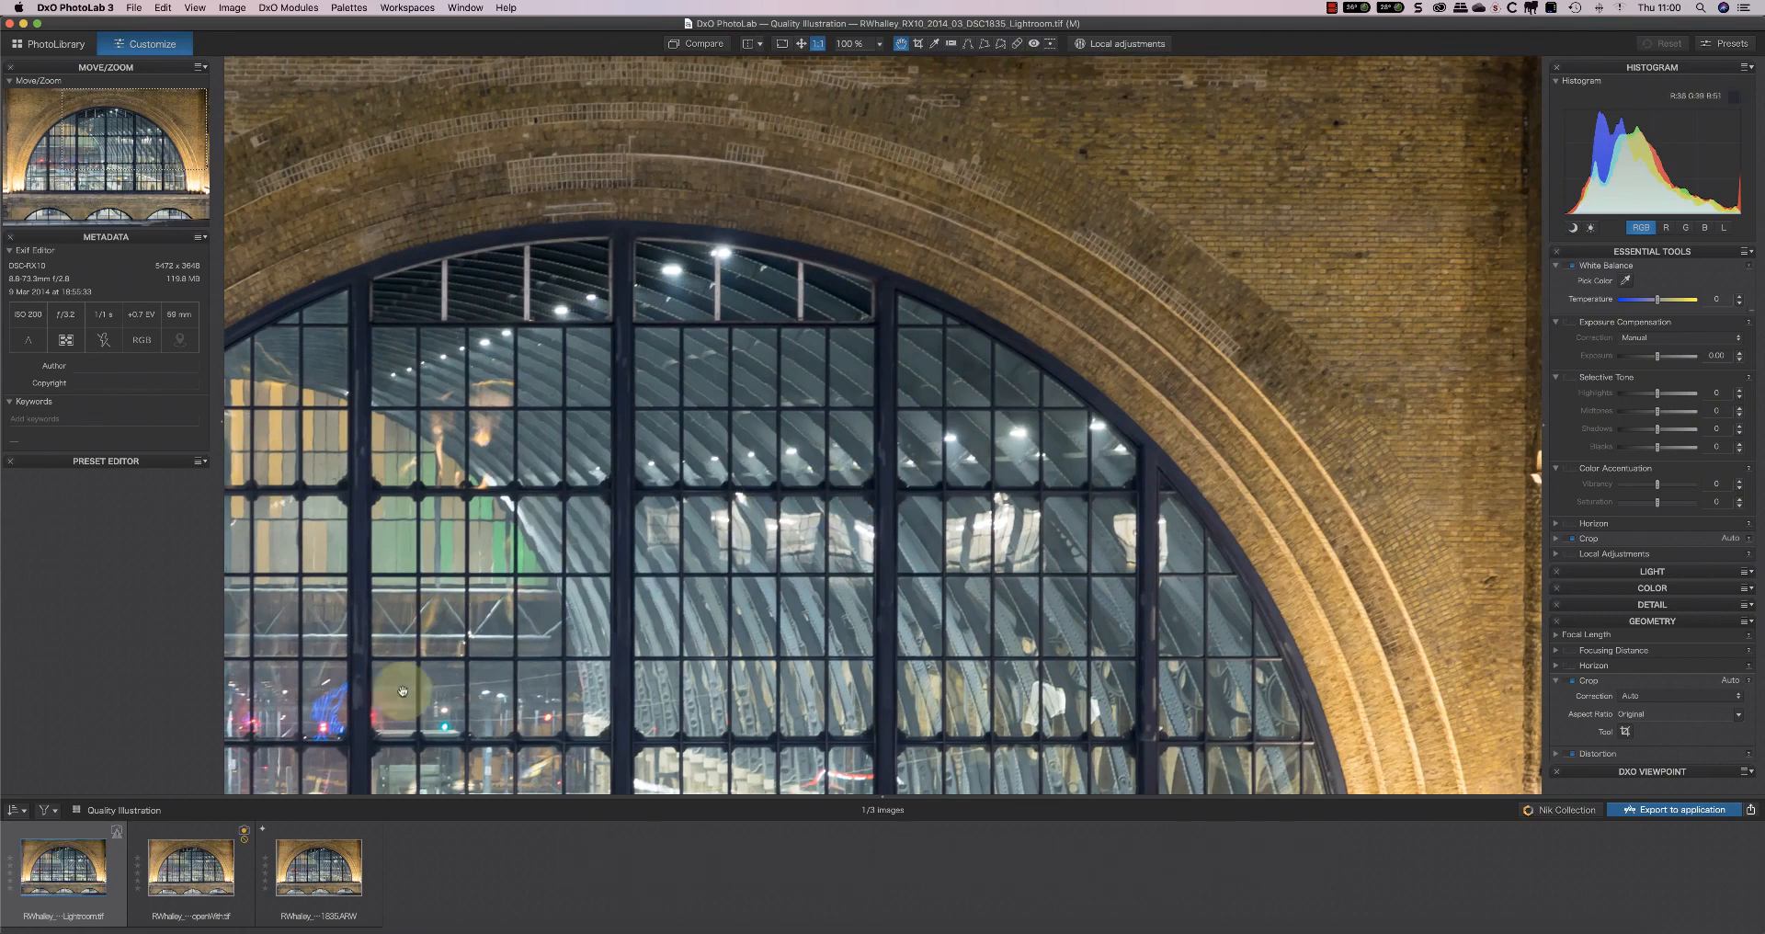
left_click(342, 864)
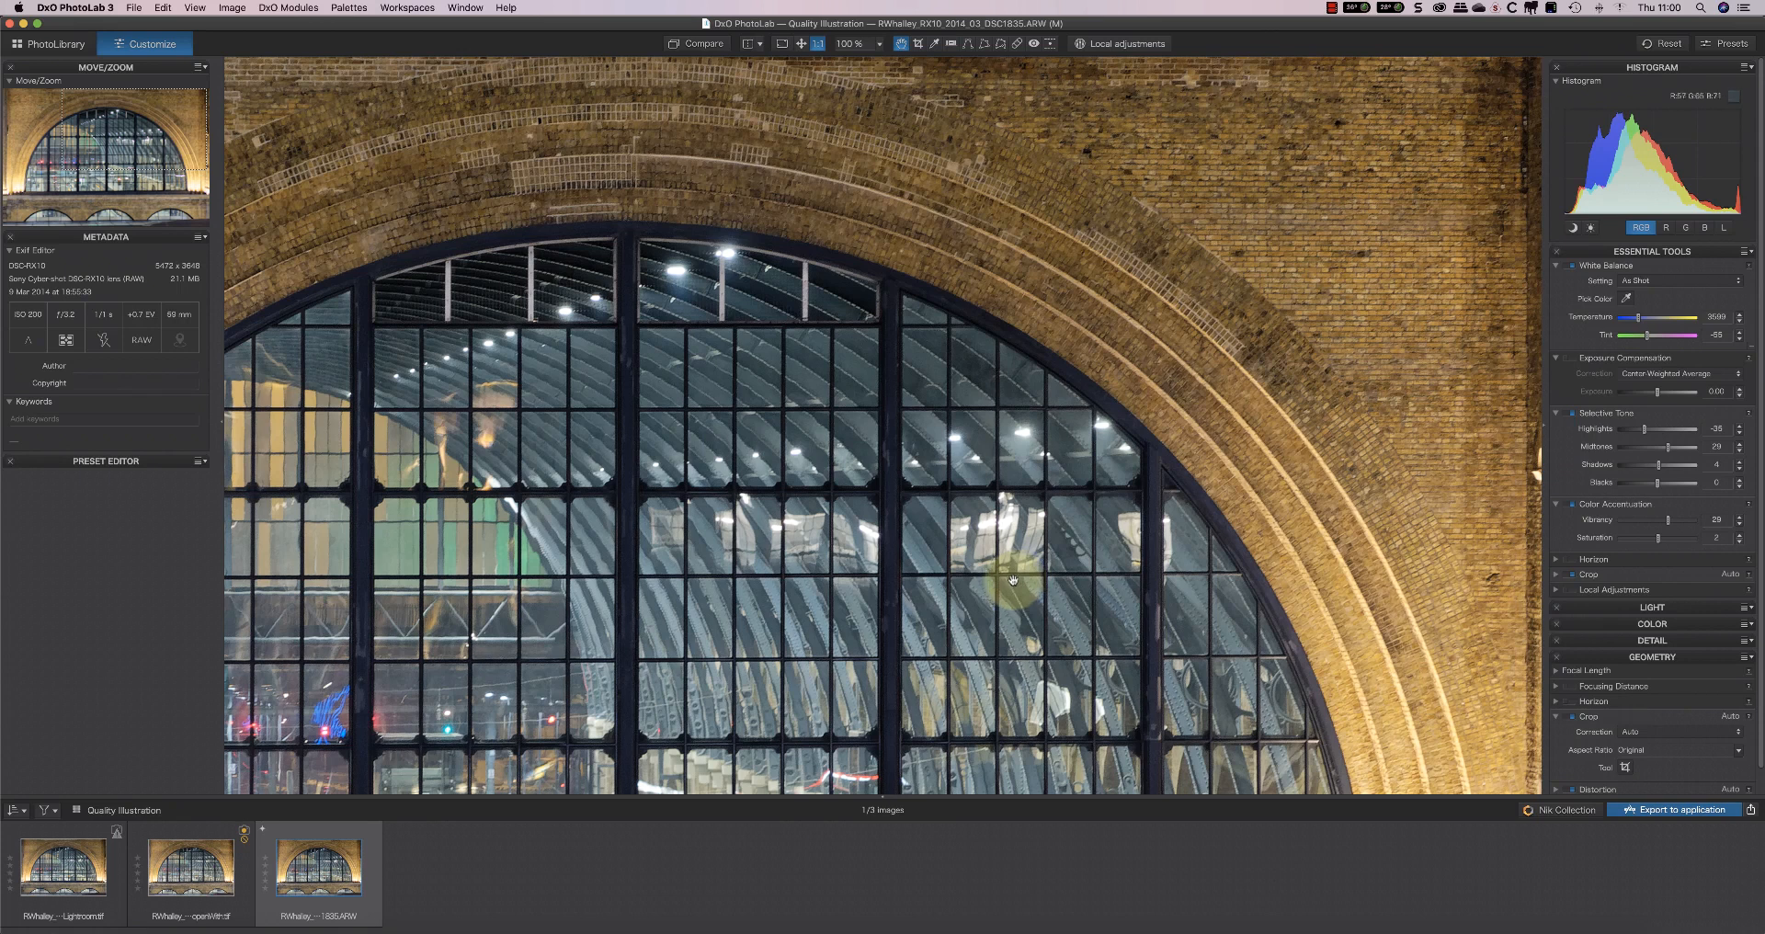
- Fit the whole station image in the view and compare it with its uncorrected version
left_click(802, 44)
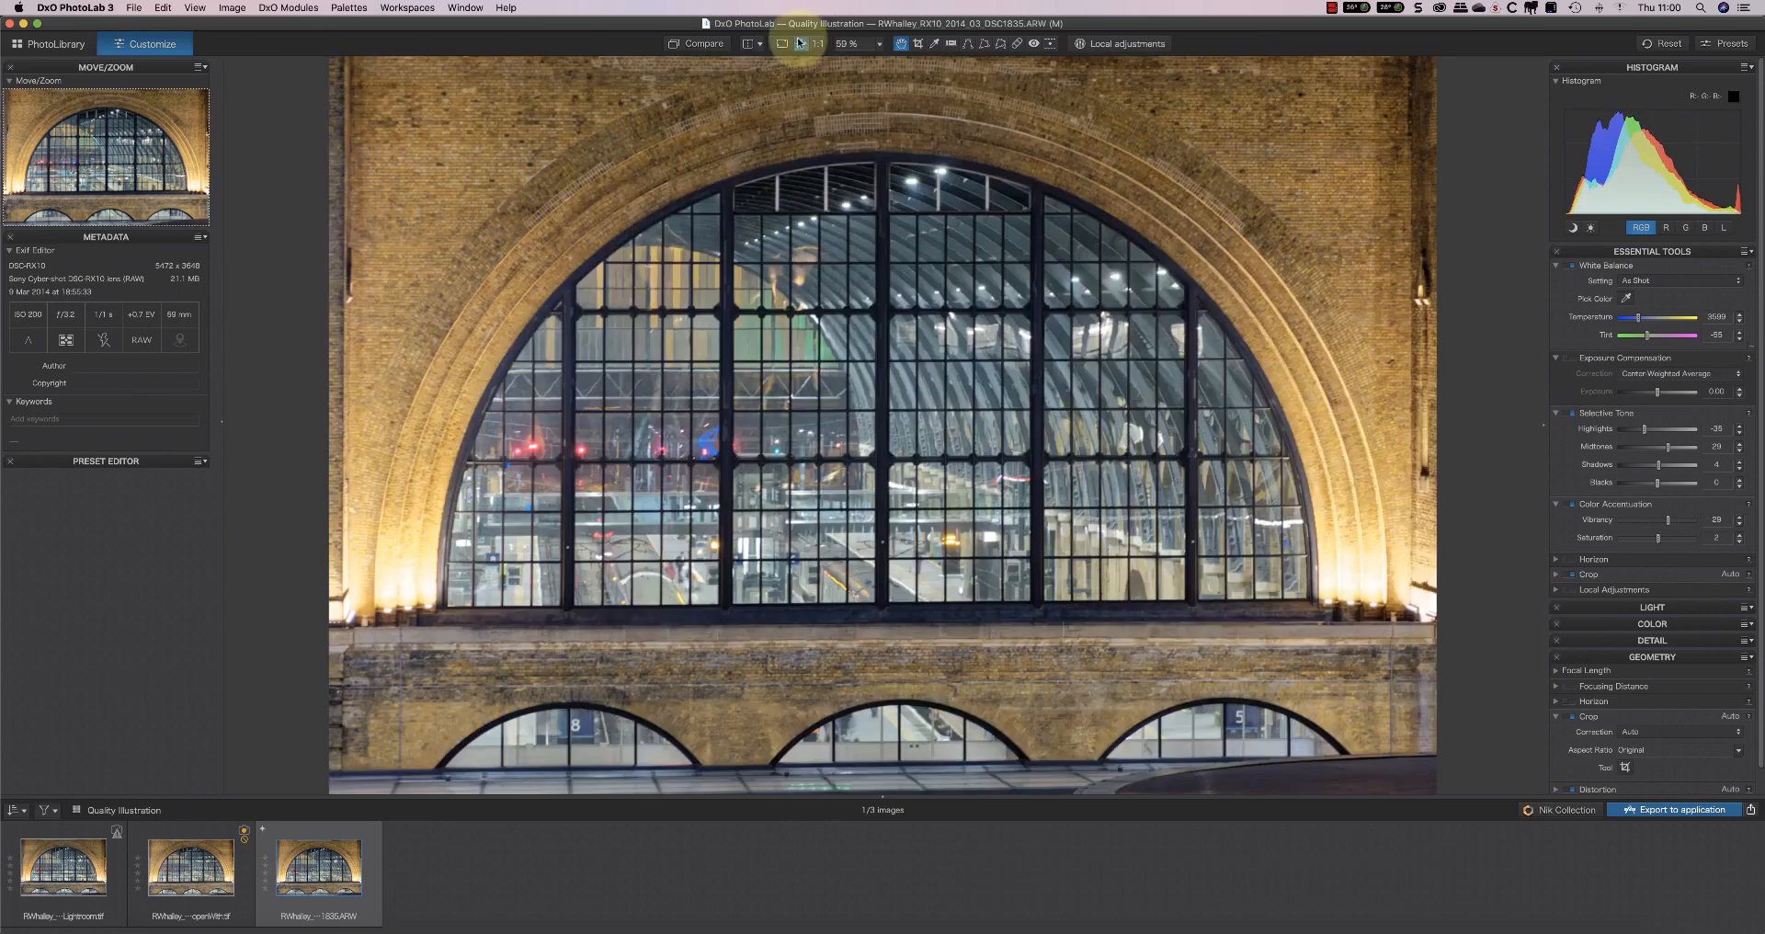
left_click(710, 44)
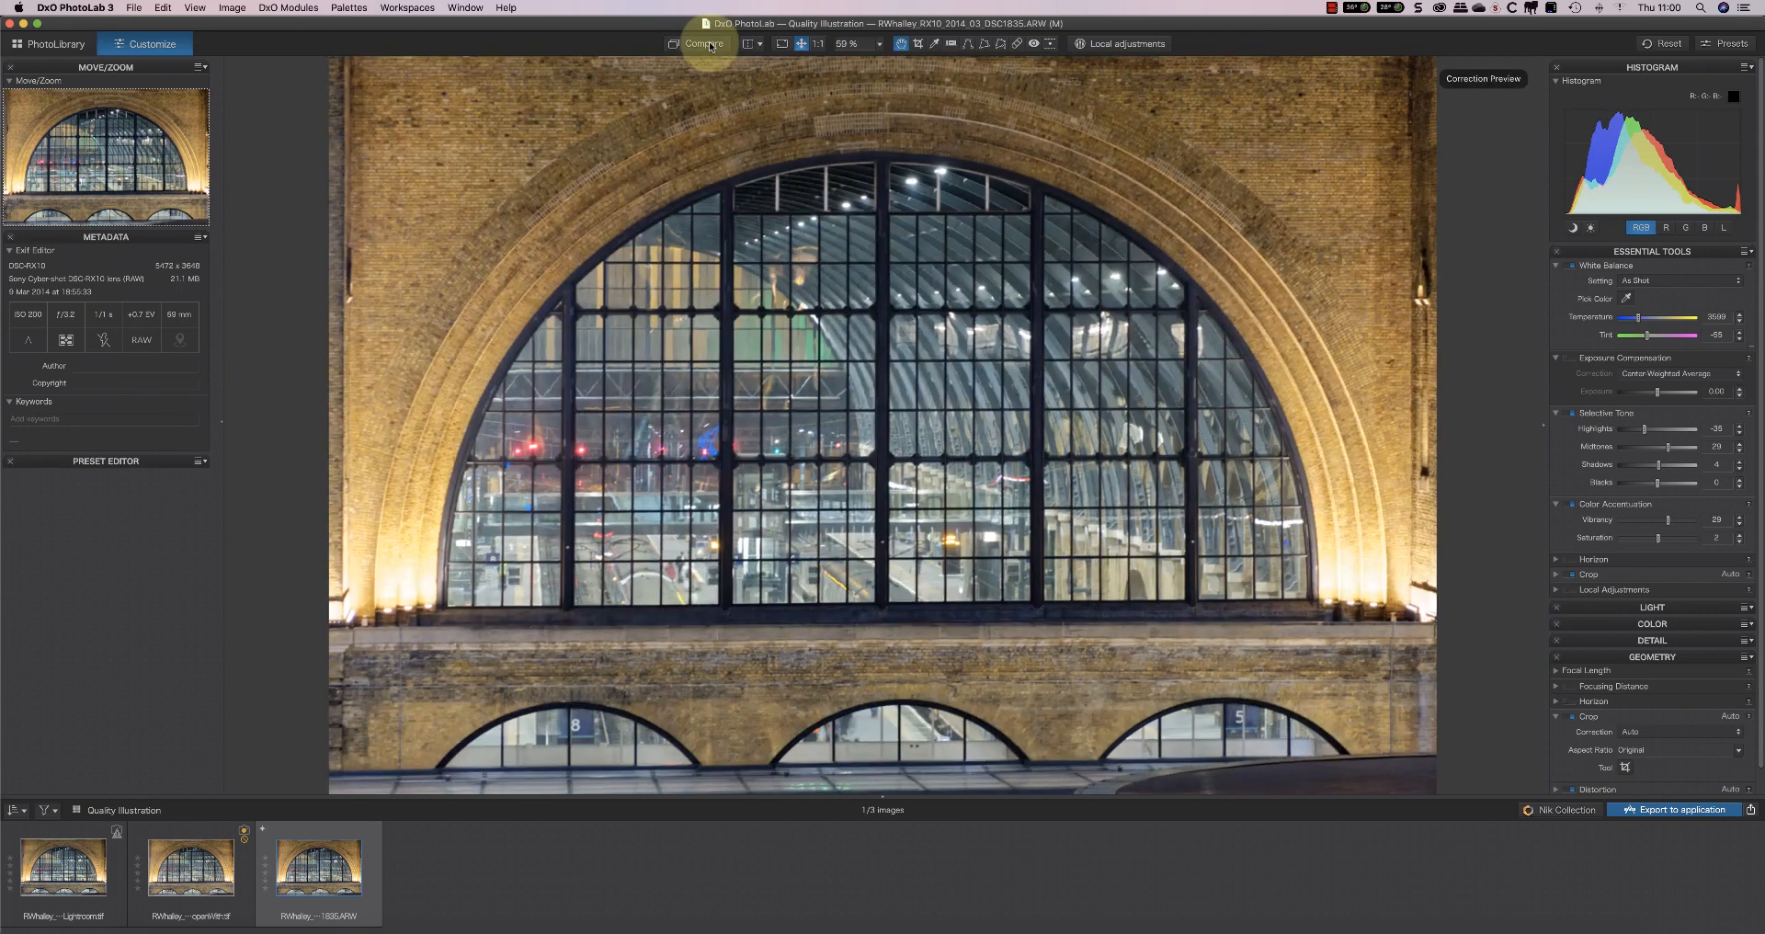
left_click(709, 45)
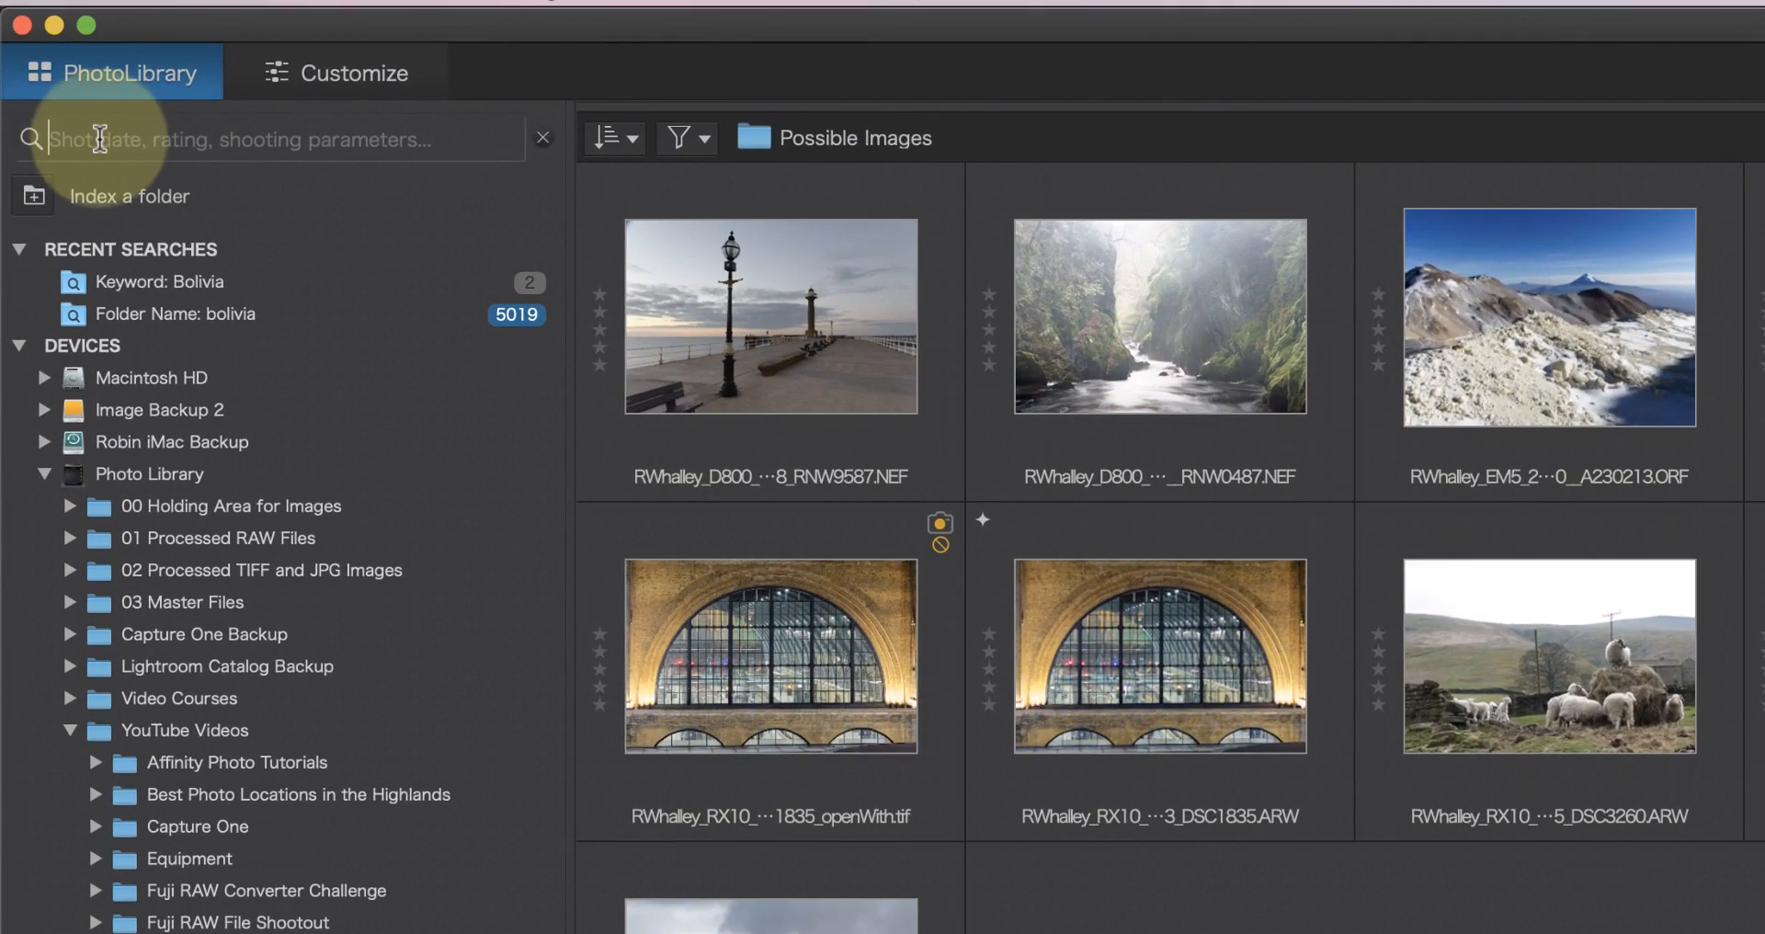
- Search the photo library for images with the keyword Bolivia
type("B")
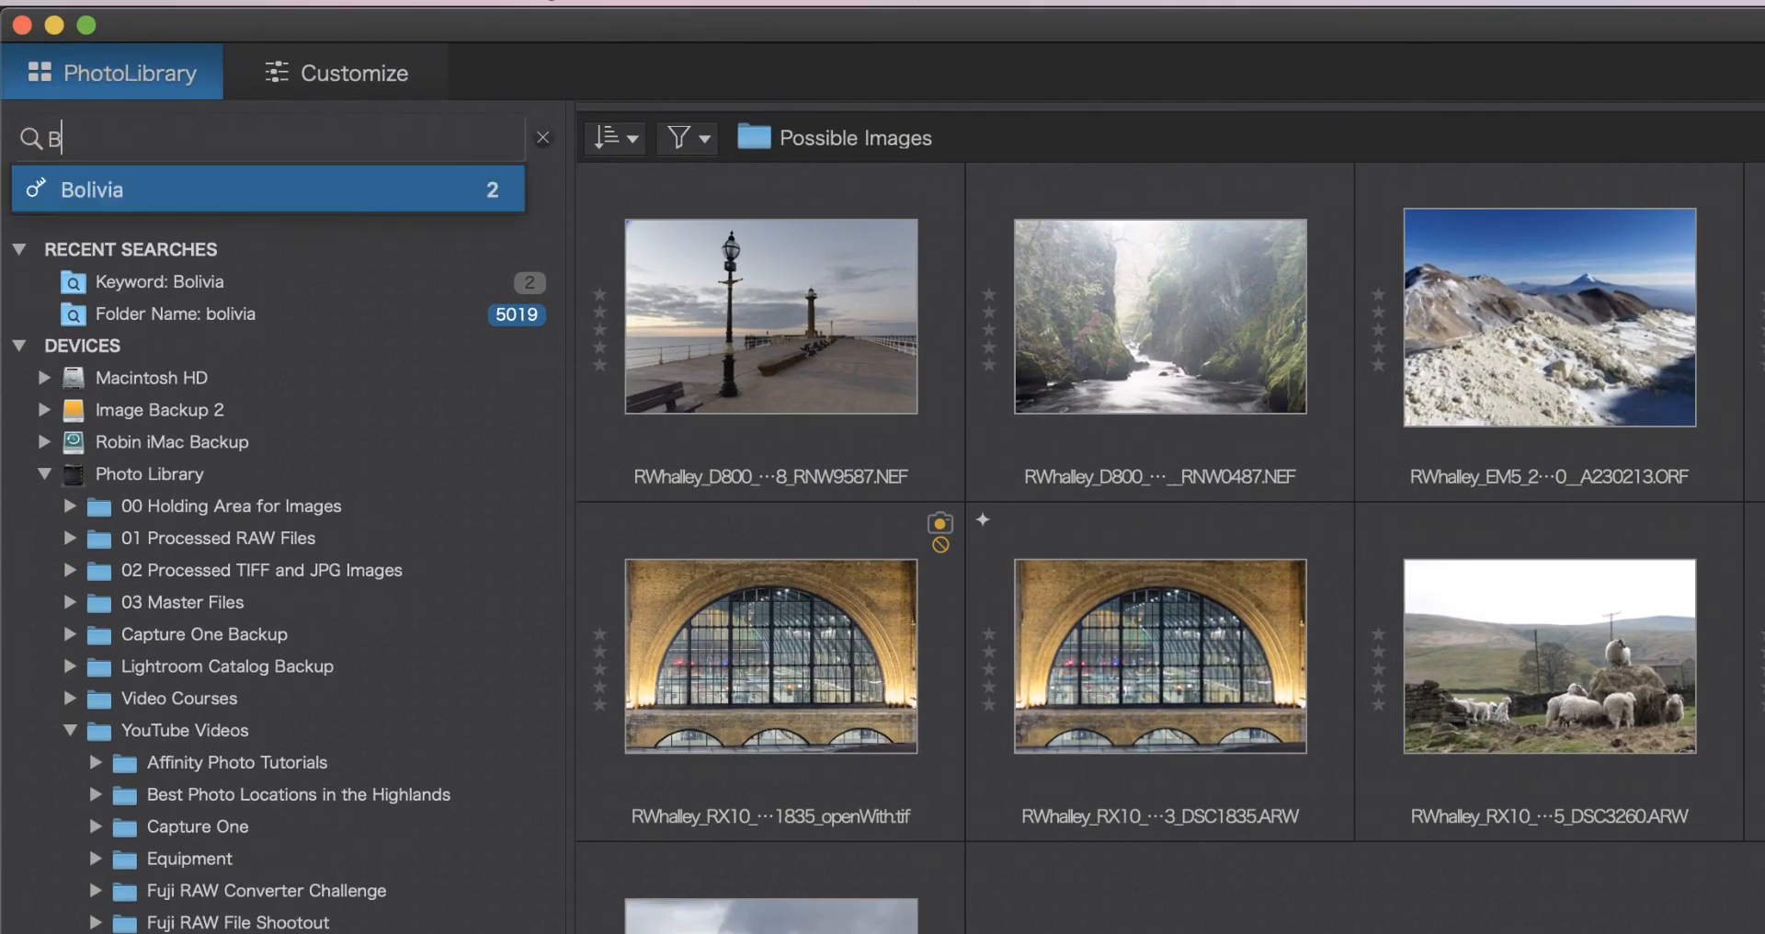
type("olivia")
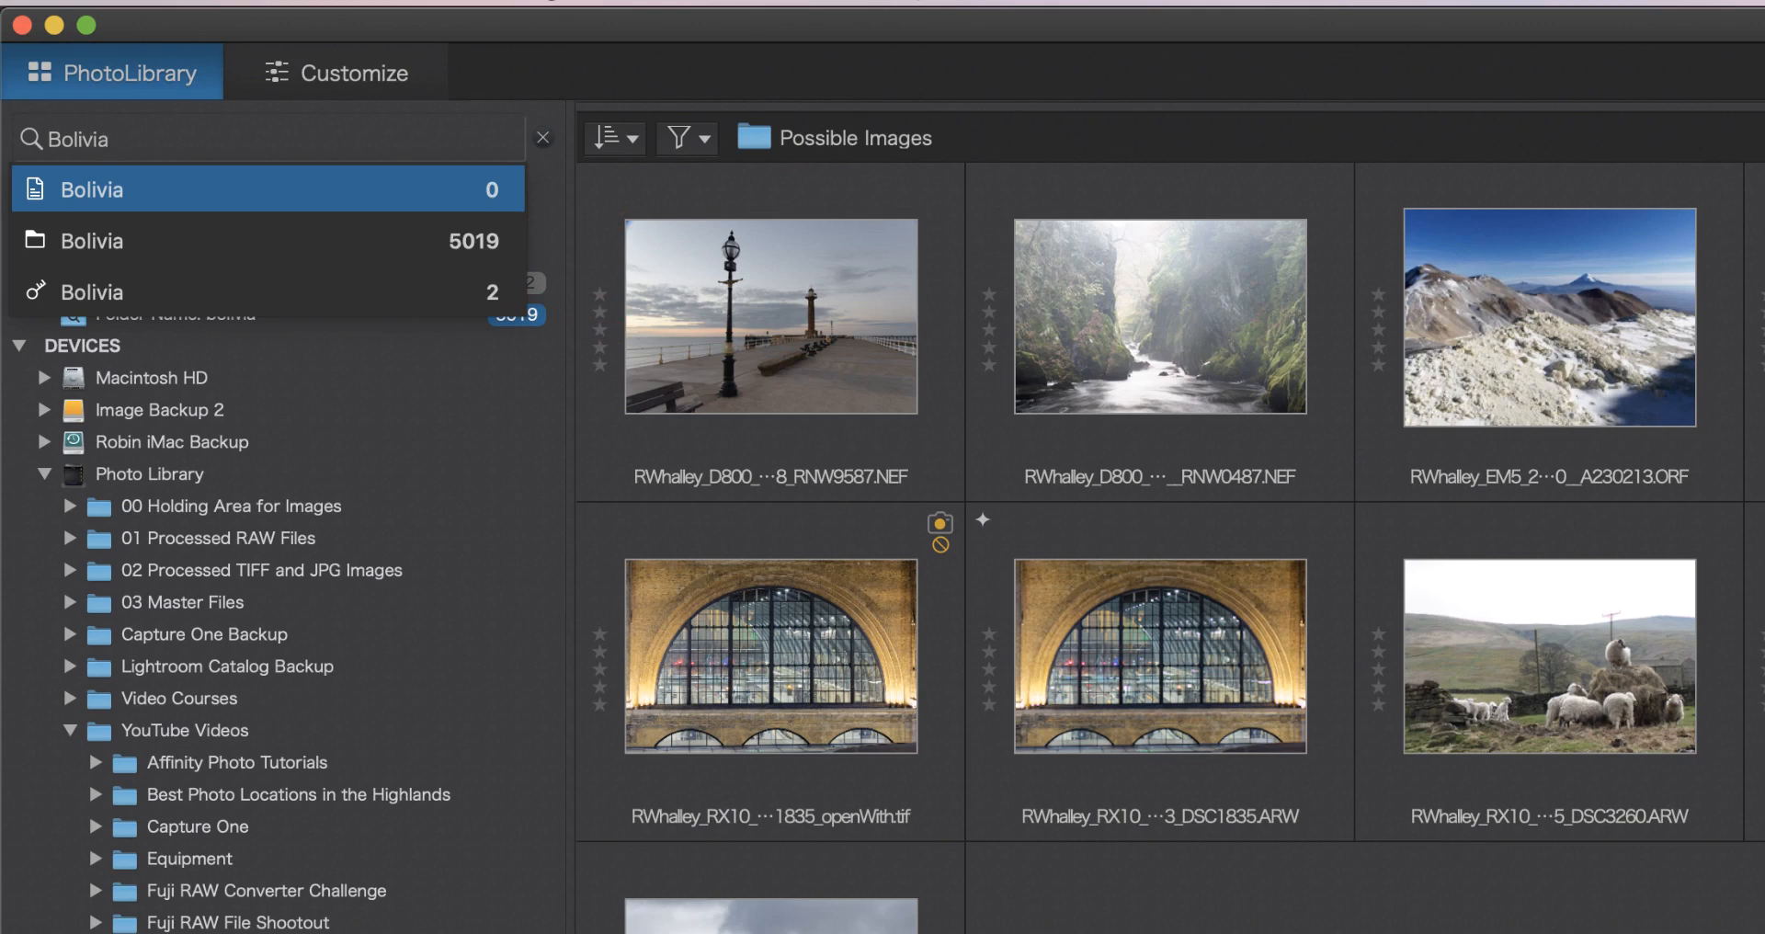
left_click(94, 273)
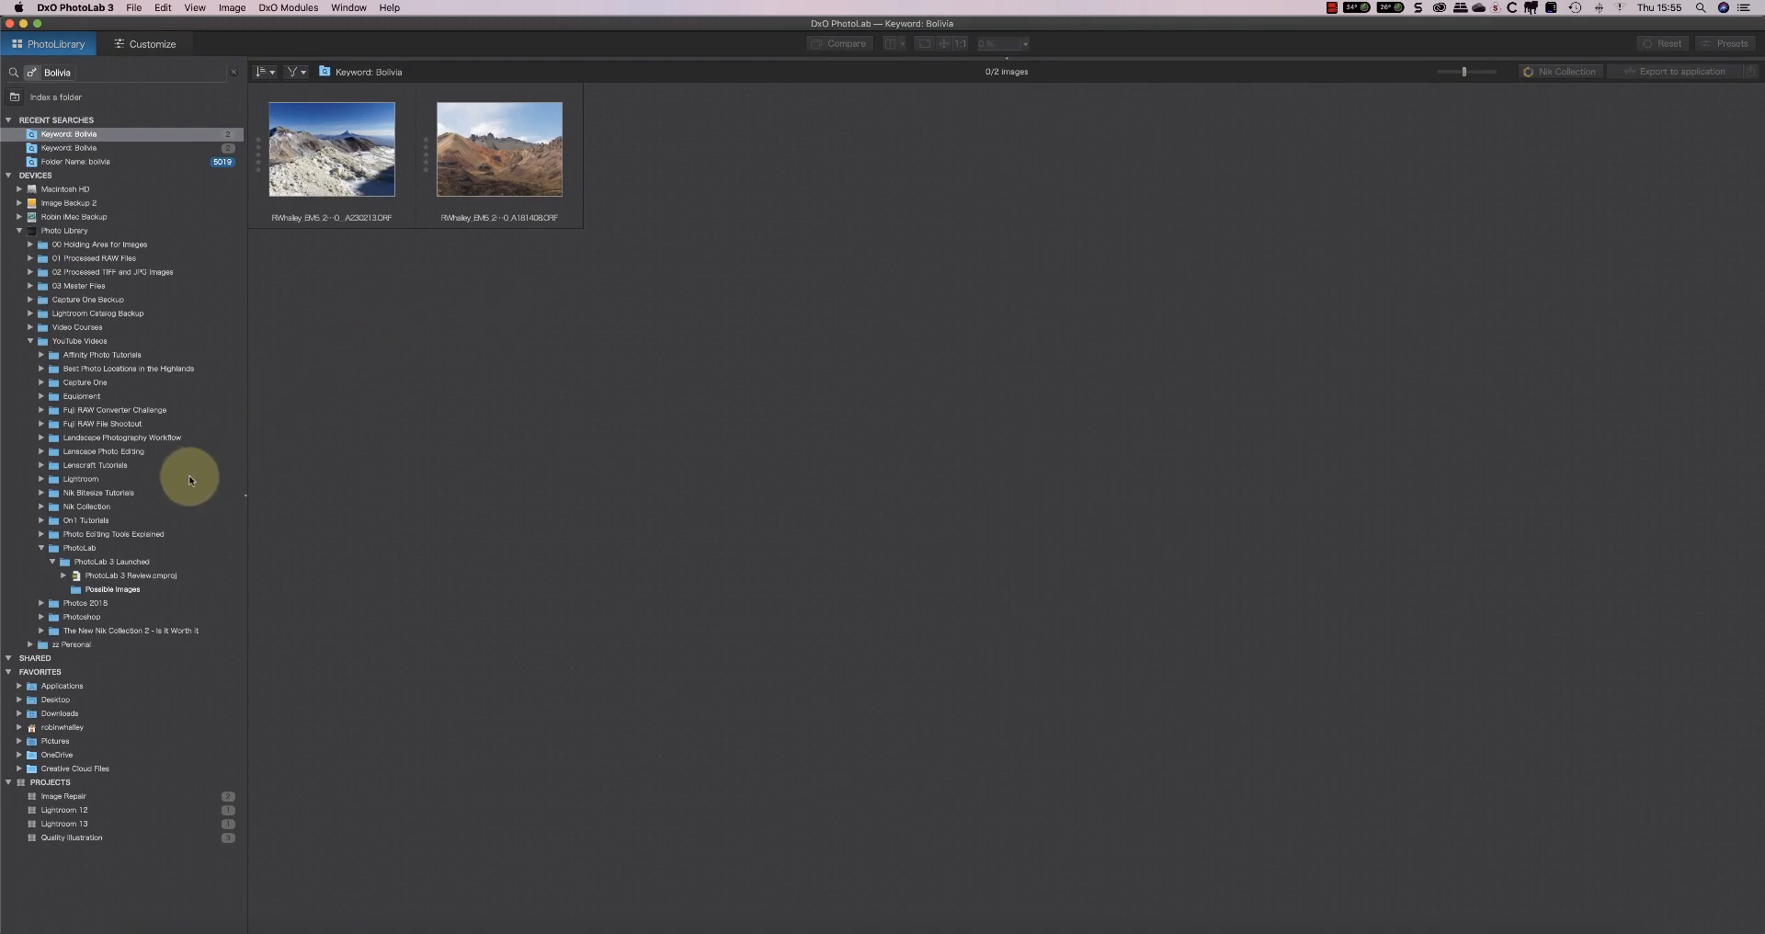
- Return to the Possible Images folder and open the pale sunset sky photo A181675.ORF for editing
left_click(126, 589)
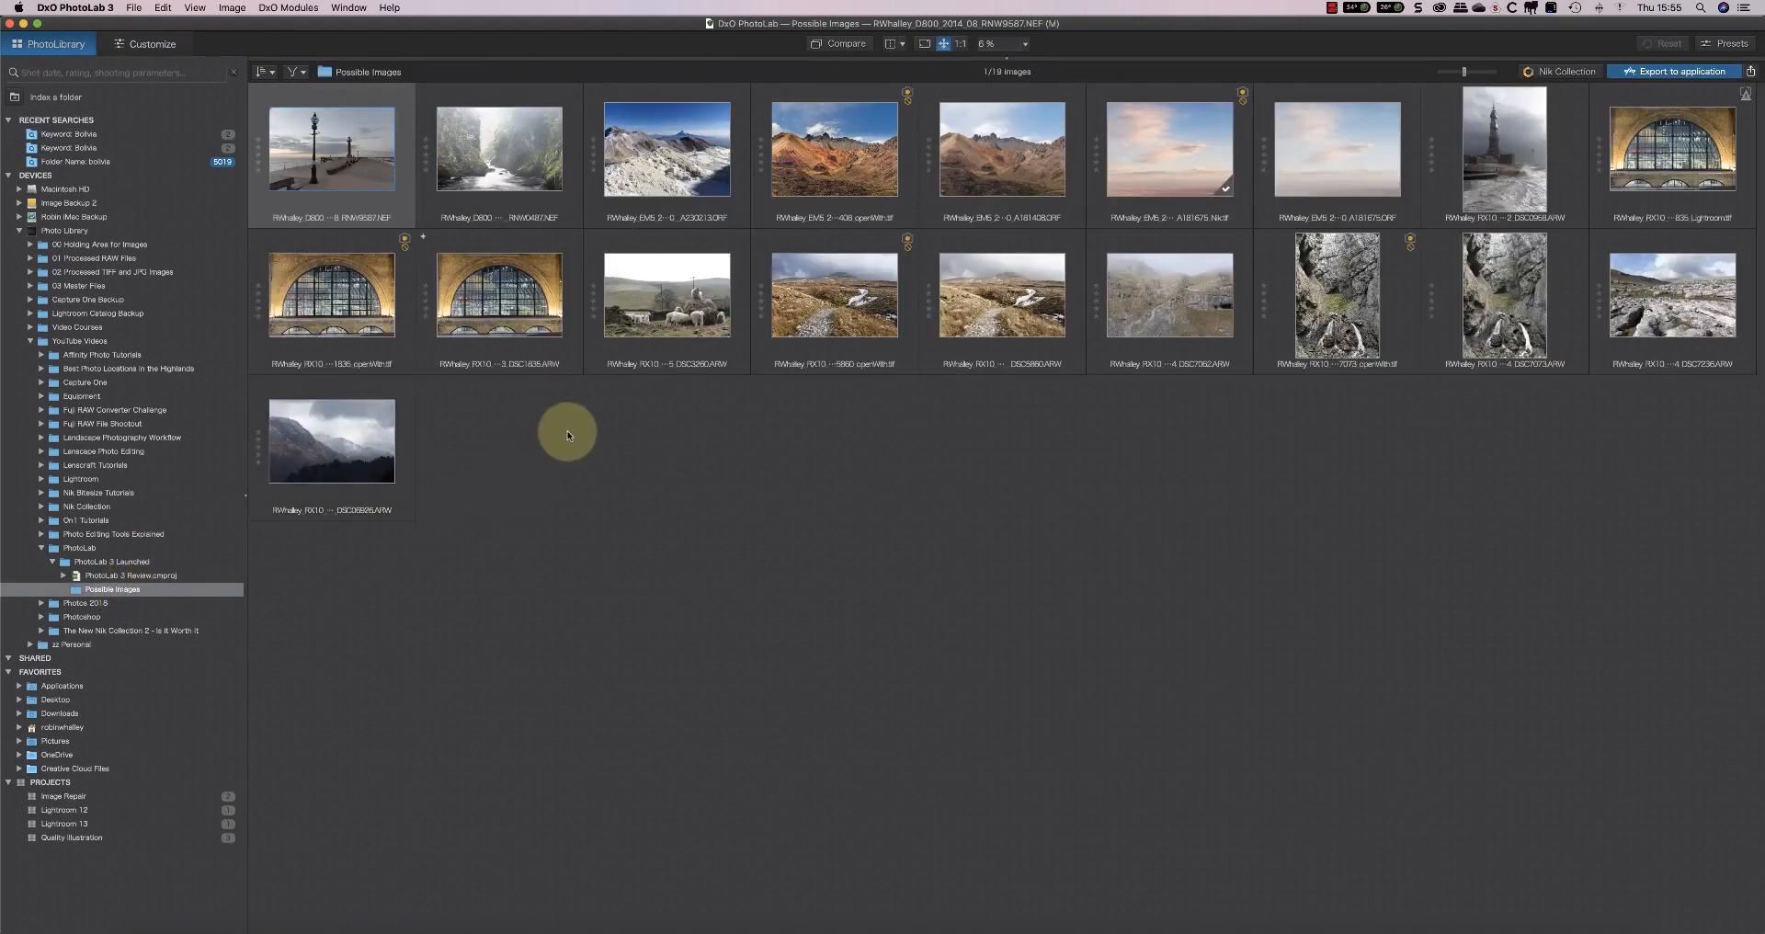
left_click(1337, 131)
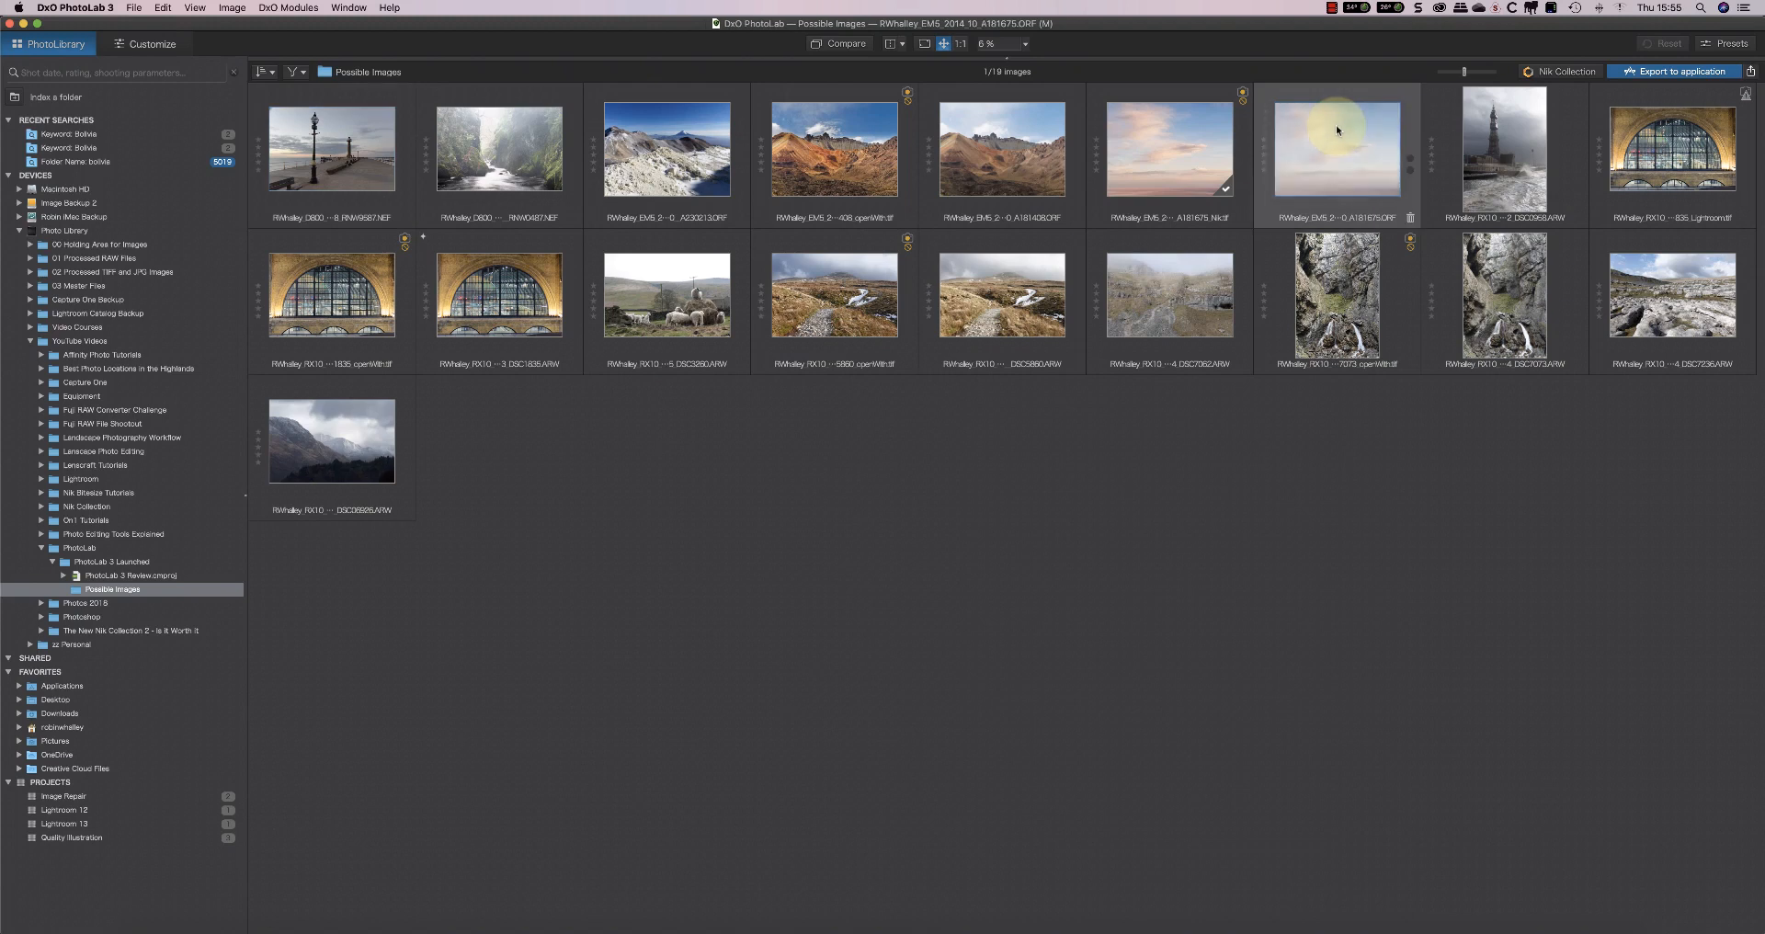
left_click(174, 40)
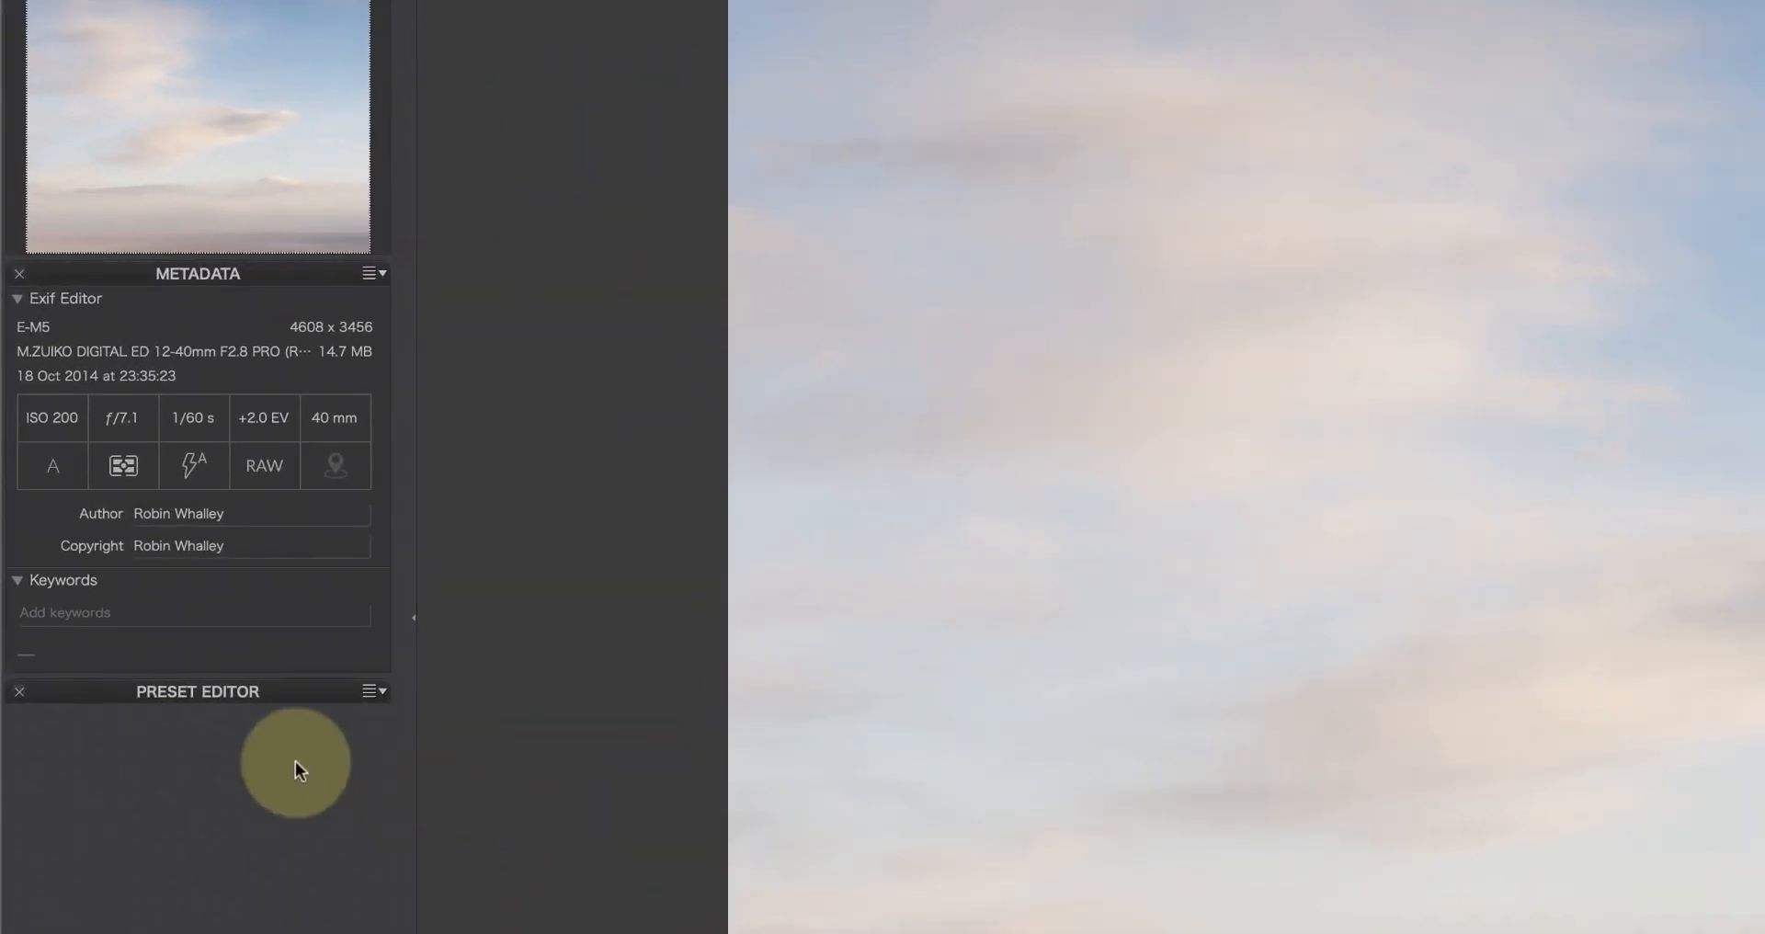
- Add the keywords Bolivia and Salt Flats to the sky photo's metadata
left_click(186, 611)
type("Bo")
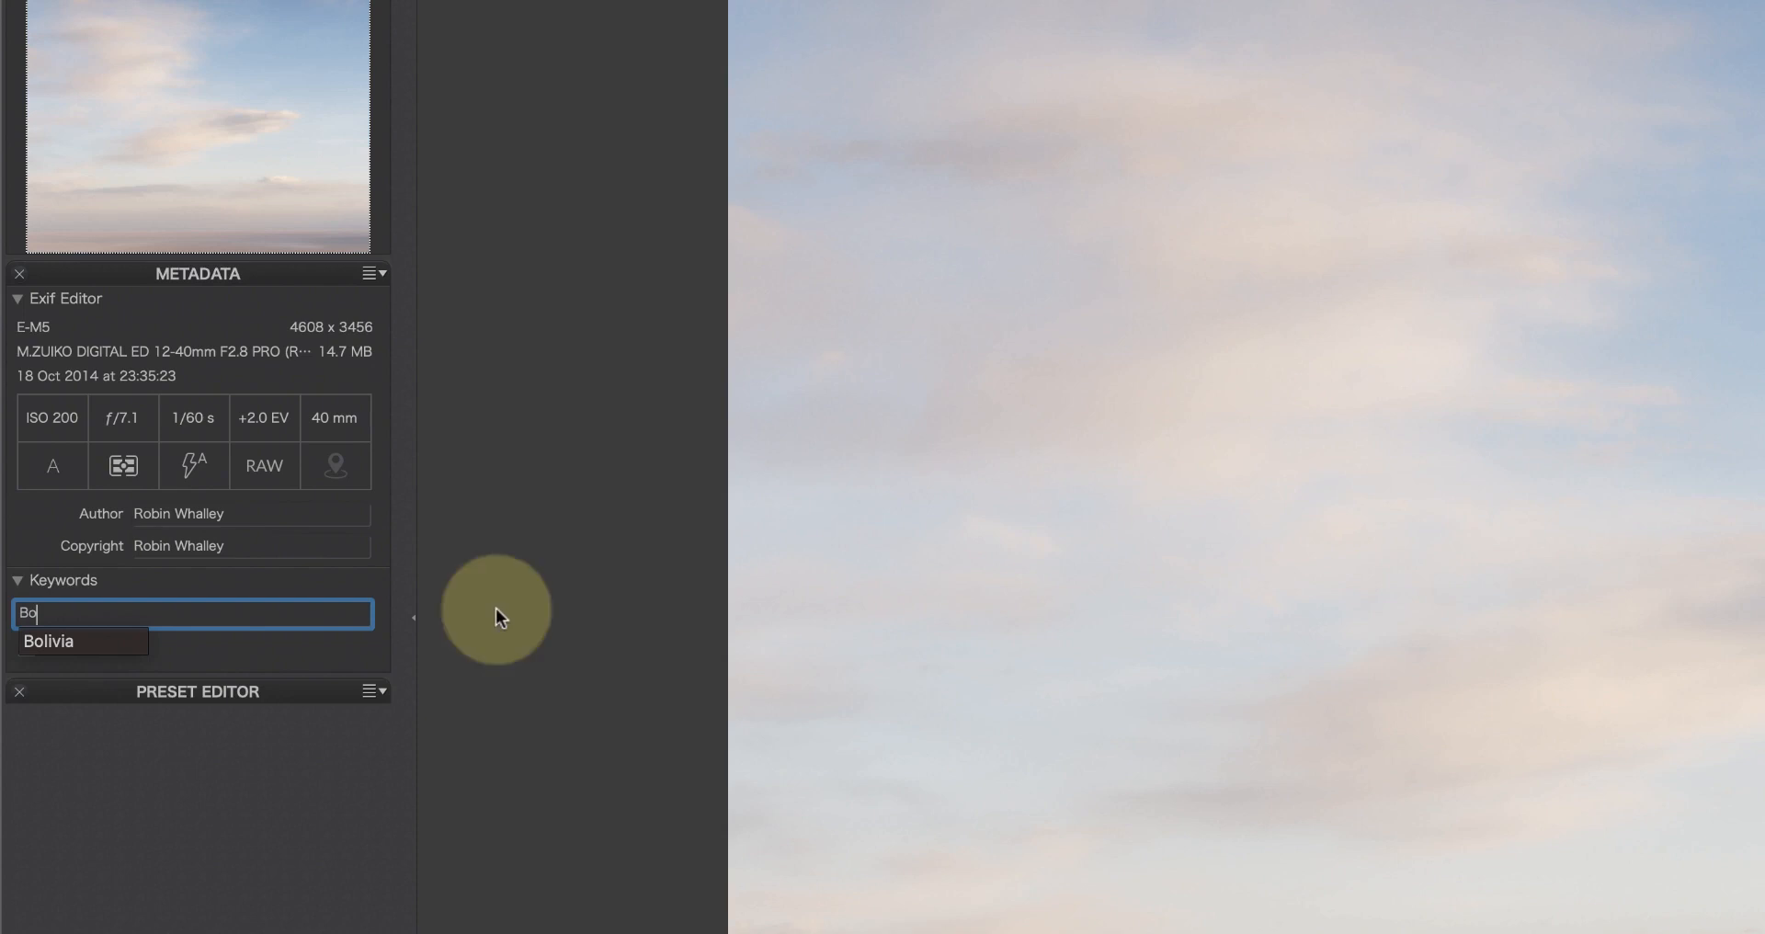
left_click(67, 643)
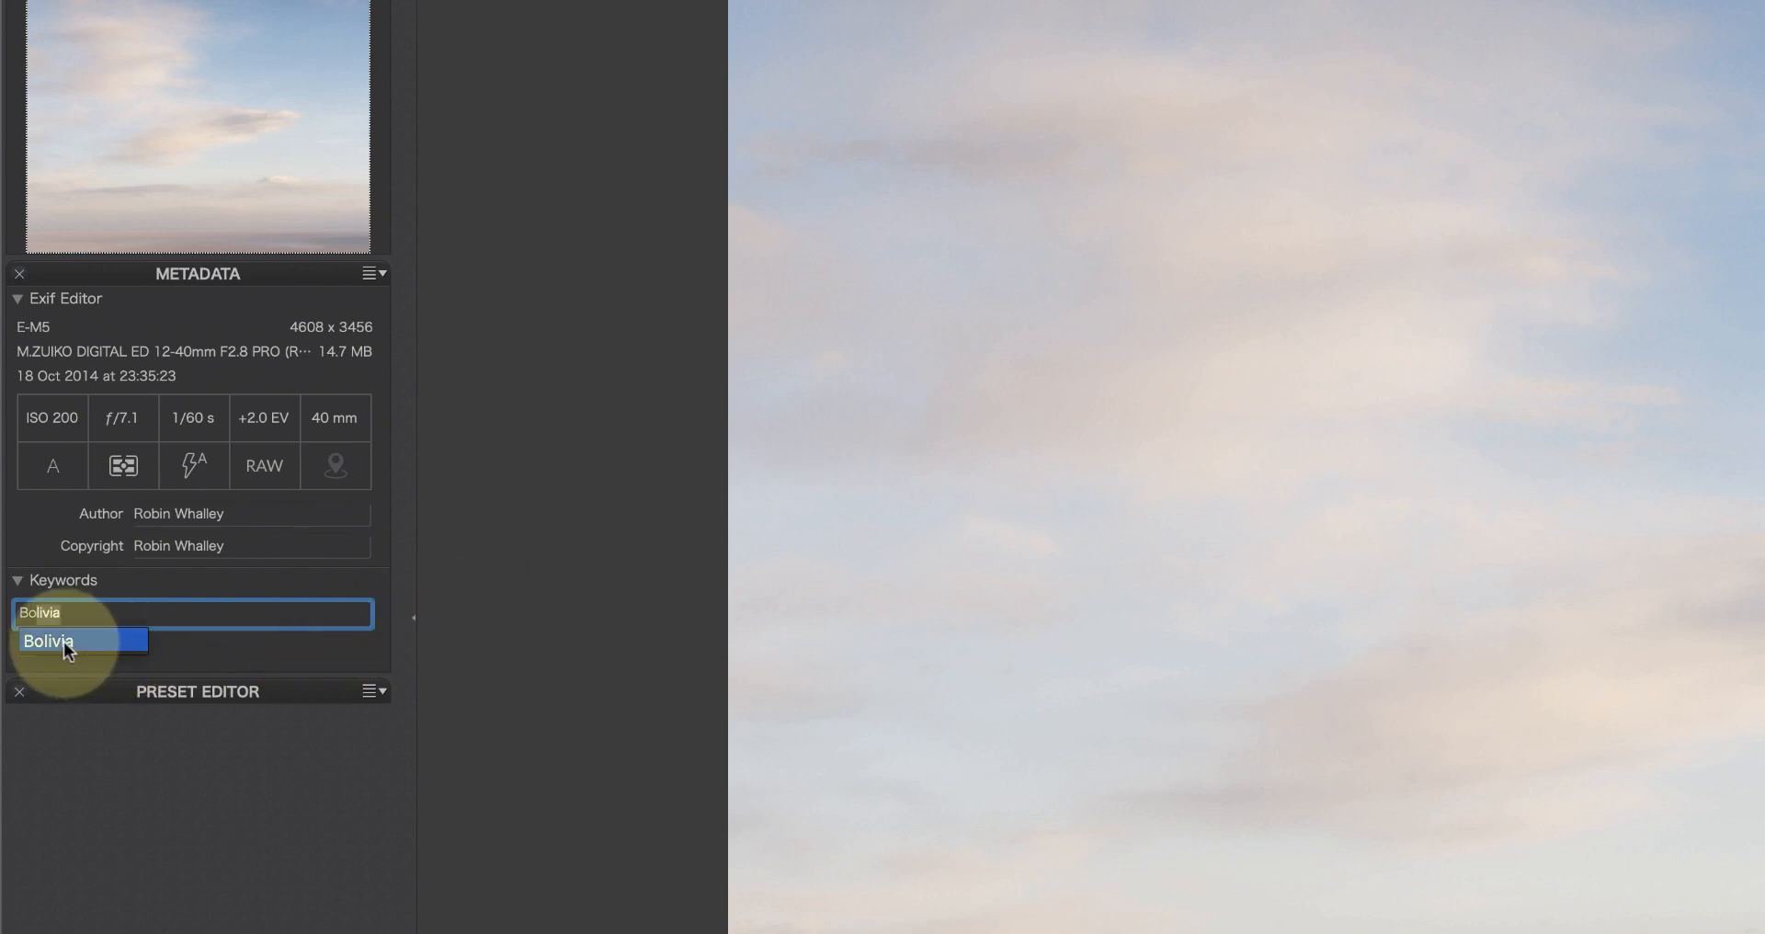
left_click(63, 642)
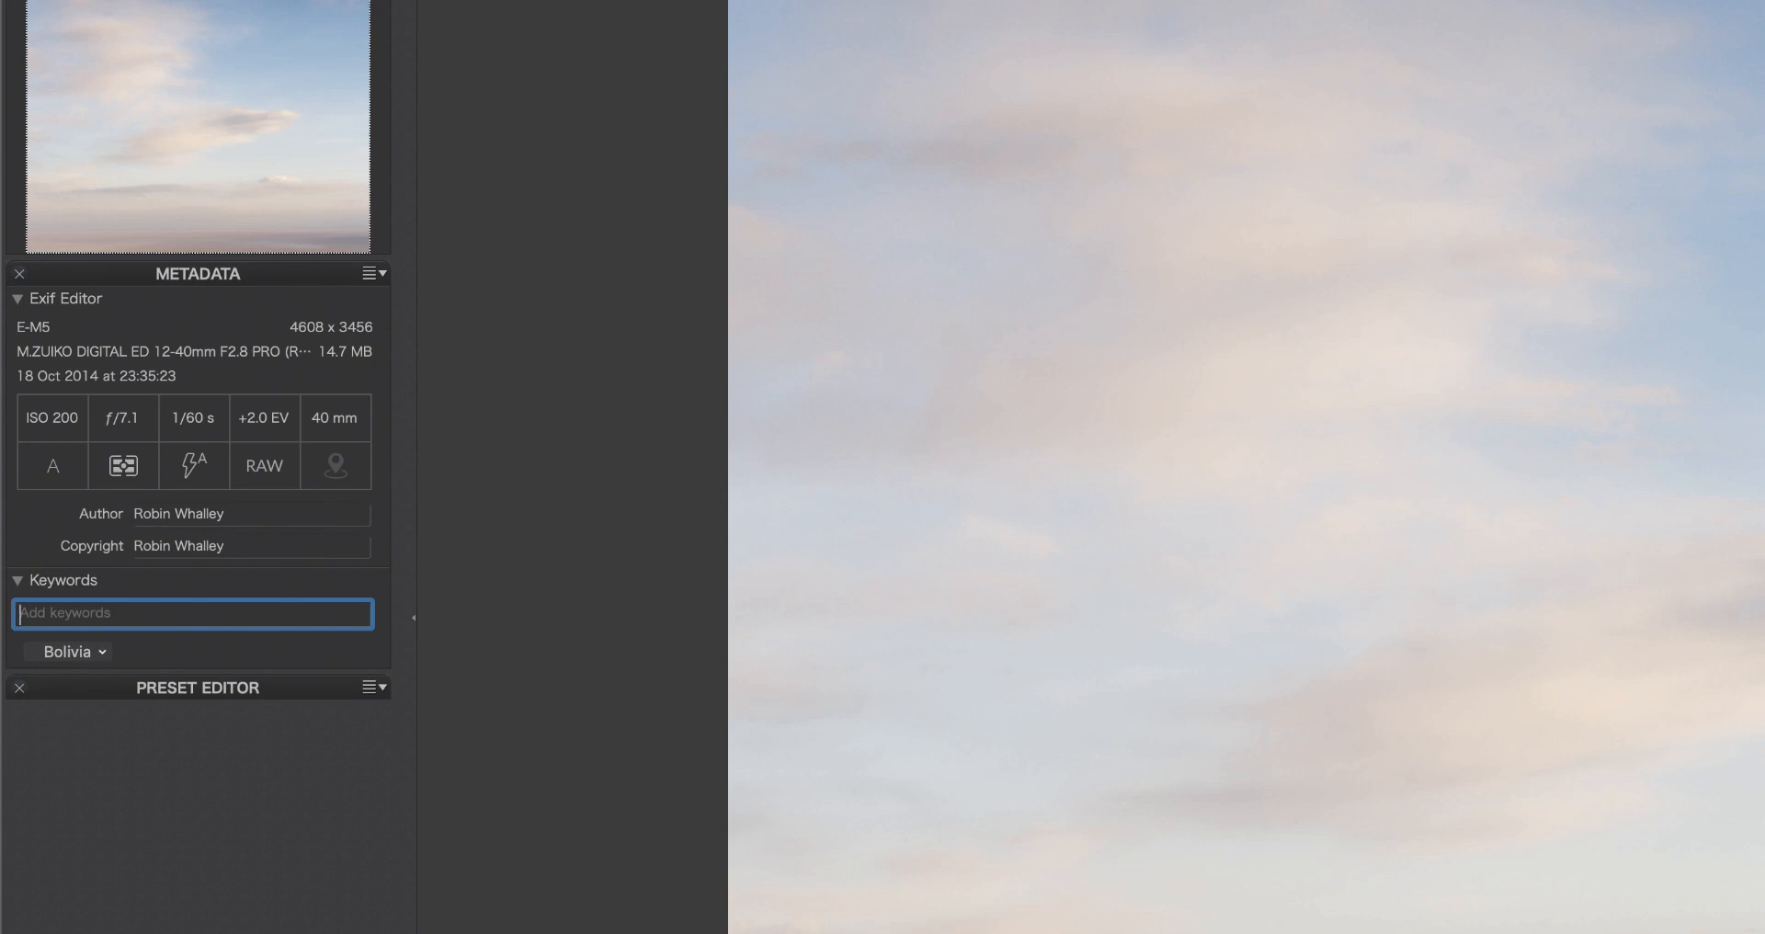
left_click(31, 616)
type("Salt Flats")
key("Return")
- Rename the Salt Flats keyword to Uyuni Salt Flats
left_click(218, 651)
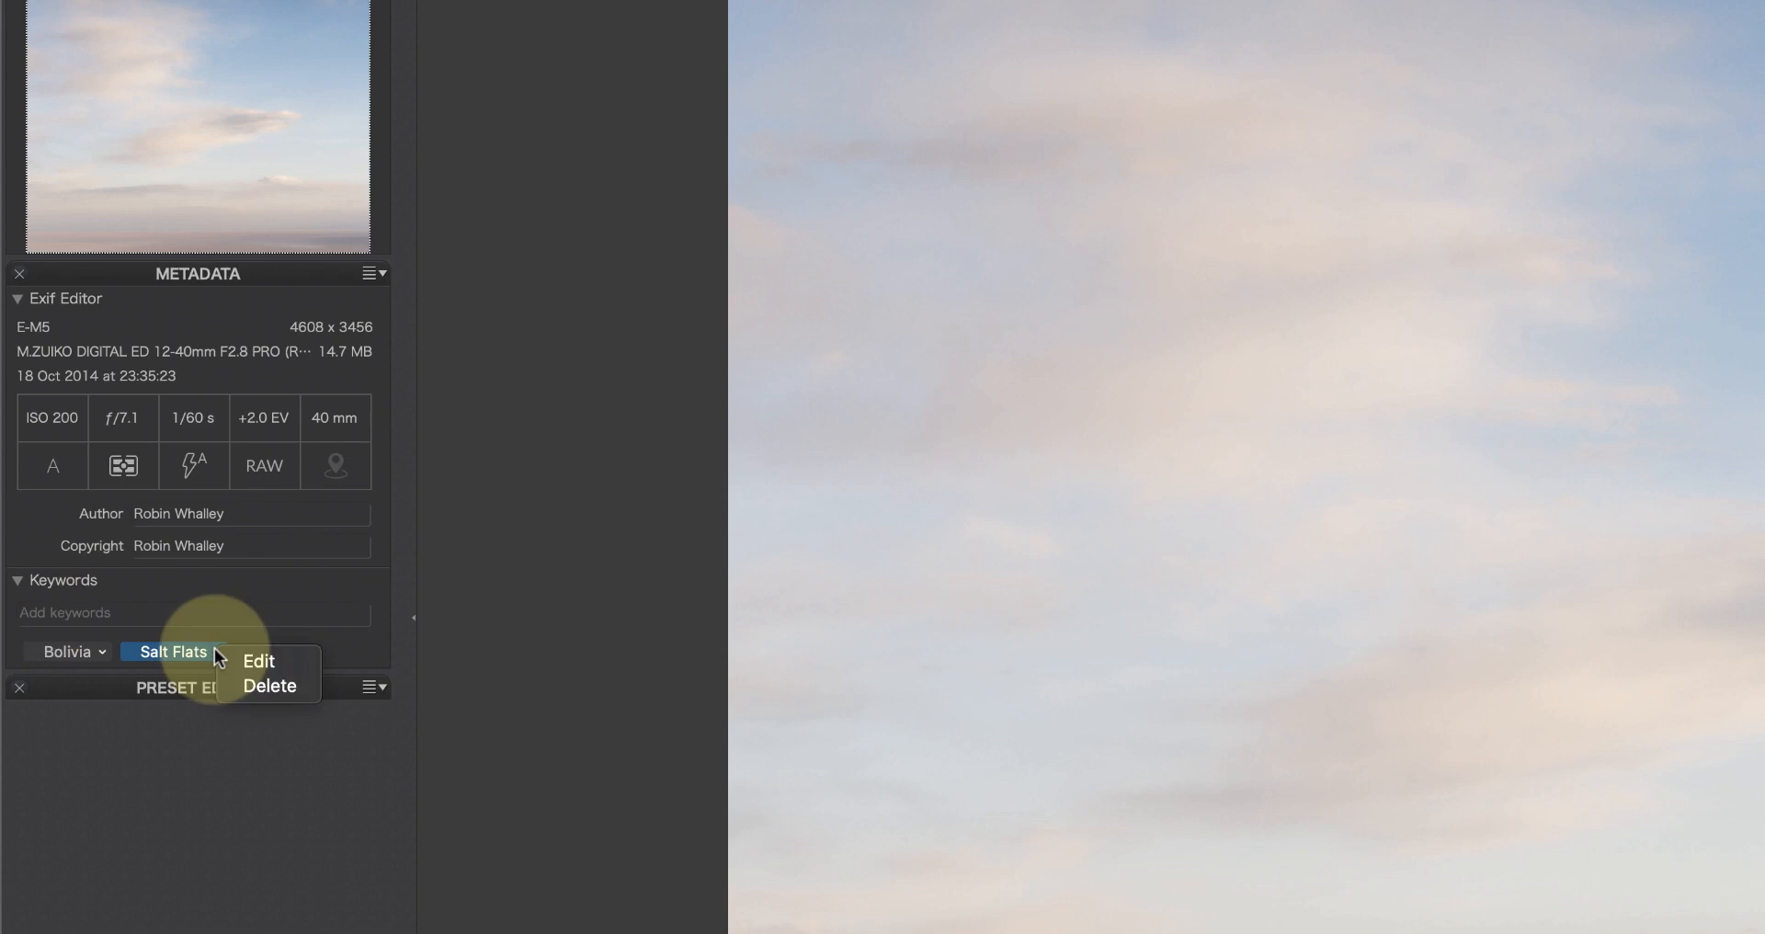
left_click(261, 662)
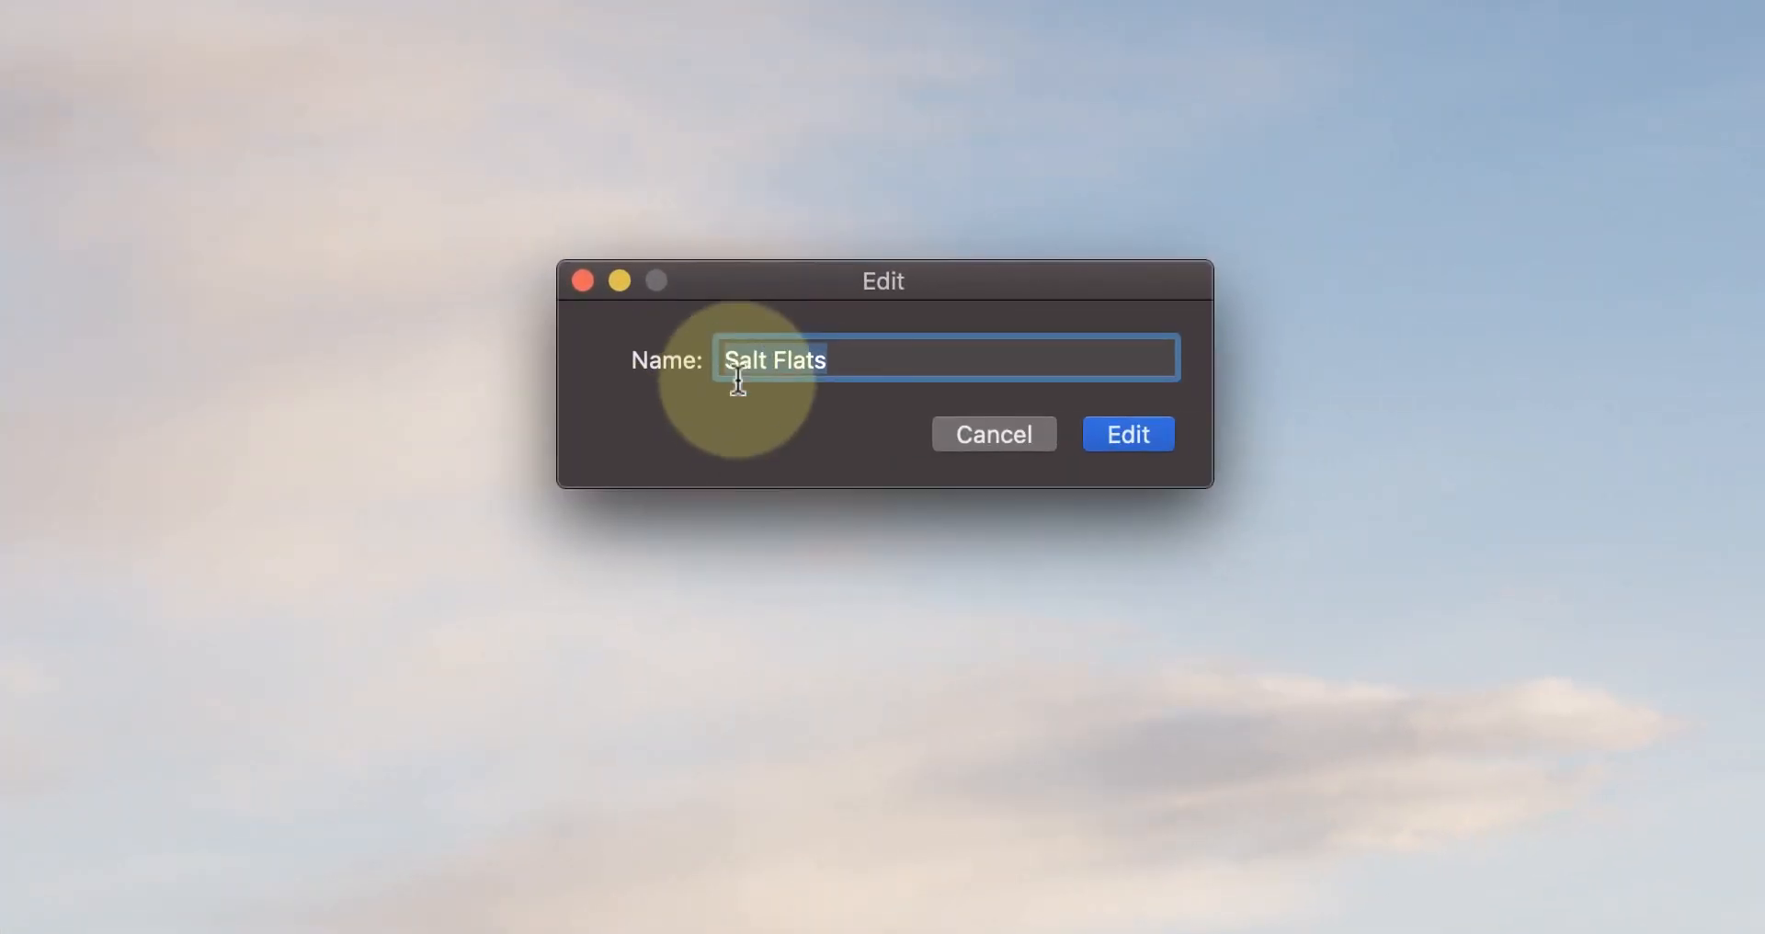
left_click(738, 377)
type("Uyuni Salt Flats")
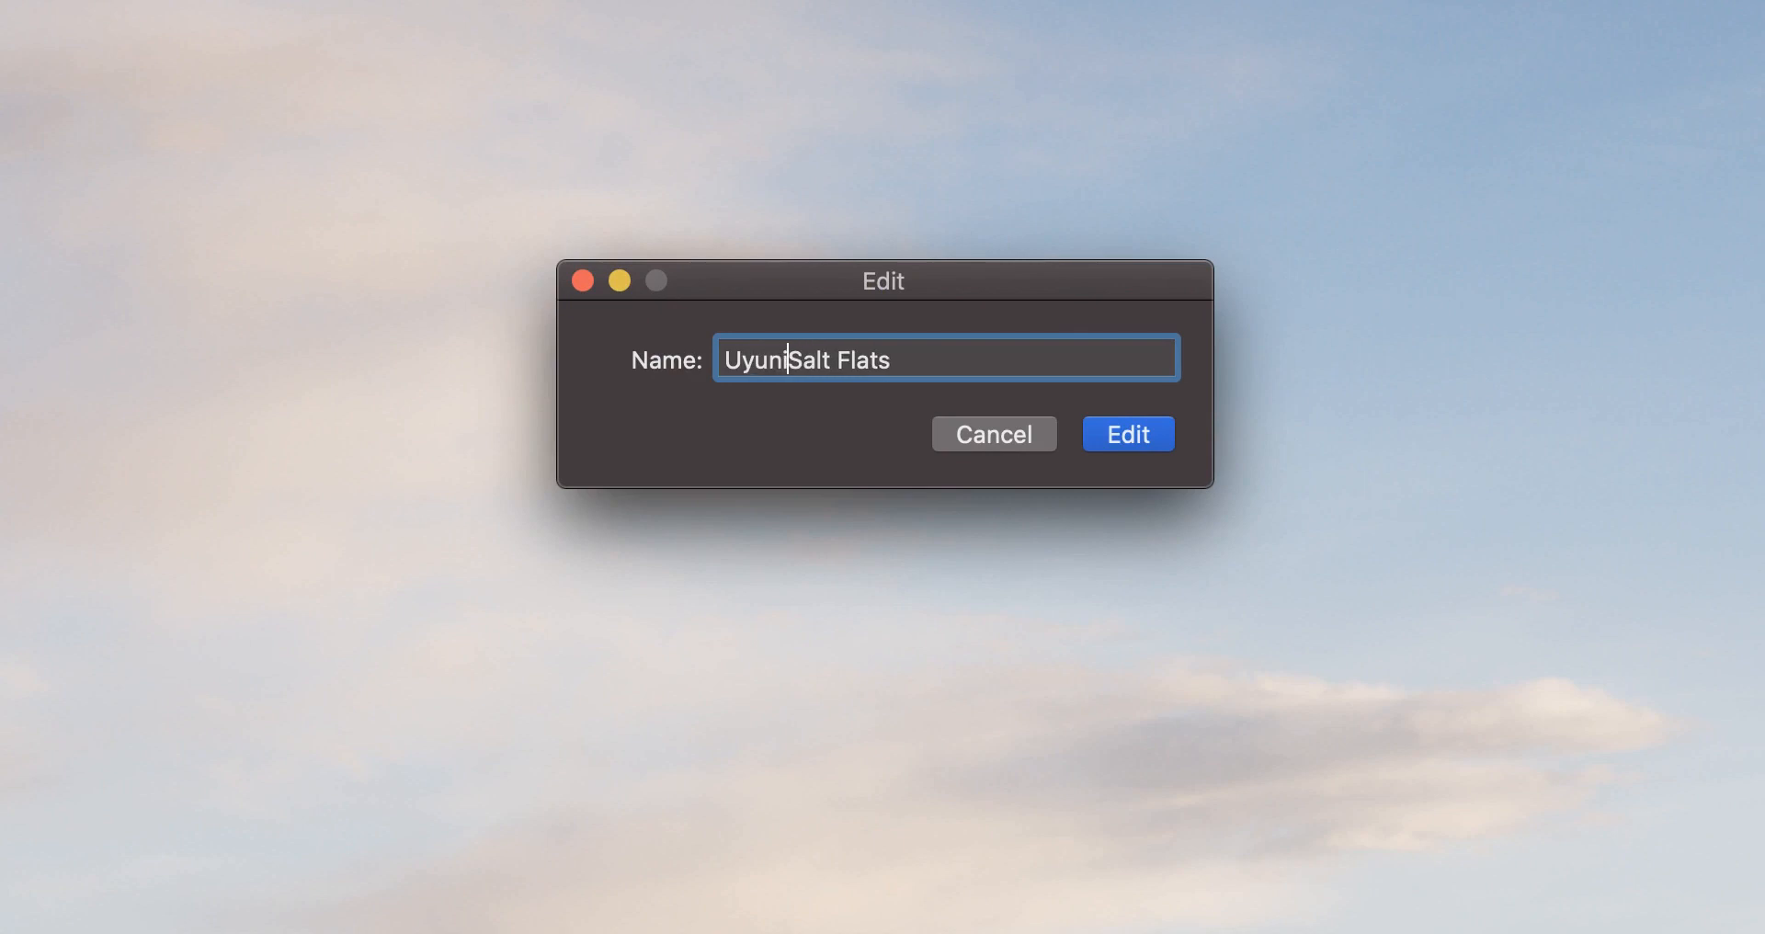
left_click(1138, 430)
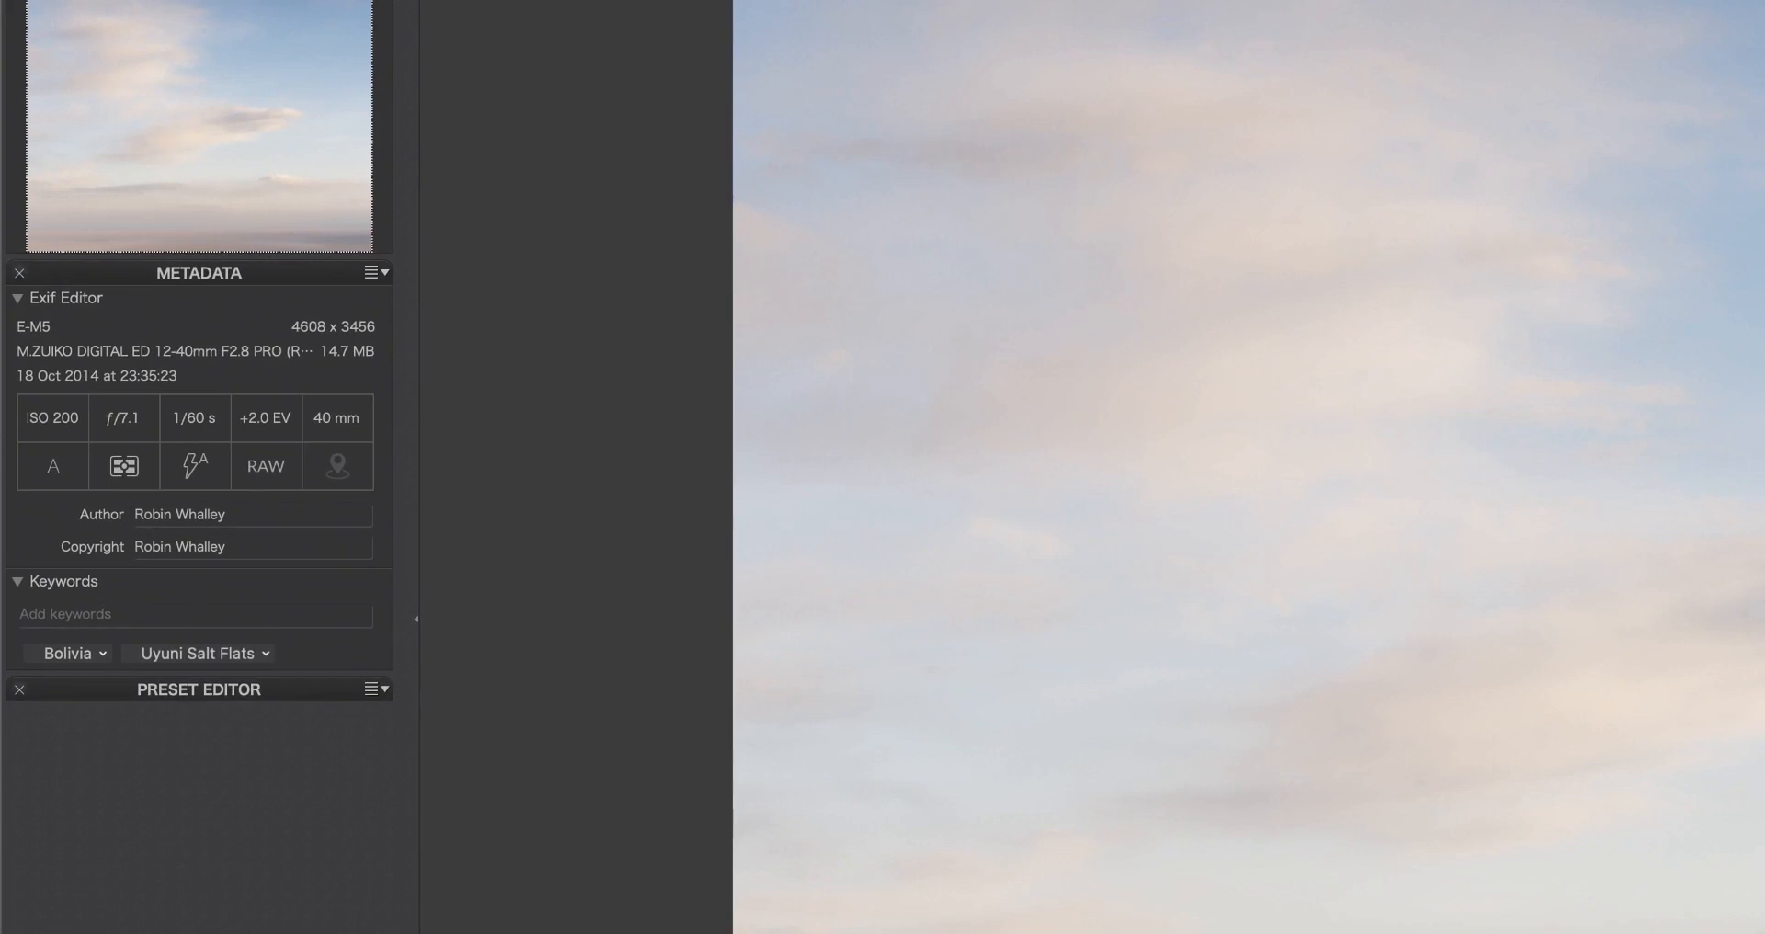
- Delete the Uyuni Salt Flats keyword from the sky photo
left_click(266, 654)
left_click(336, 695)
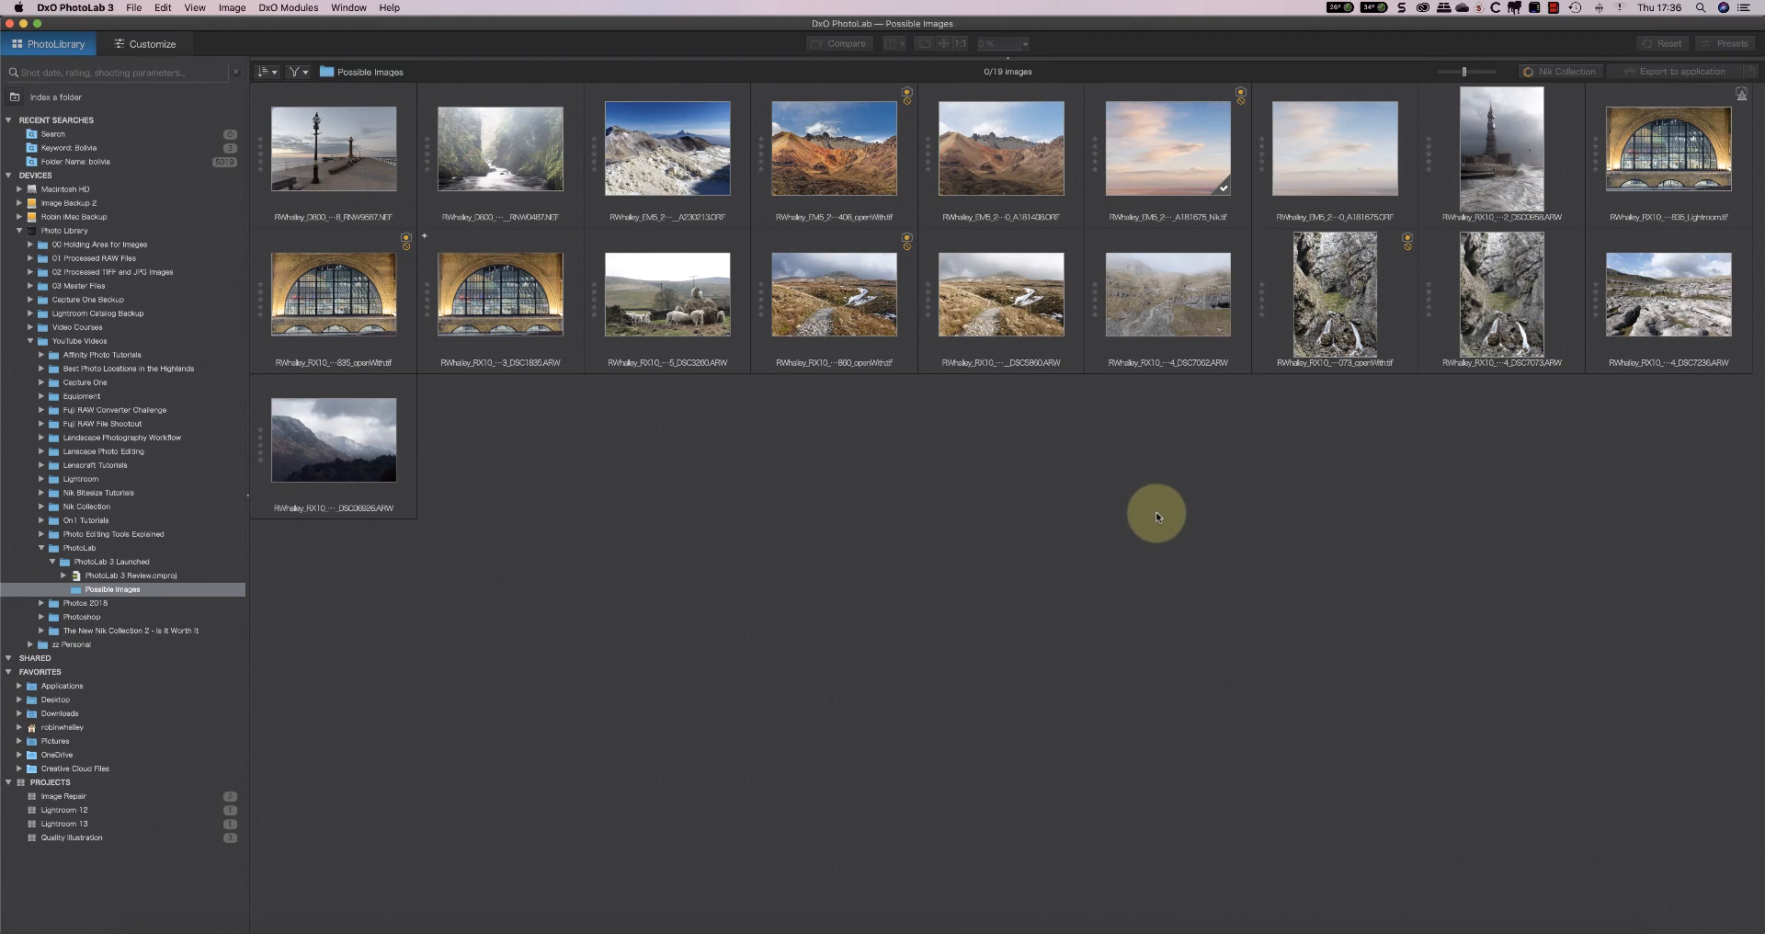
- Open the waterfall photo DSC7073.ARW from Possible Images for editing and show the base of the falls at 100%
left_click(1516, 276)
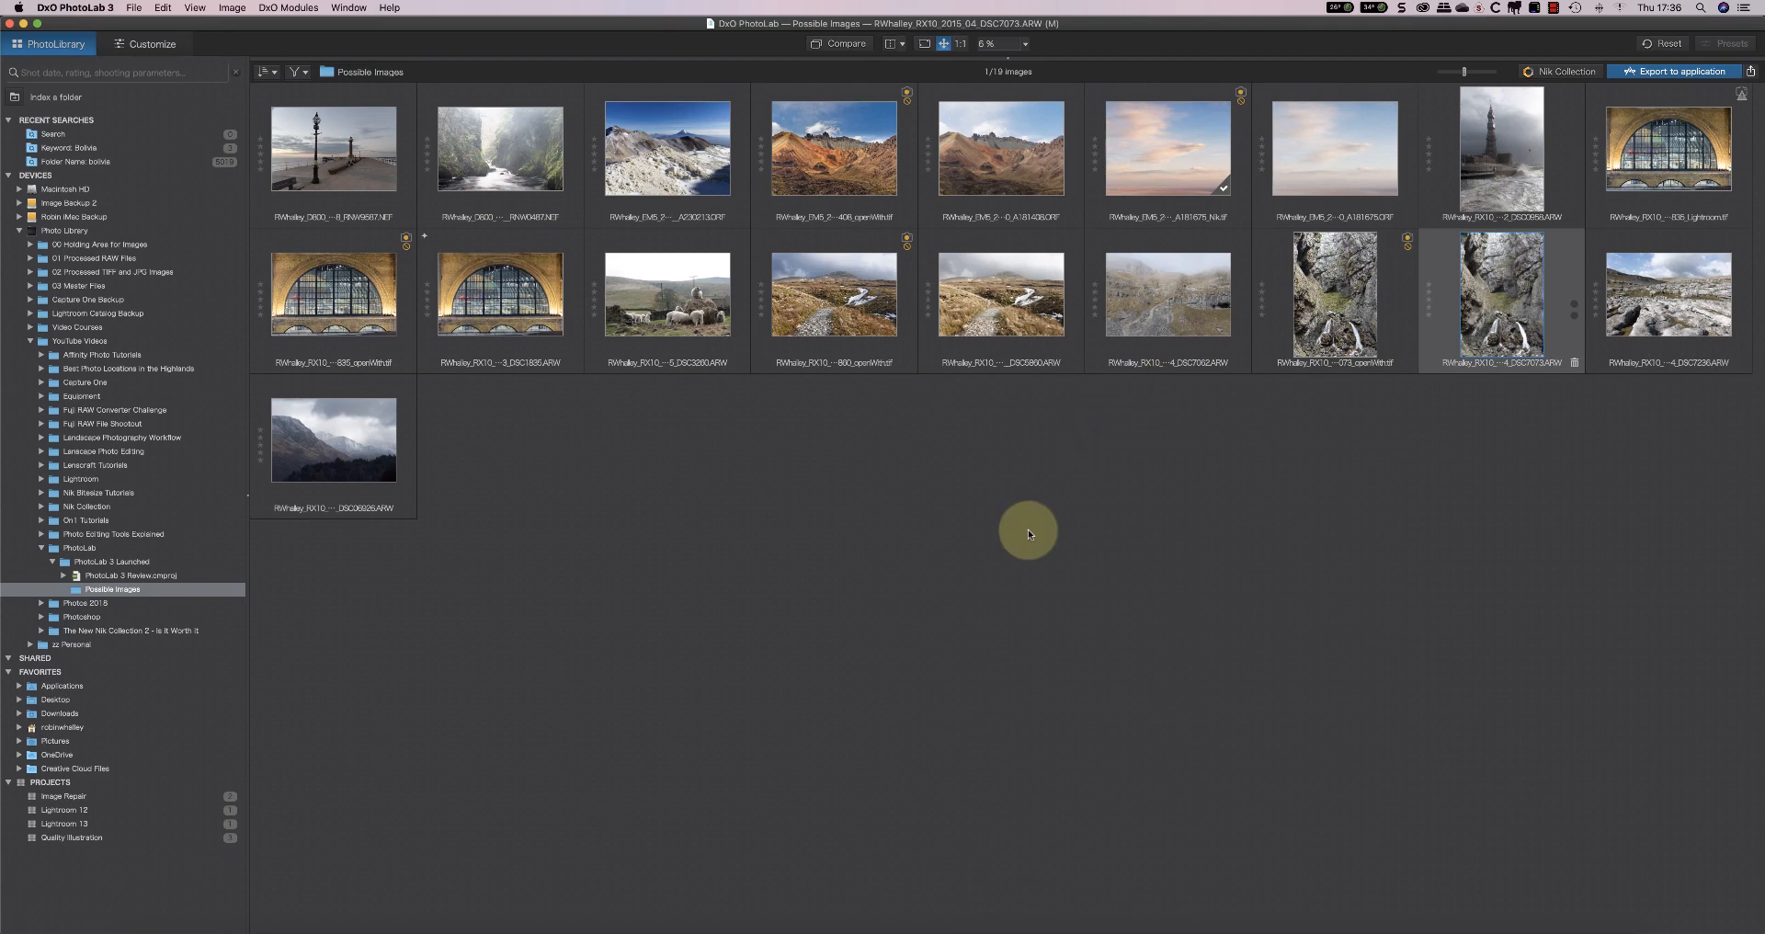
key("super+2")
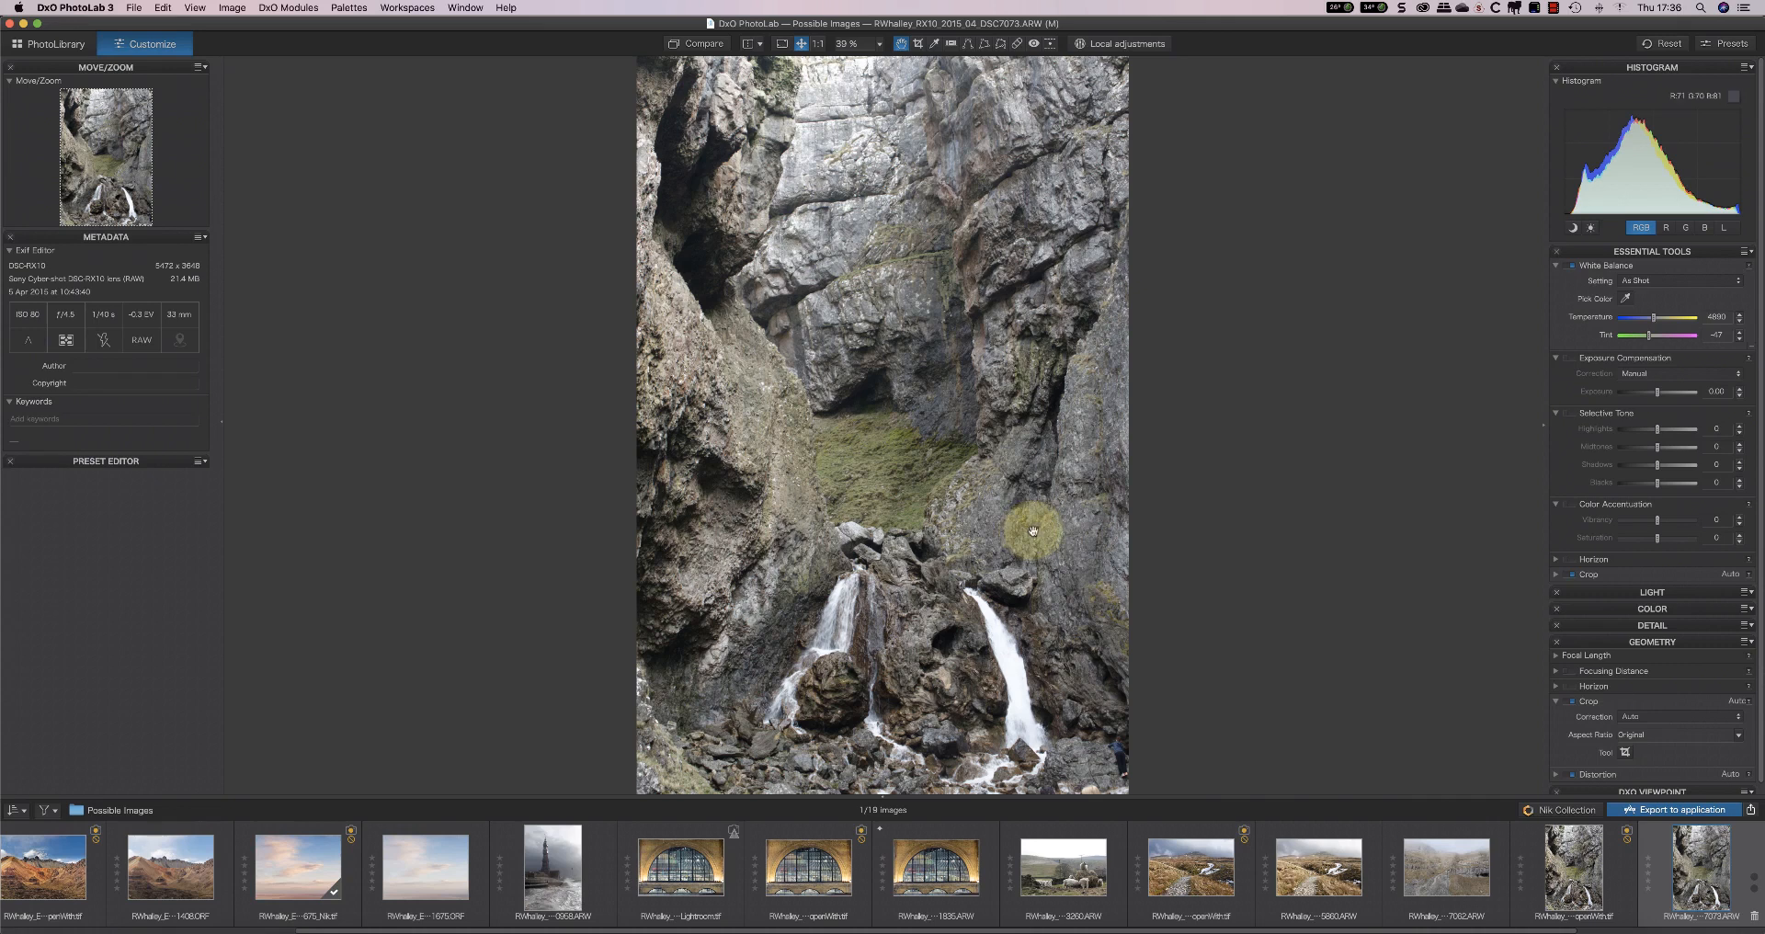
left_click(817, 44)
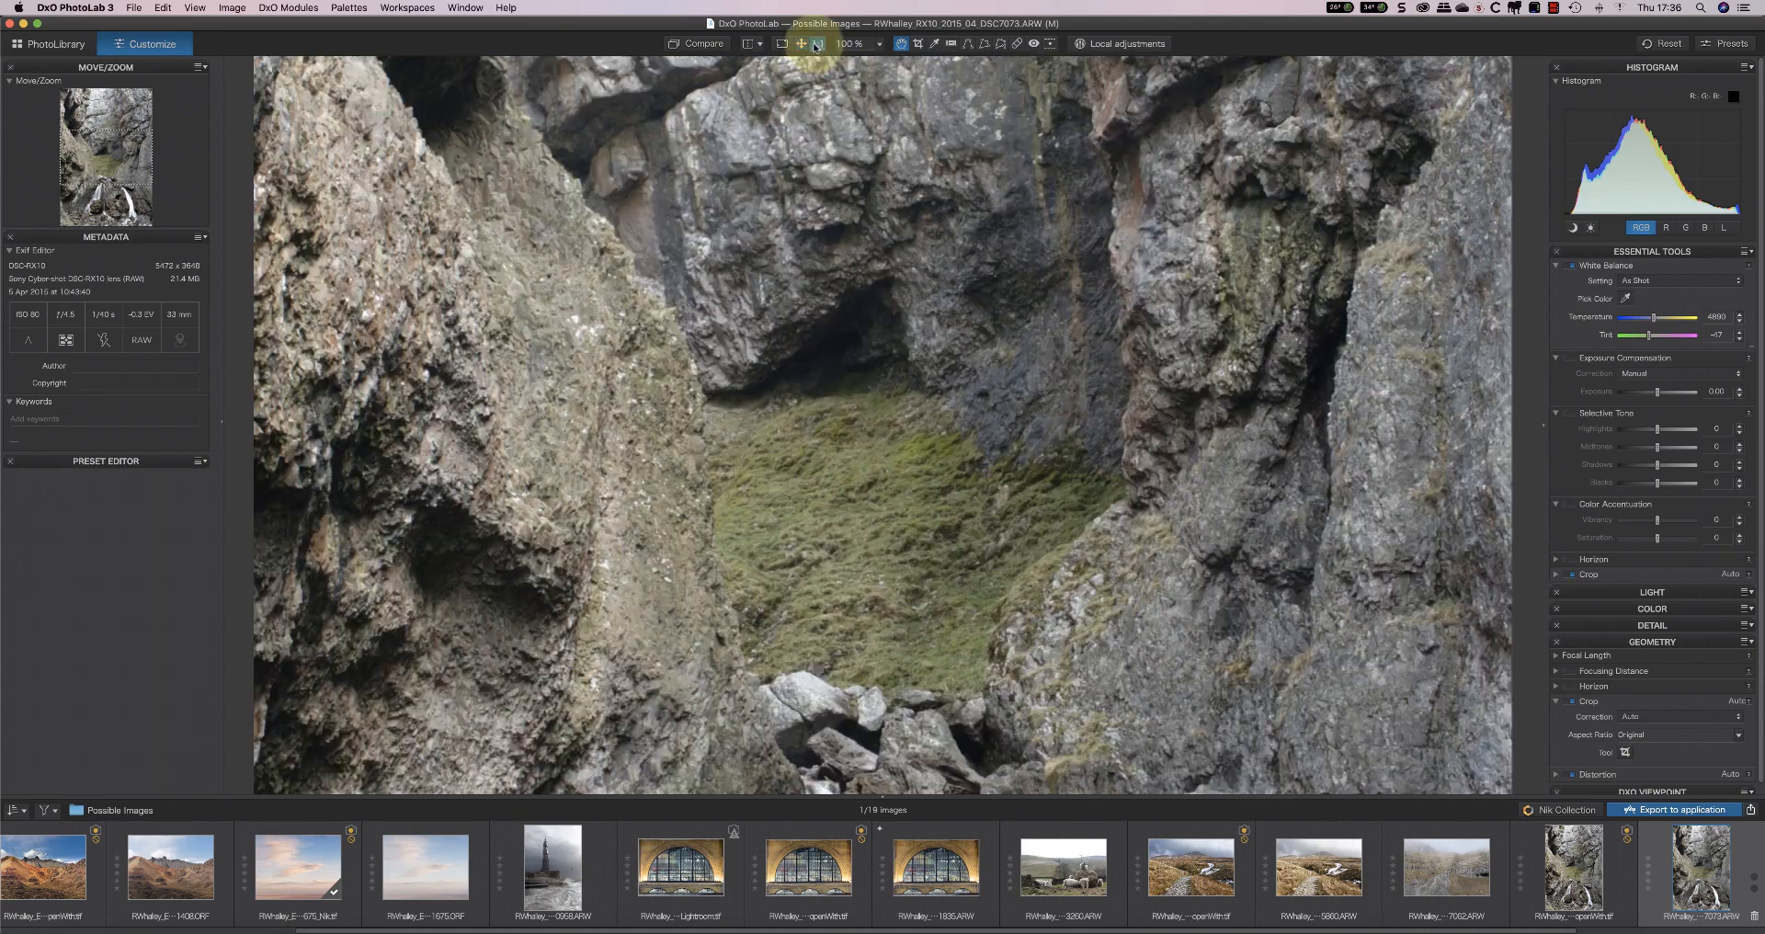
left_click_drag(88, 161, 97, 197)
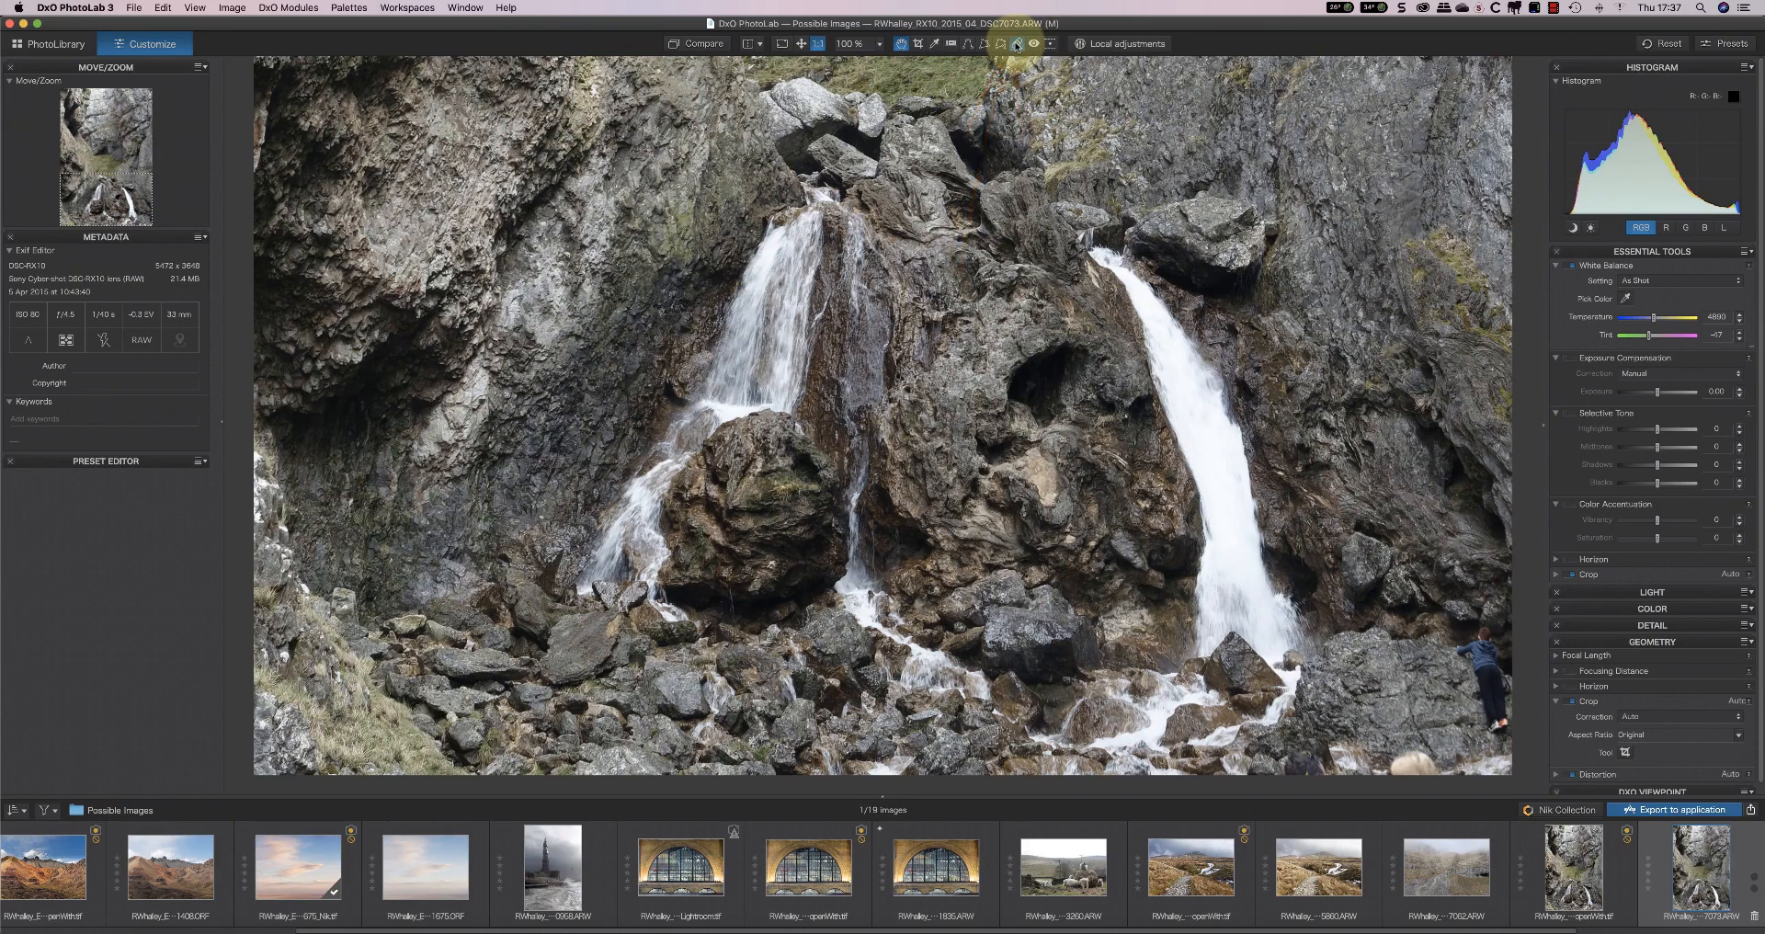
- Activate the Repair tool, review its Repair and Clone modes while keeping Repair, and adjust the brush size
left_click(1017, 44)
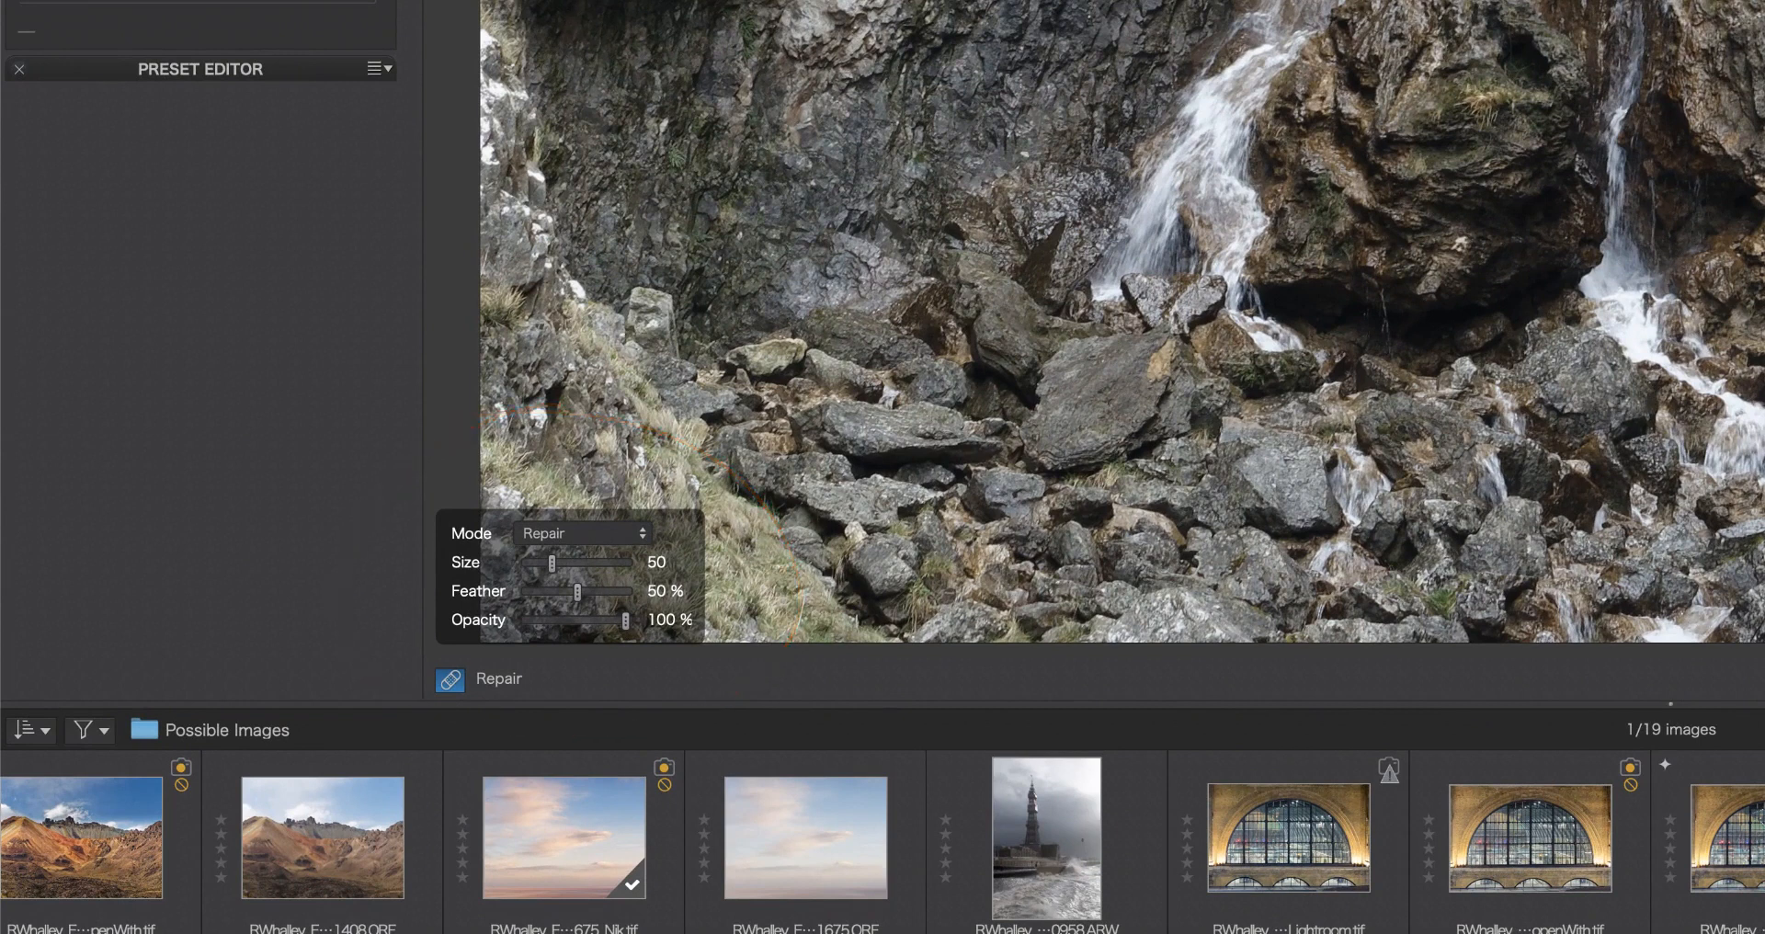
left_click(646, 533)
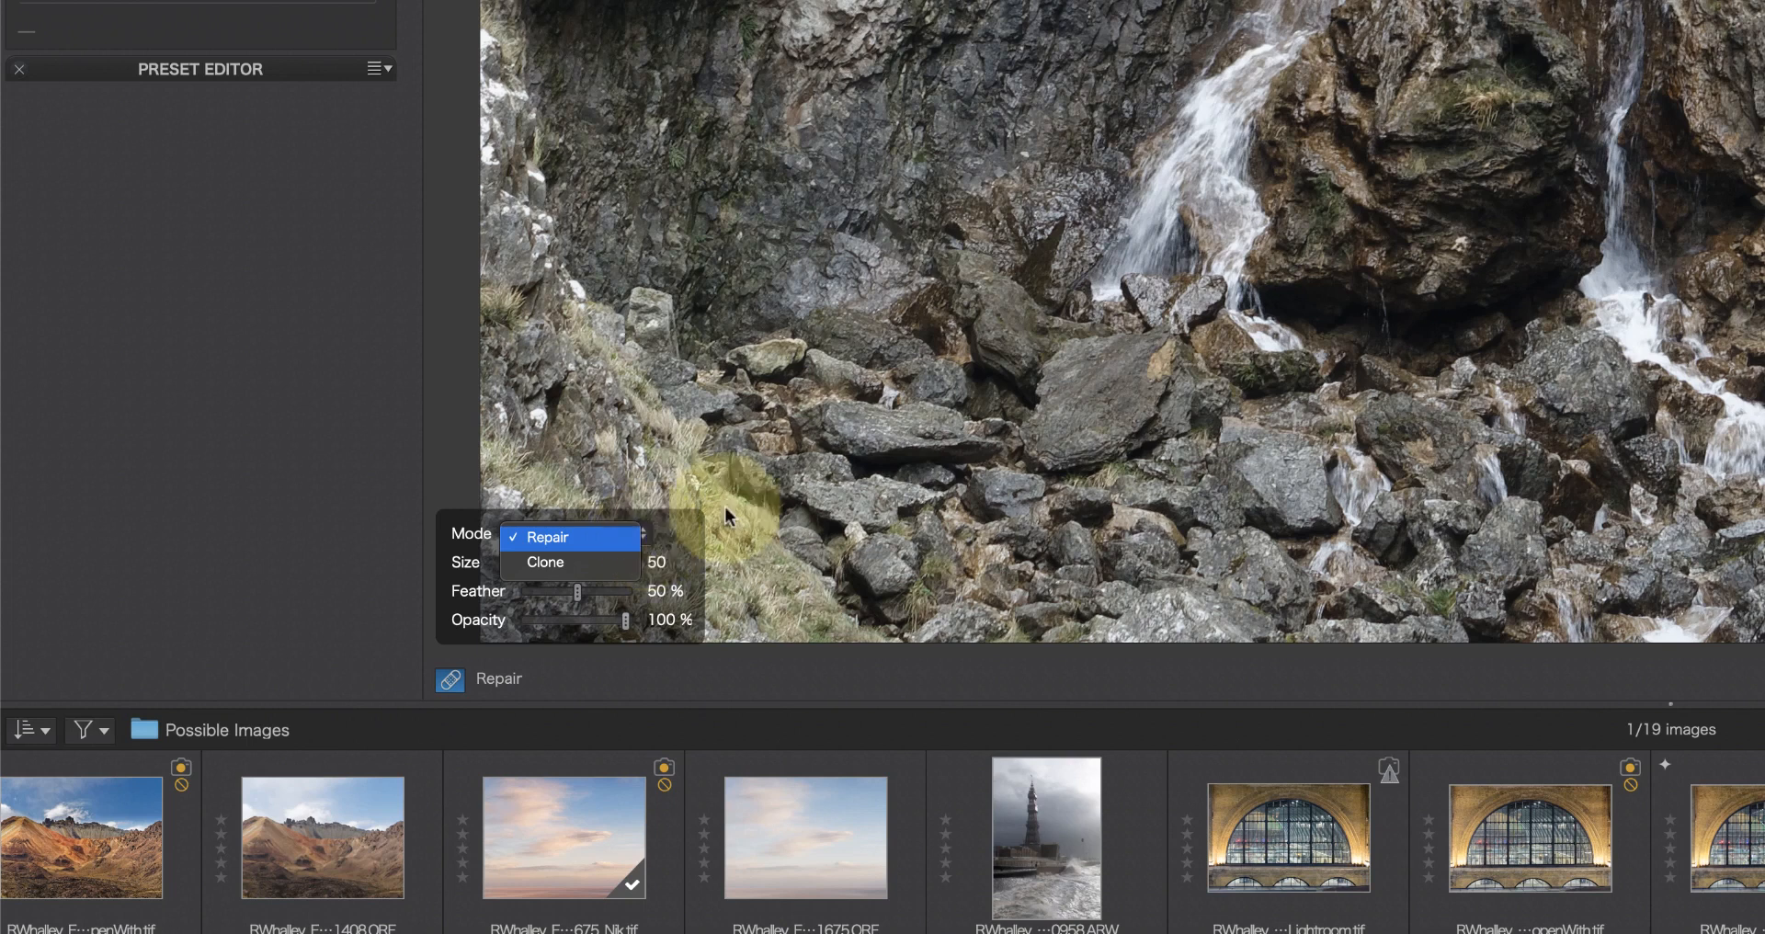
left_click(695, 519)
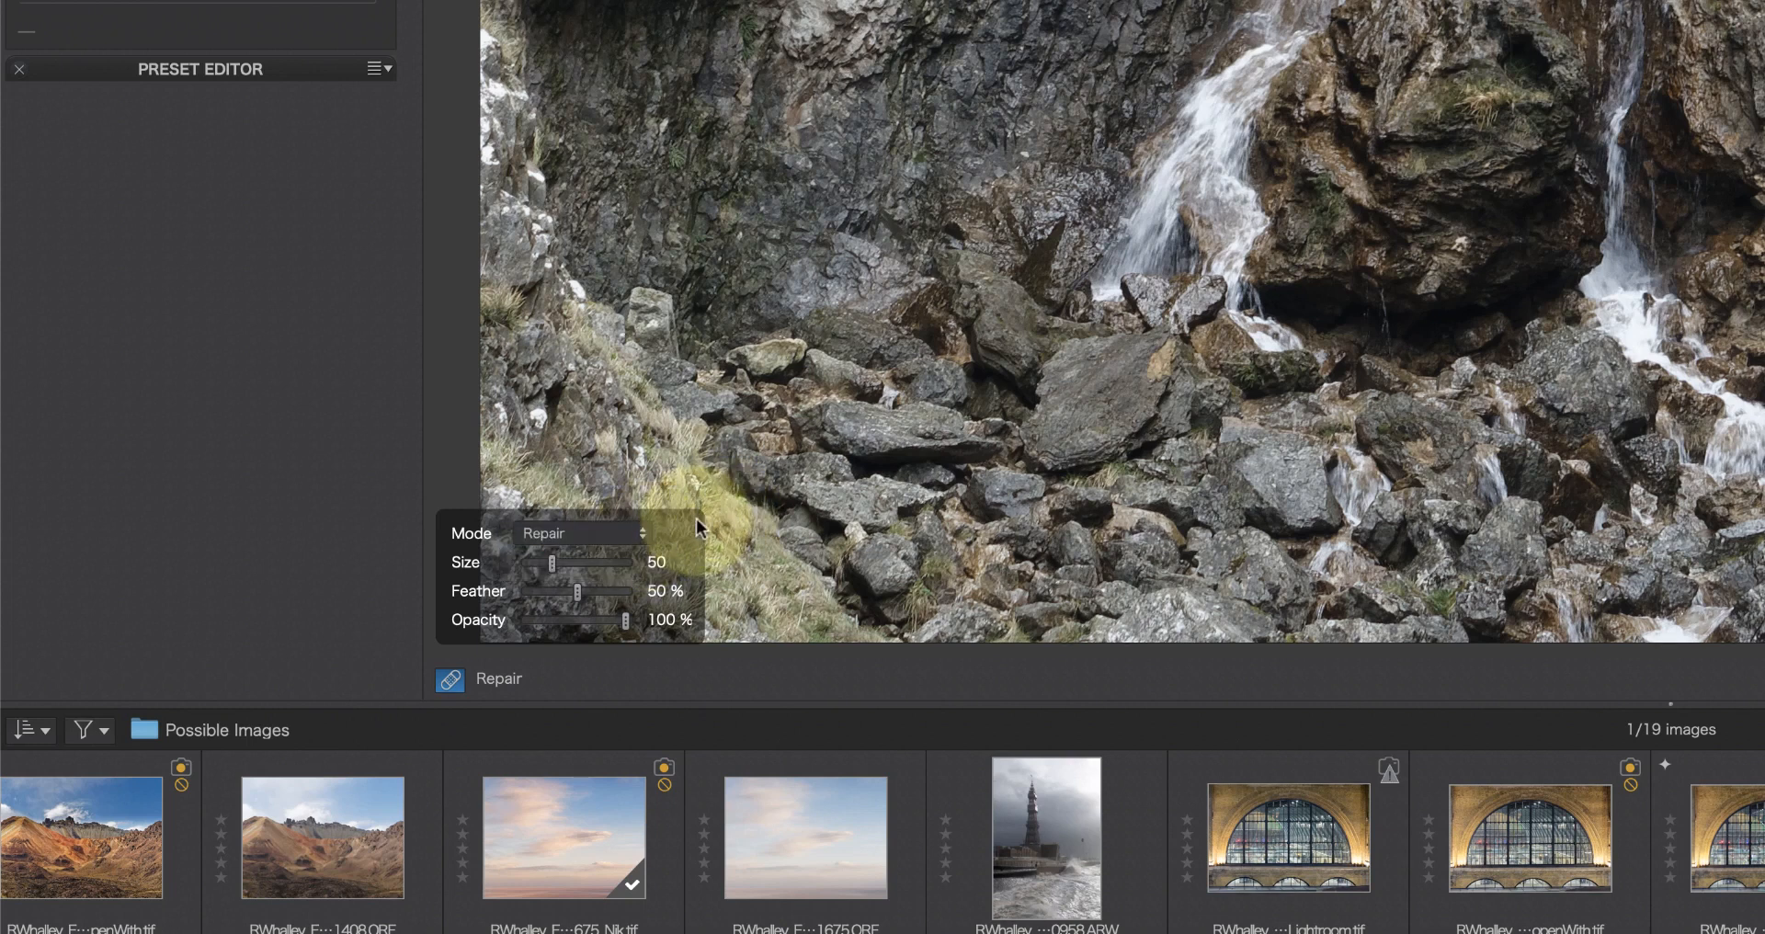
mouse_move(551, 563)
left_mouse_down()
mouse_move(574, 566)
mouse_move(553, 562)
left_mouse_up()
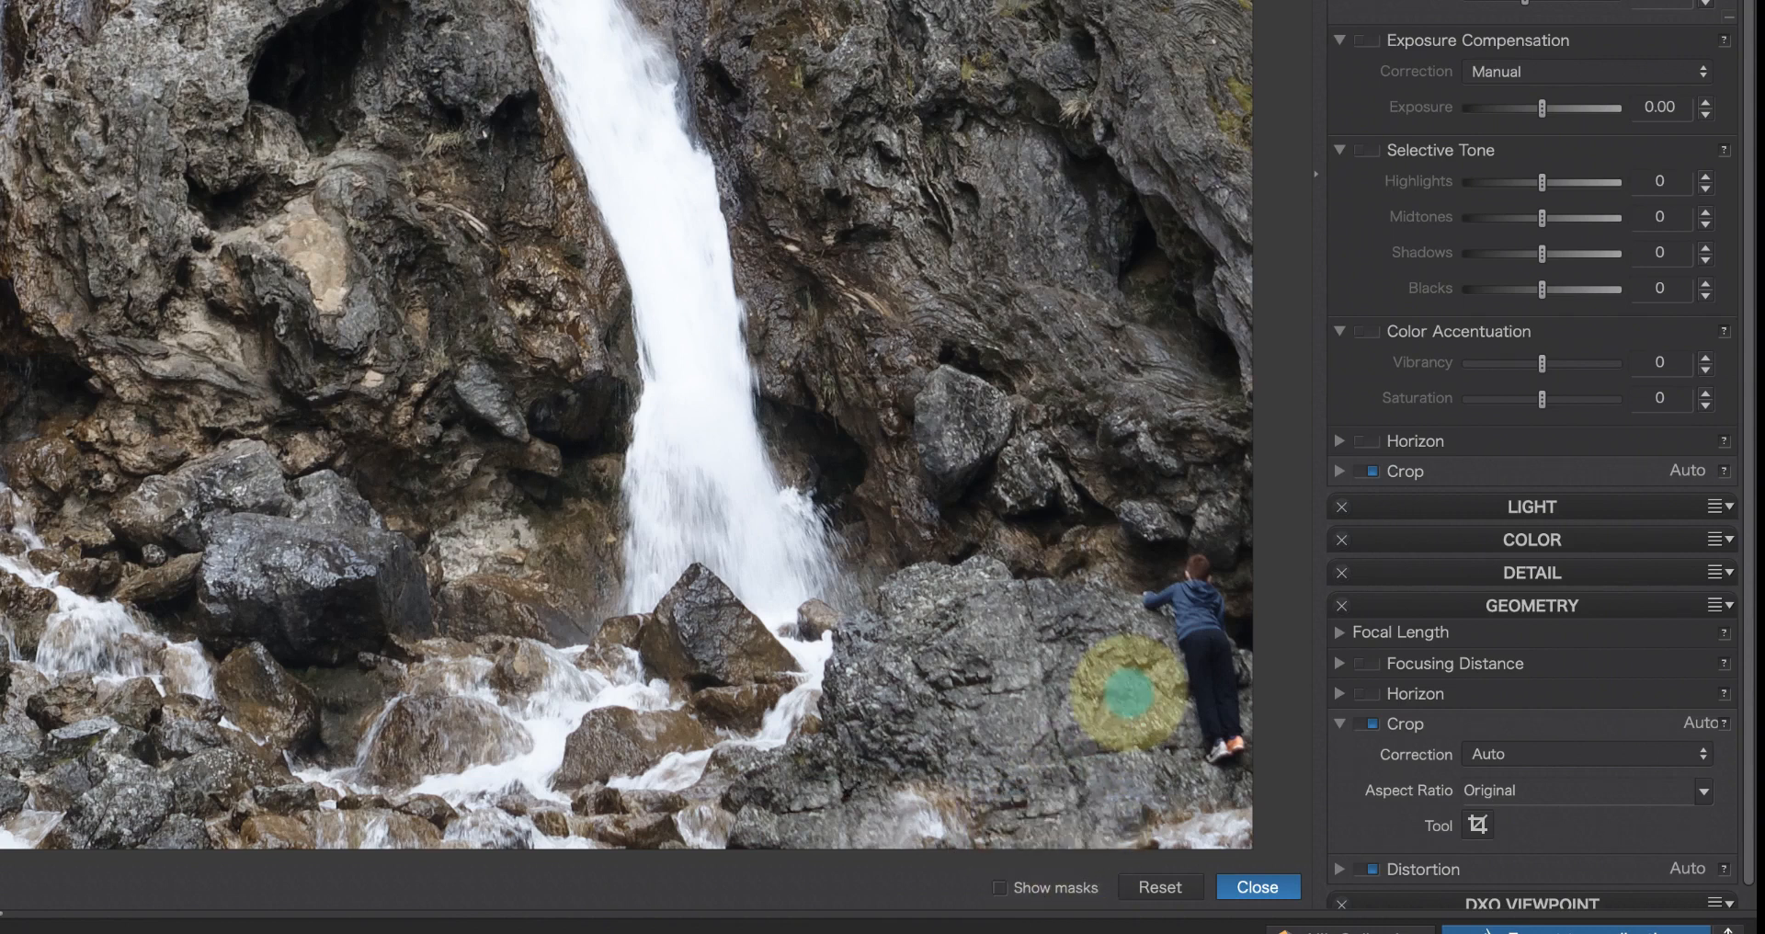
- Paint out the person on the lower-right rocks with Repair and use the masks to move a bottom-edge patch's source higher on the rock
mouse_move(1236, 746)
left_mouse_down()
mouse_move(1168, 613)
mouse_move(1181, 572)
mouse_move(1201, 569)
mouse_move(1241, 691)
mouse_move(1236, 747)
left_mouse_up()
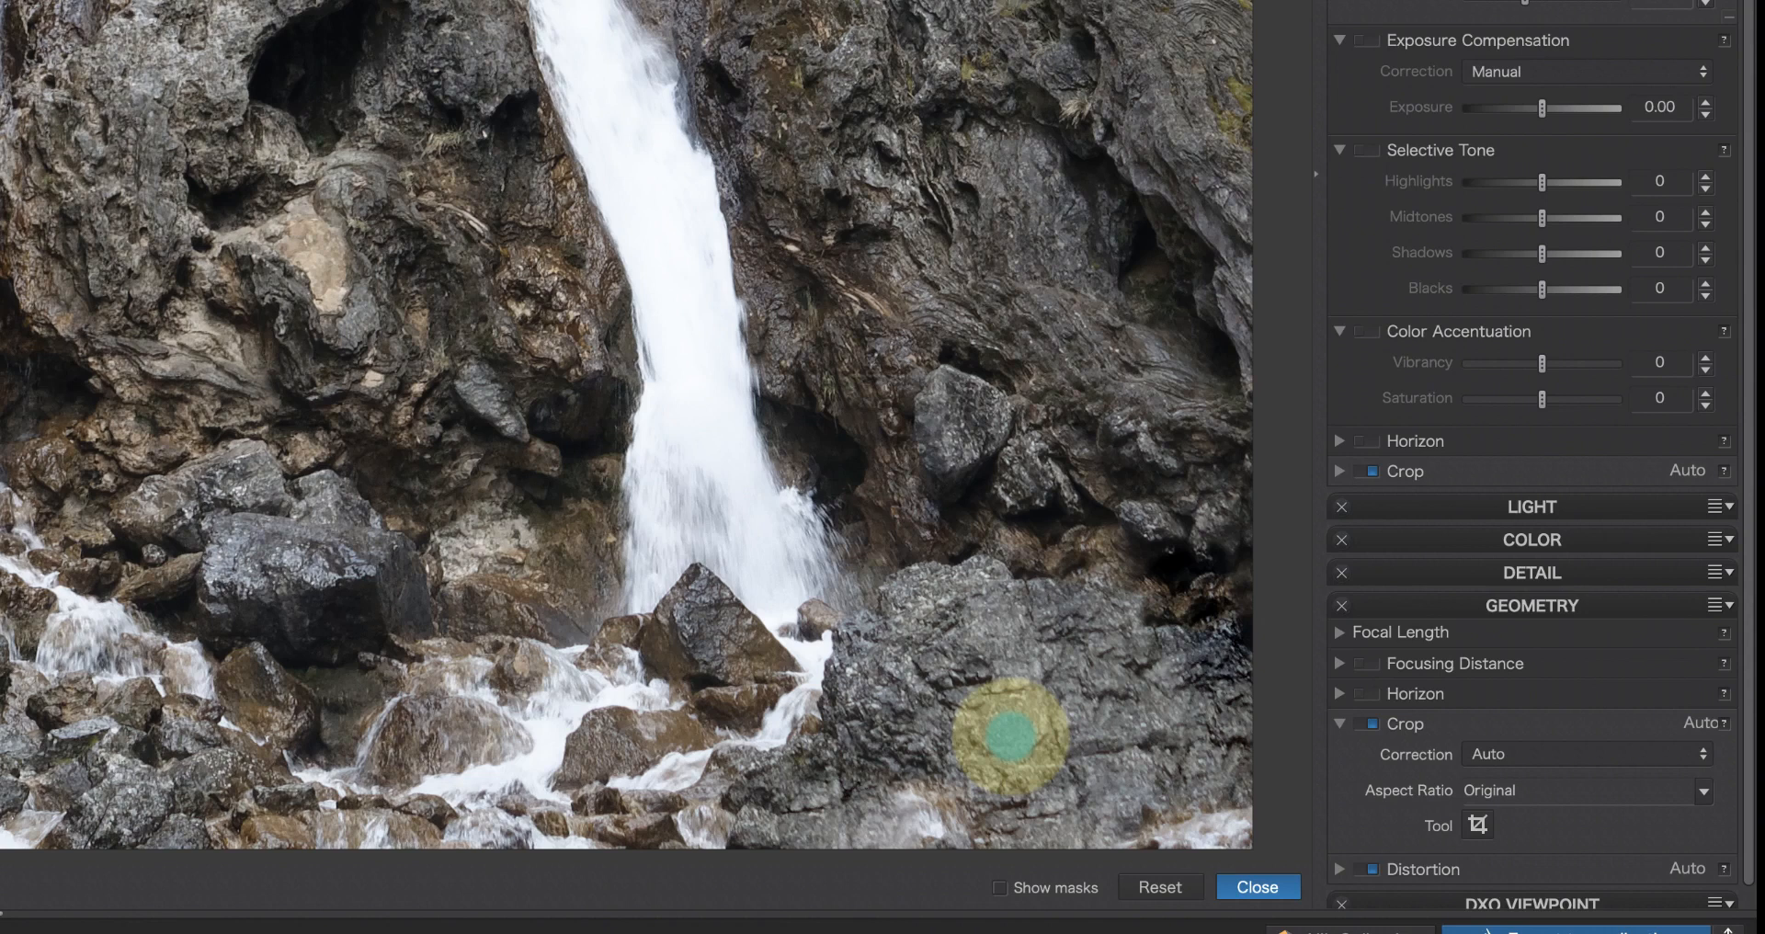
left_click(1000, 888)
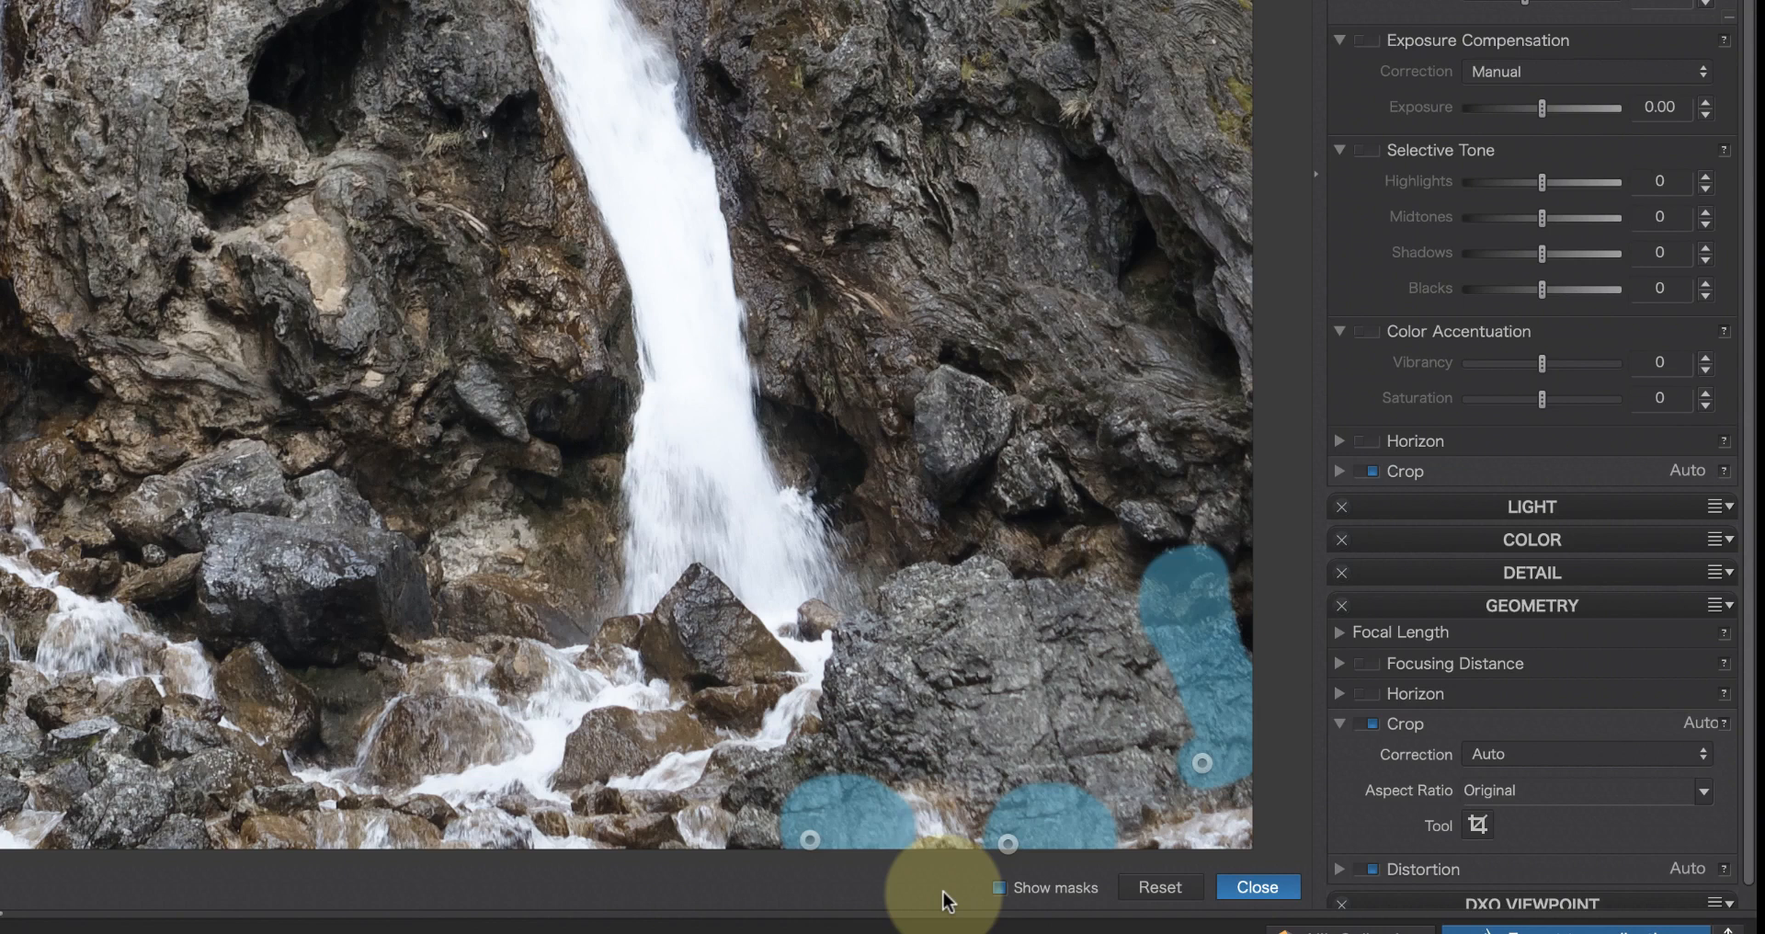
left_click(813, 843)
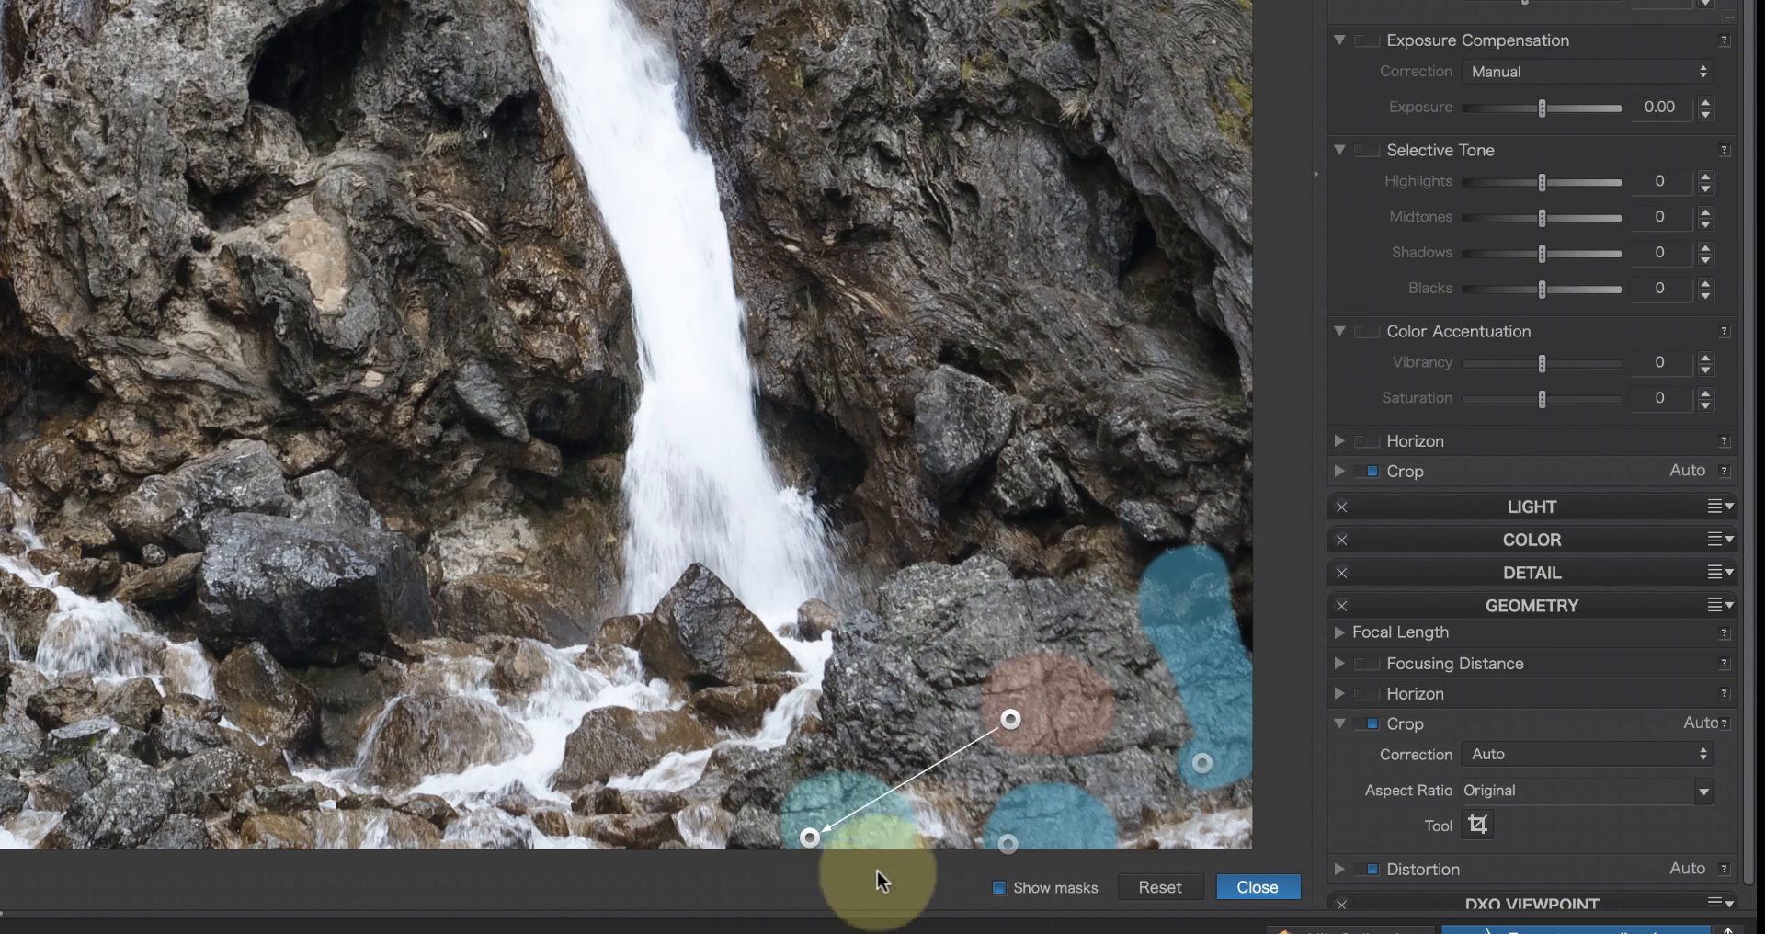
left_click(922, 684)
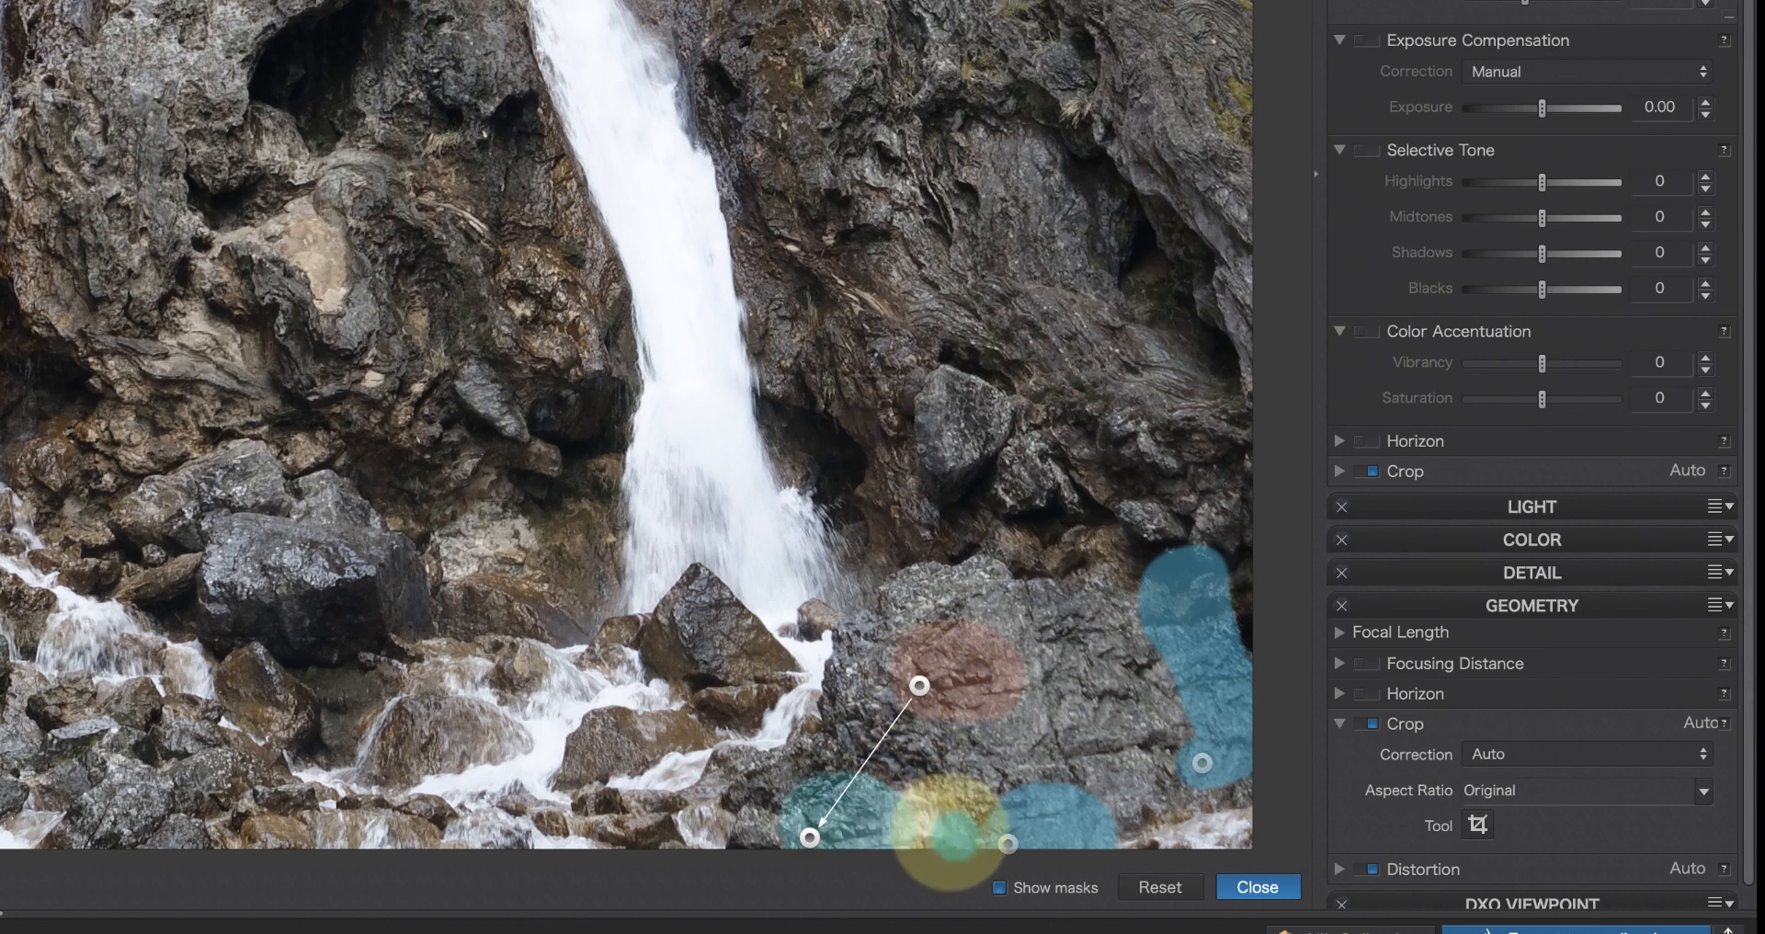
left_click(997, 888)
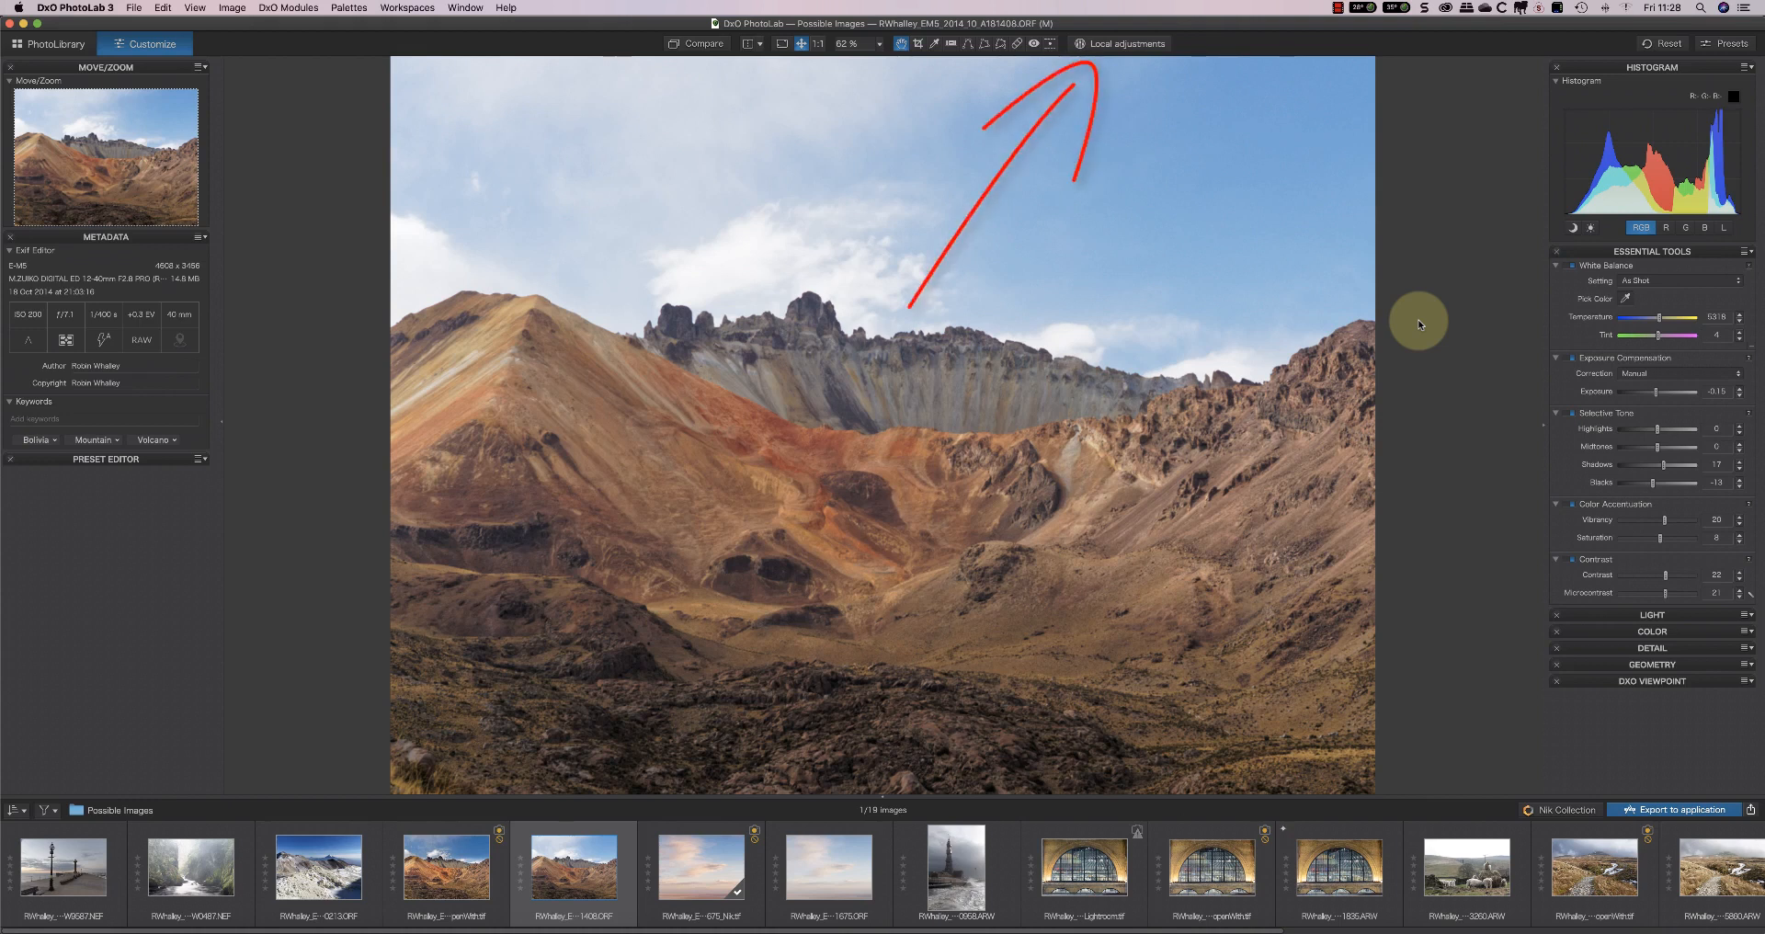
- Activate Local adjustments on the mountain photo A181408.ORF and draw a graduated filter over the sky, fading across the jagged ridge
left_click(1138, 44)
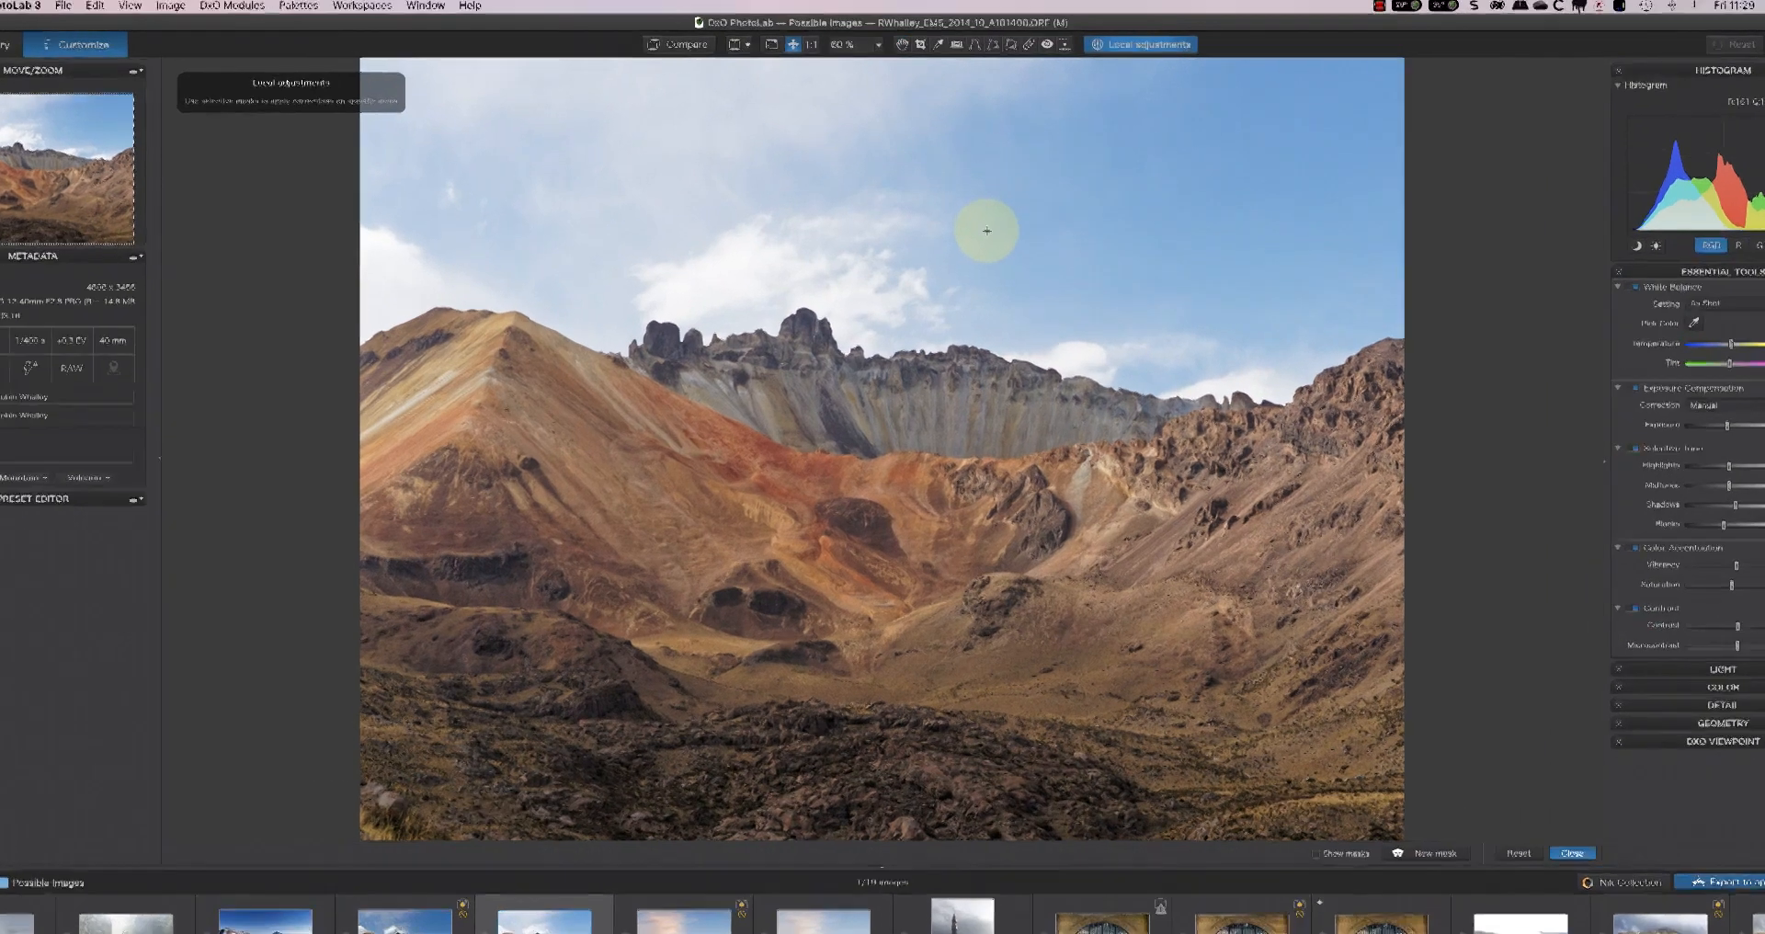
right_click(978, 214)
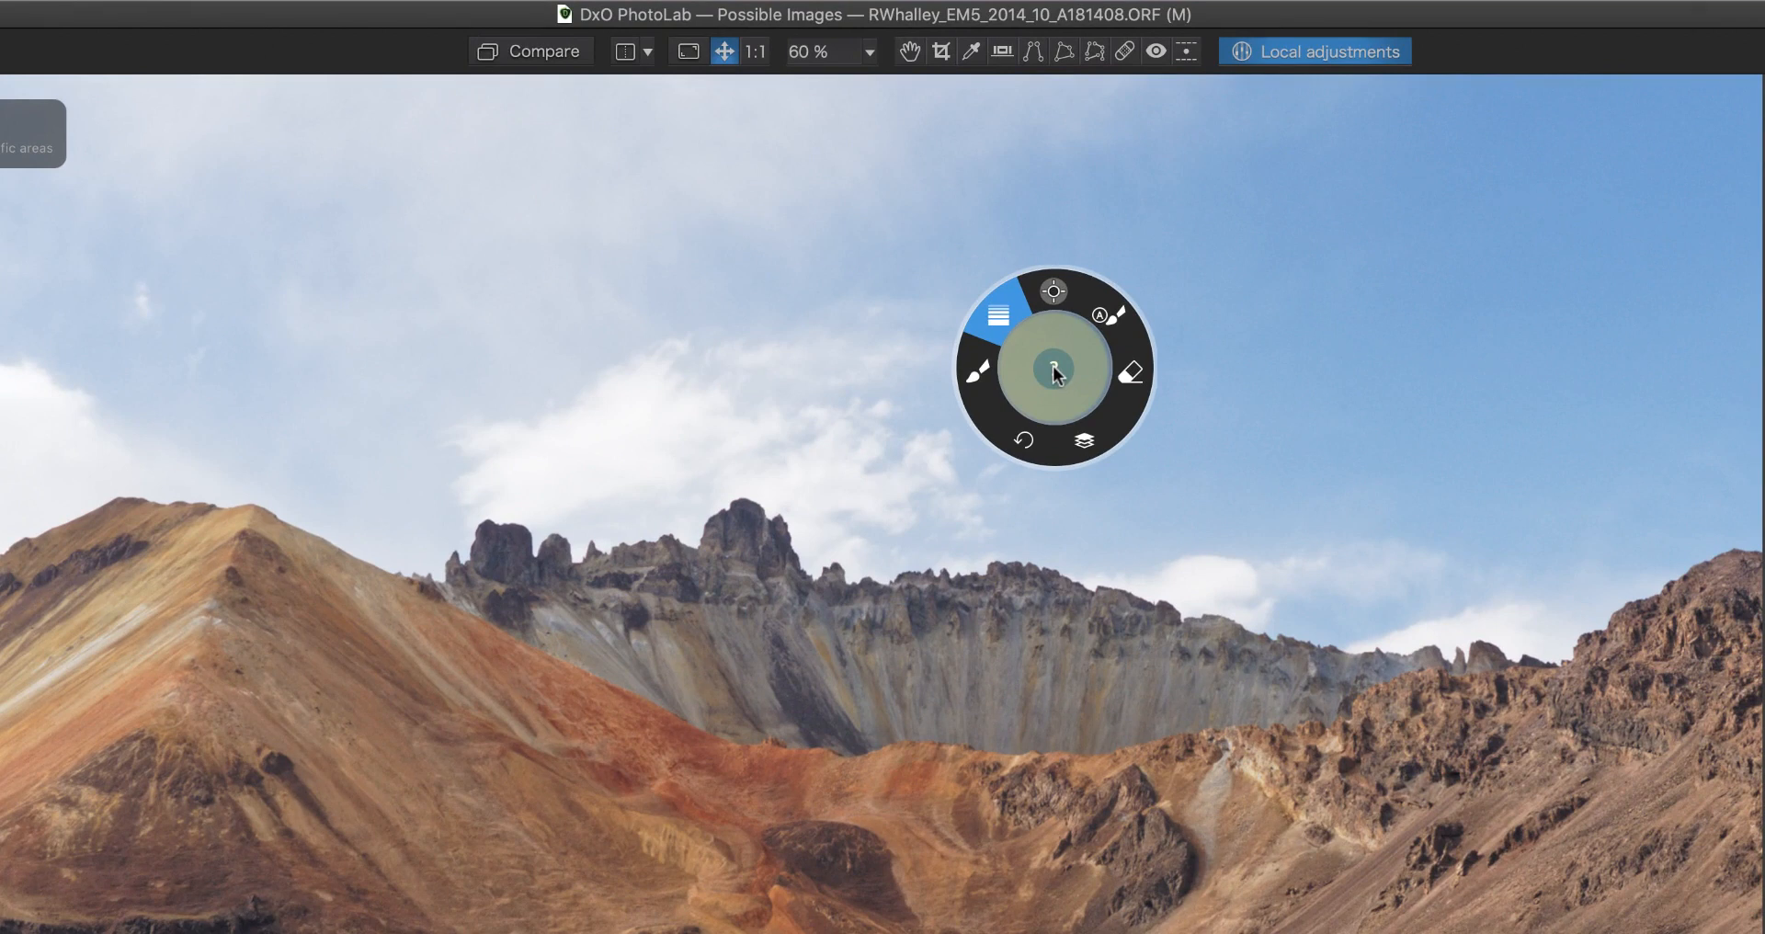
left_click(999, 315)
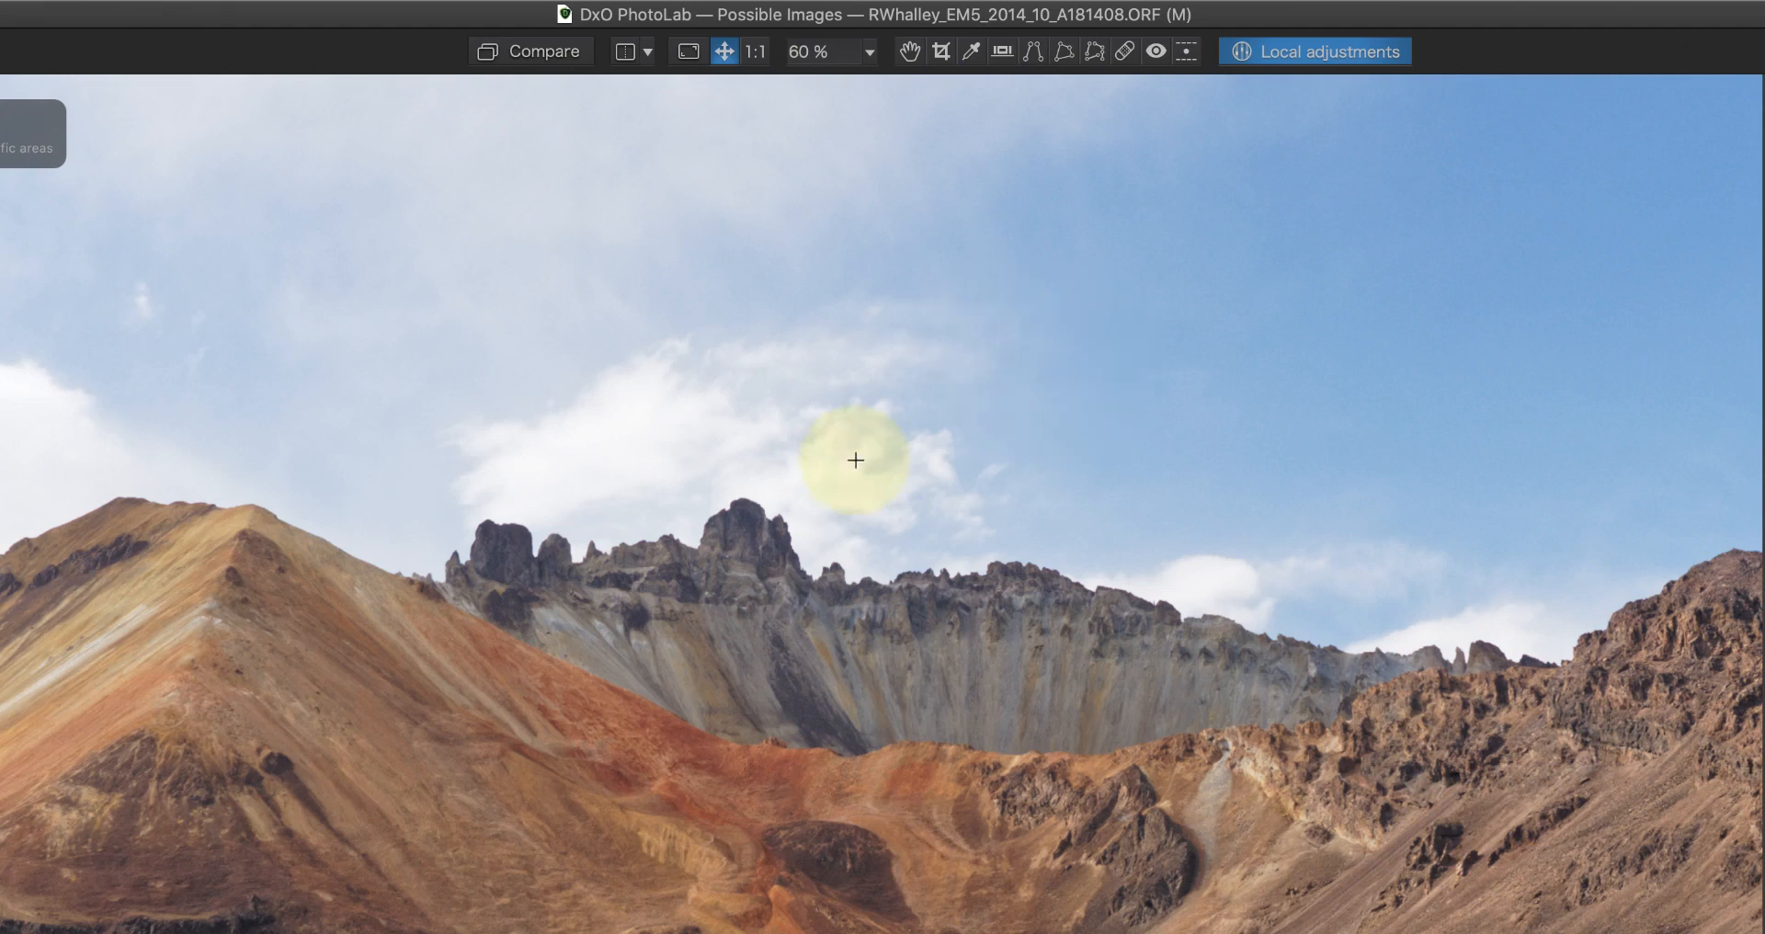
left_click_drag(869, 500, 861, 635)
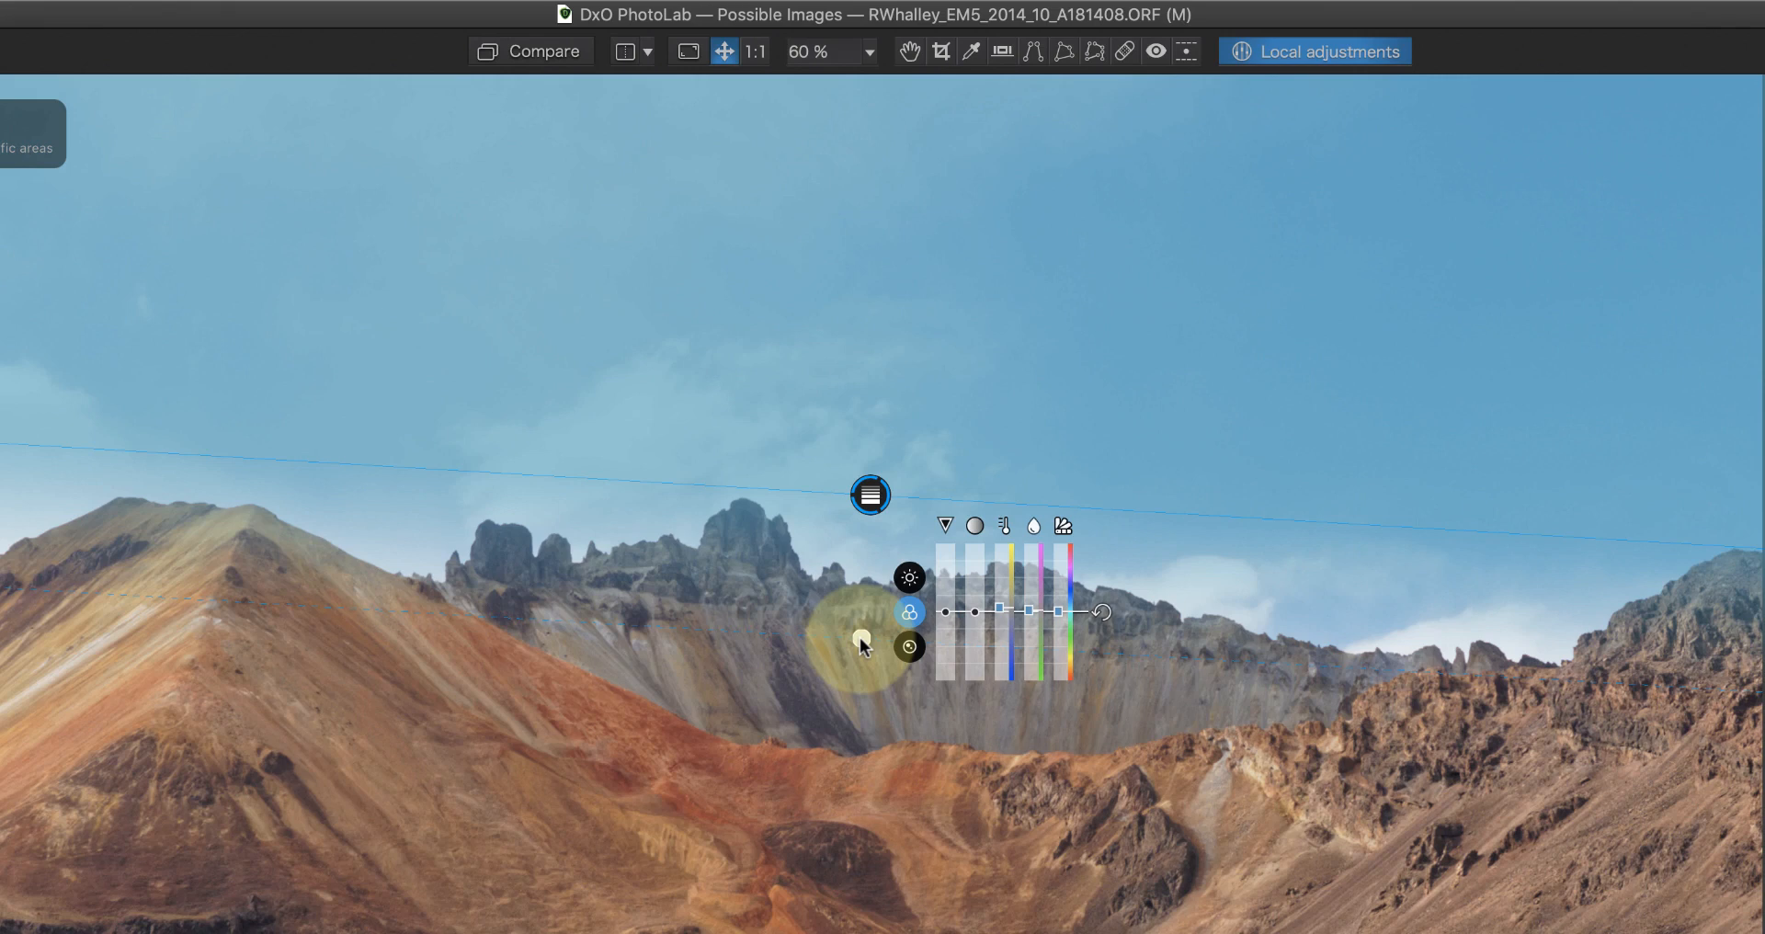
- Darken the sky filter's exposure and midtones, and raise its contrast and ClearView Plus
left_click(920, 580)
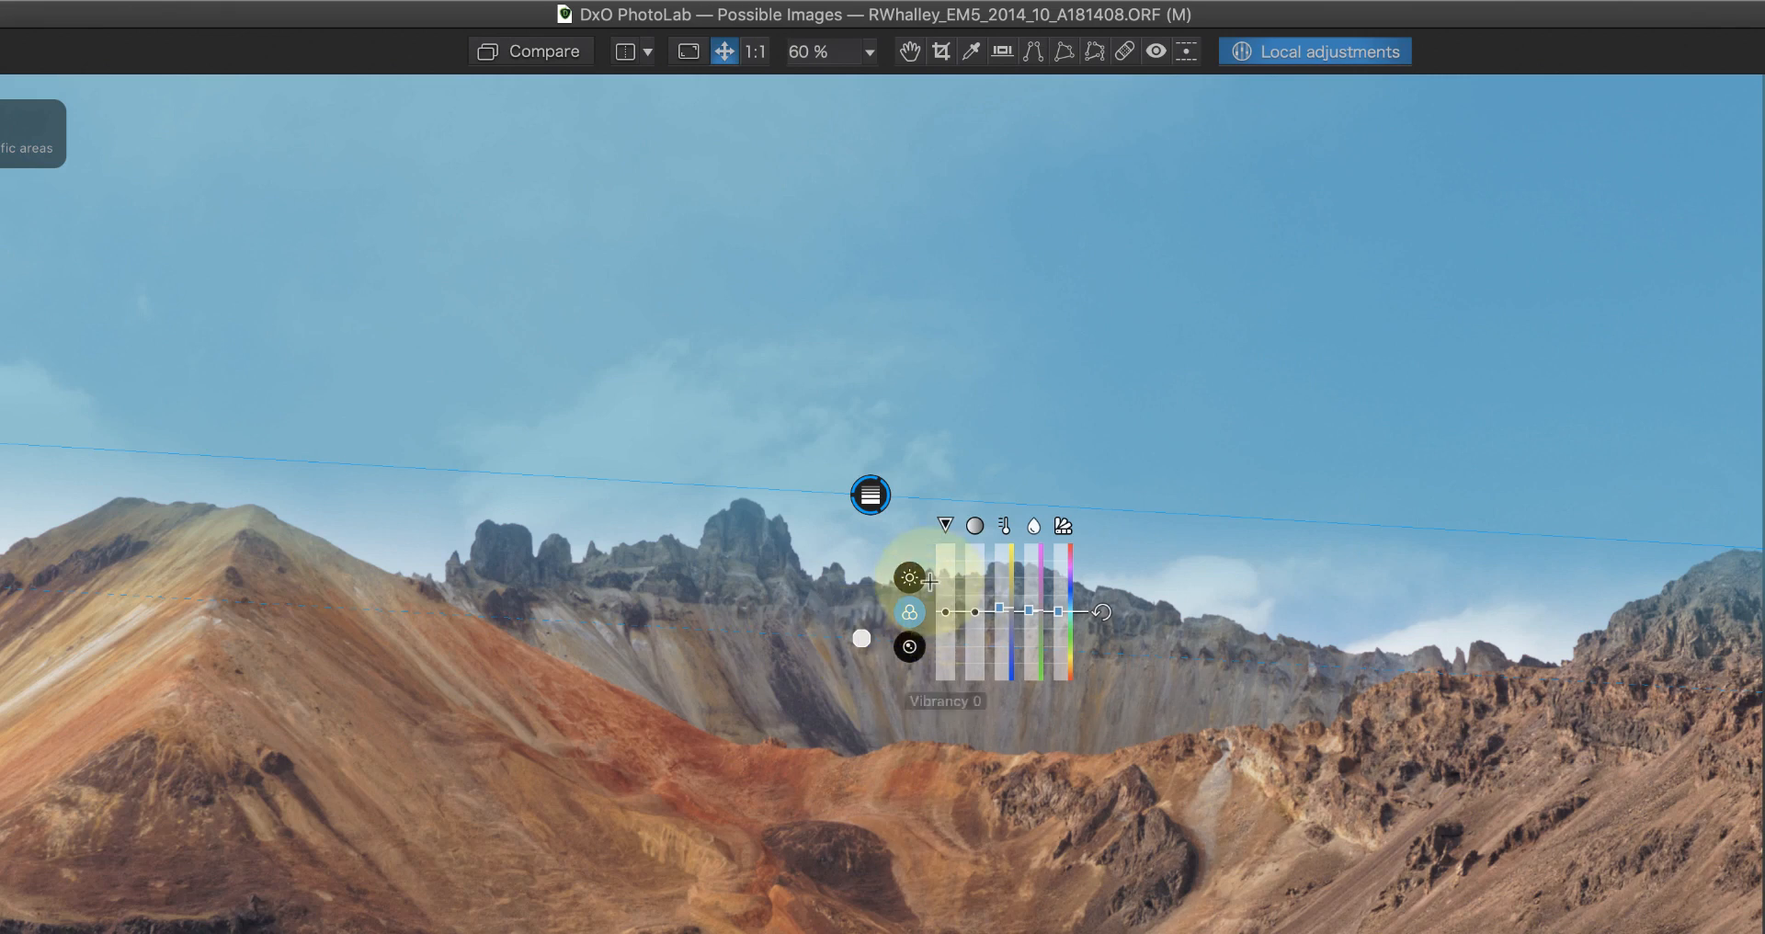
mouse_move(945, 611)
left_mouse_down()
mouse_move(976, 606)
mouse_move(943, 623)
left_mouse_up()
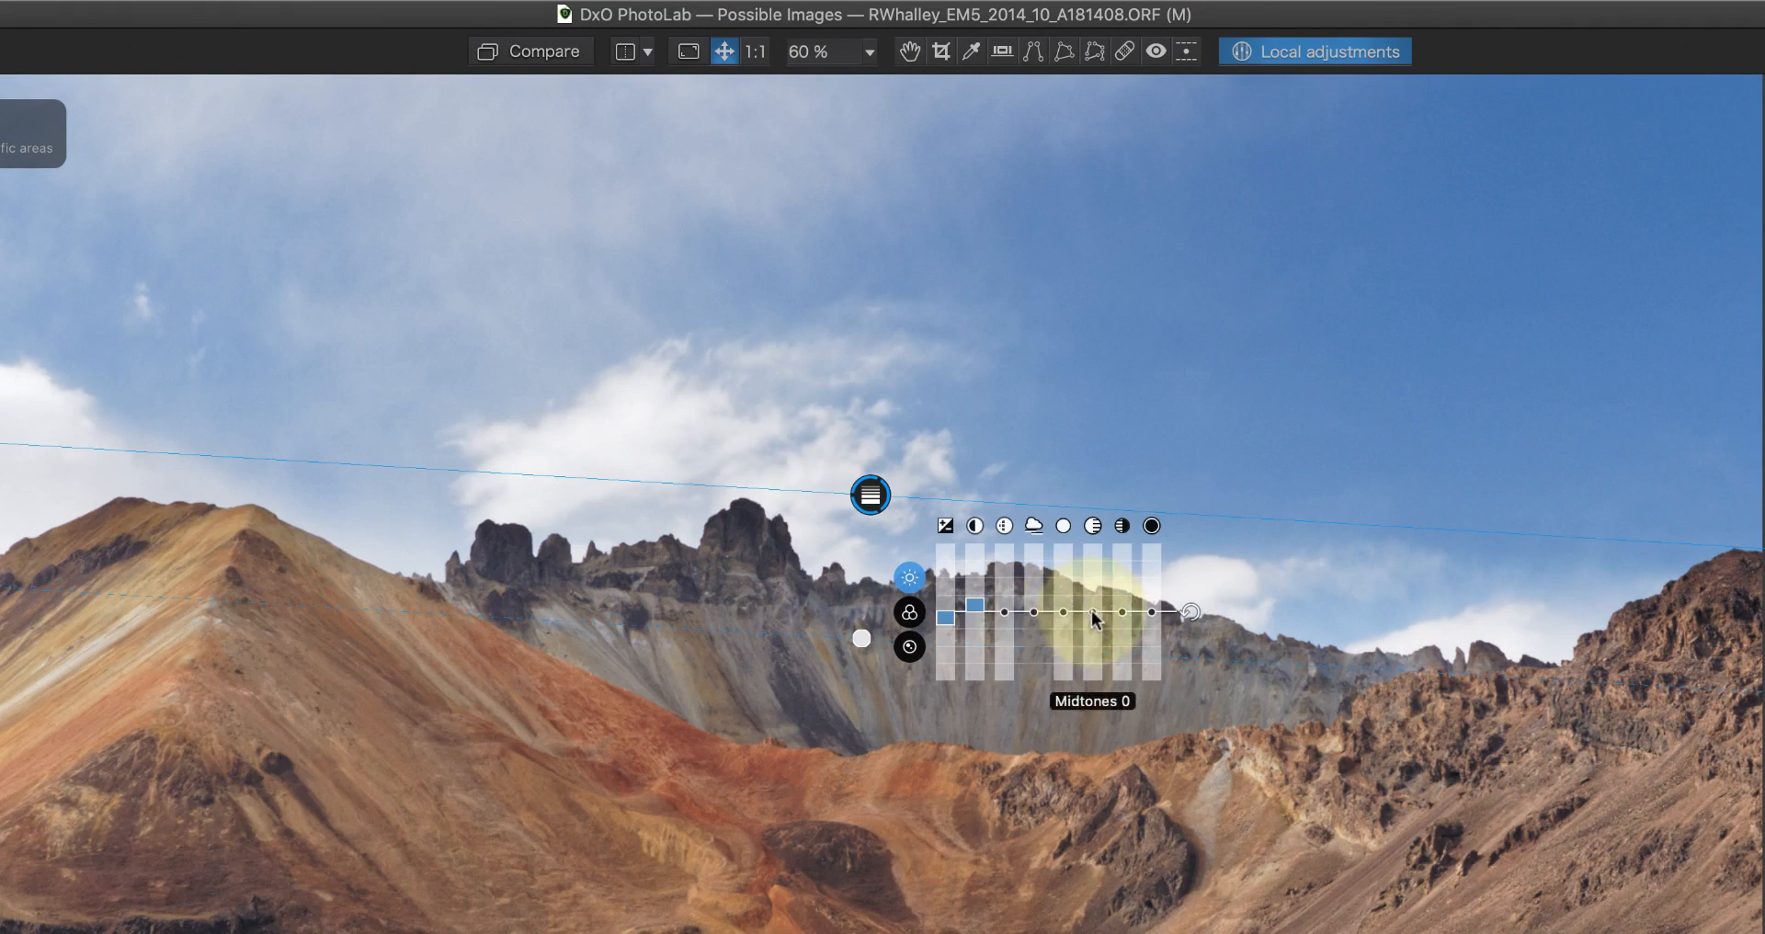
left_click_drag(1092, 617, 1093, 627)
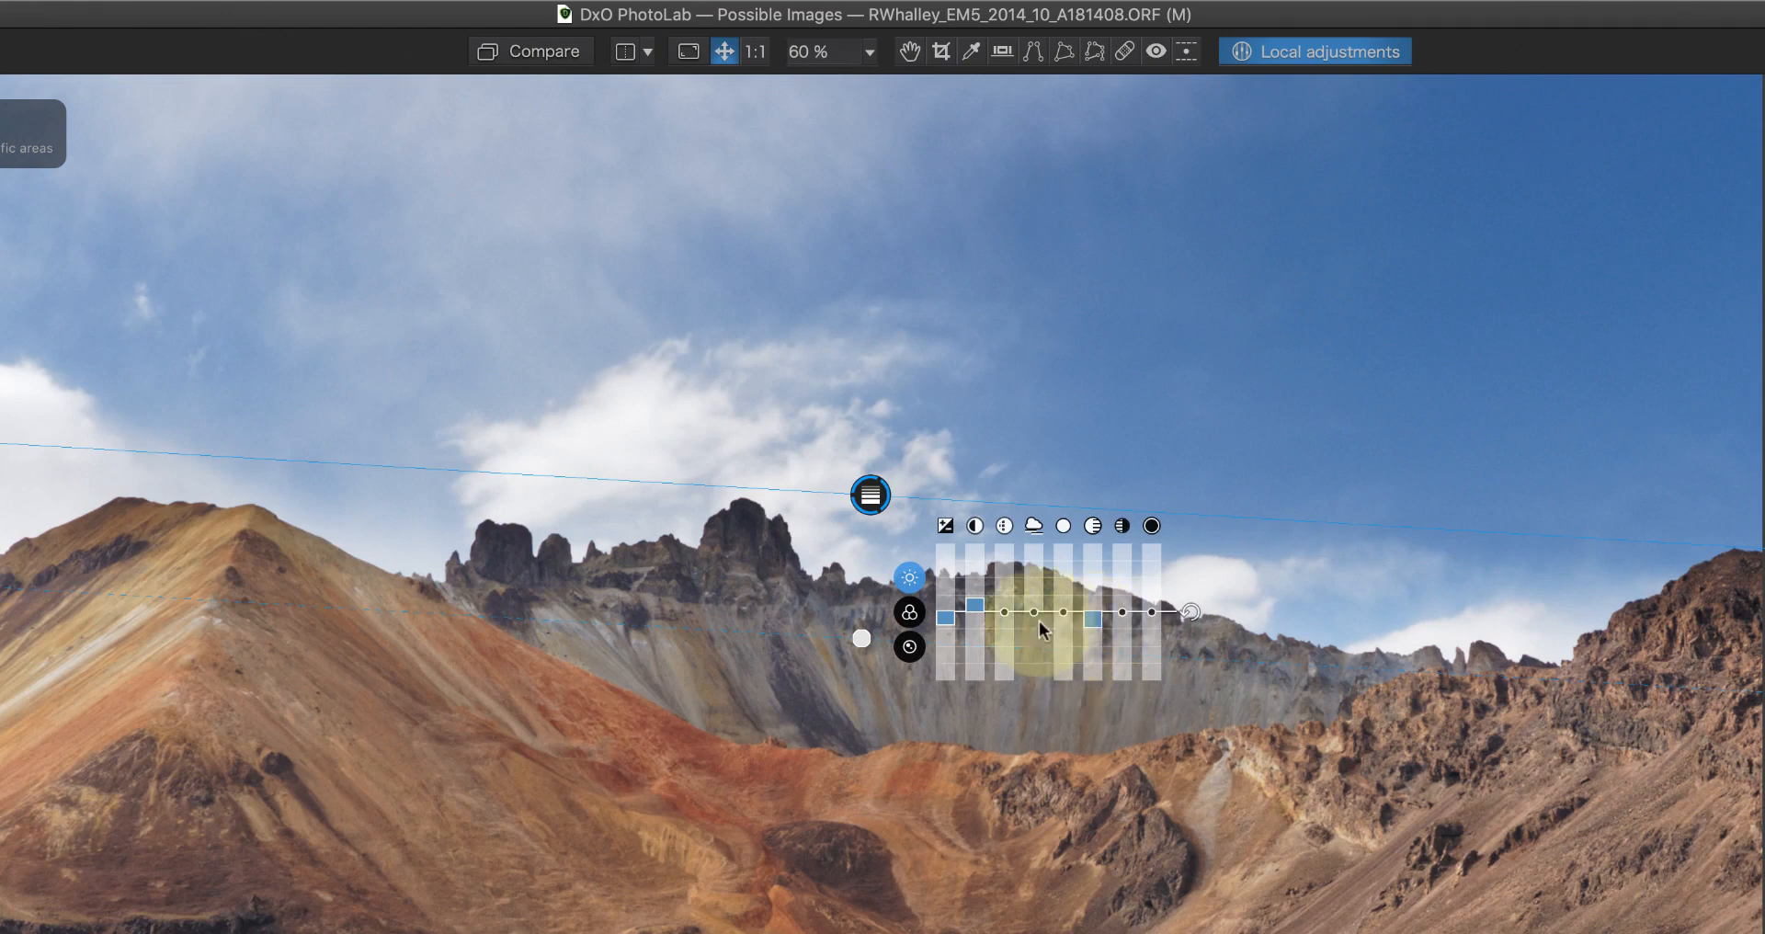
left_click_drag(1030, 611, 1034, 600)
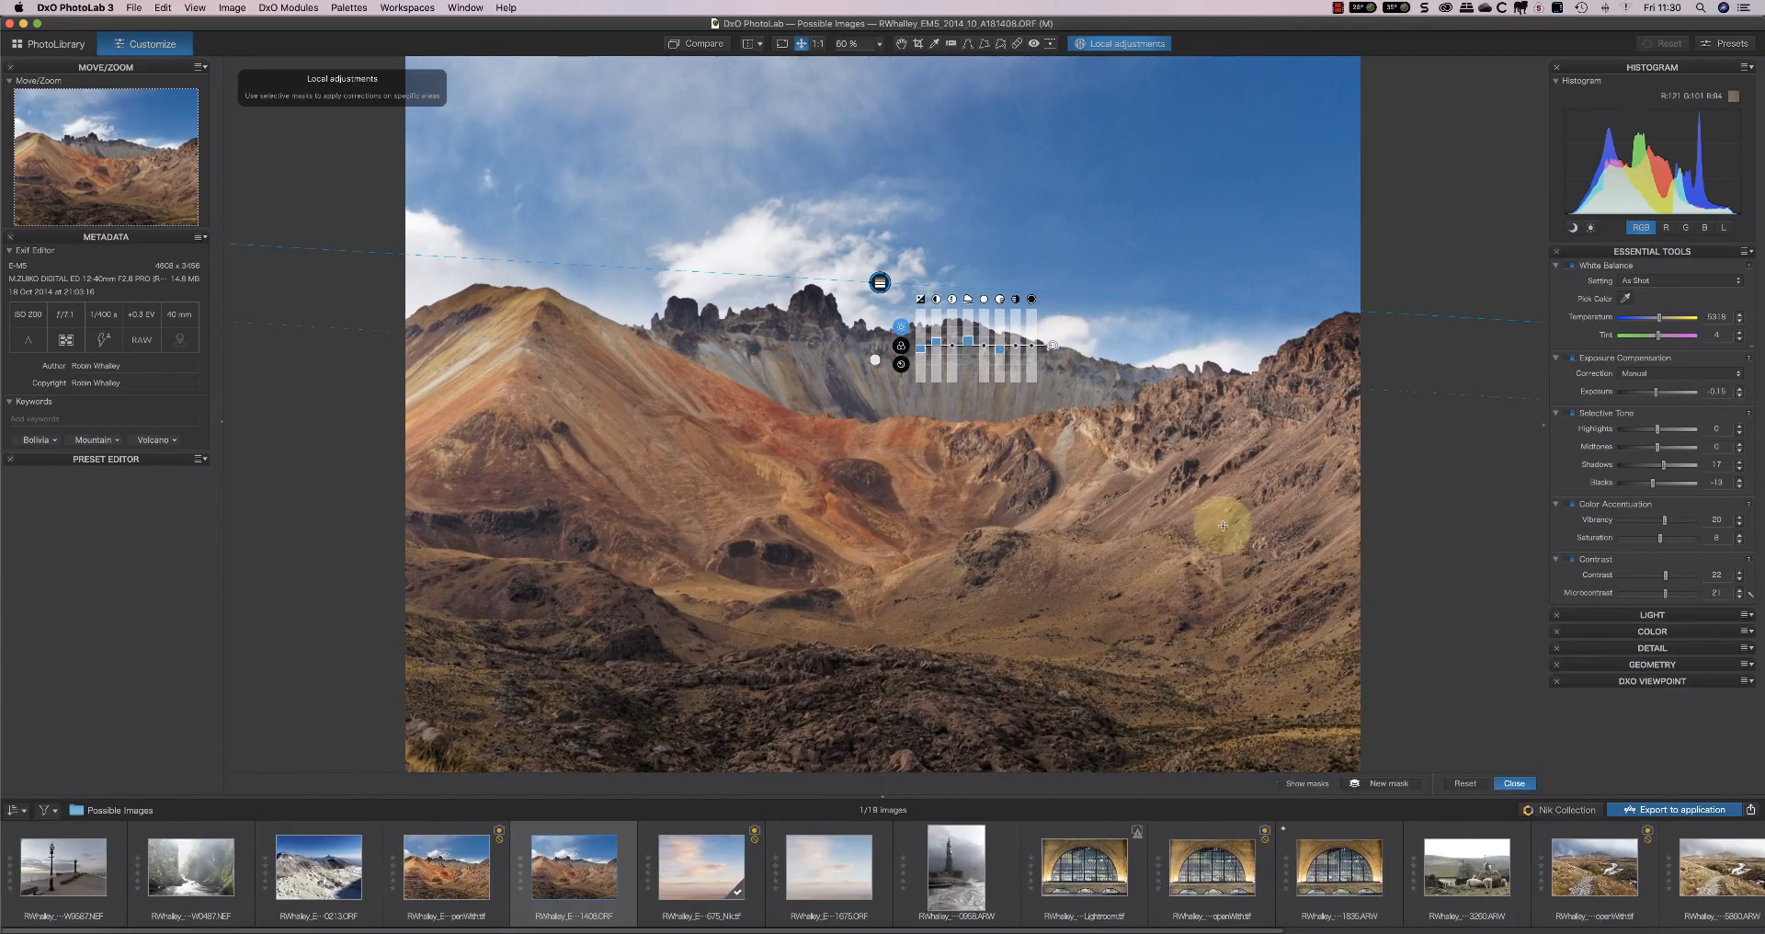
- Show the mask and choose the Eraser with Feather at 37% and Flow at 56%
left_click(1279, 785)
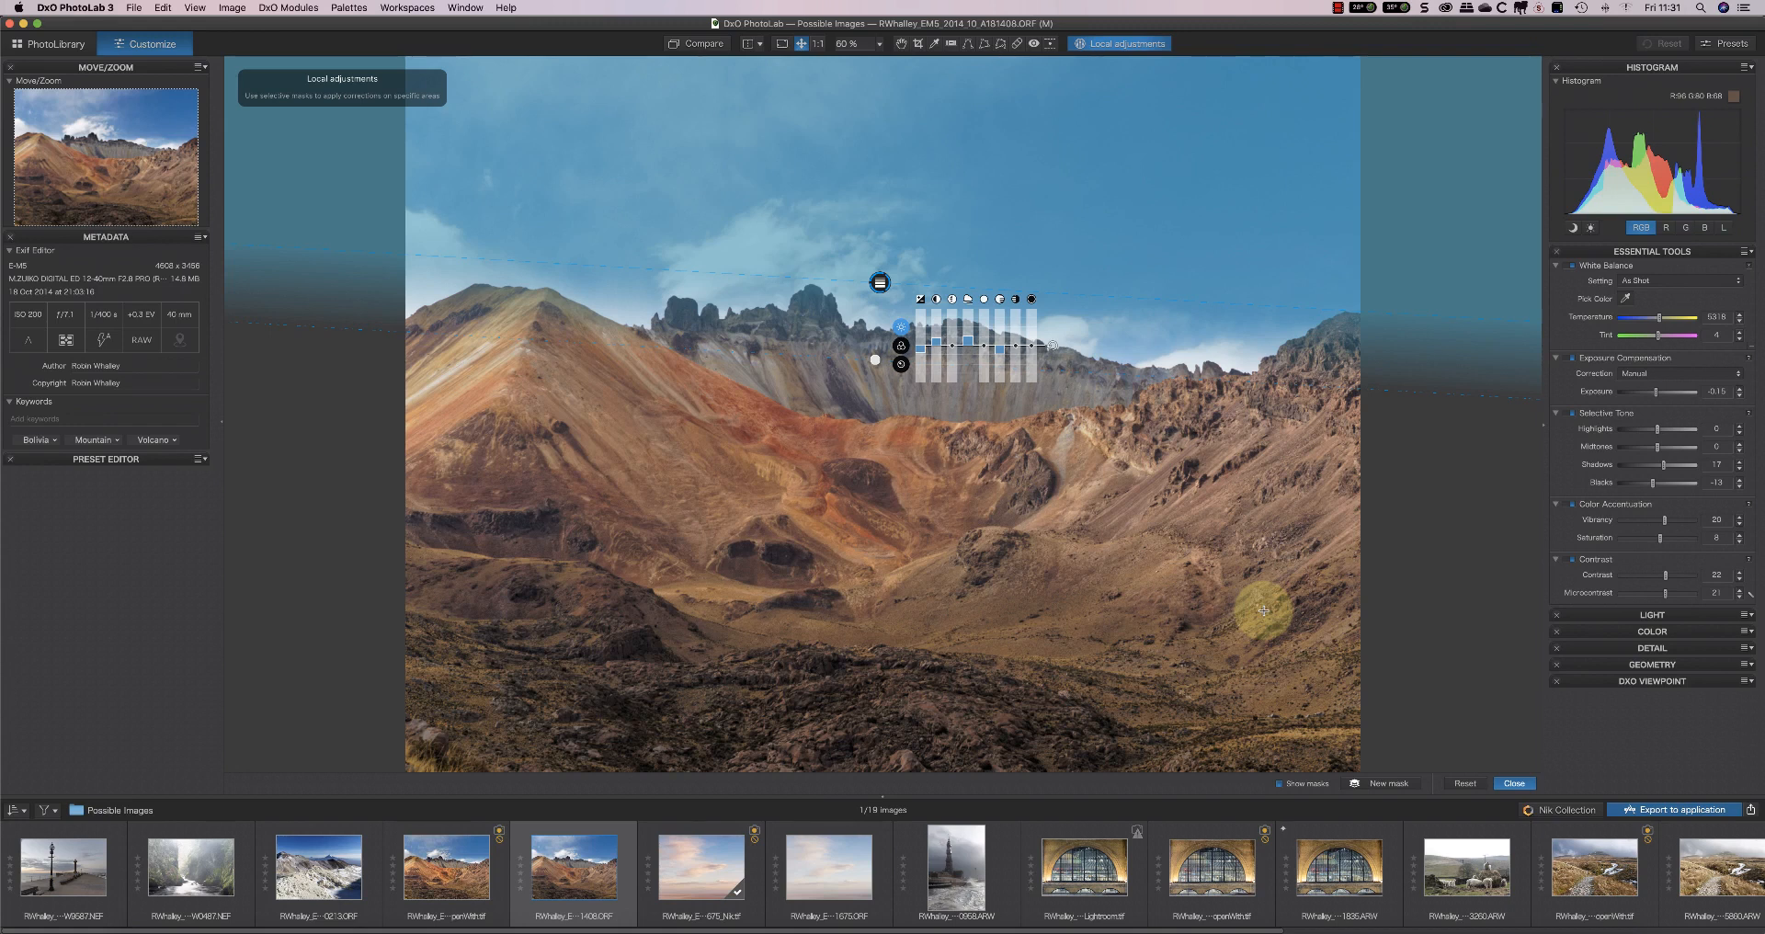
right_click(957, 461)
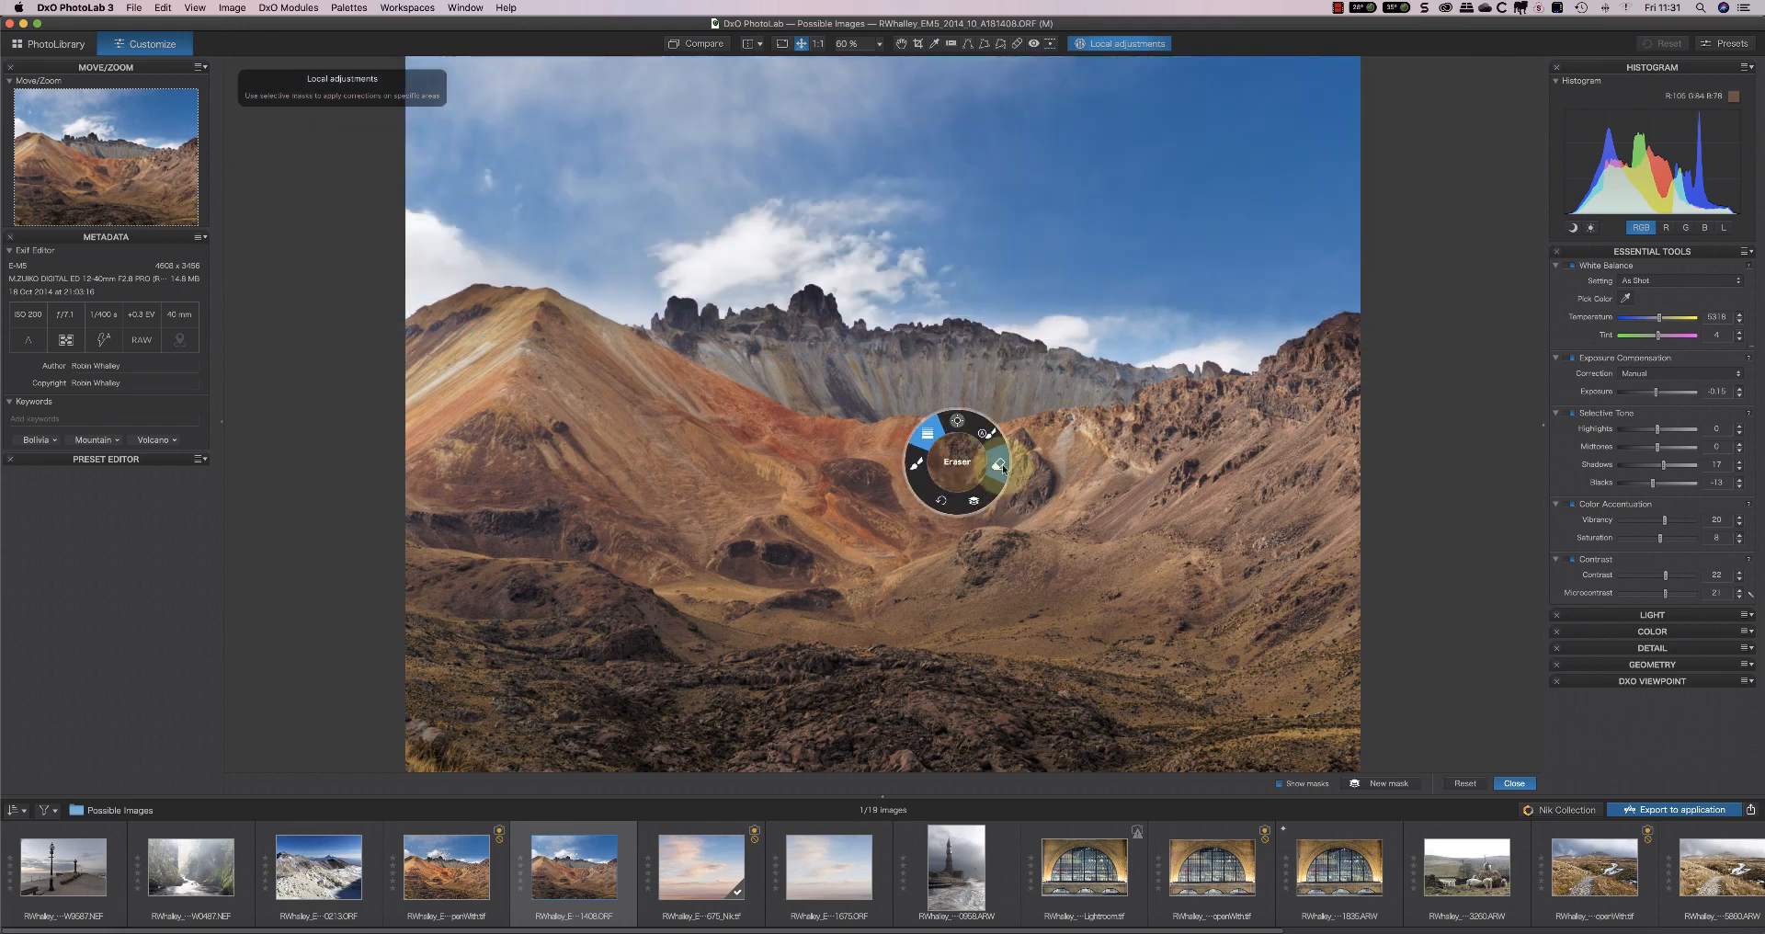
left_click(1000, 466)
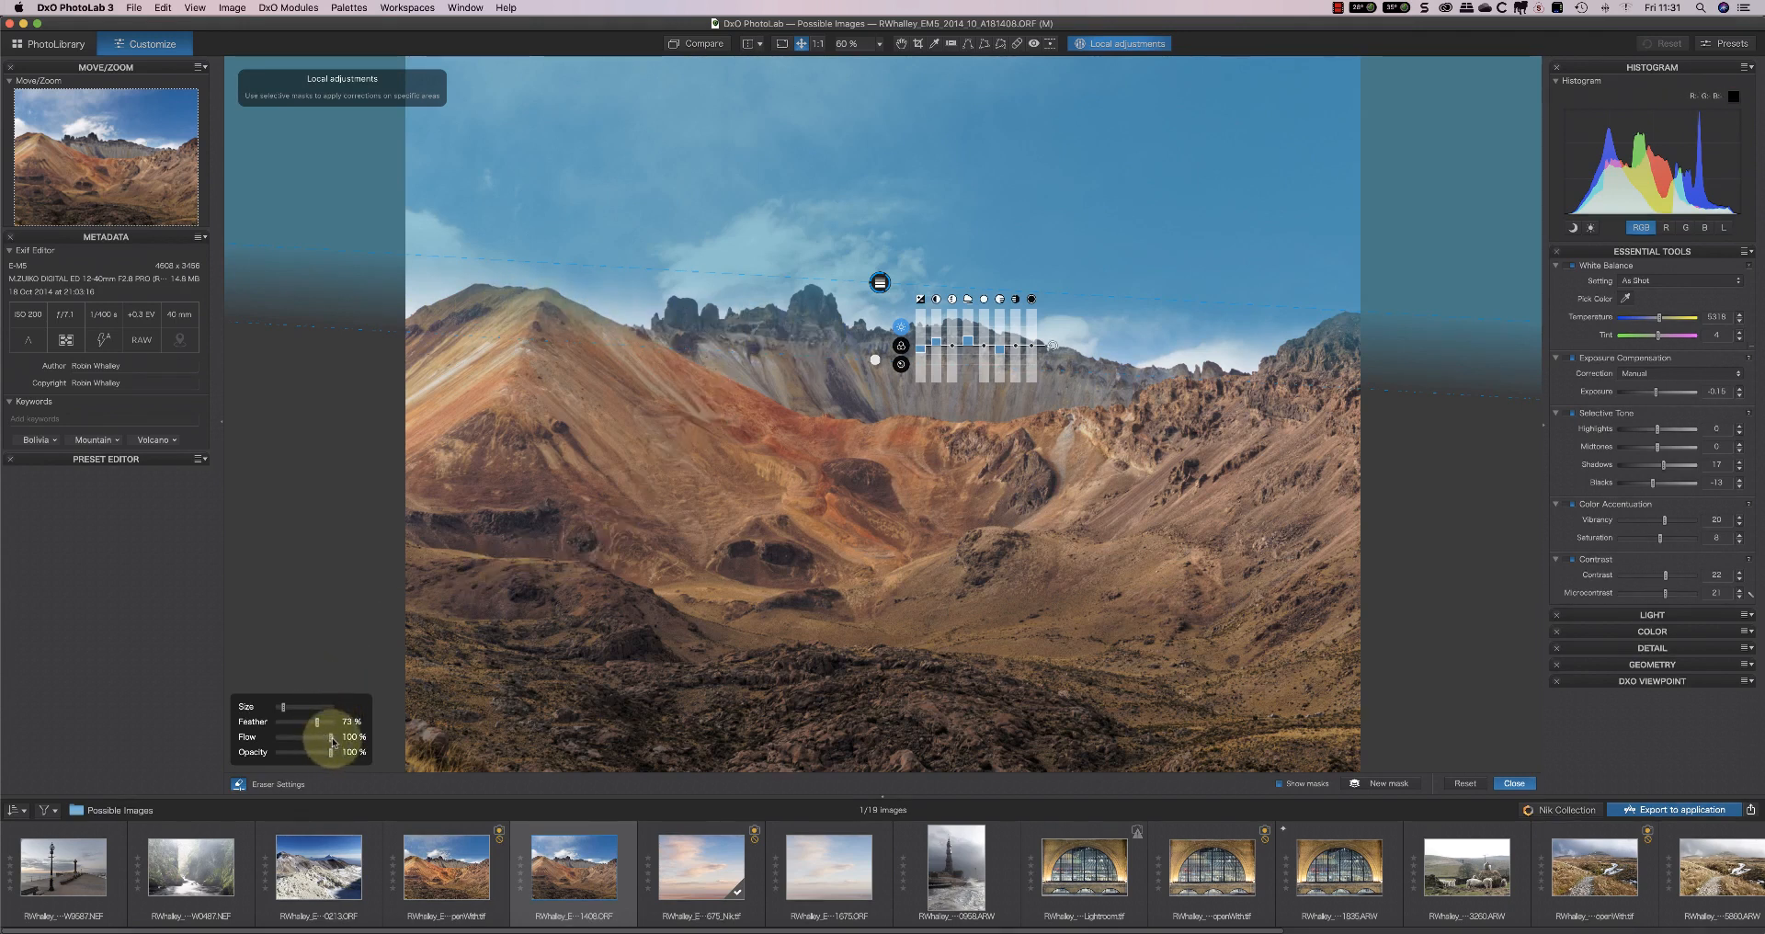
left_click_drag(329, 736, 298, 724)
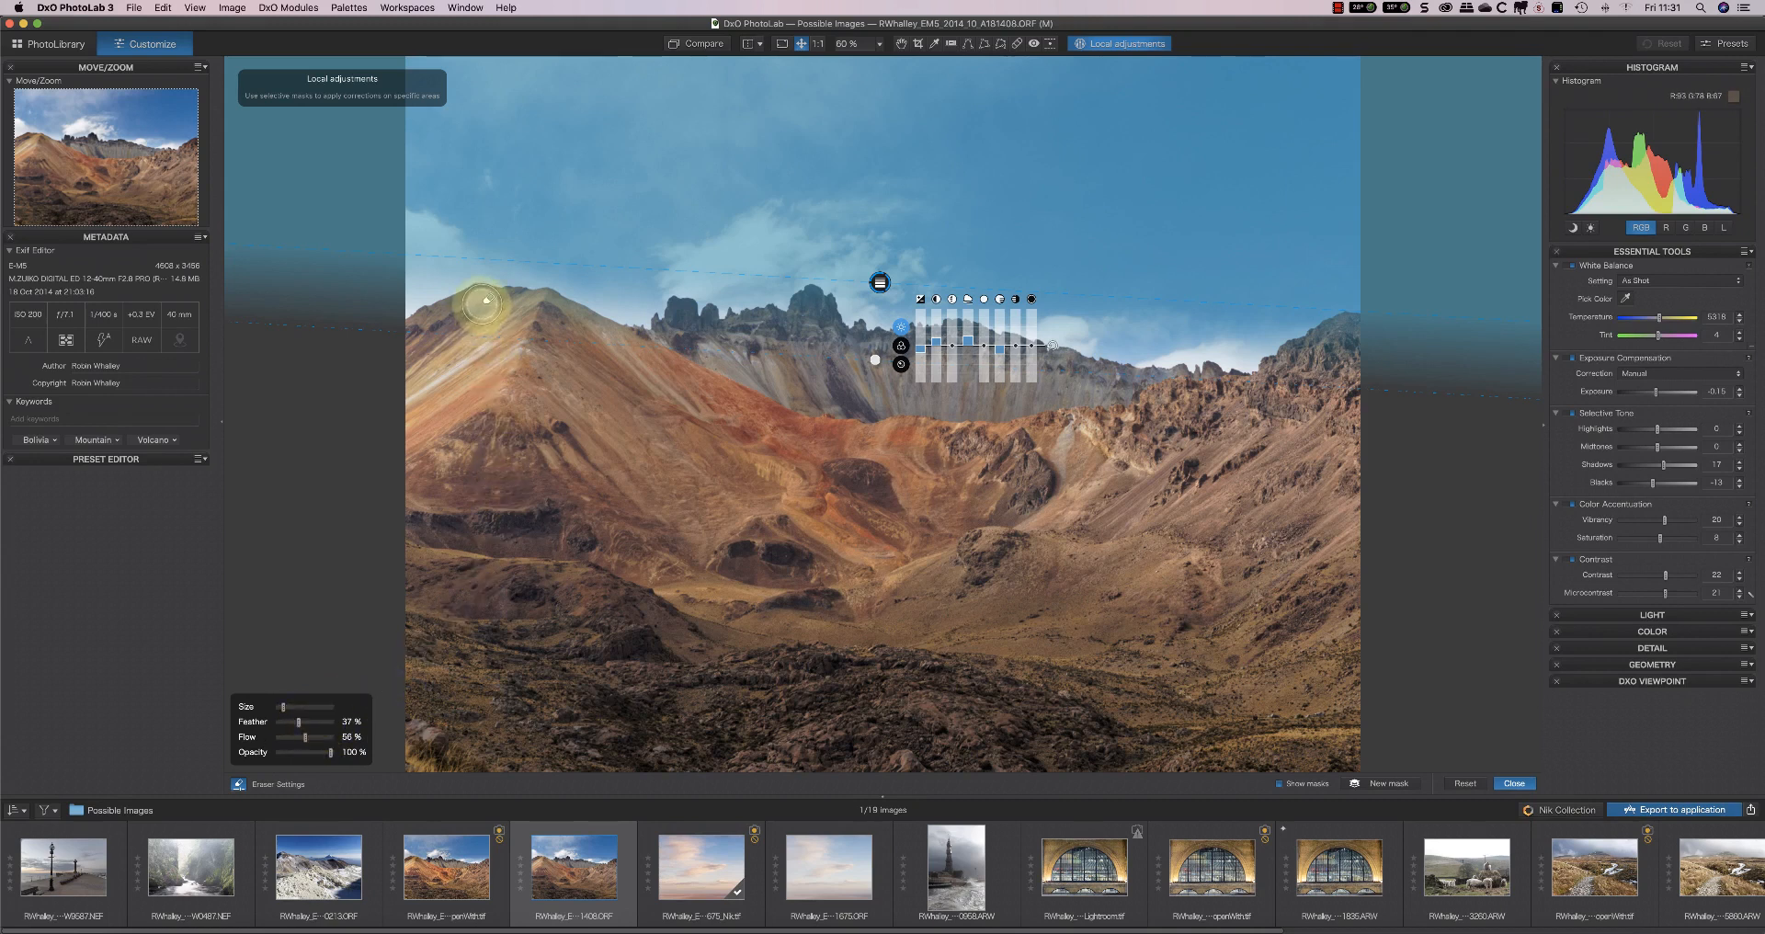
- Erase the graduated filter's mask from the mountain peaks and jagged ridge, and hide the mask overlay
mouse_move(483, 303)
left_mouse_down()
mouse_move(419, 335)
mouse_move(483, 303)
mouse_move(639, 356)
mouse_move(559, 322)
mouse_move(446, 323)
mouse_move(486, 300)
mouse_move(425, 333)
mouse_move(539, 306)
mouse_move(667, 369)
mouse_move(702, 355)
mouse_move(848, 395)
left_mouse_up()
mouse_move(675, 341)
left_mouse_down()
mouse_move(789, 326)
mouse_move(816, 296)
mouse_move(846, 341)
mouse_move(914, 369)
mouse_move(918, 347)
mouse_move(894, 341)
mouse_move(982, 341)
mouse_move(995, 355)
mouse_move(977, 362)
mouse_move(1060, 387)
mouse_move(1245, 410)
mouse_move(1346, 329)
mouse_move(1337, 381)
mouse_move(1296, 402)
mouse_move(1347, 359)
mouse_move(1316, 348)
left_mouse_up()
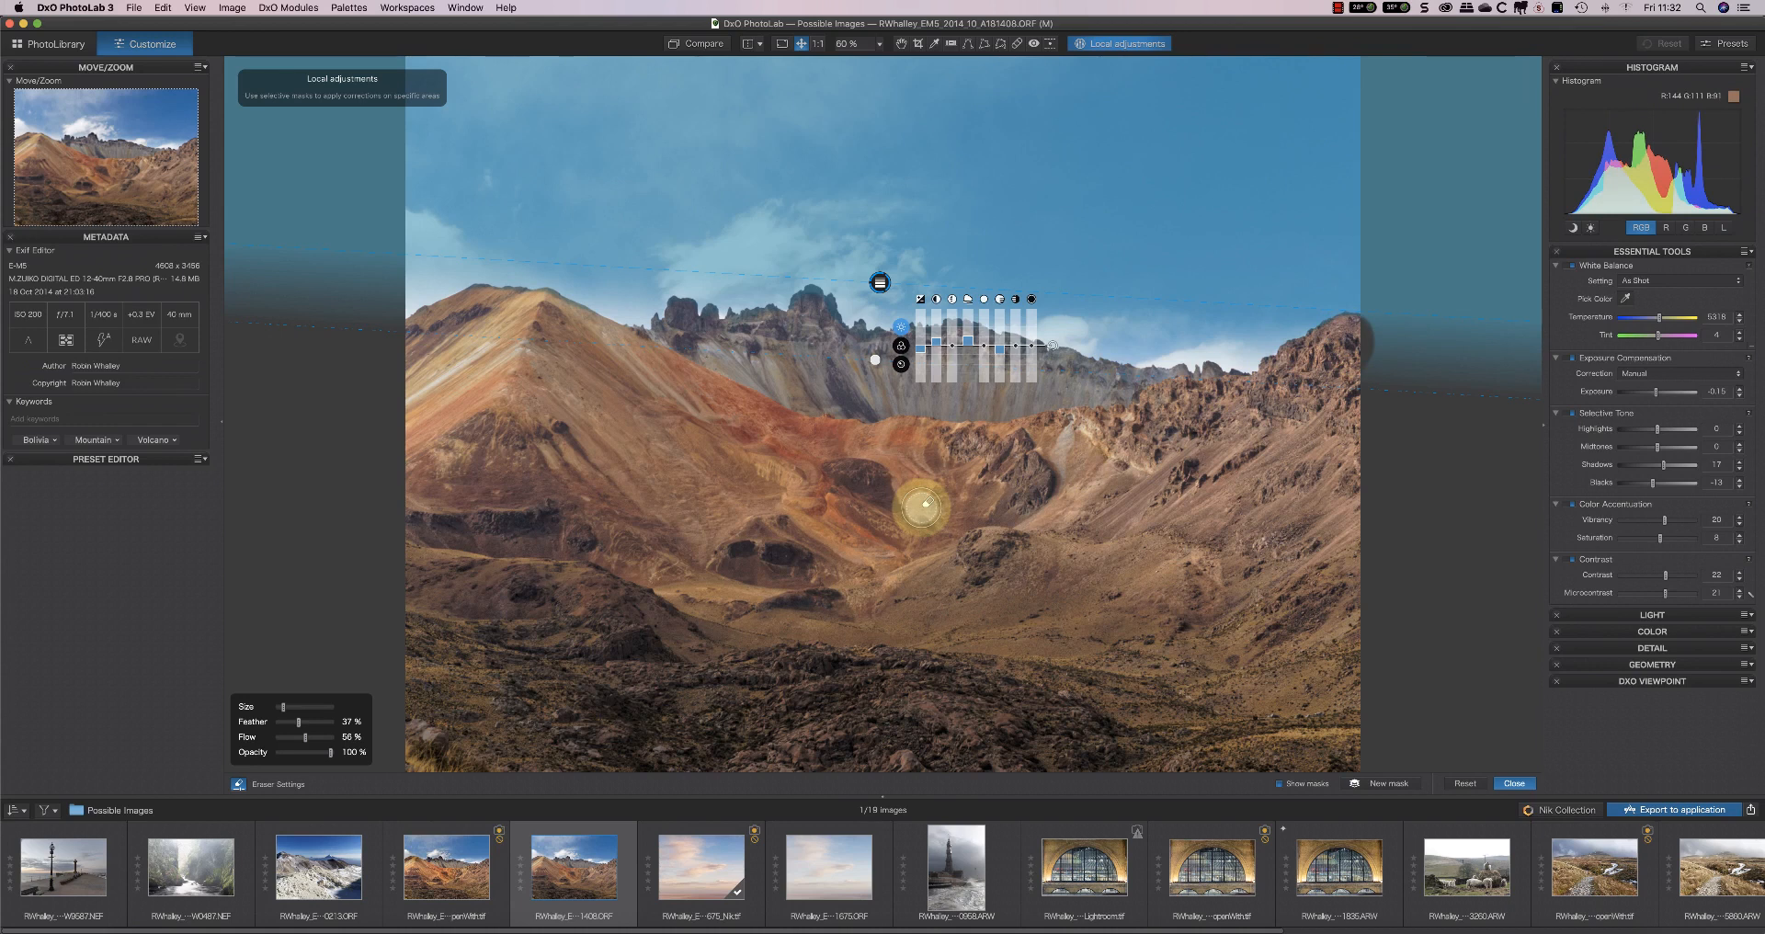
left_click(1280, 786)
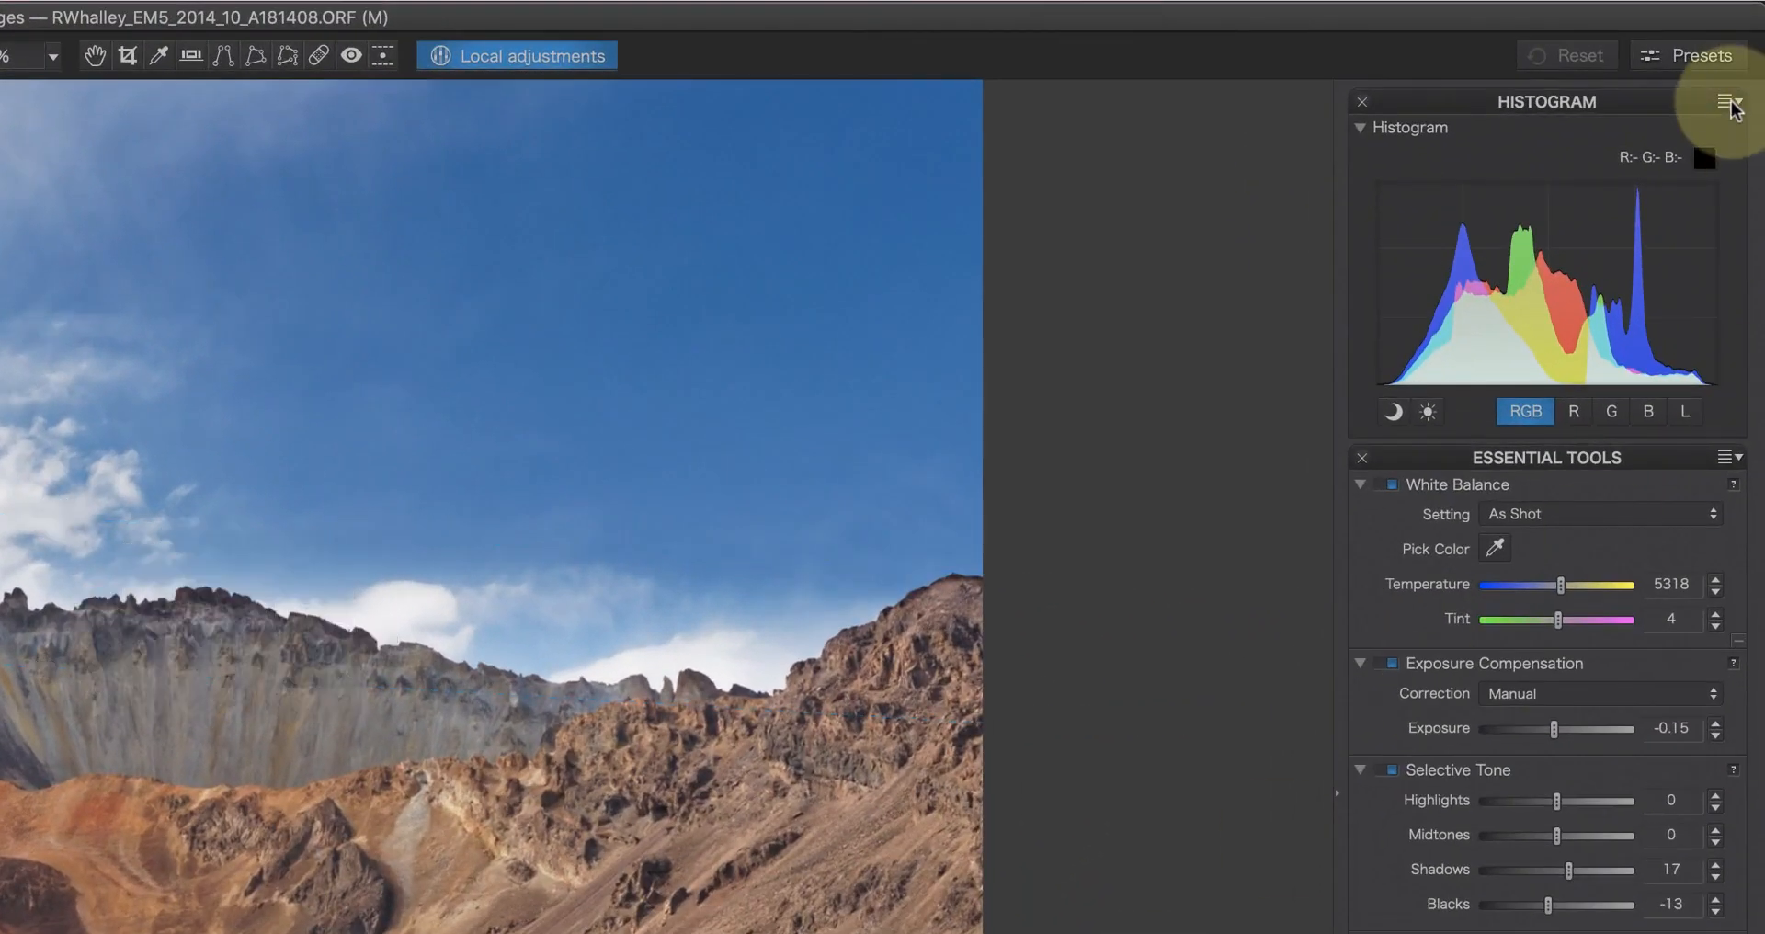
- Add the Local Adjustments tool to the Histogram palette
left_click(1728, 103)
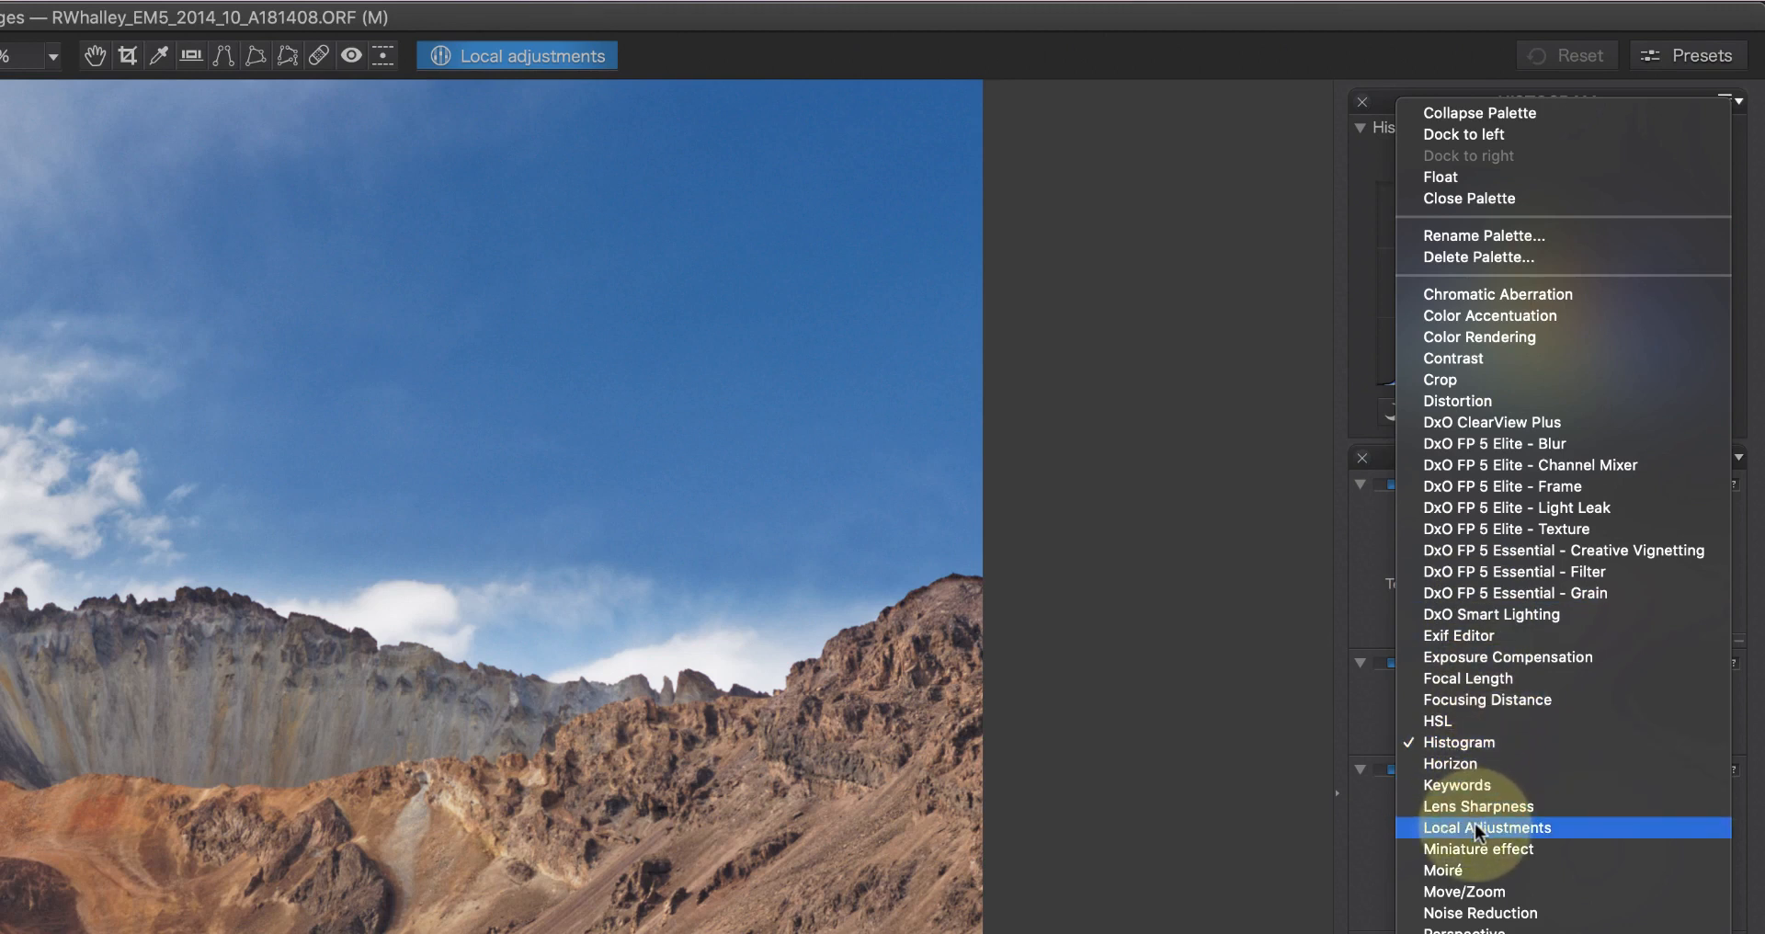
left_click(1477, 829)
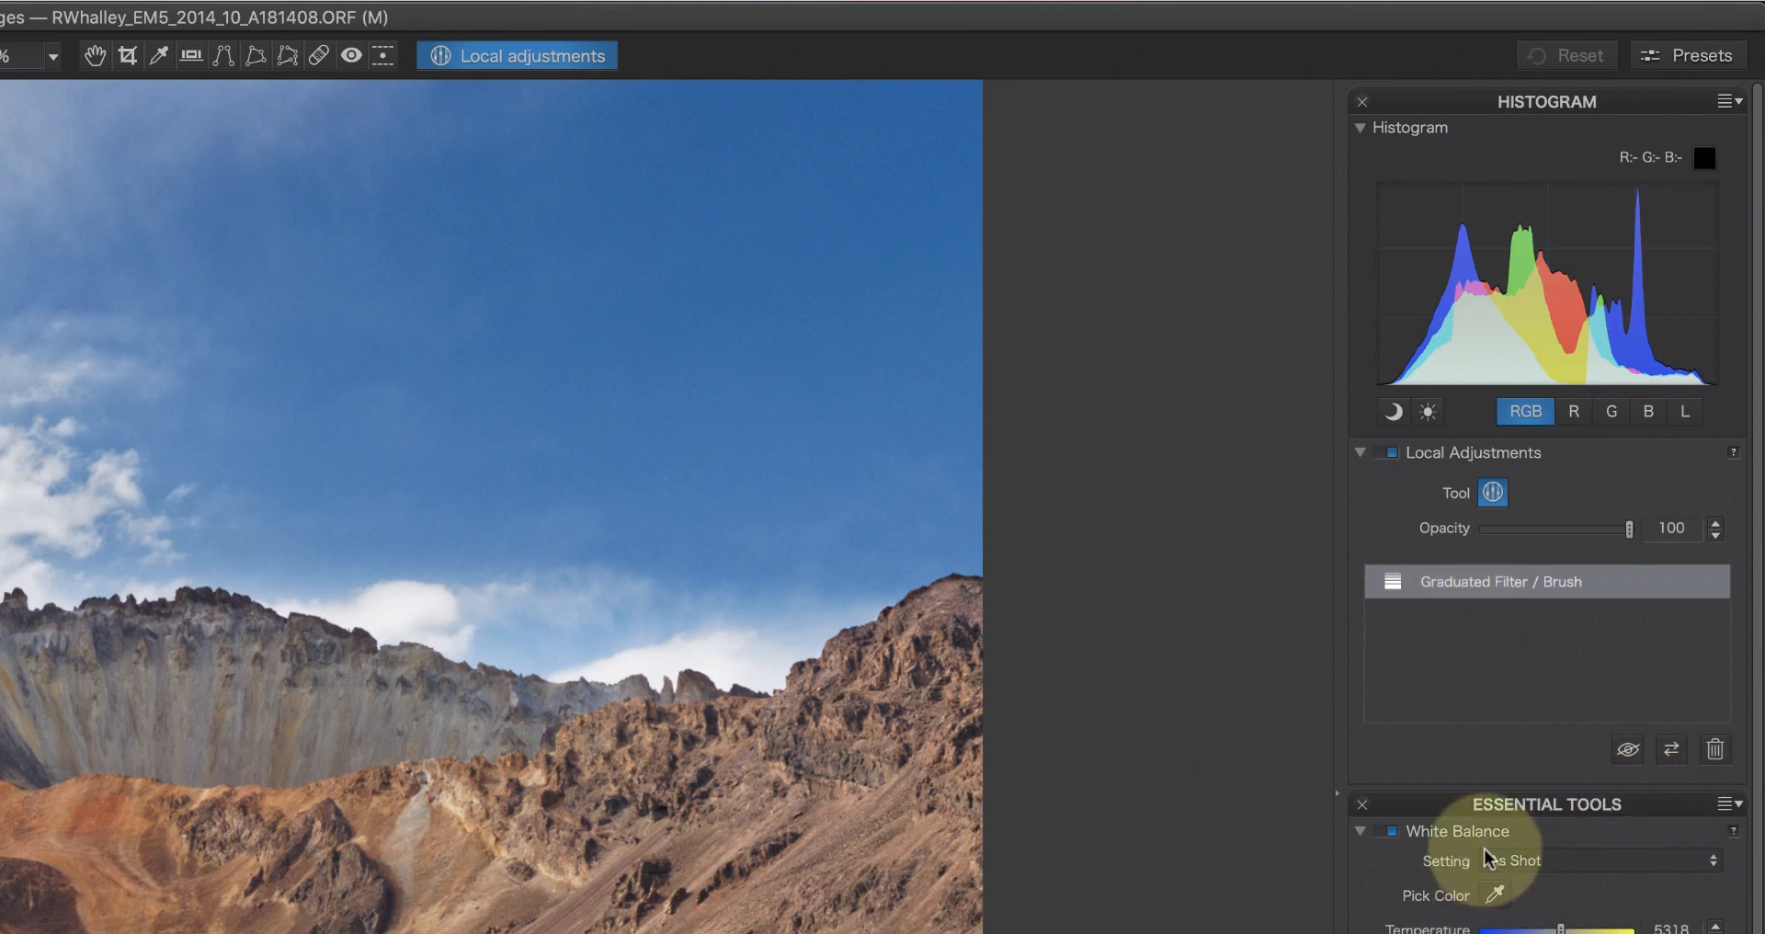
scroll(1489, 859, "down", 3)
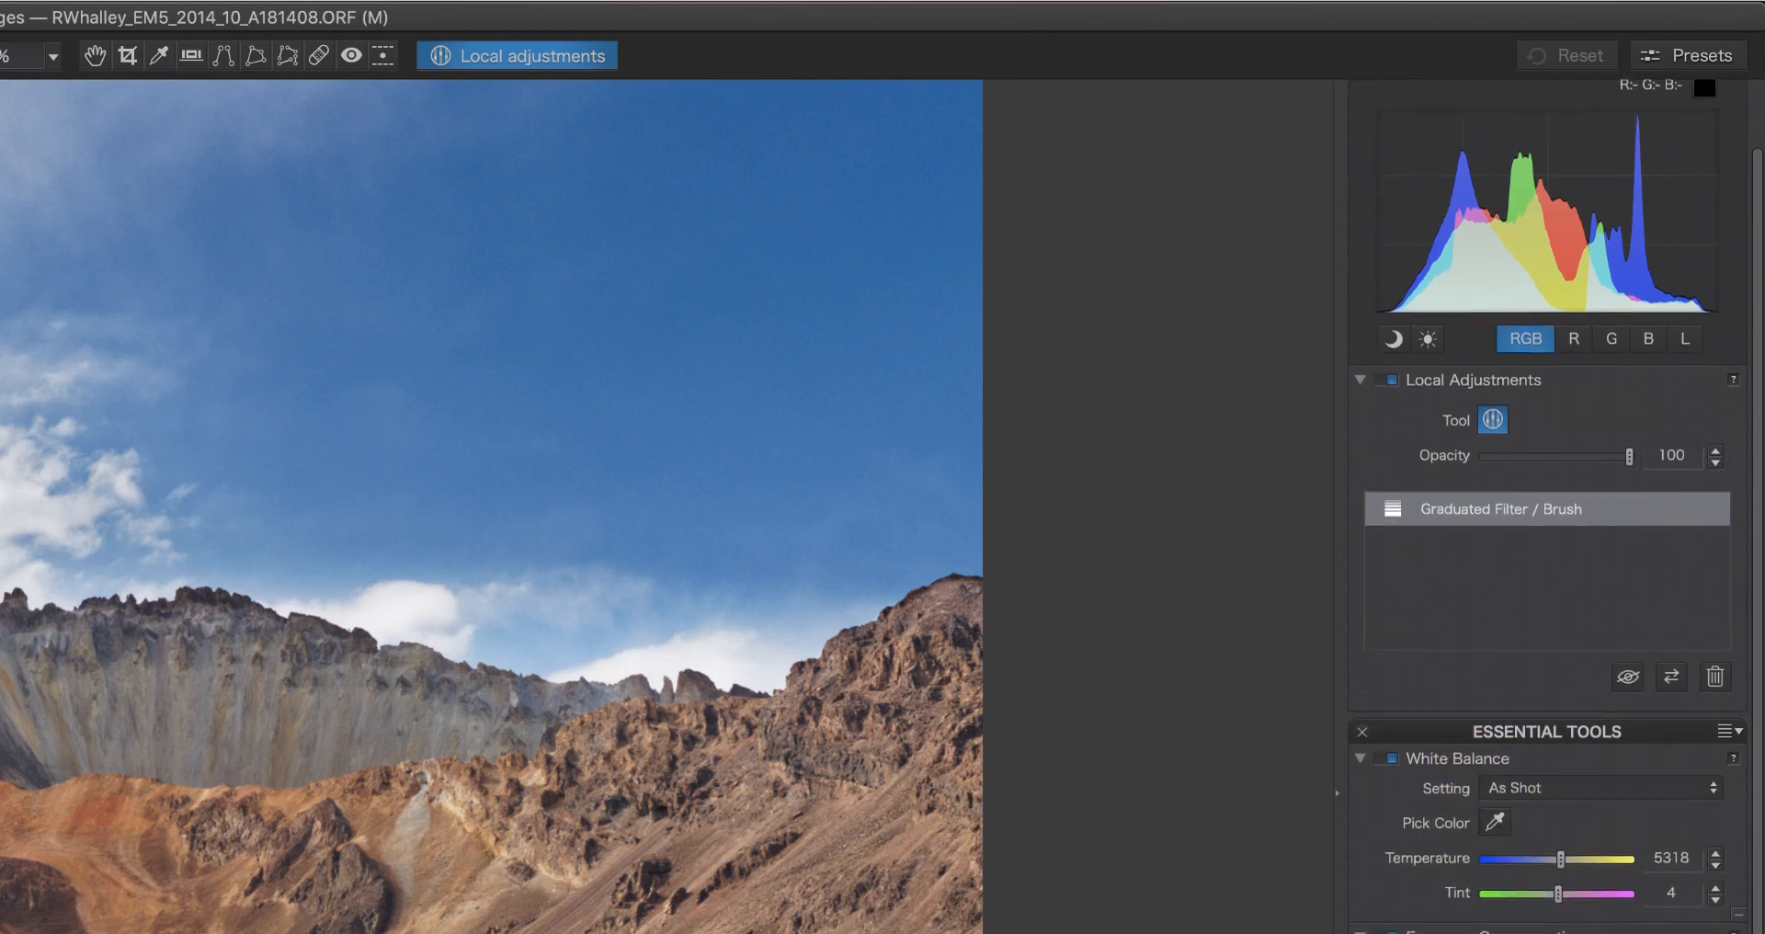
scroll(1491, 919, "up", 3)
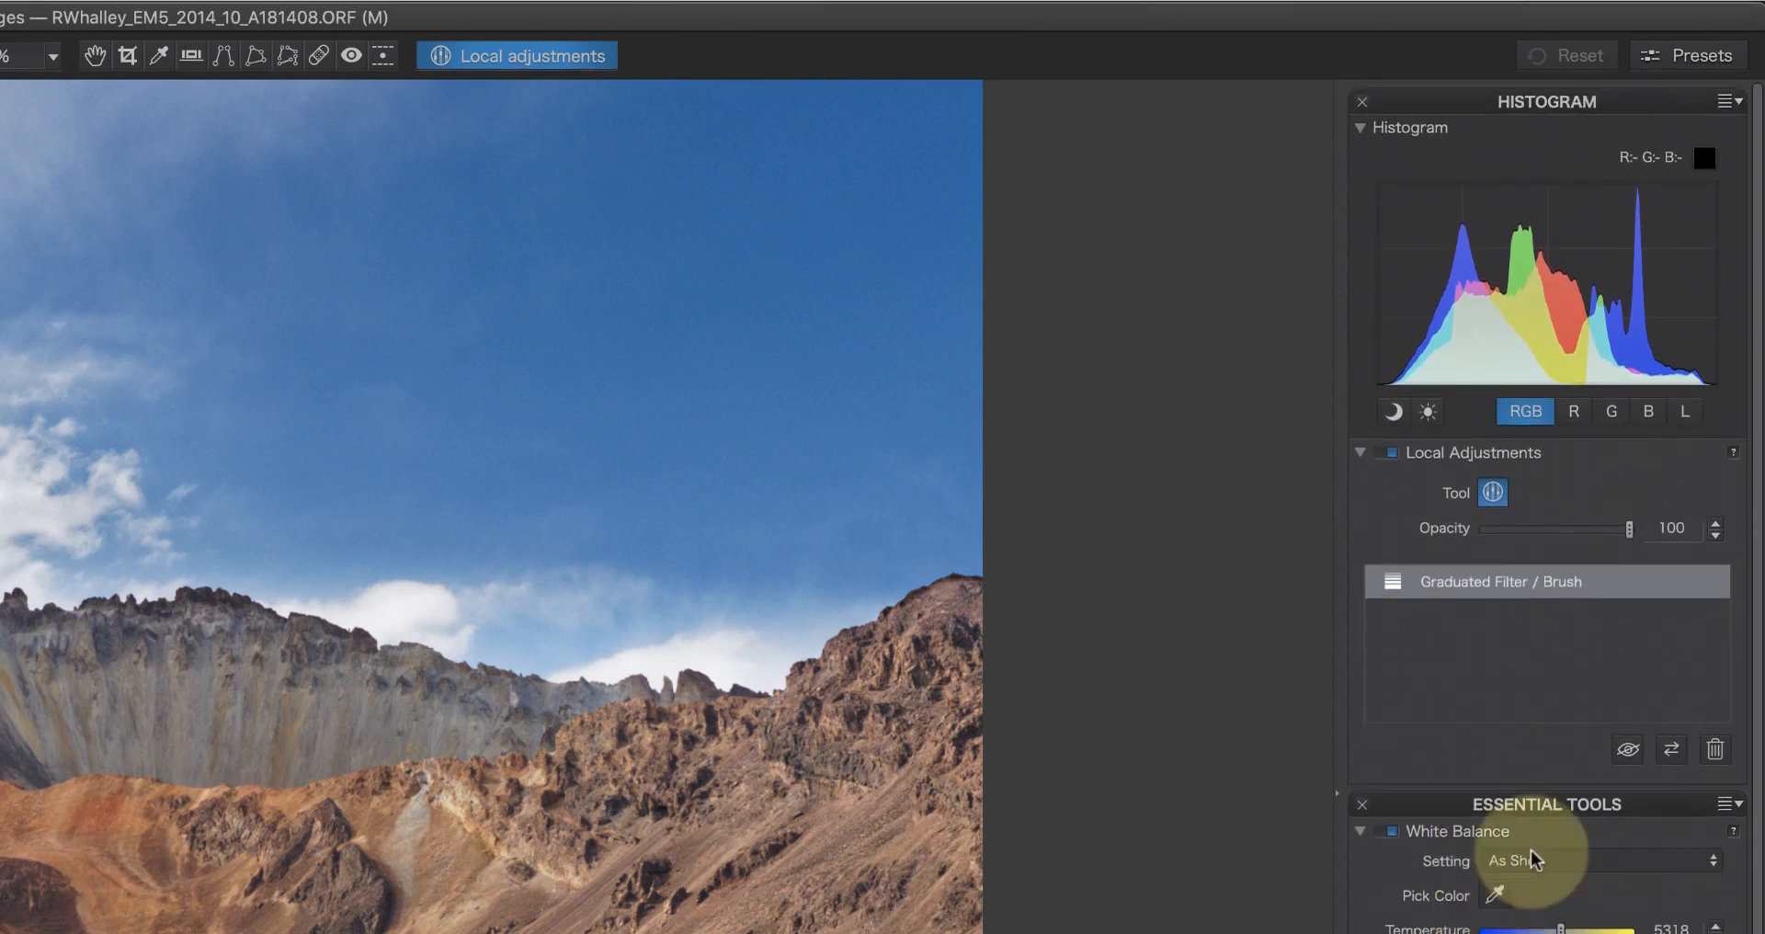
- Switch the Graduated Filter / Brush adjustment off and on to compare the sky with and without it
left_click(1477, 593)
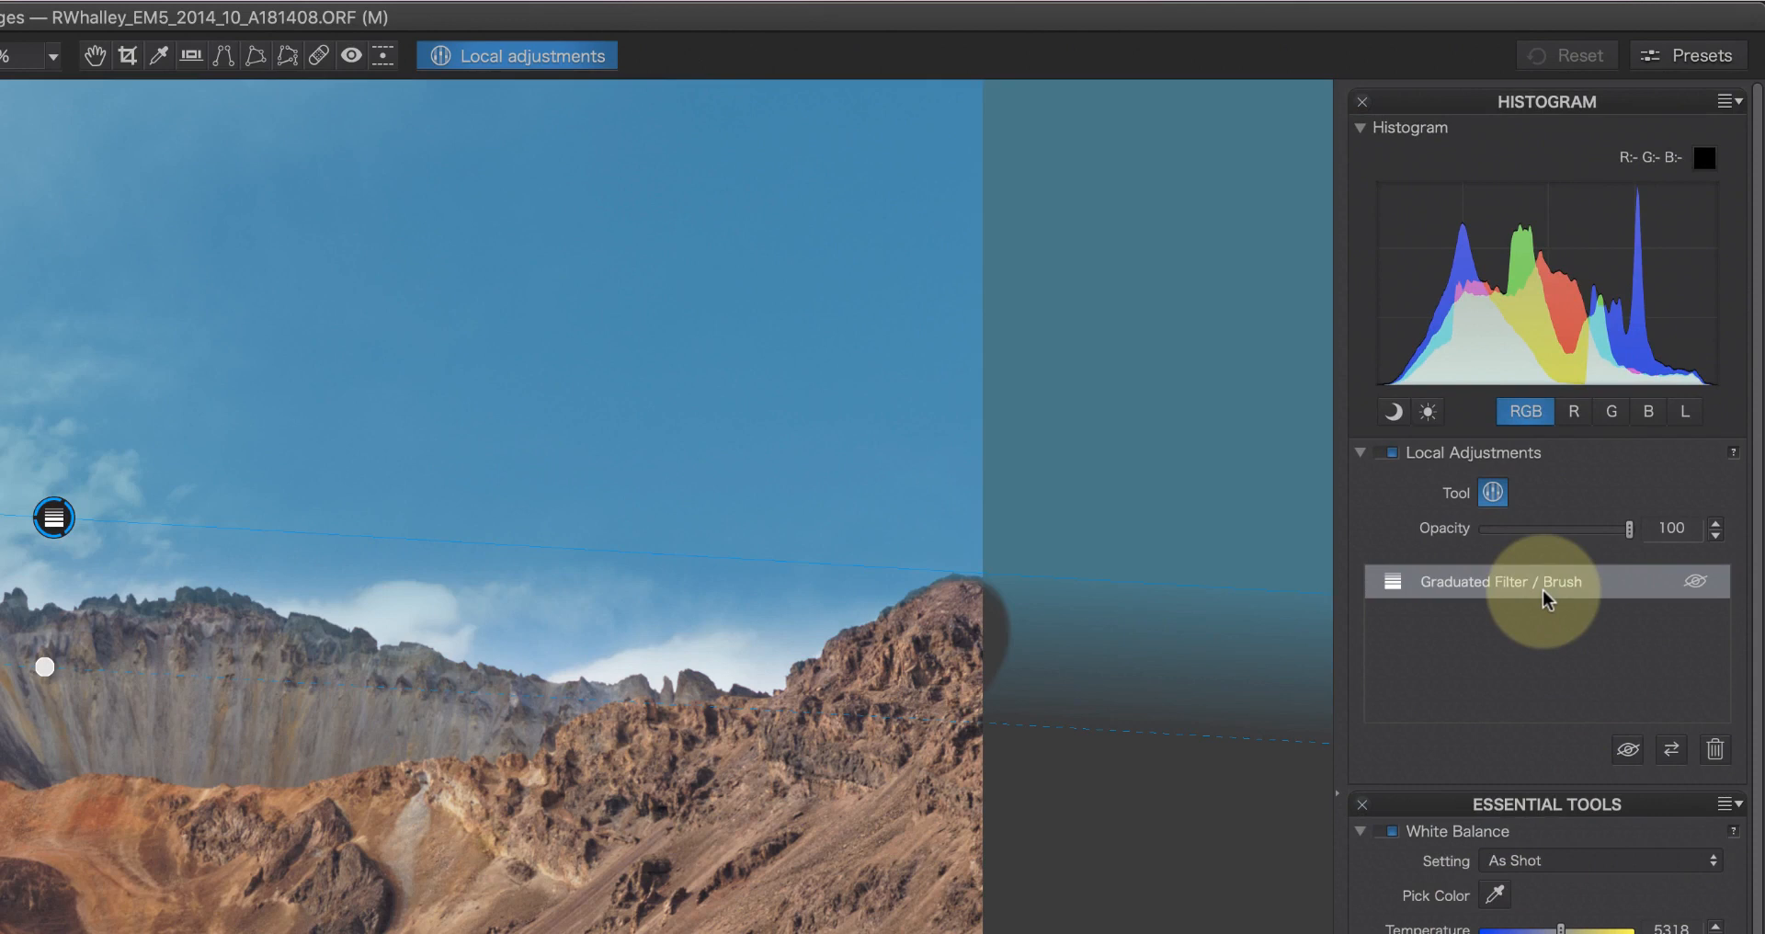
left_click(1636, 676)
left_click(1697, 583)
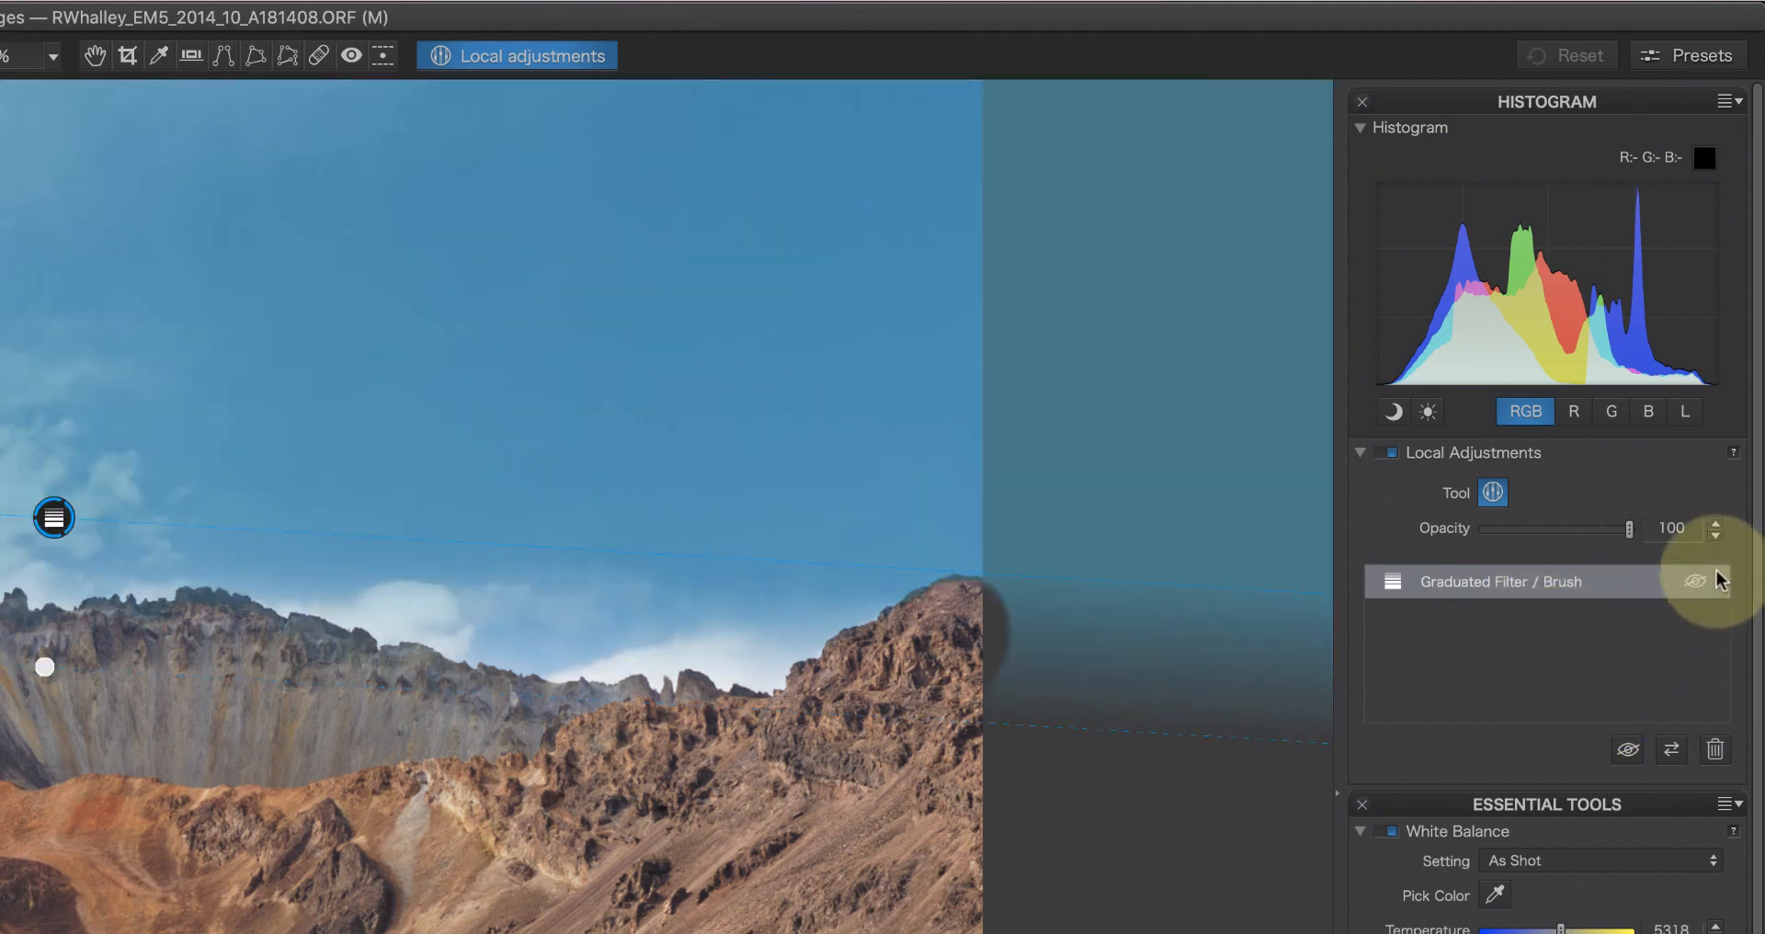
left_click(1697, 585)
left_click(1696, 584)
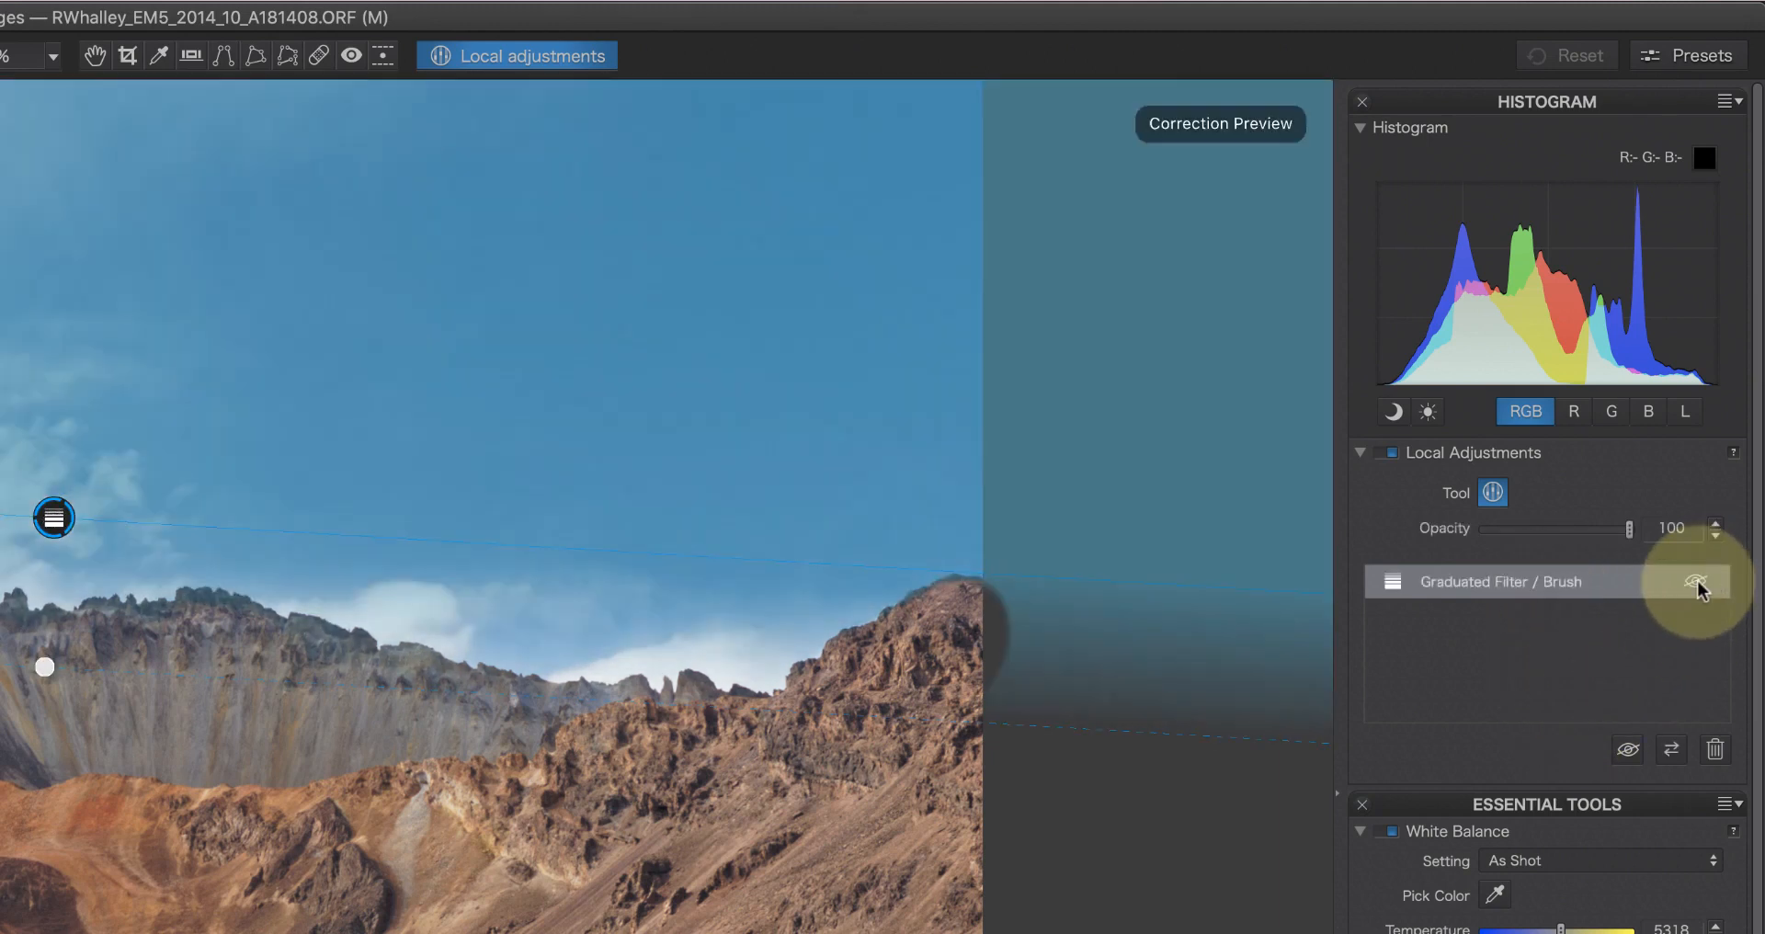
left_click(1697, 585)
left_click(1696, 584)
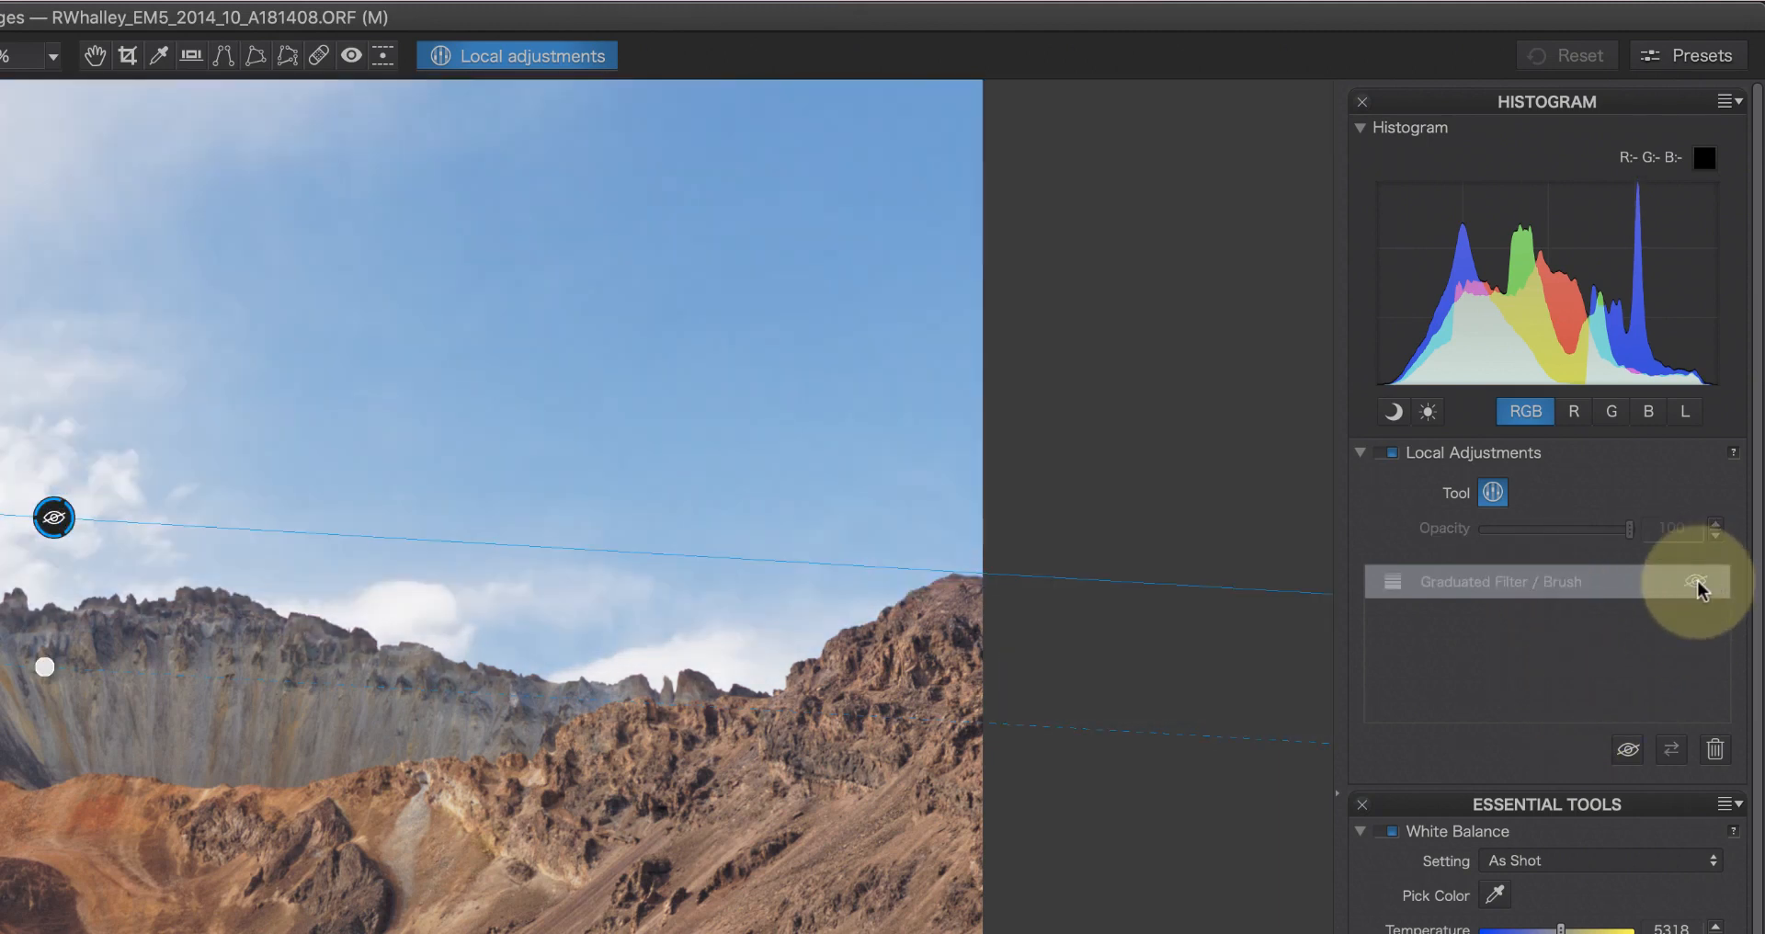
left_click(1697, 584)
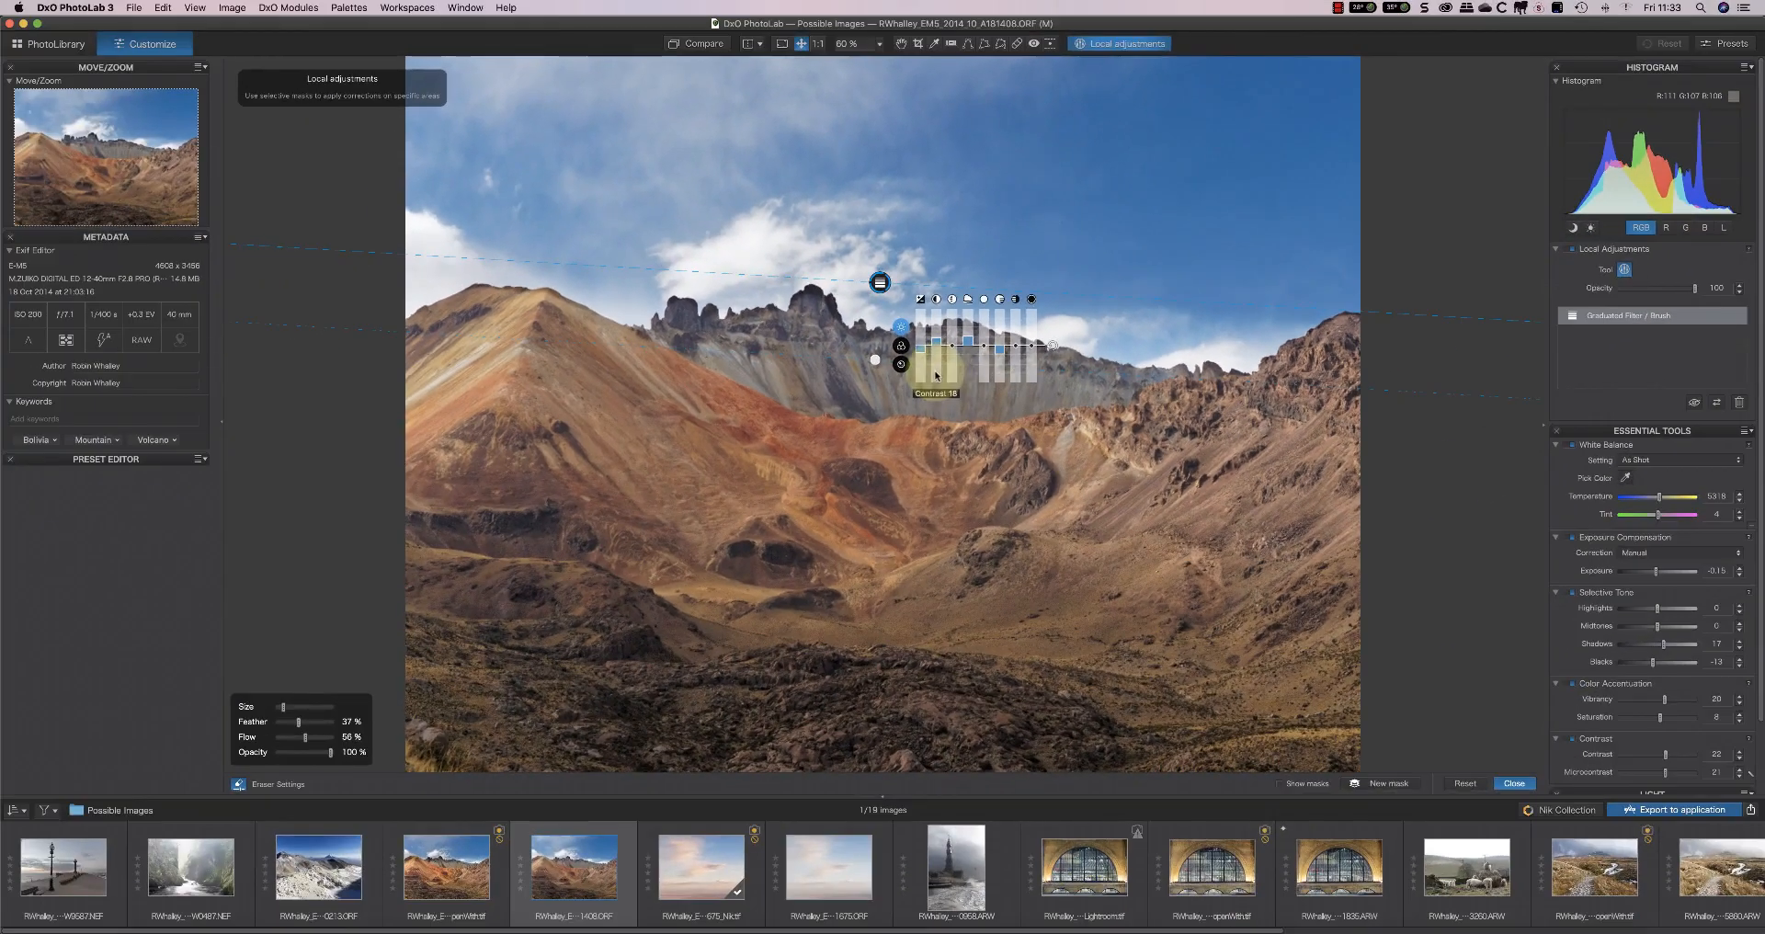
- Readjust the graduated filter's tonal sliders to soften its effect on the sky
mouse_move(935, 374)
left_mouse_down()
mouse_move(931, 341)
mouse_move(1001, 354)
mouse_move(967, 335)
left_mouse_up()
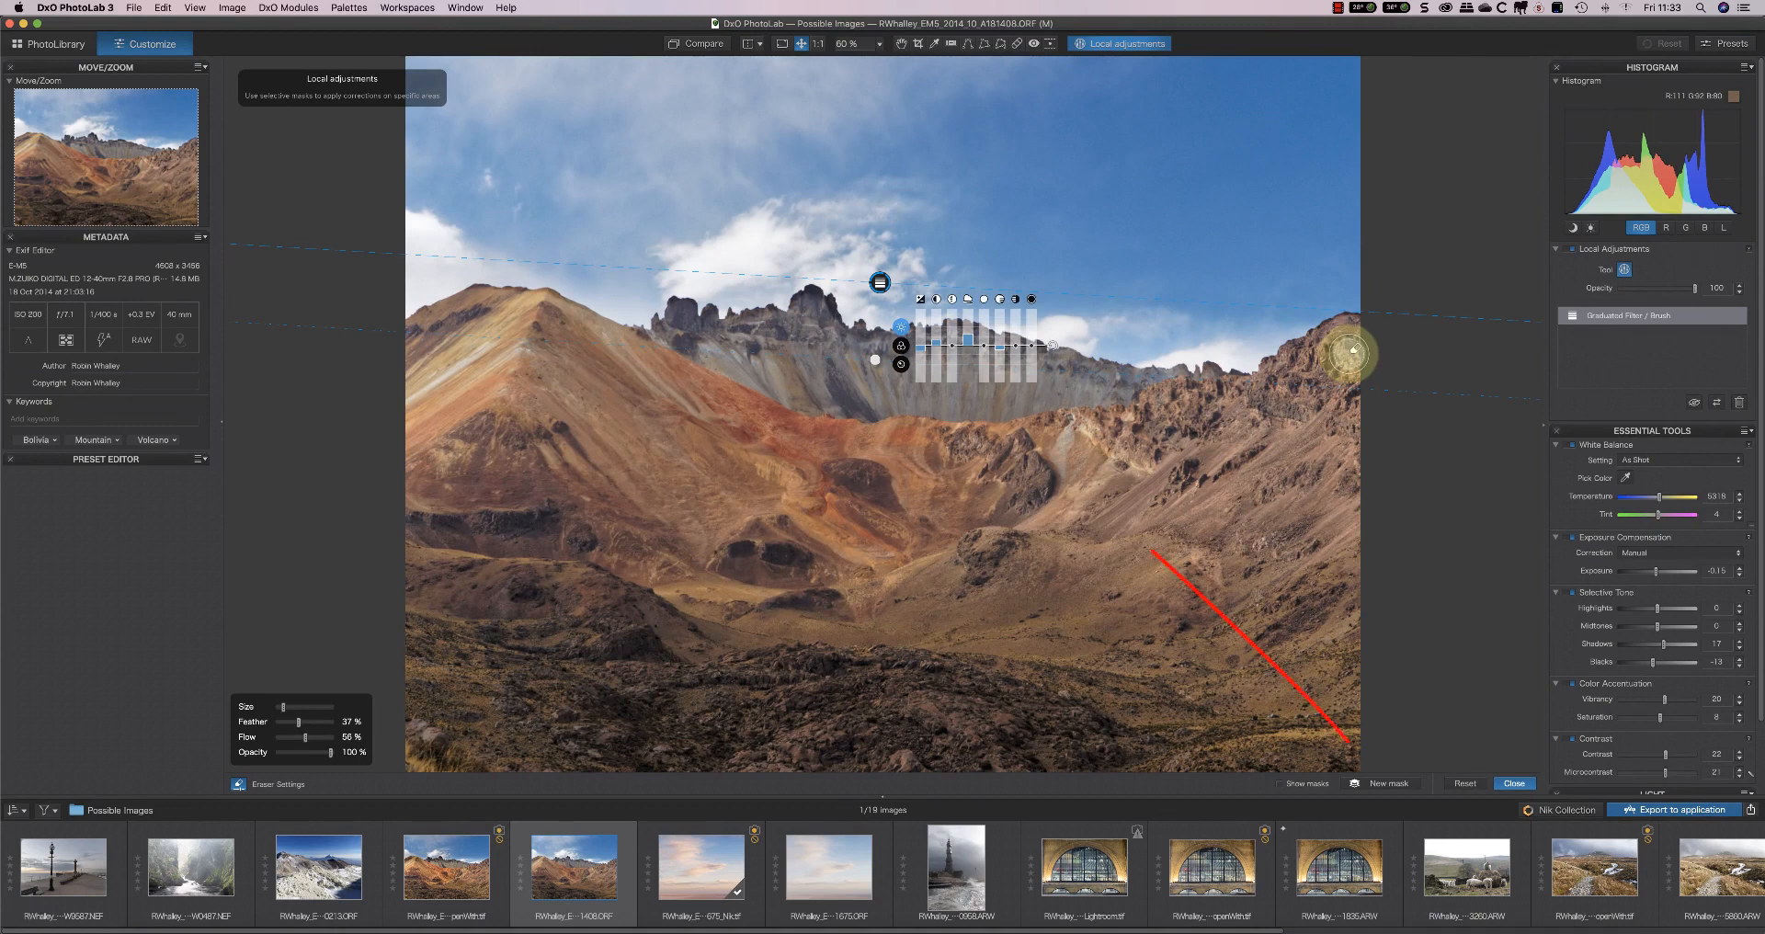
- Create a new mask with a control point on the dark foreground rocks, enlarge its radius, and shift it slightly lower
left_click(1382, 786)
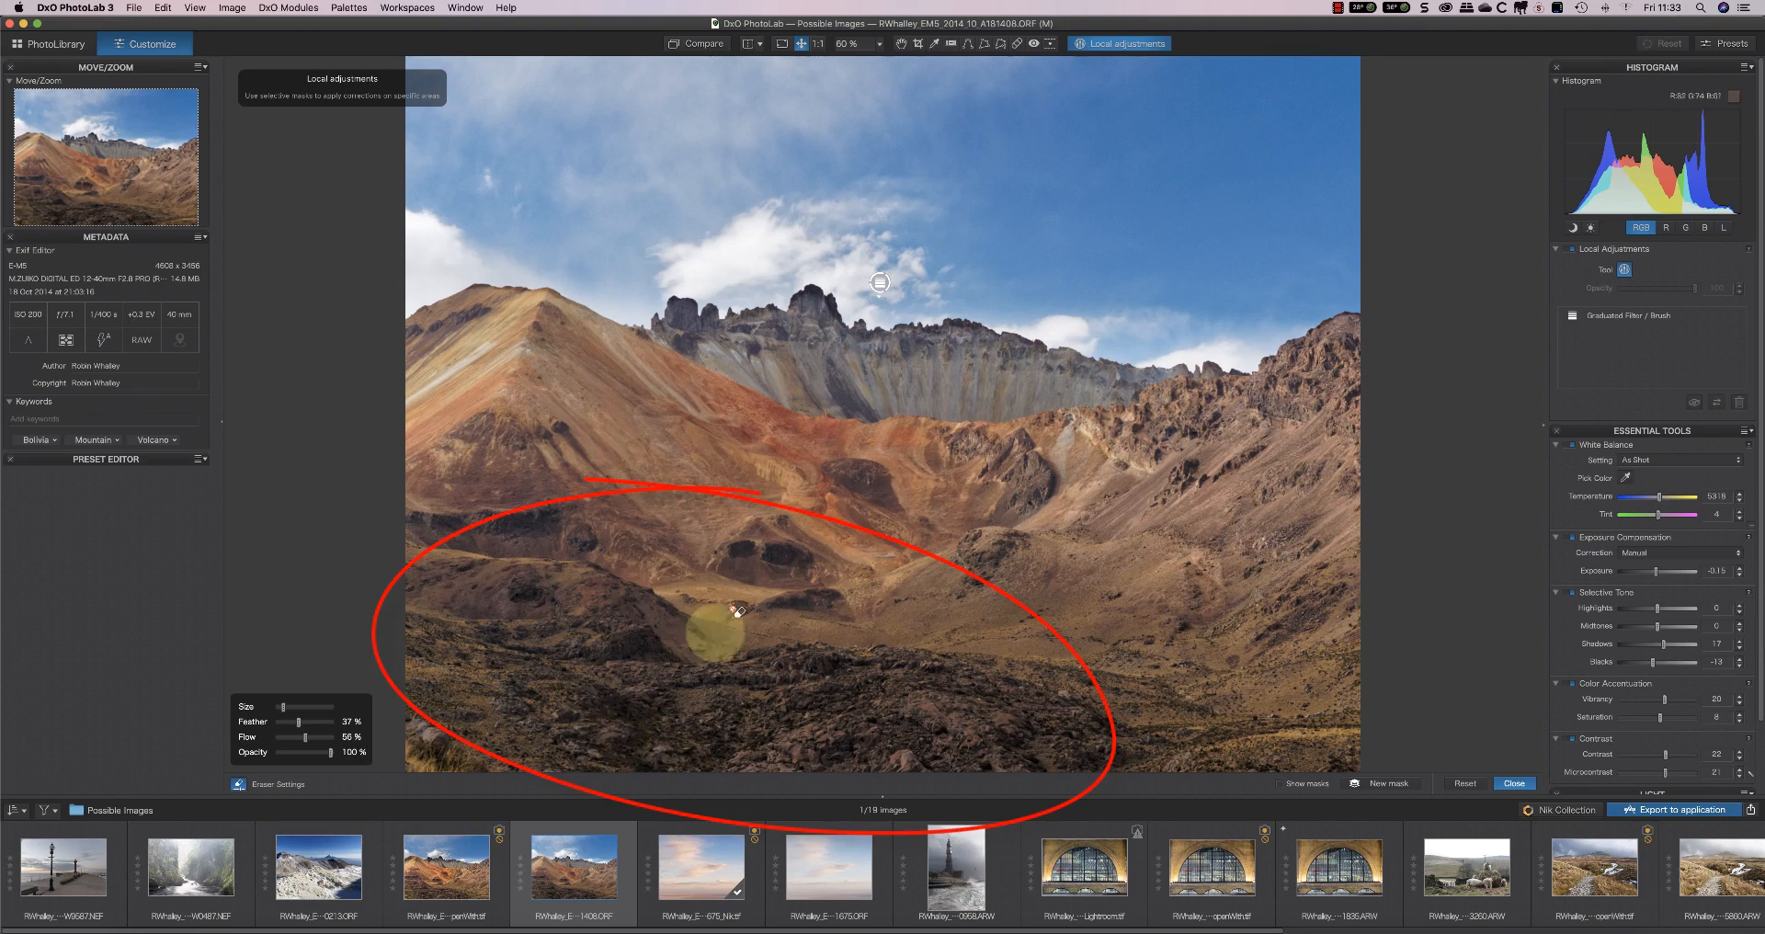
right_click(994, 469)
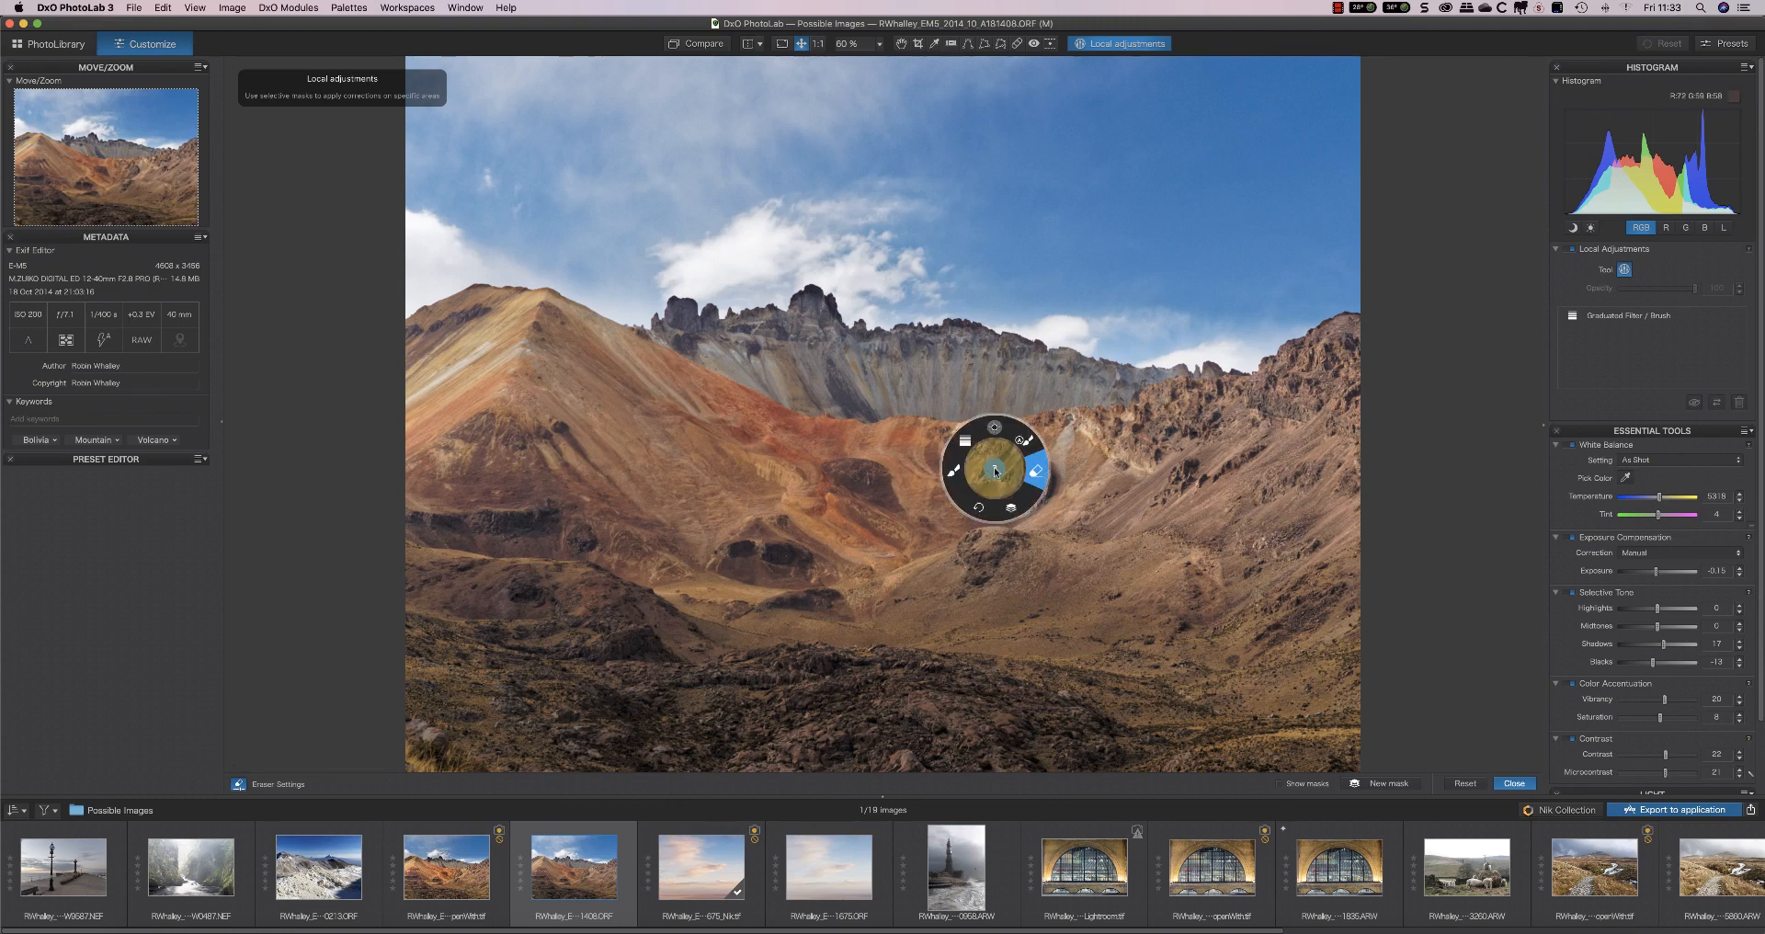
left_click(994, 427)
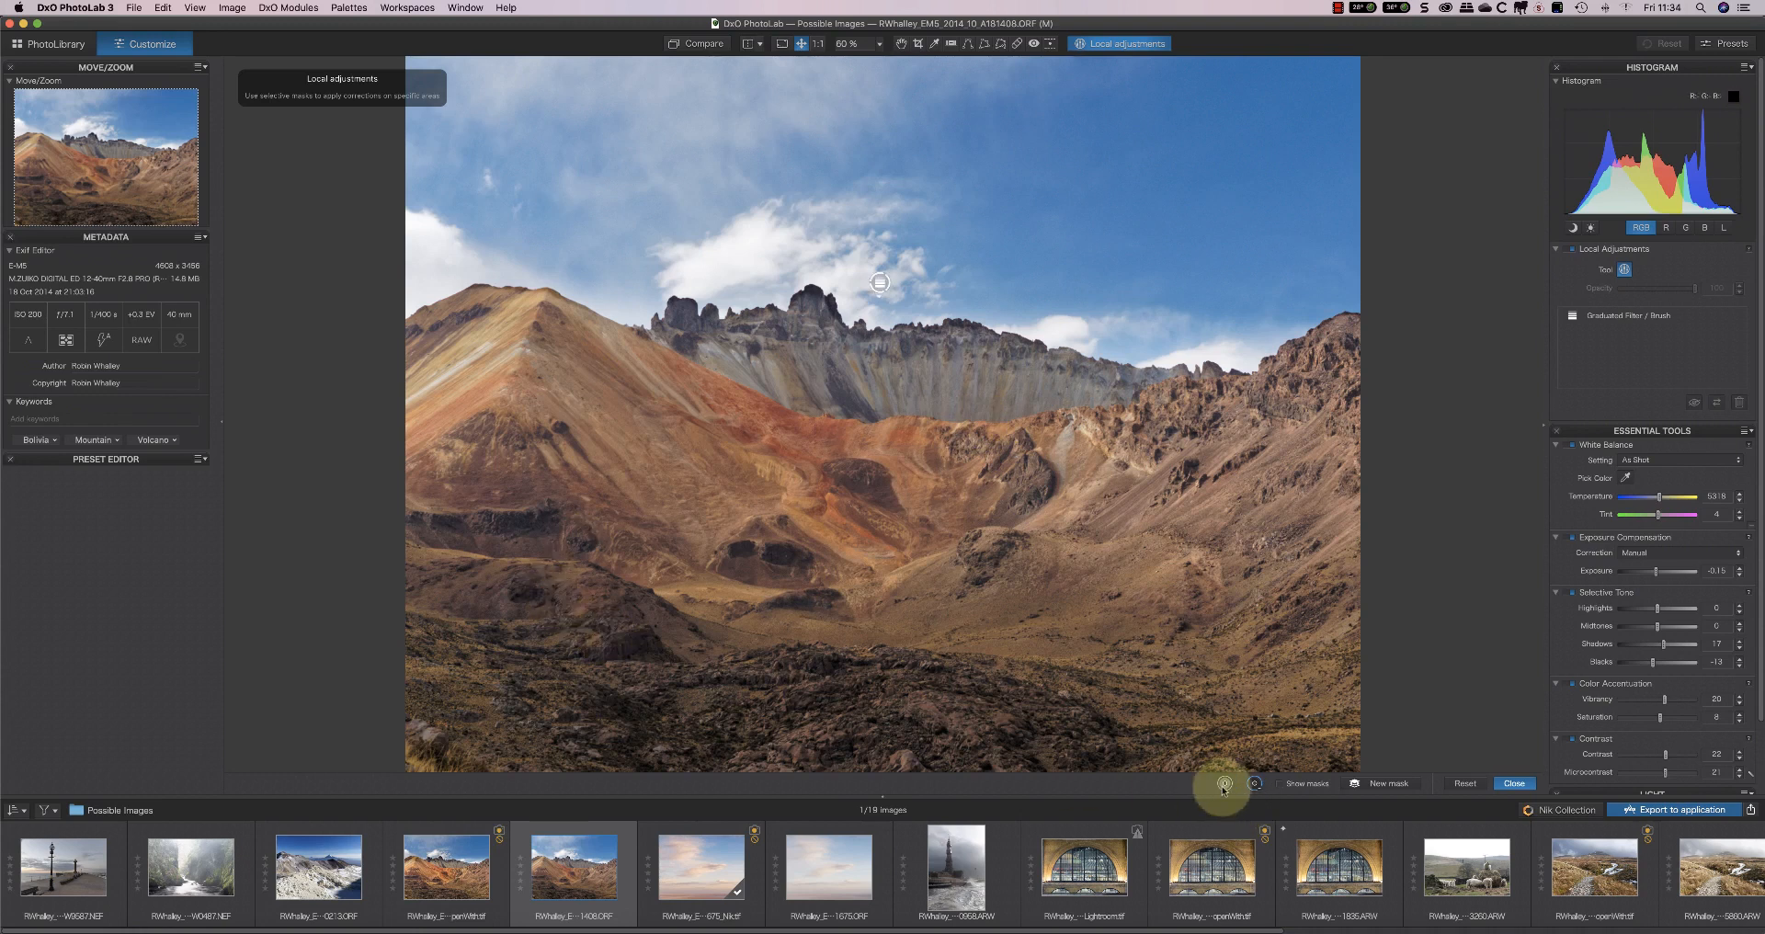
left_click(612, 669)
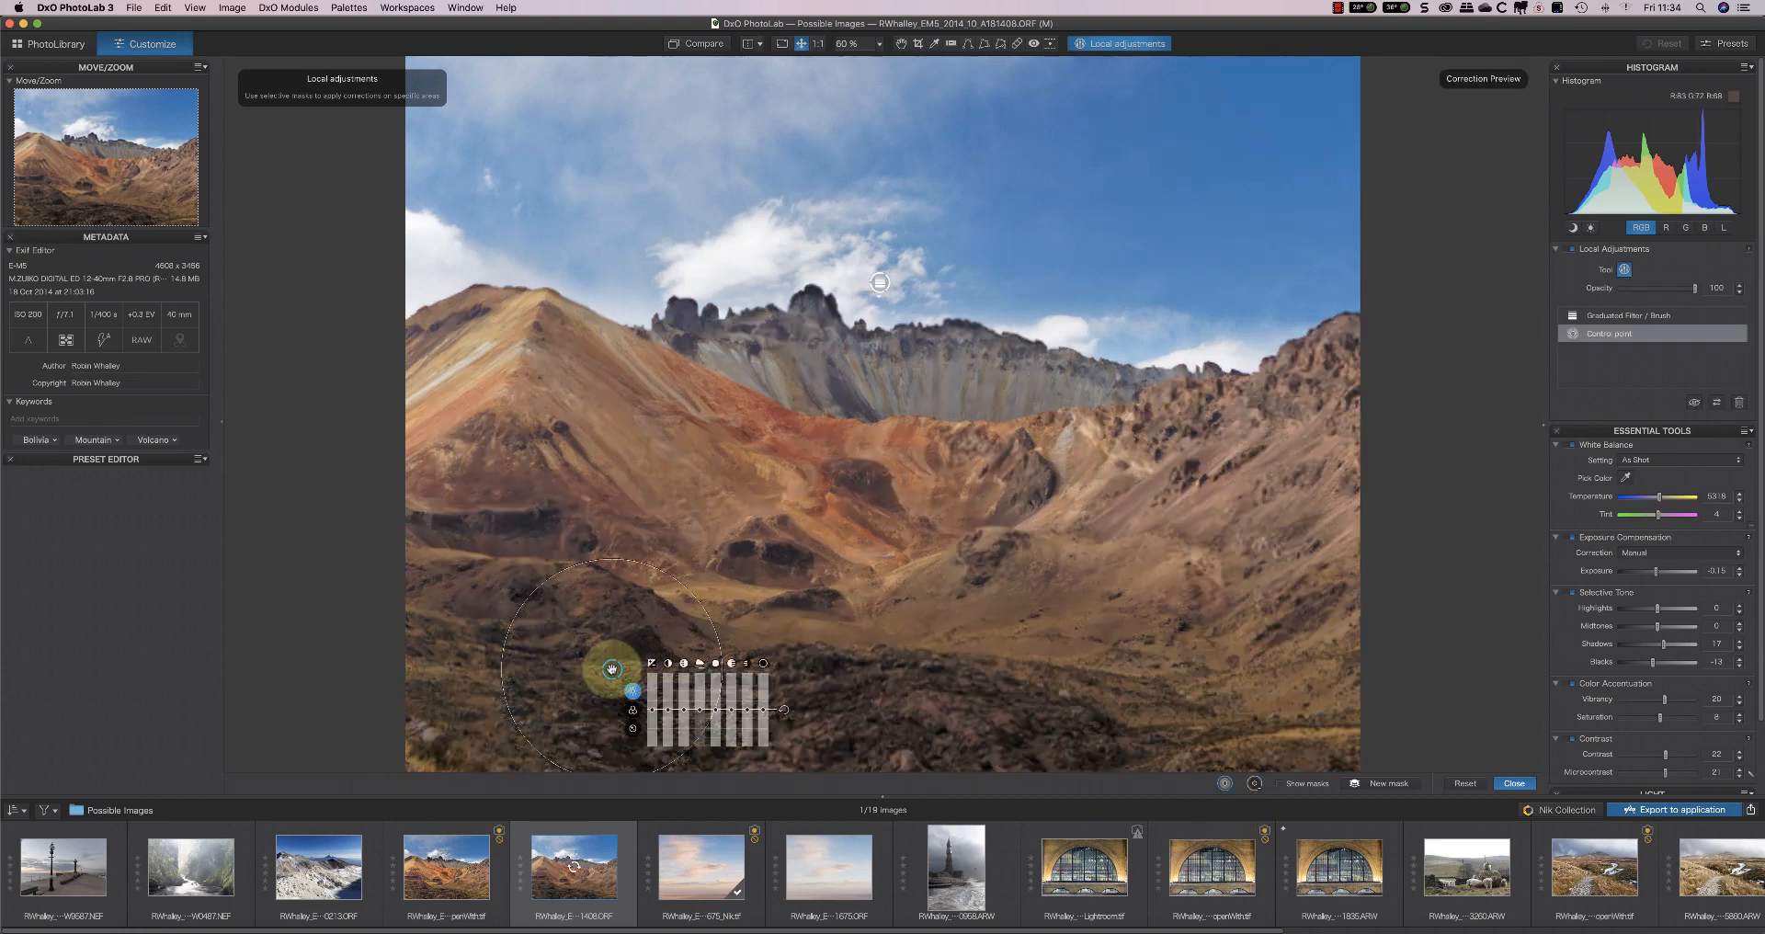
left_click_drag(721, 640, 755, 646)
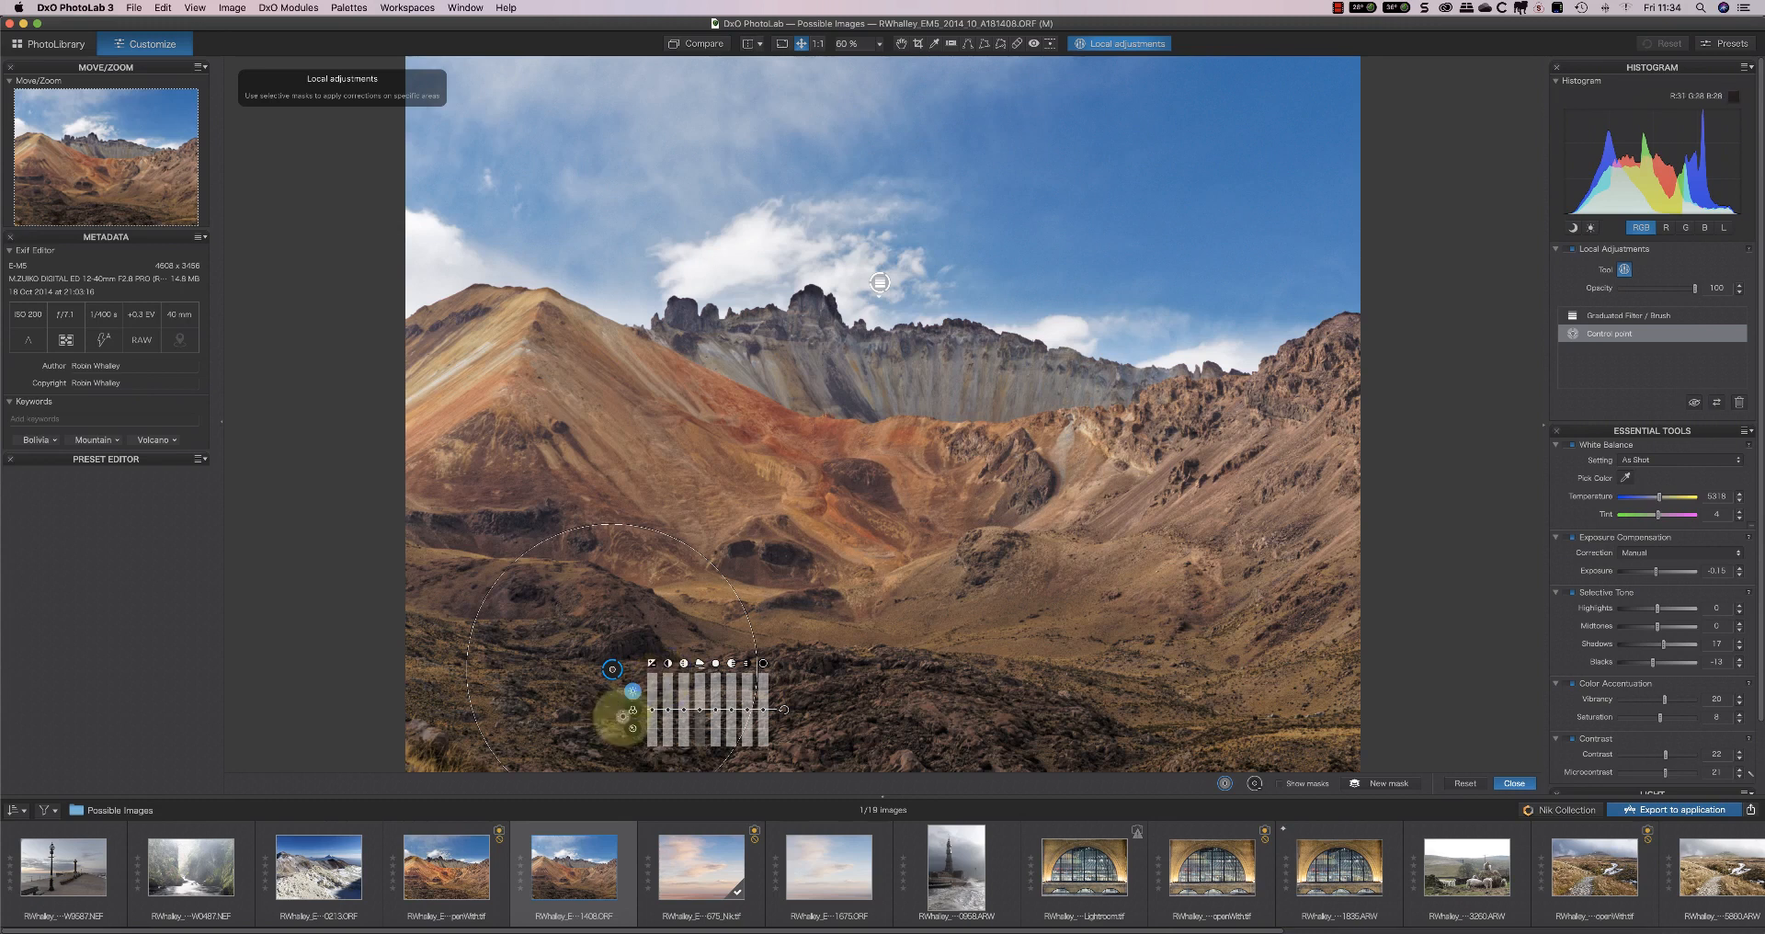
left_click_drag(613, 669, 602, 695)
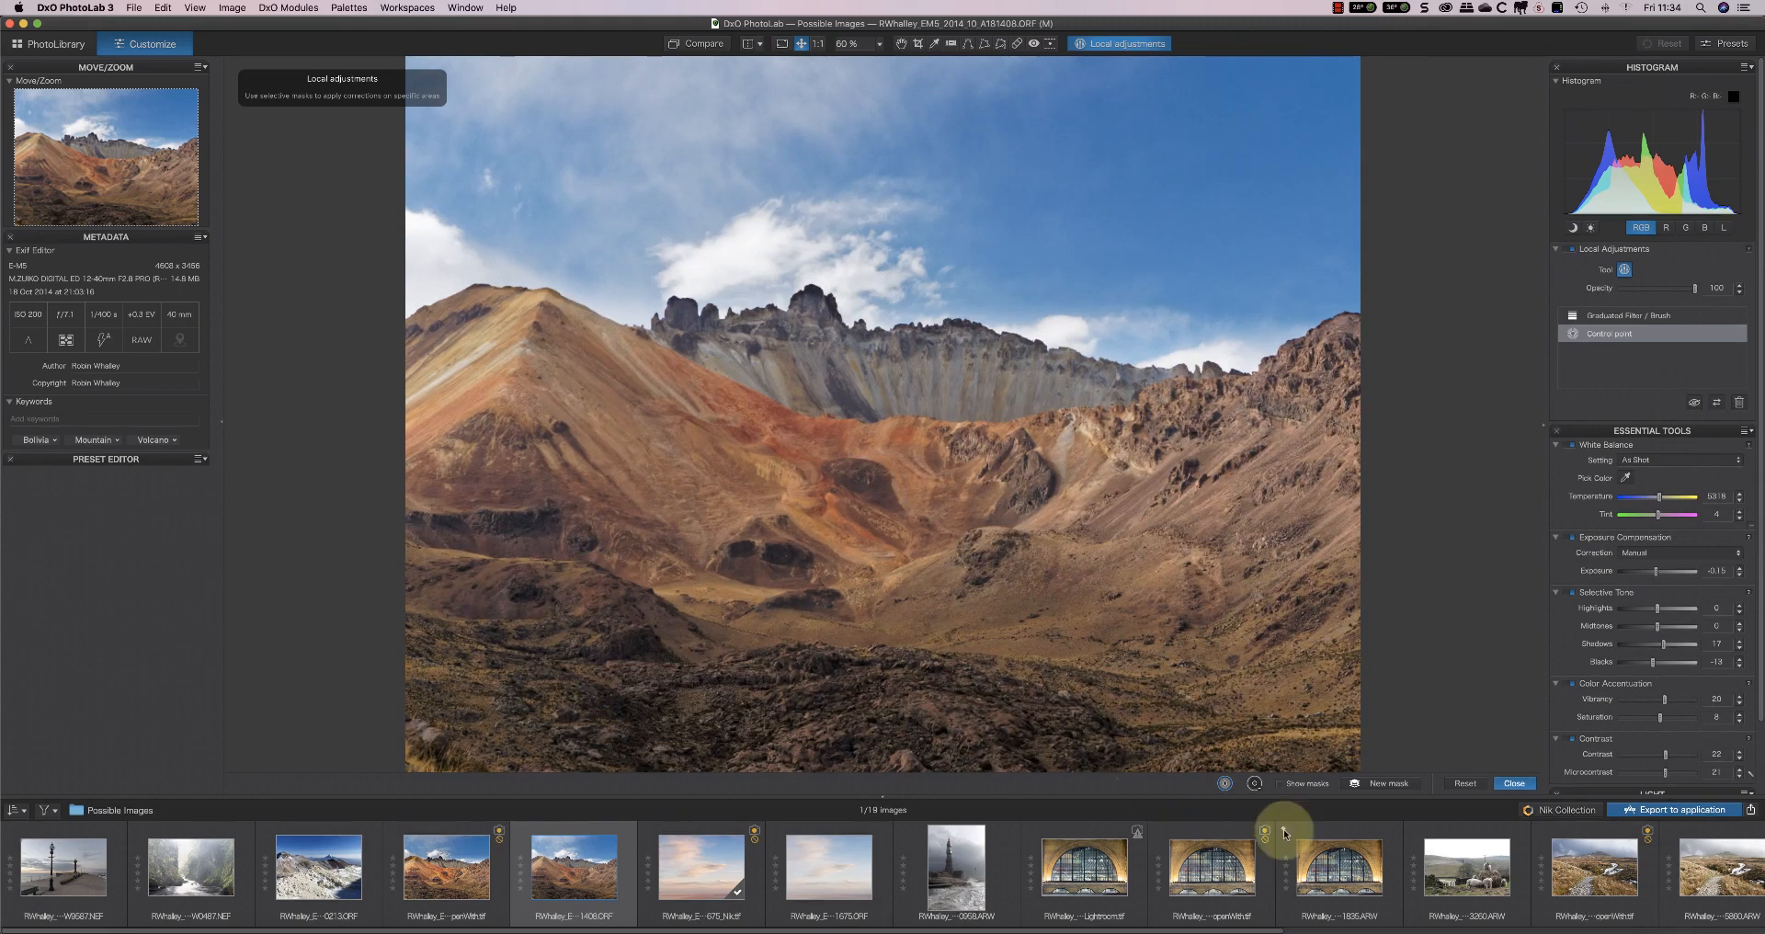
- Check the foreground control point's coverage with the mask overlay and nudge the point slightly up and left
left_click(1284, 785)
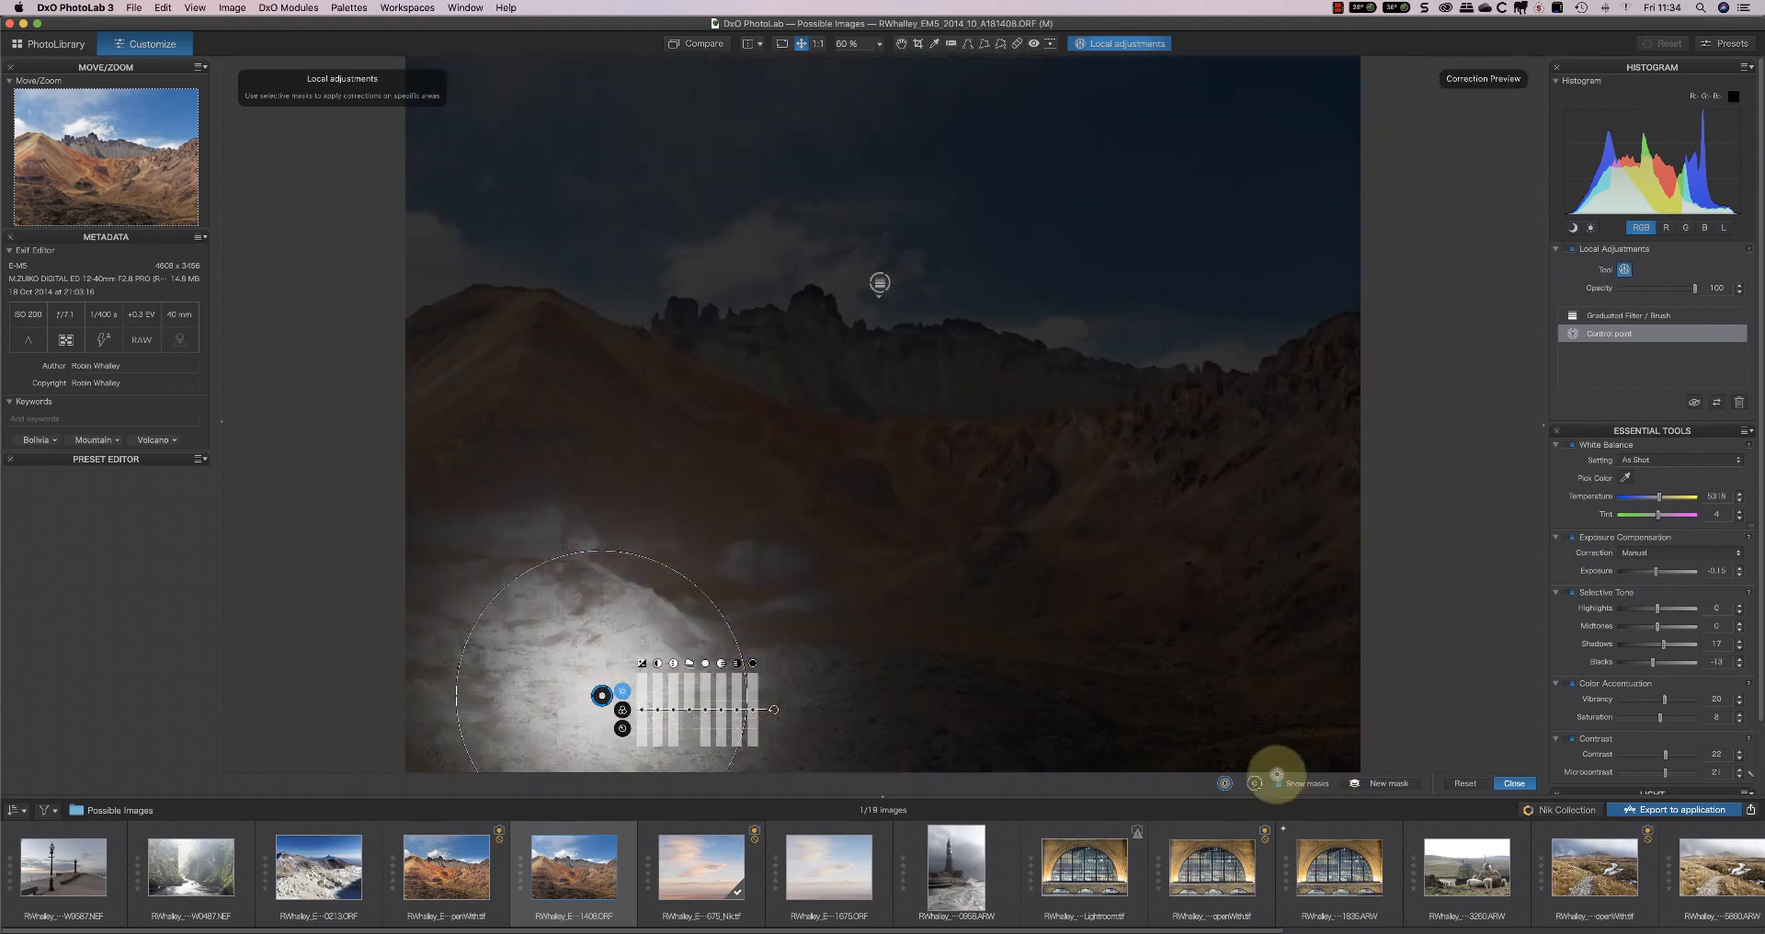
left_click_drag(600, 694, 596, 691)
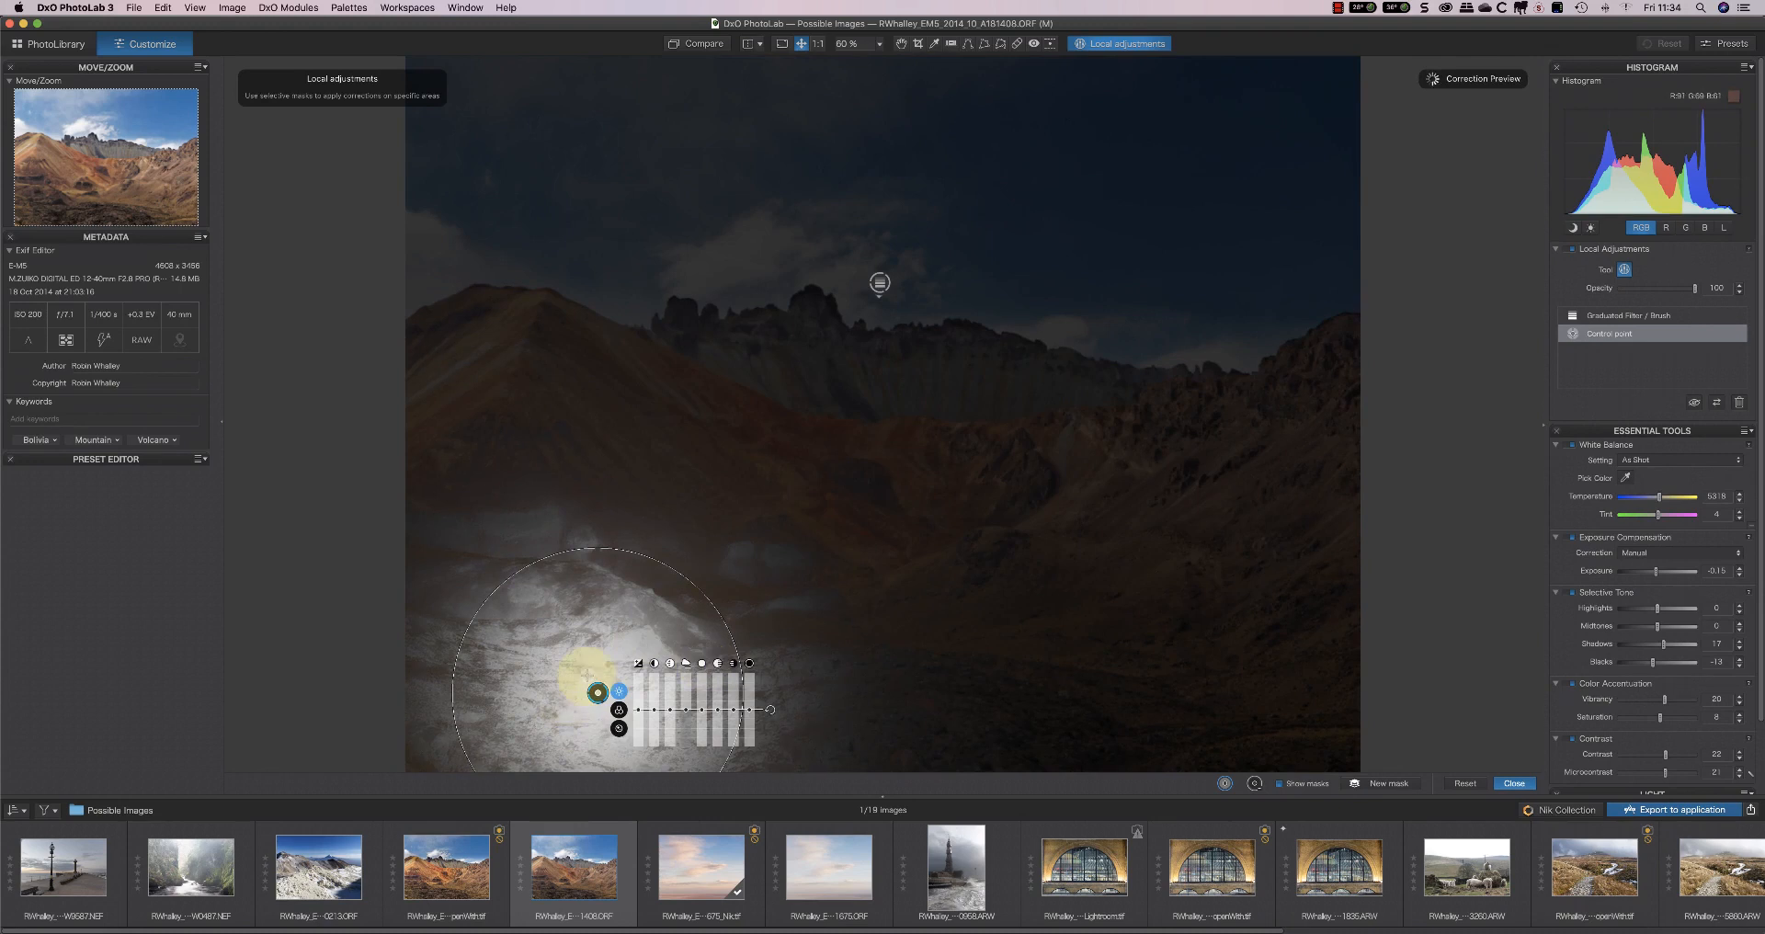
left_click(1280, 784)
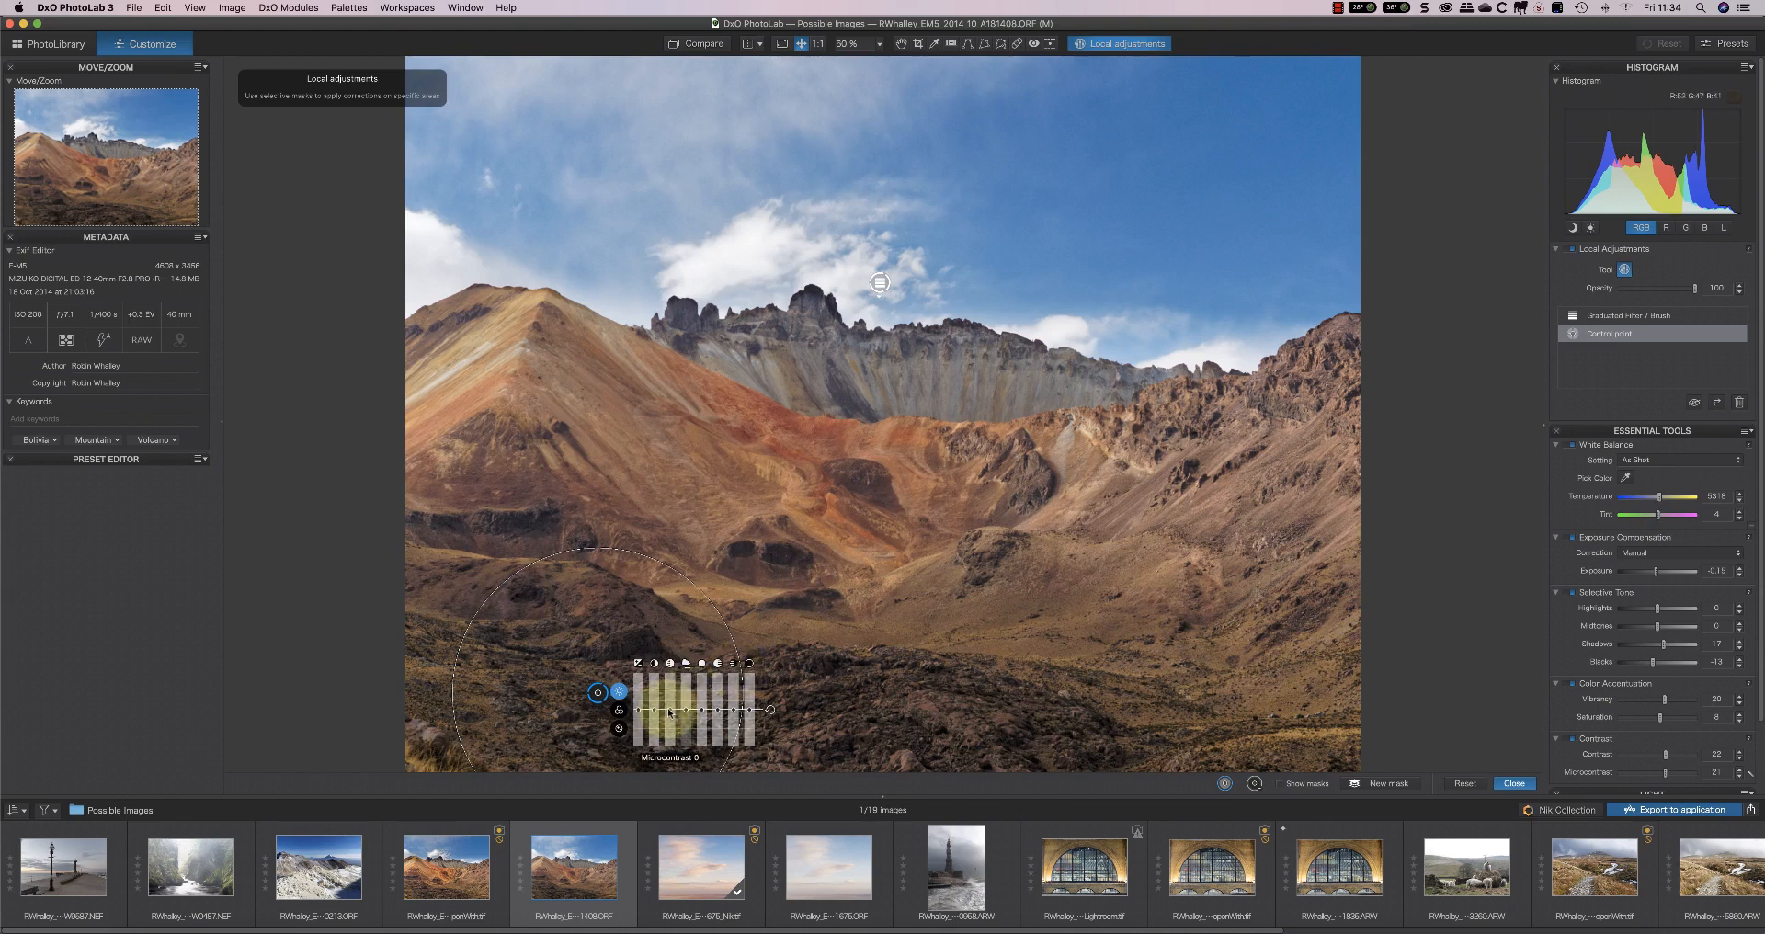
- Slightly raise Microcontrast, Exposure, Shadows, Contrast and ClearView Plus for the foreground control point mask
left_click_drag(670, 711, 670, 706)
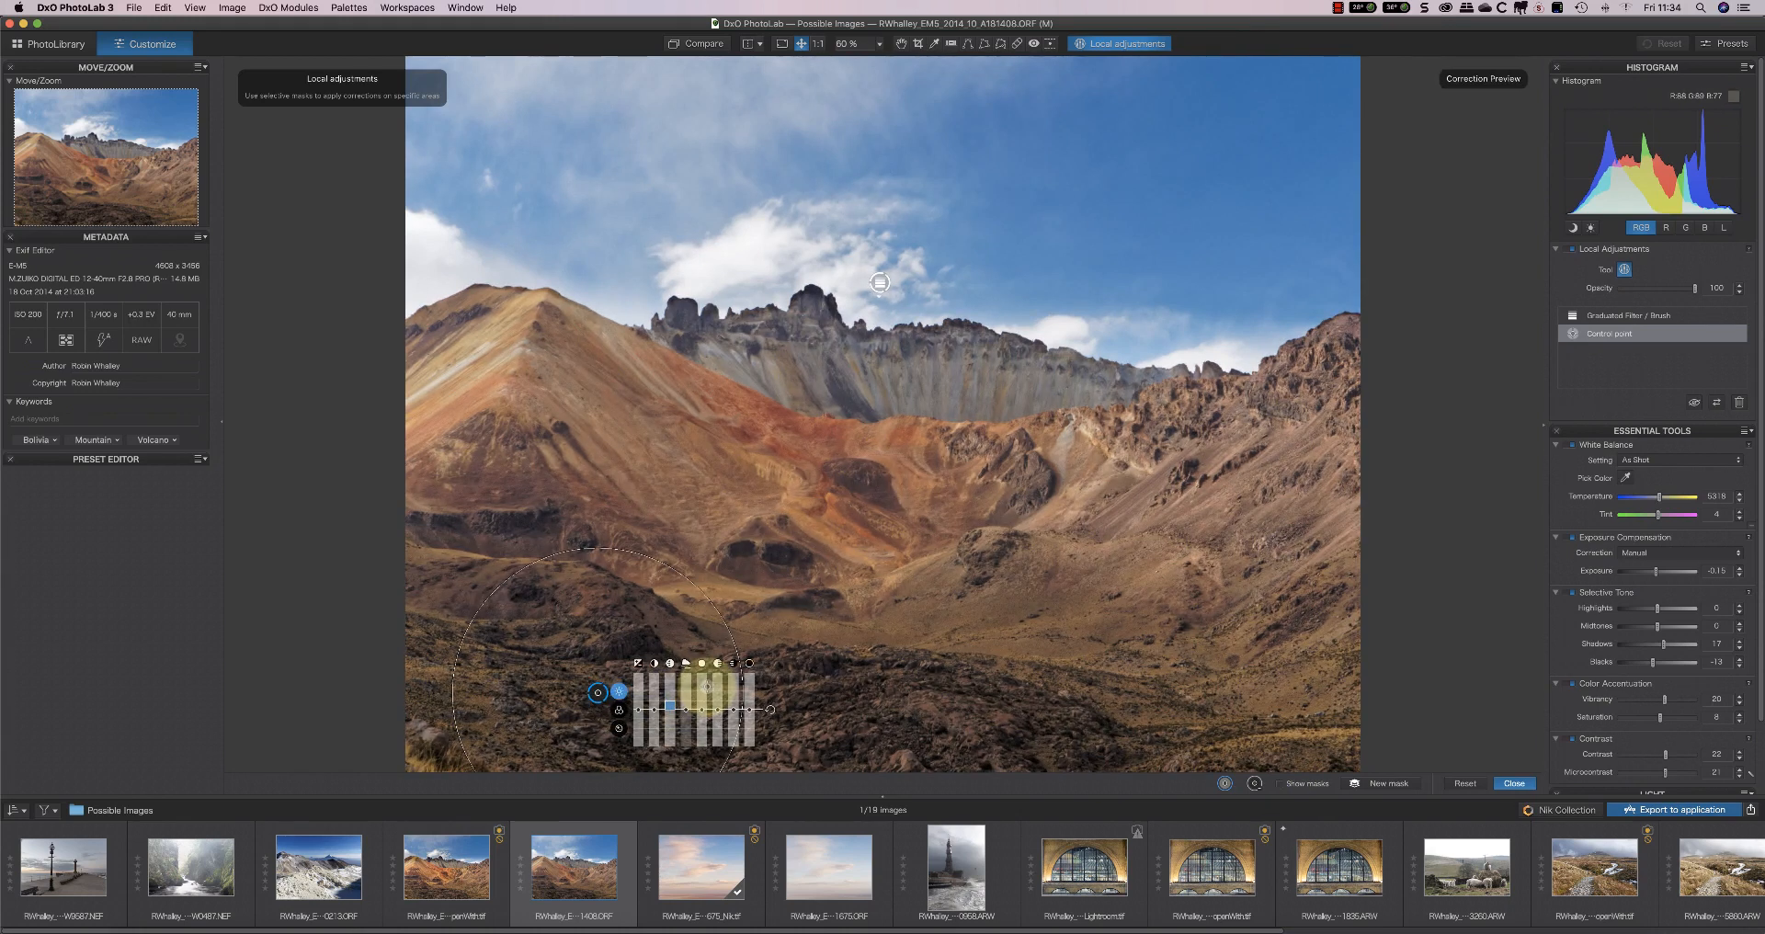
left_click_drag(642, 714, 641, 709)
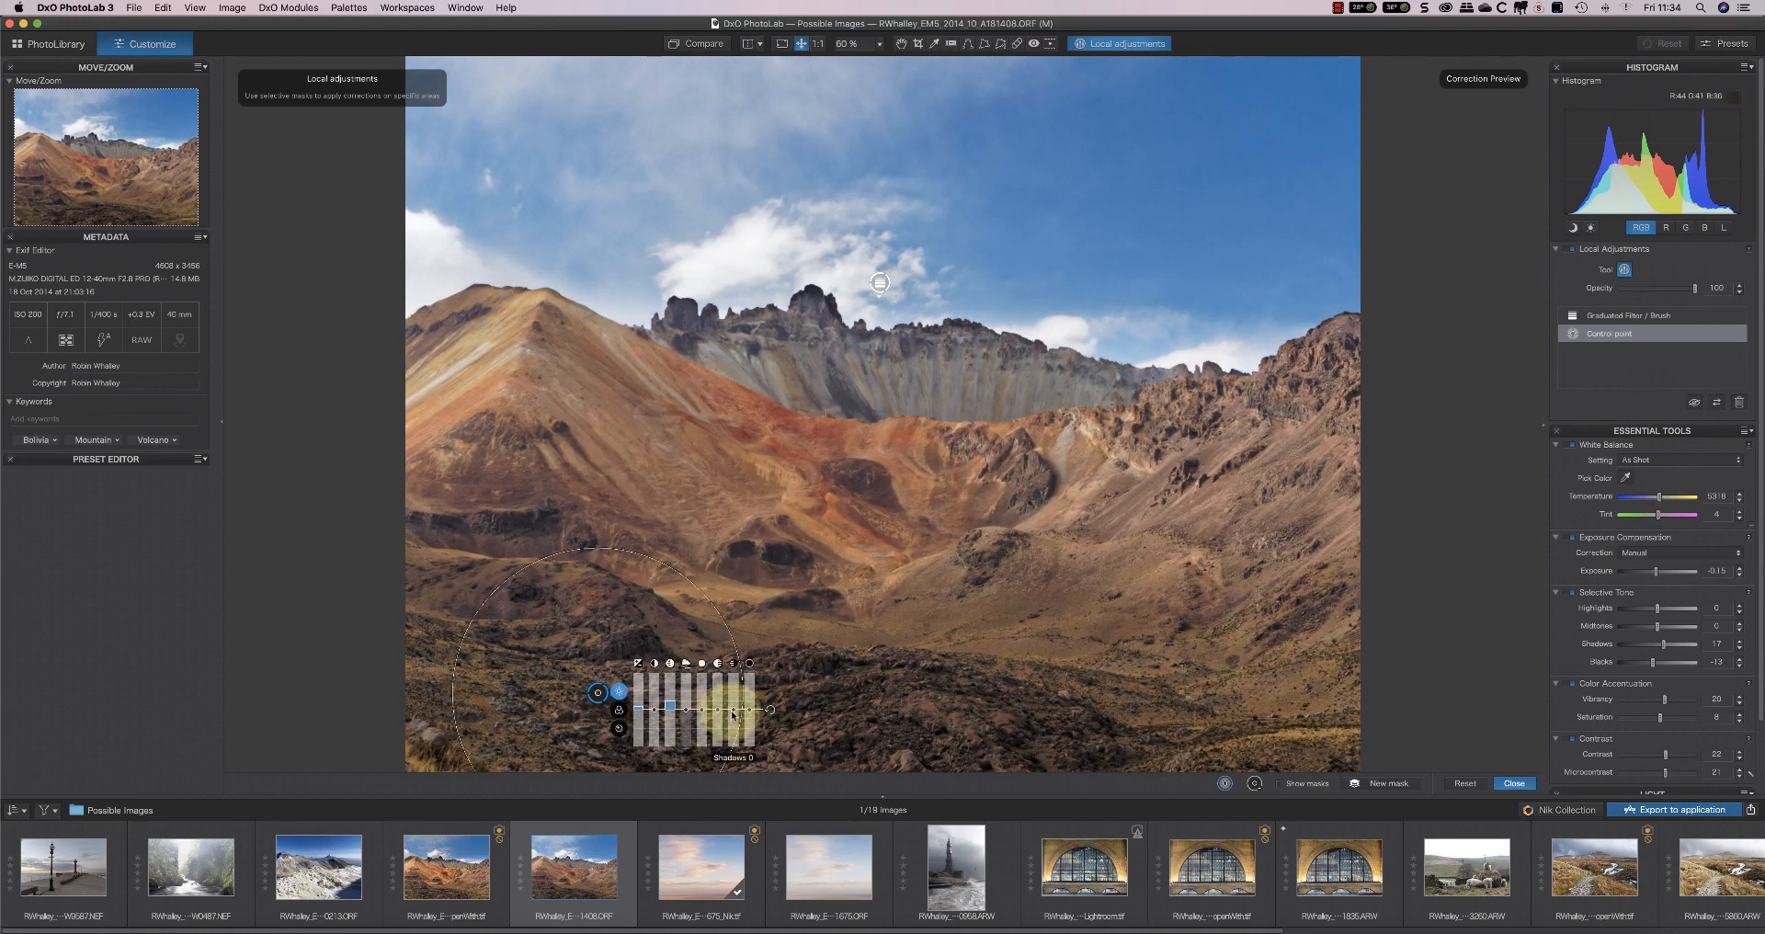
left_click_drag(733, 711, 733, 709)
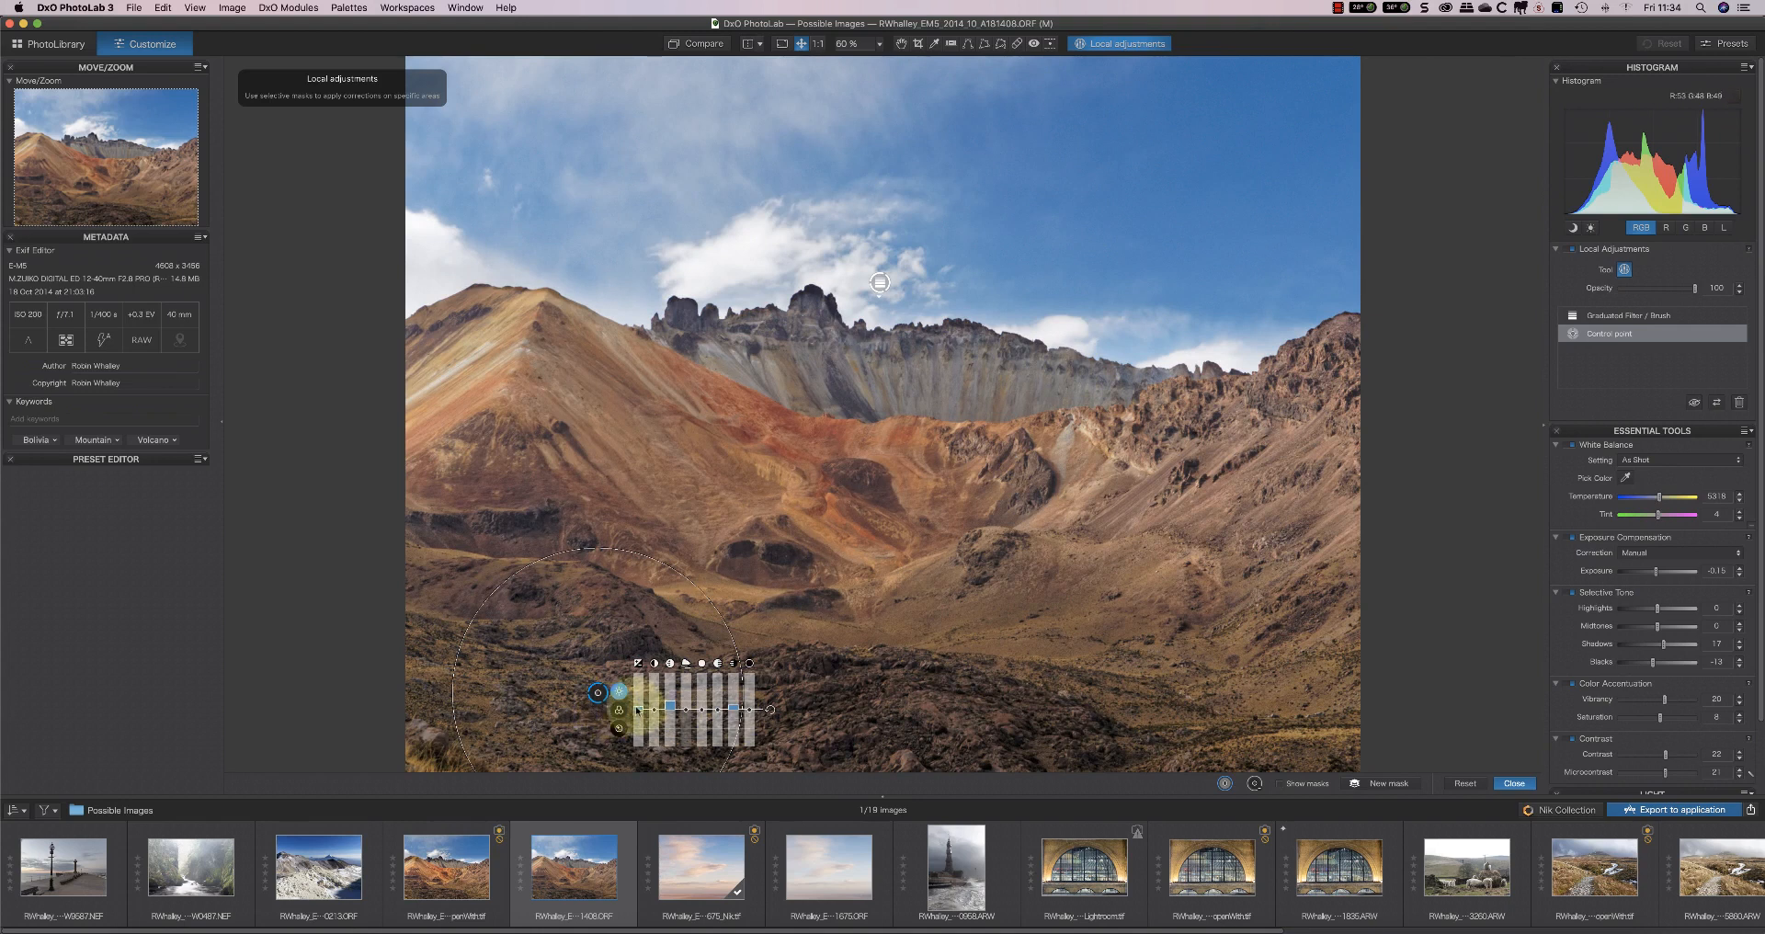
left_click_drag(654, 709, 655, 707)
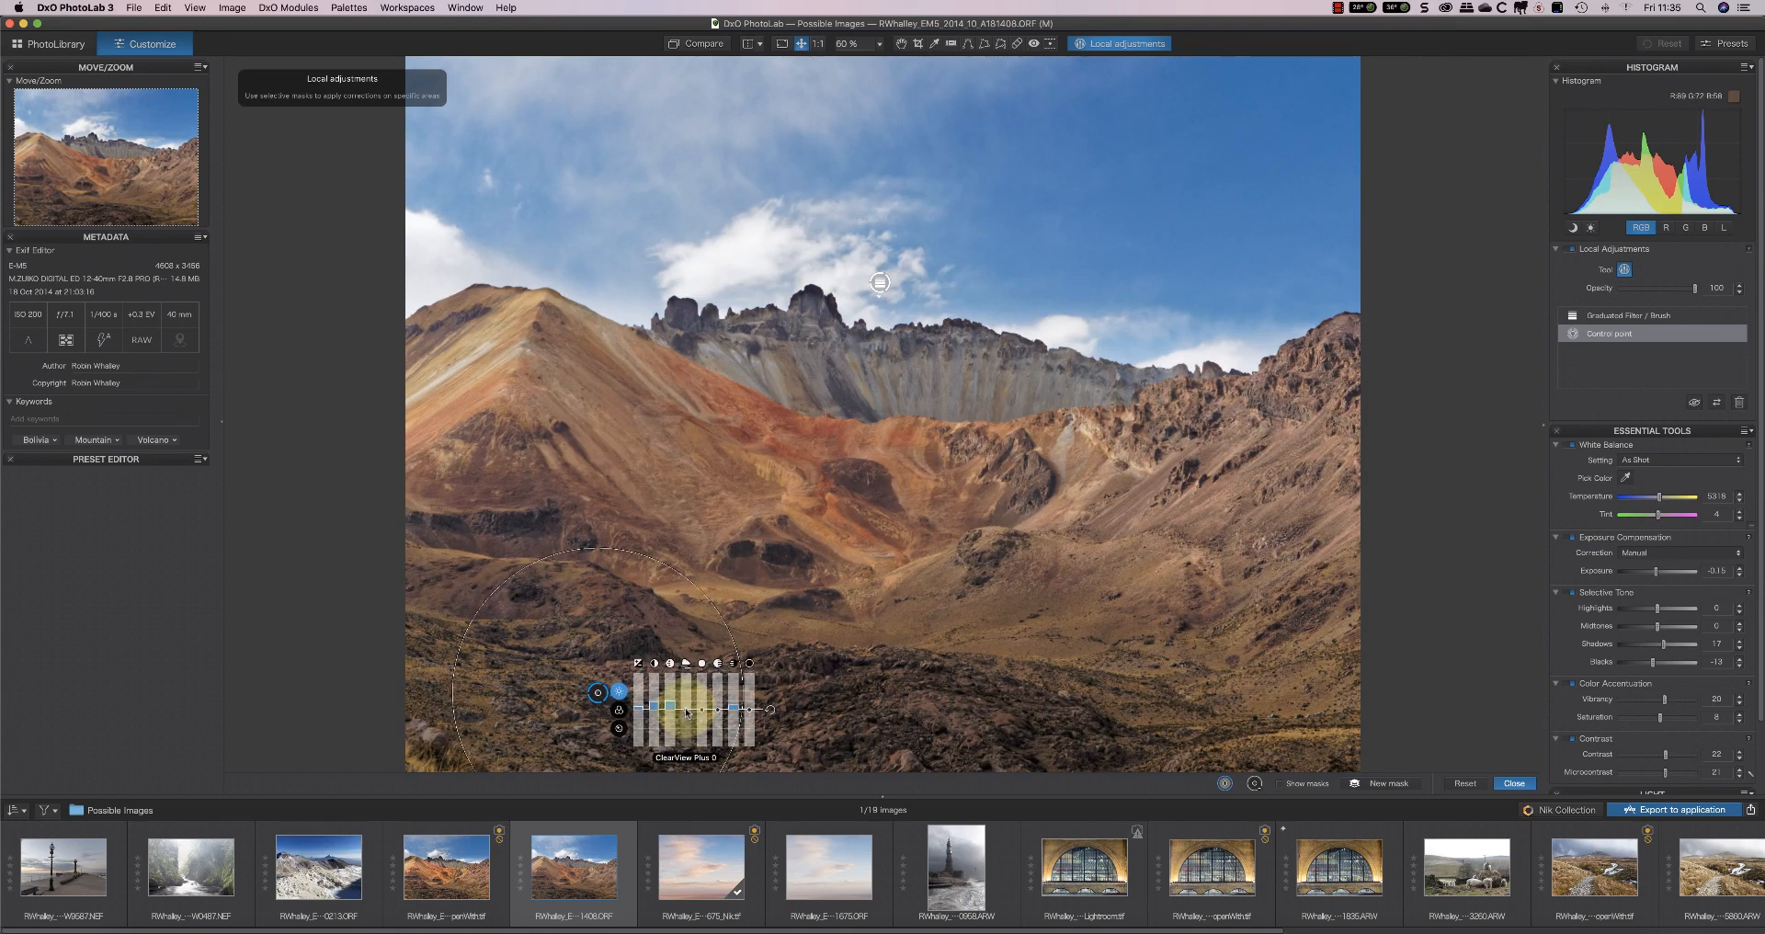
left_click_drag(685, 710, 687, 708)
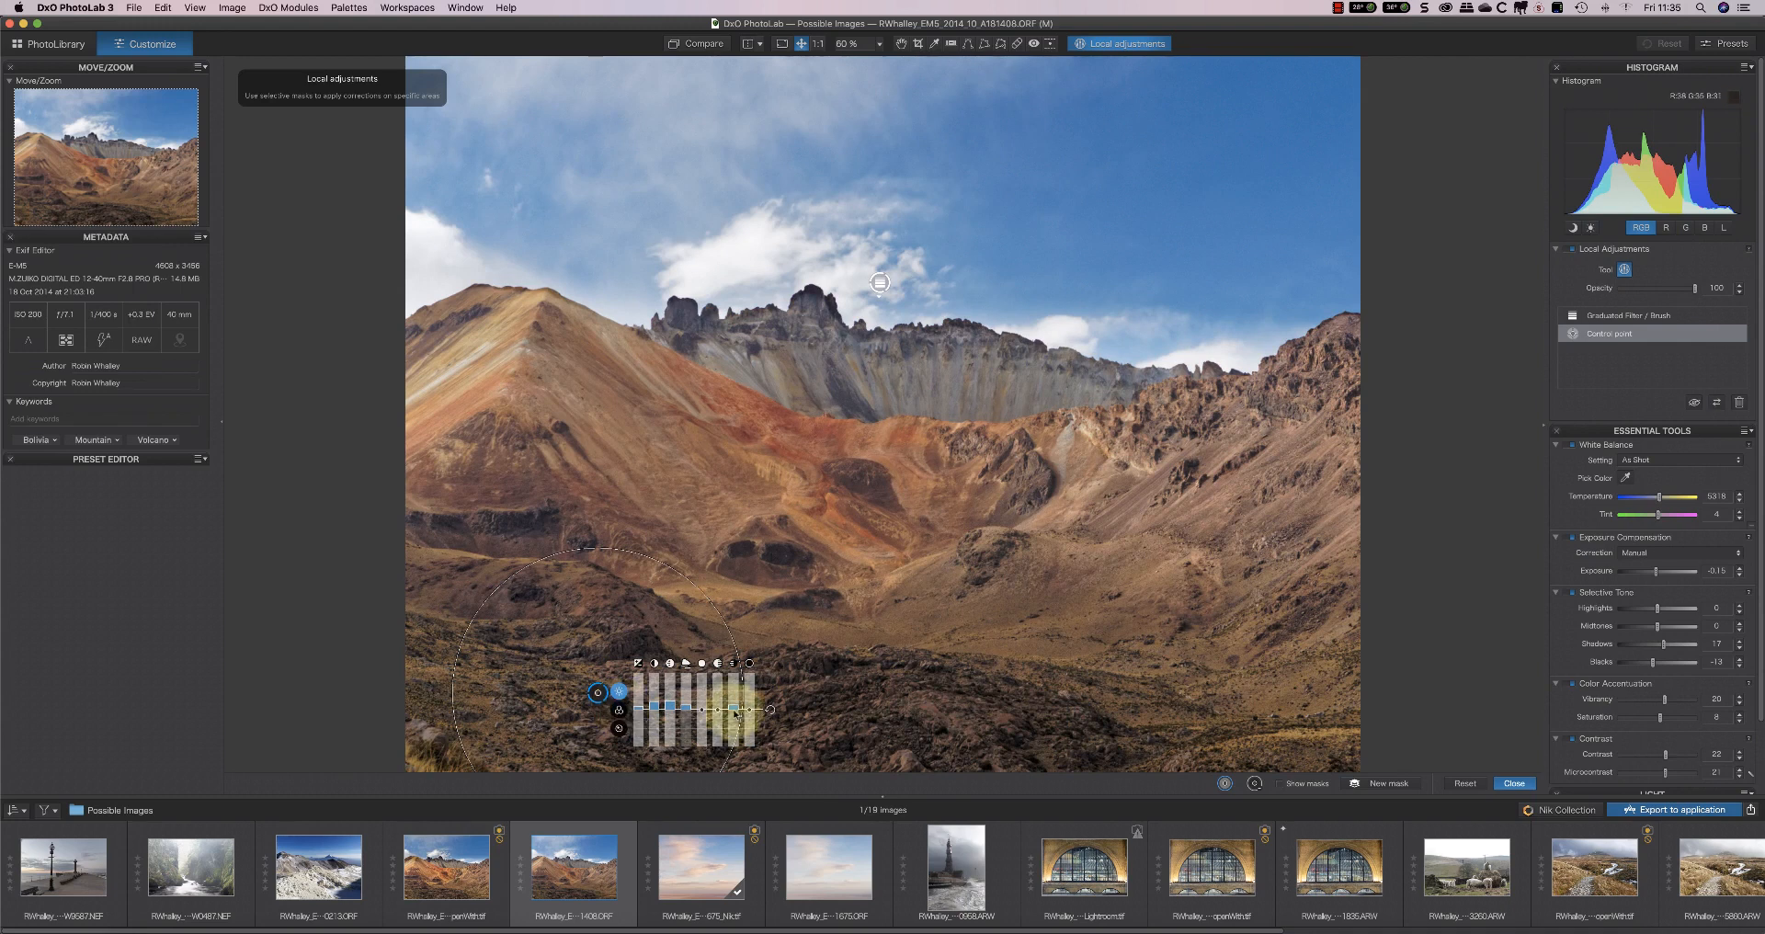
- Add two more control points across the dark foreground rocks, shrinking the middle point's radius and slightly enlarging the first one's
left_click(799, 721)
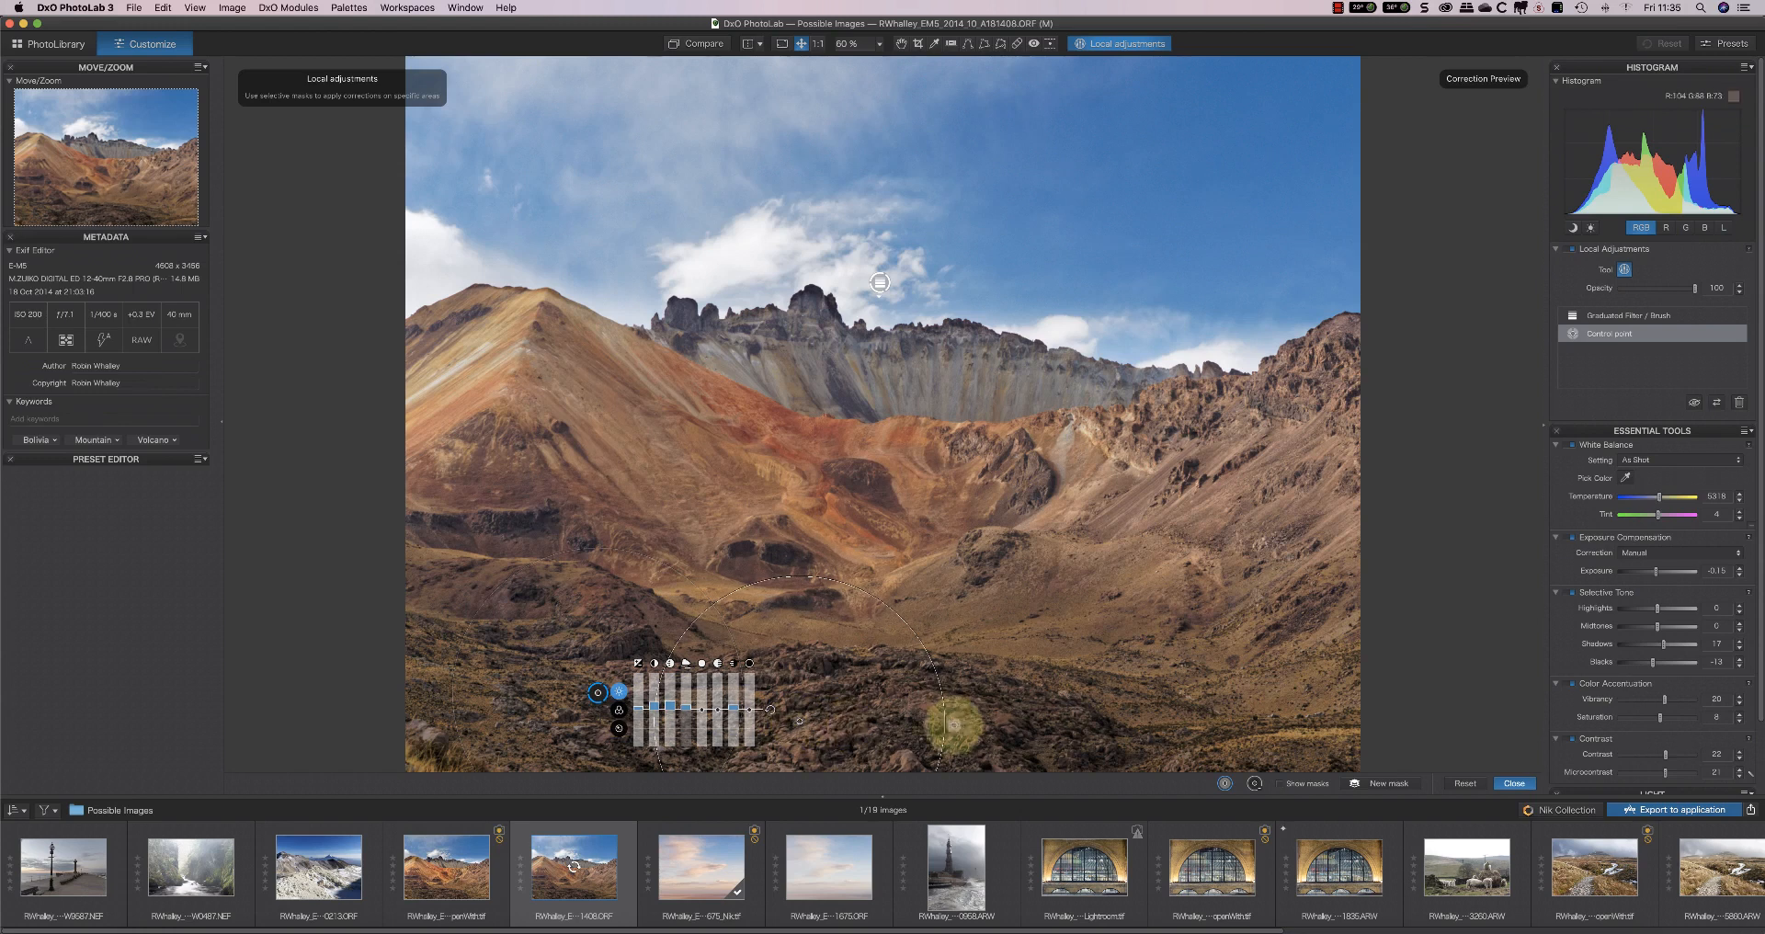
left_click(980, 733)
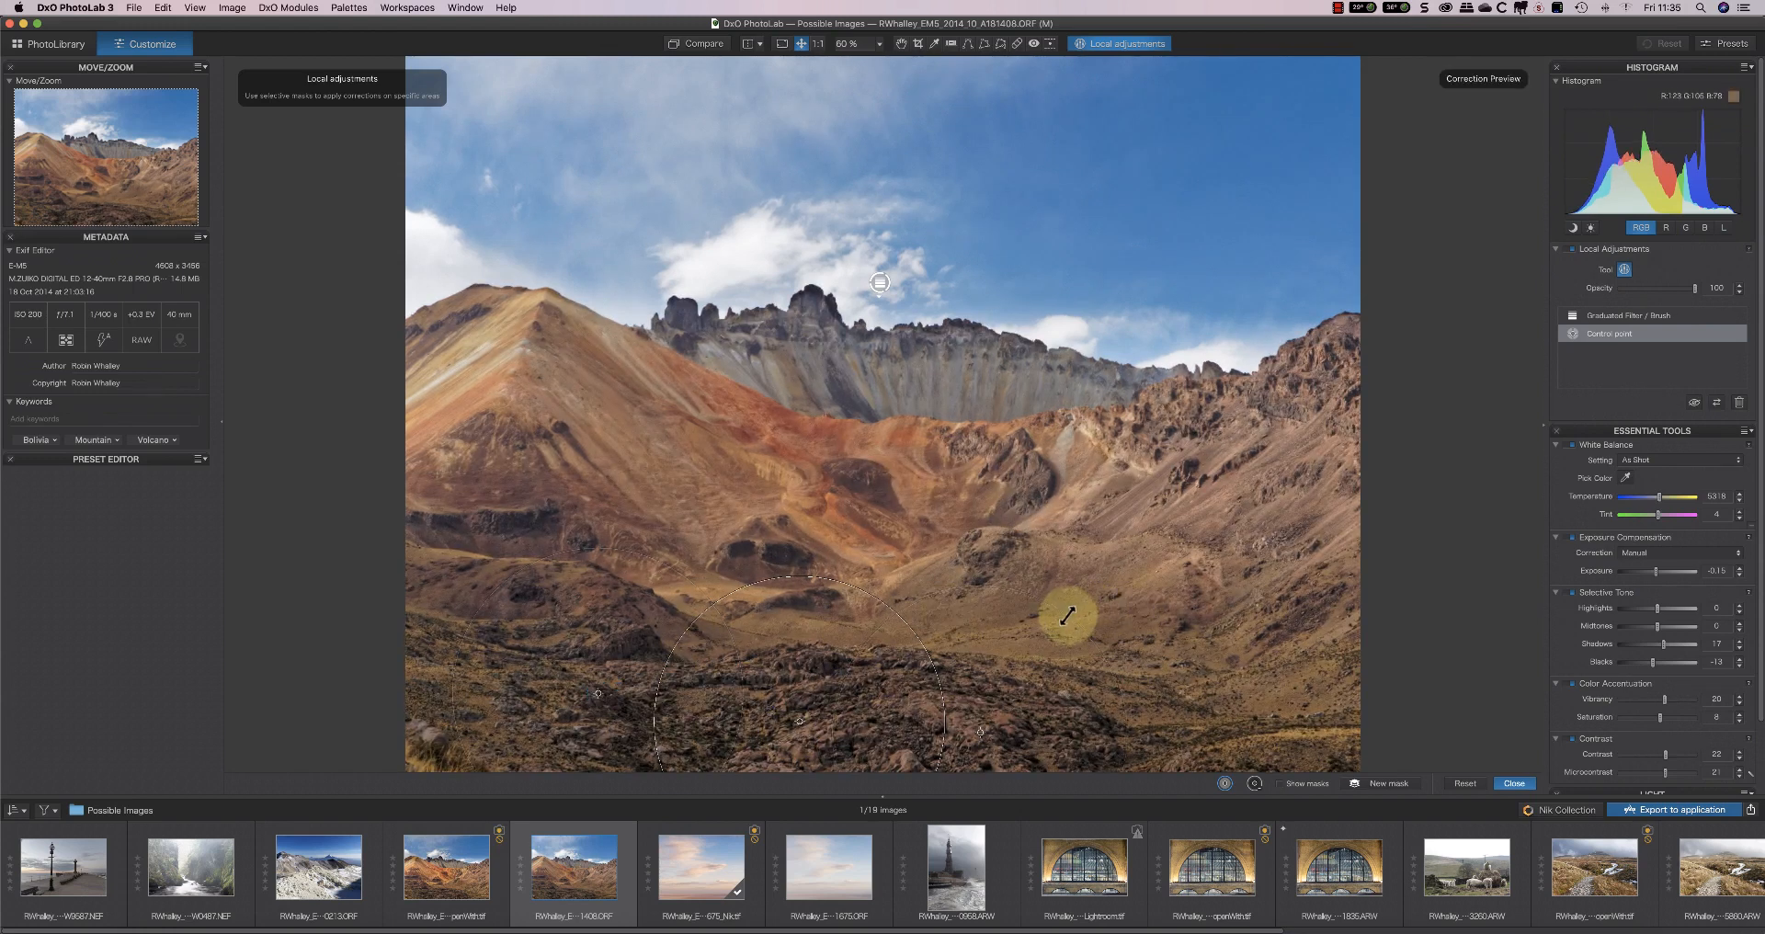
mouse_move(658, 623)
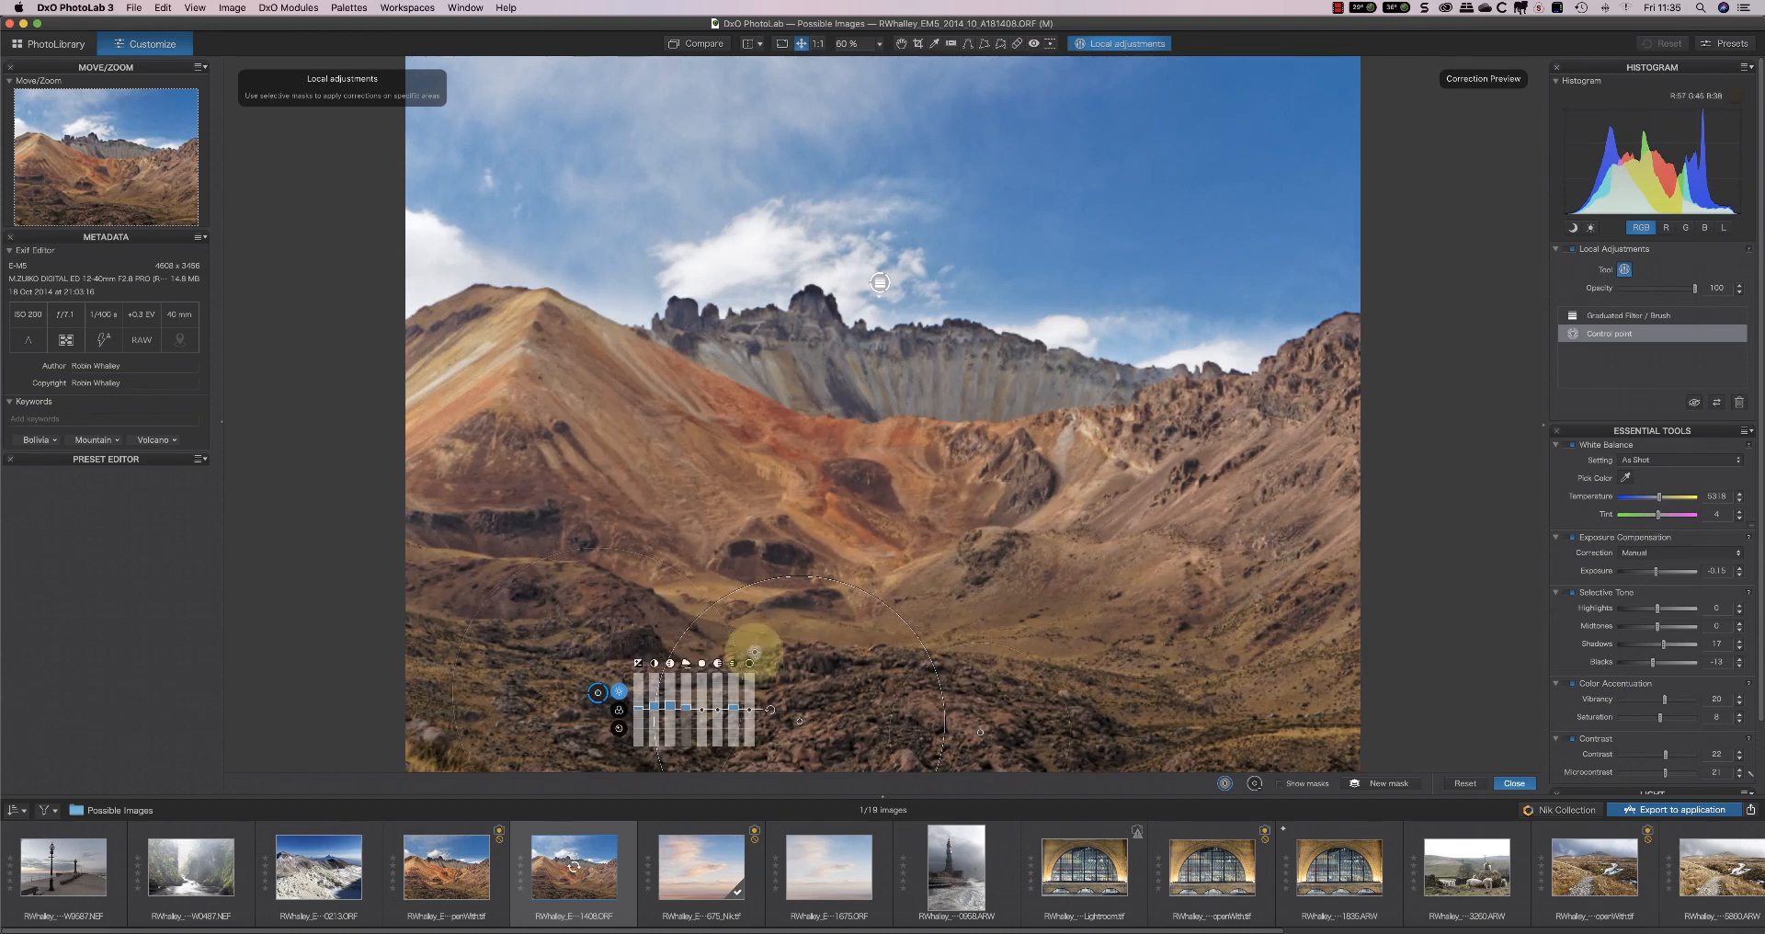
left_click_drag(864, 593, 858, 622)
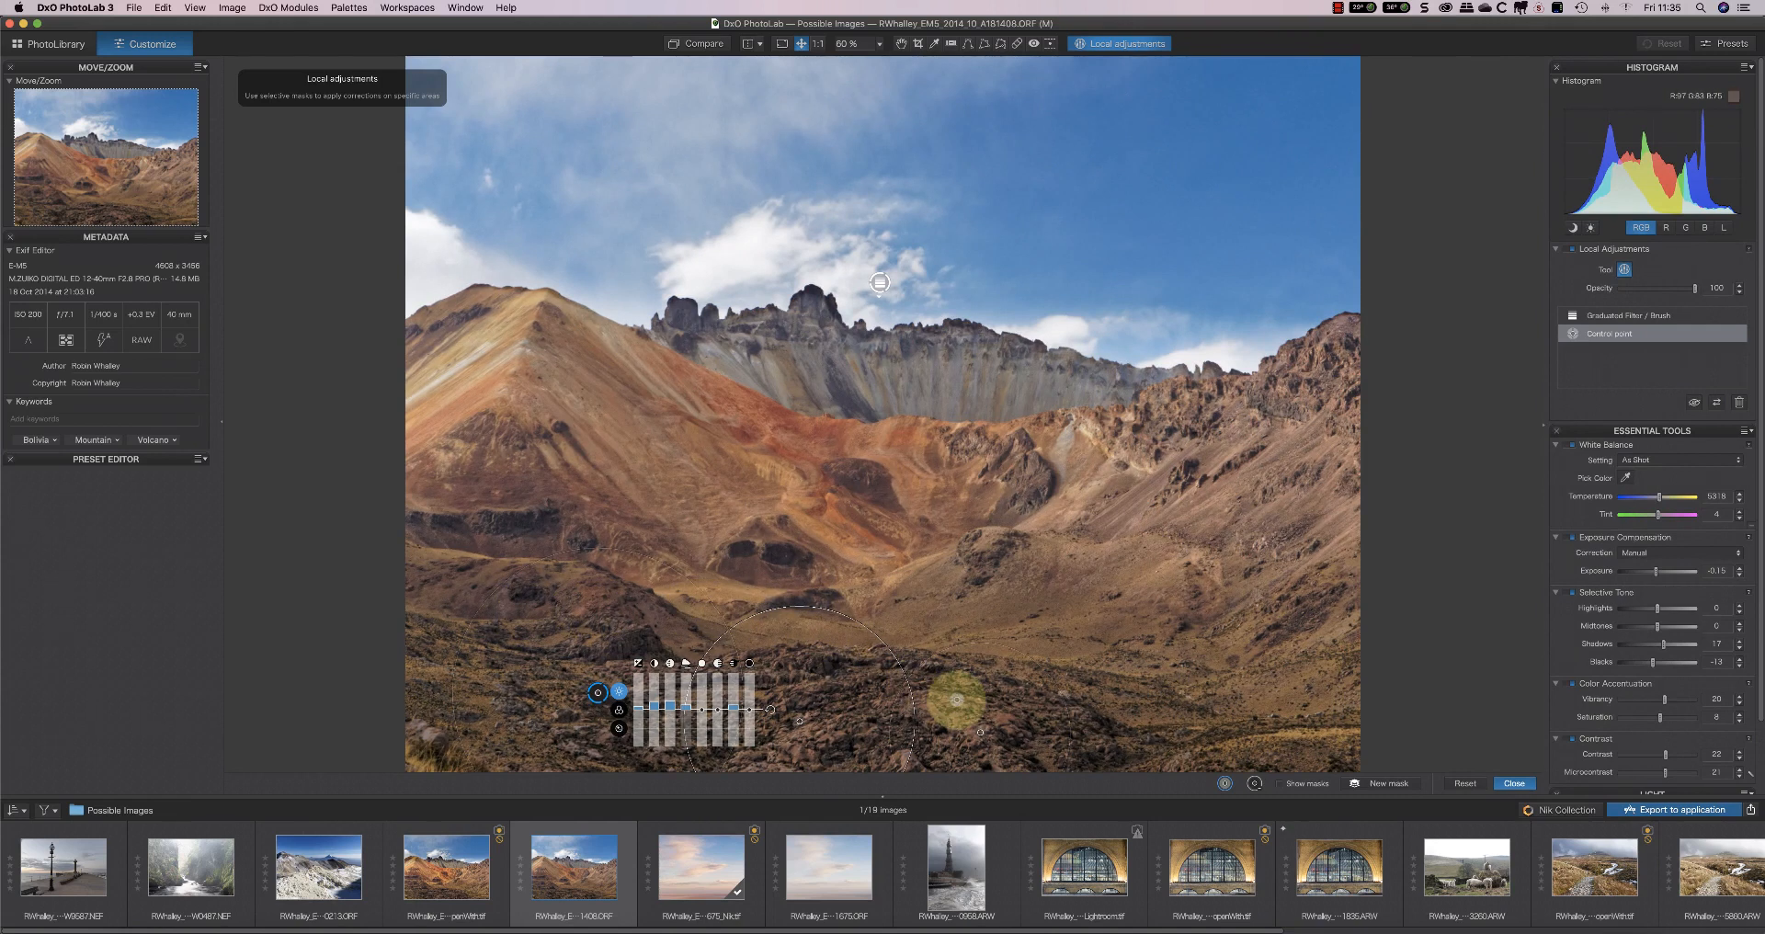
left_click_drag(449, 684, 437, 684)
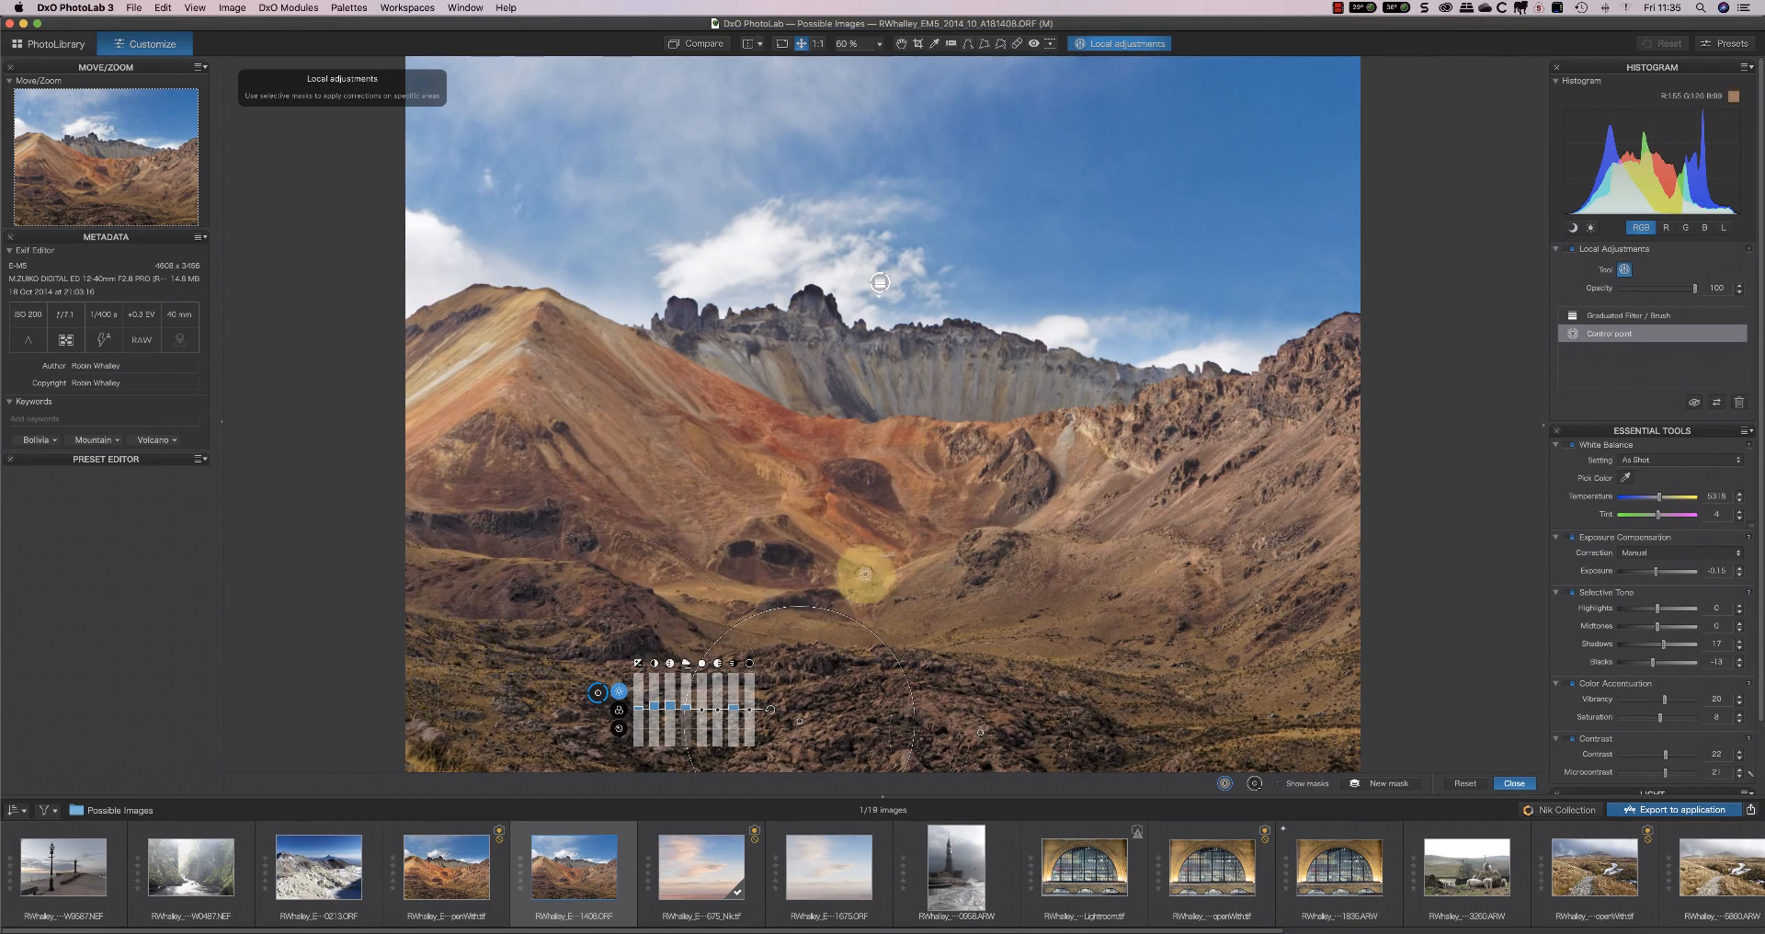
- With the mask overlay shown, place four negative control points across the slopes behind the rocks and two in the sky
left_click(1279, 783)
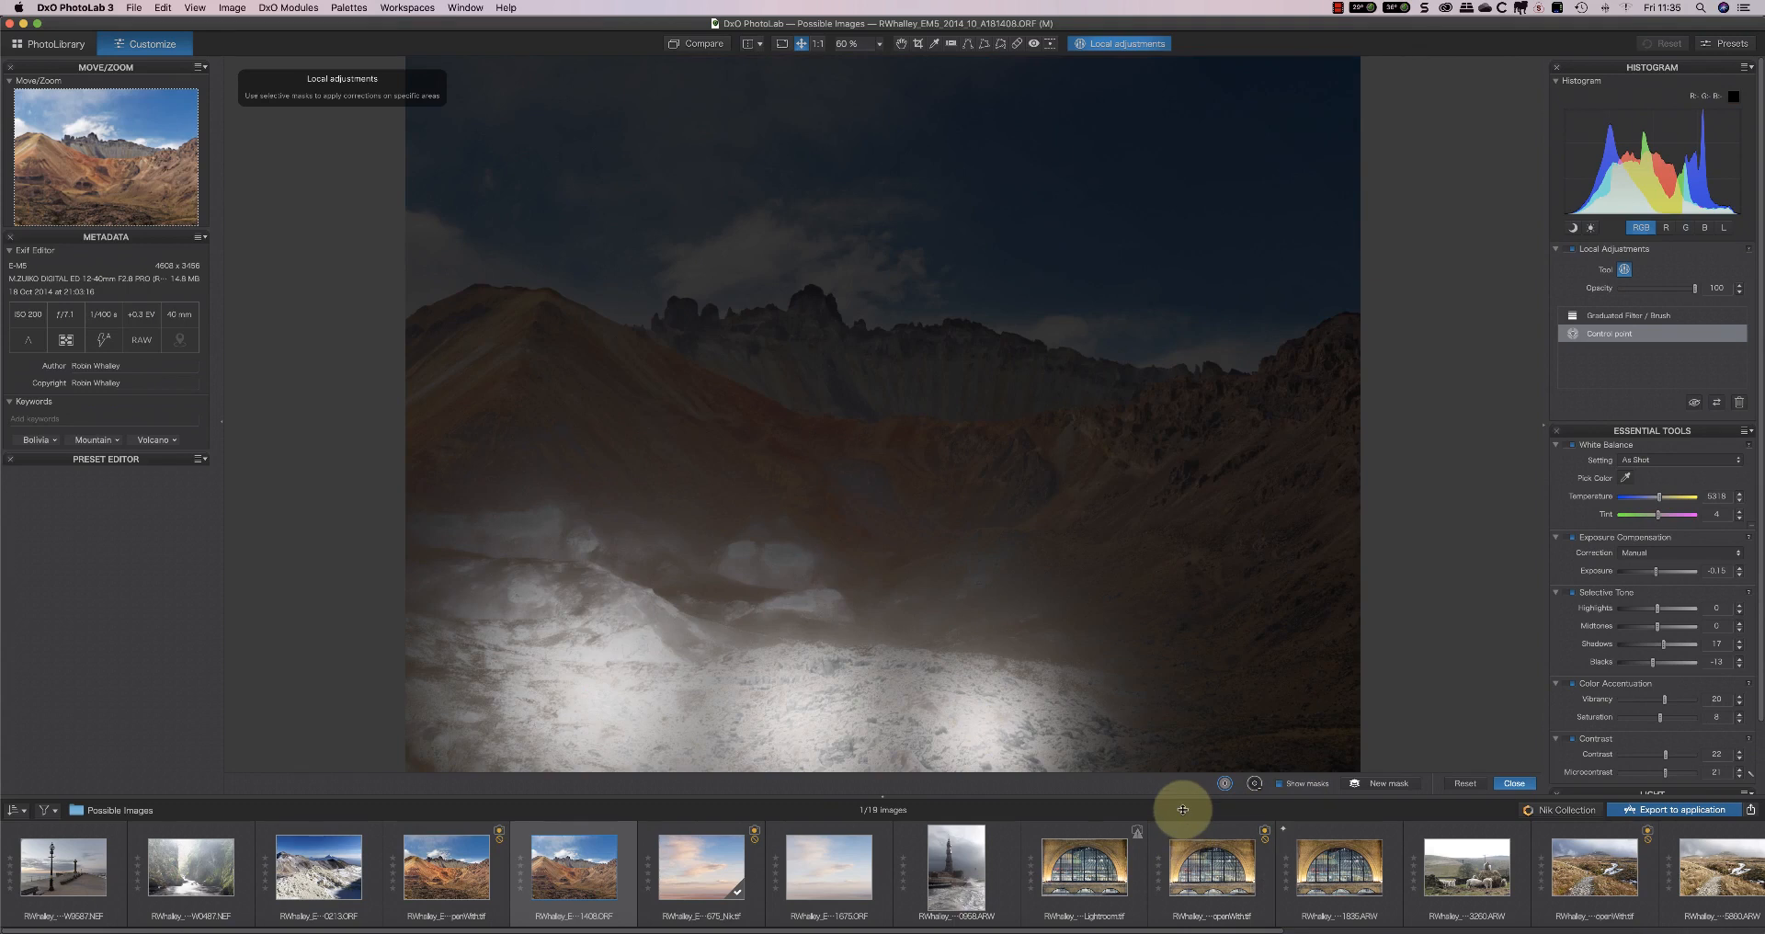
left_click(1255, 783)
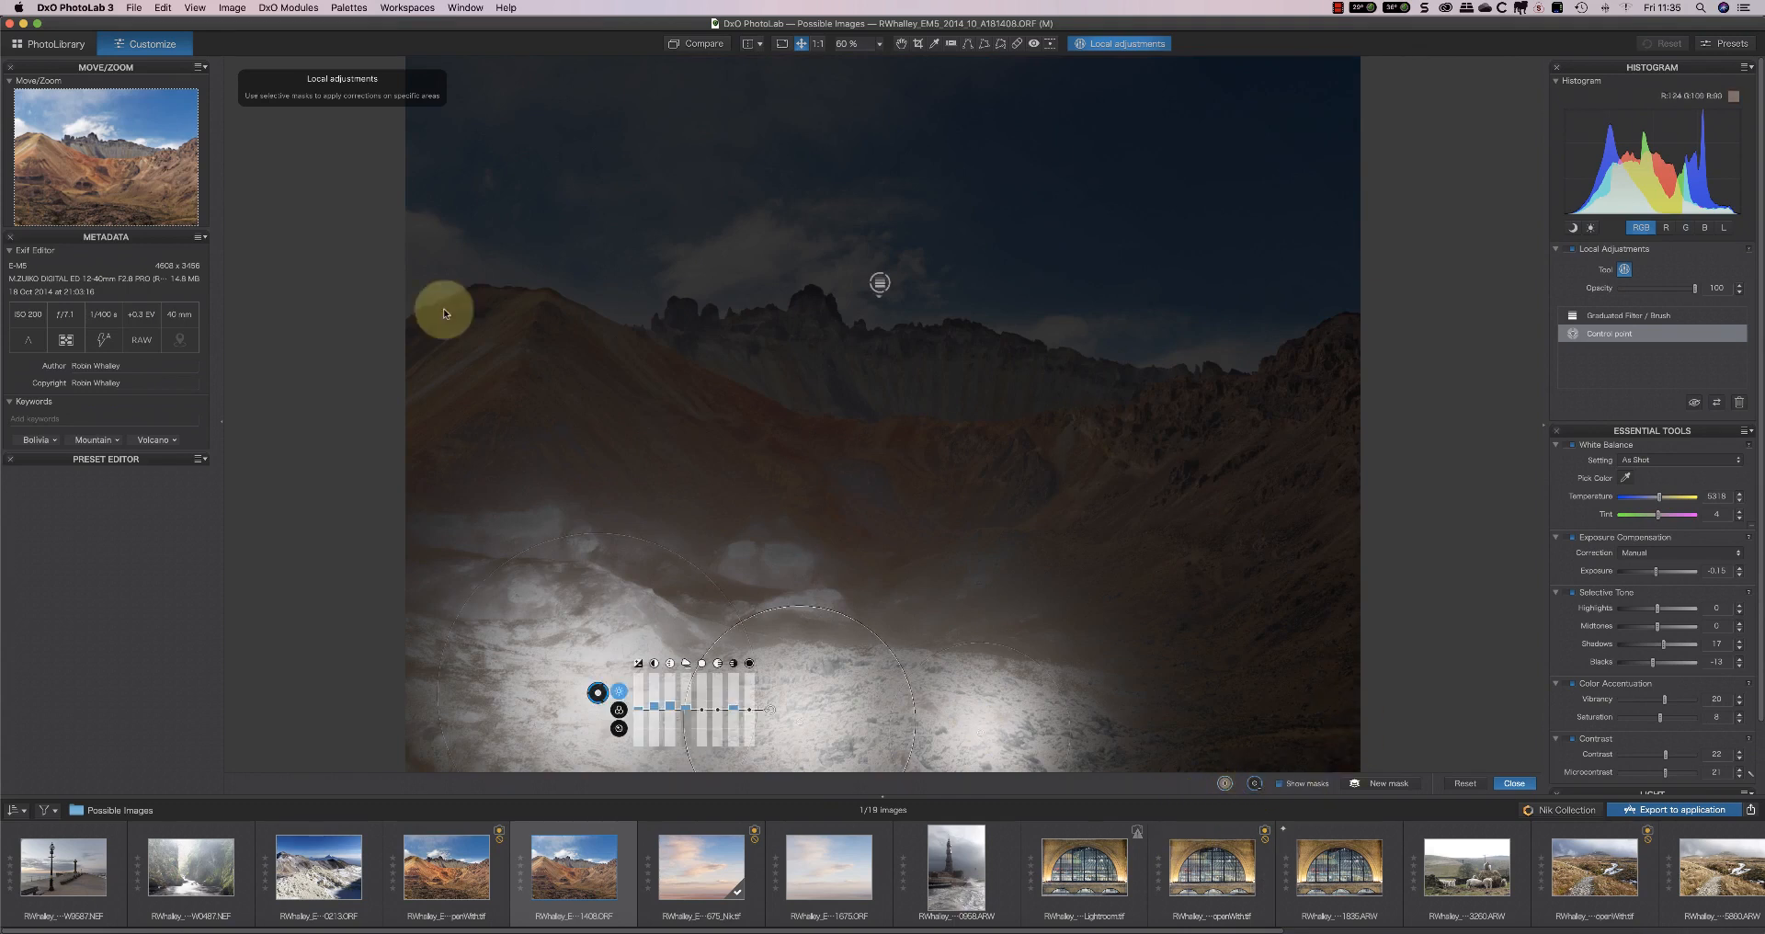
left_click(474, 516)
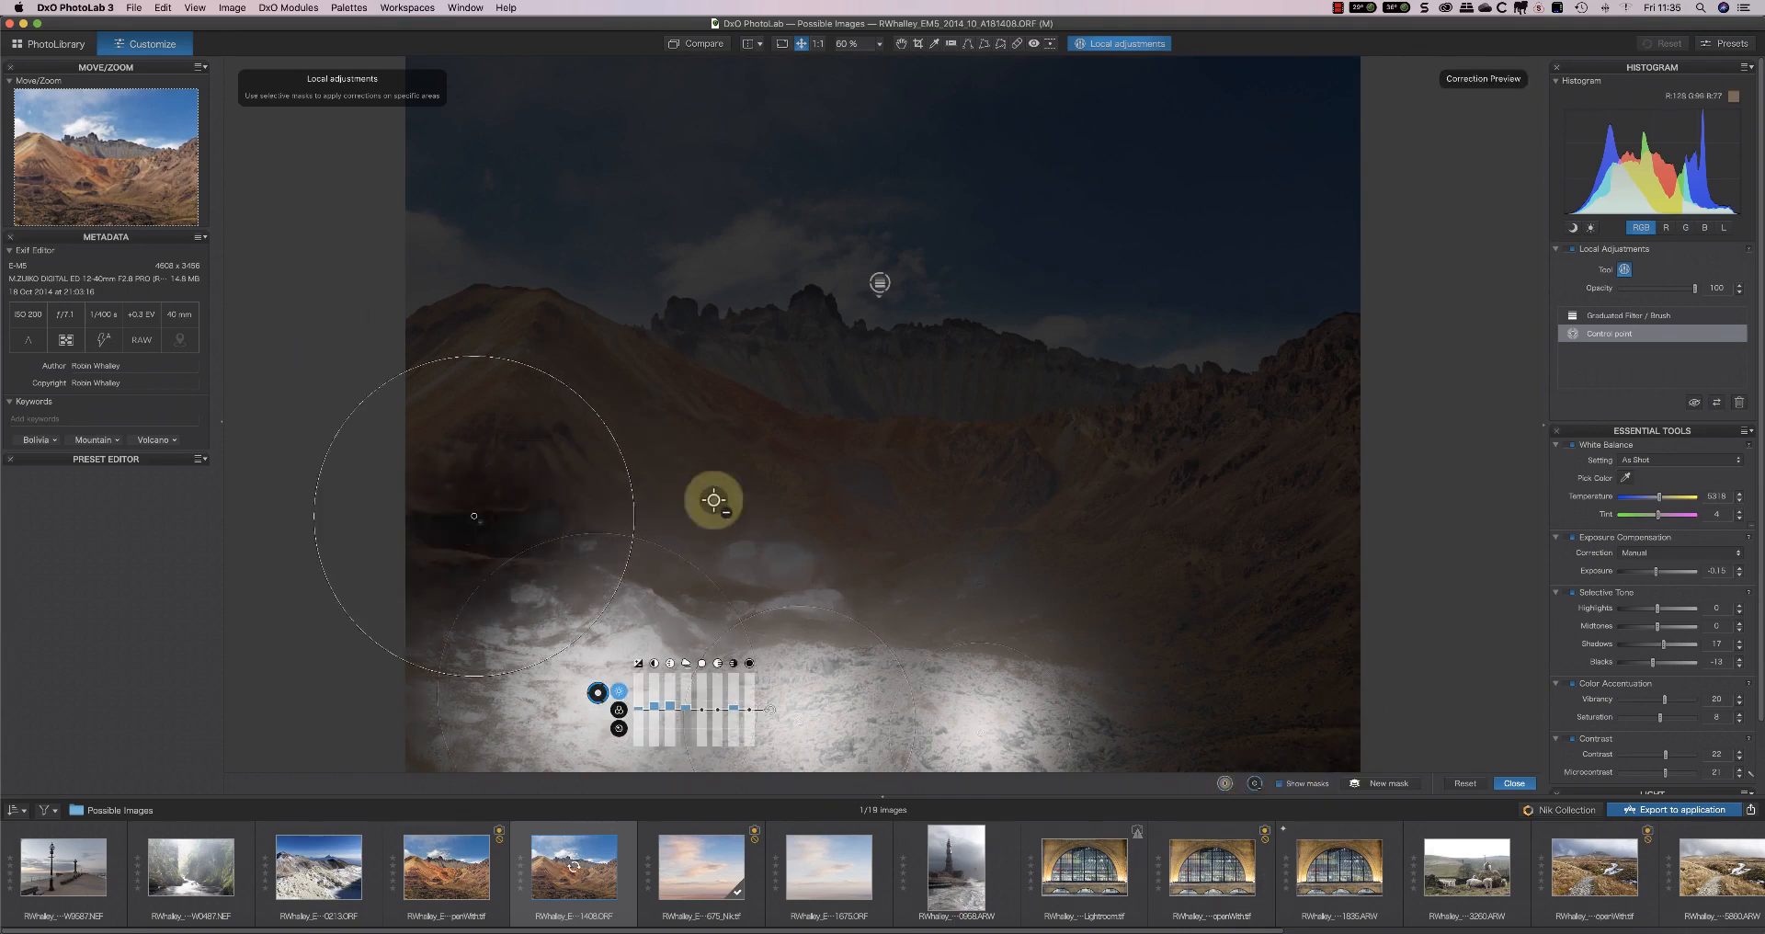
left_click(761, 543)
left_click(968, 575)
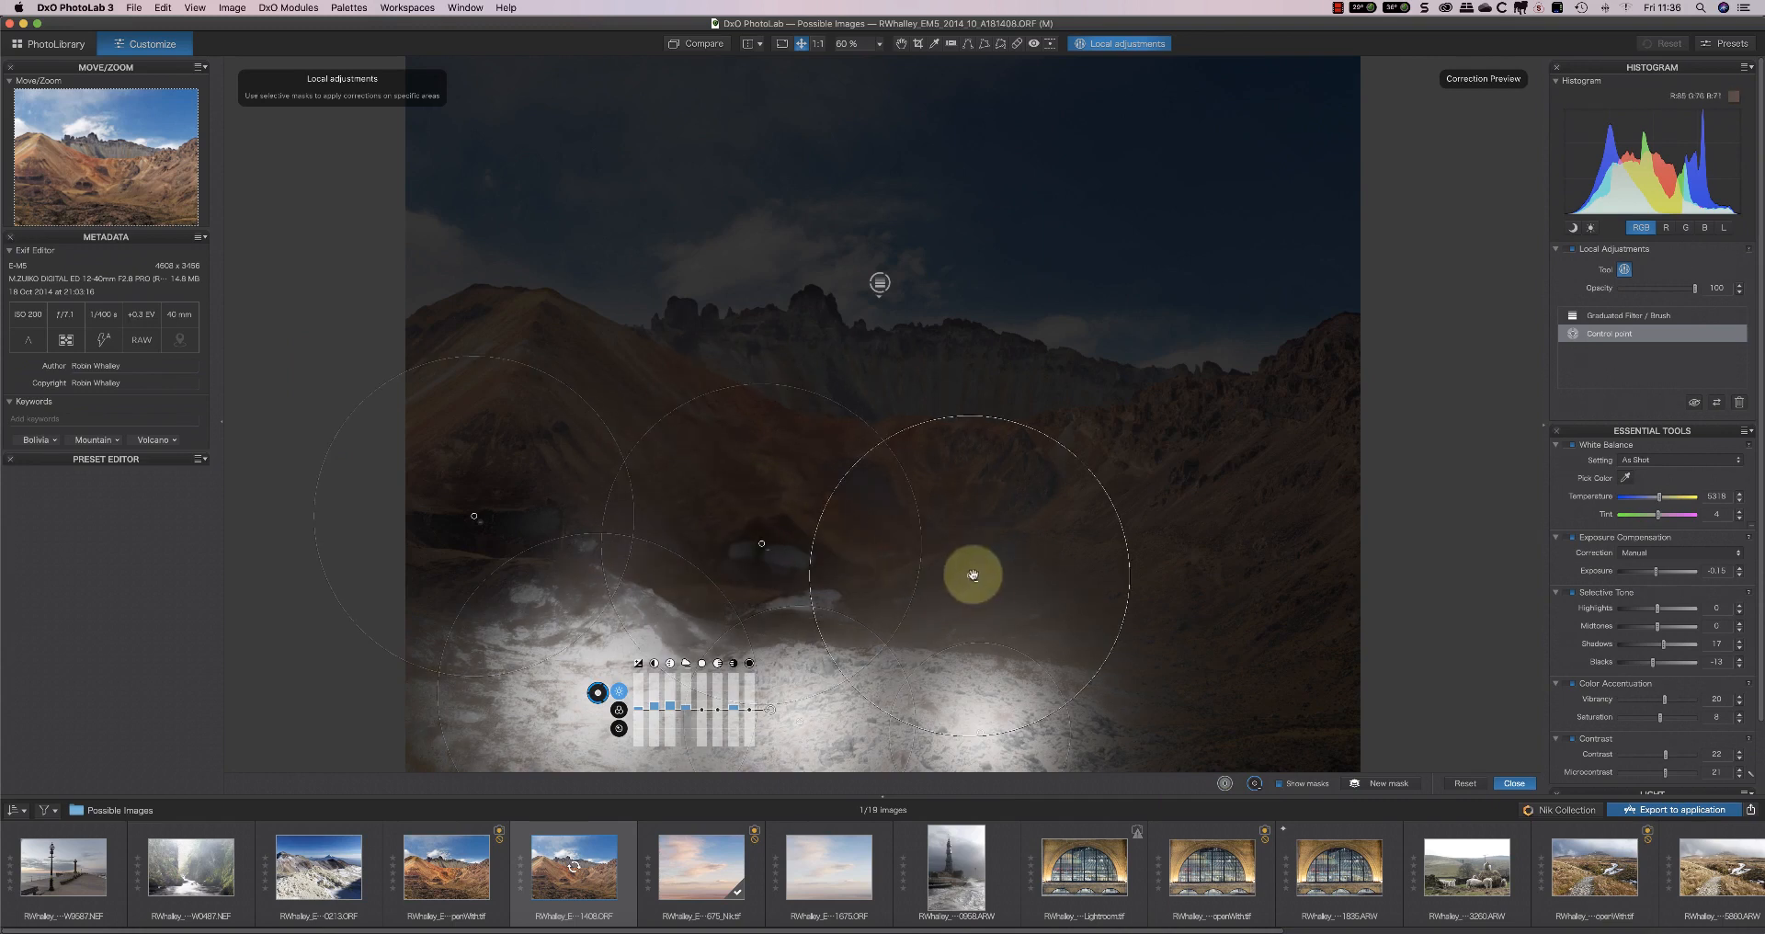
left_click(1197, 636)
left_click(1148, 221)
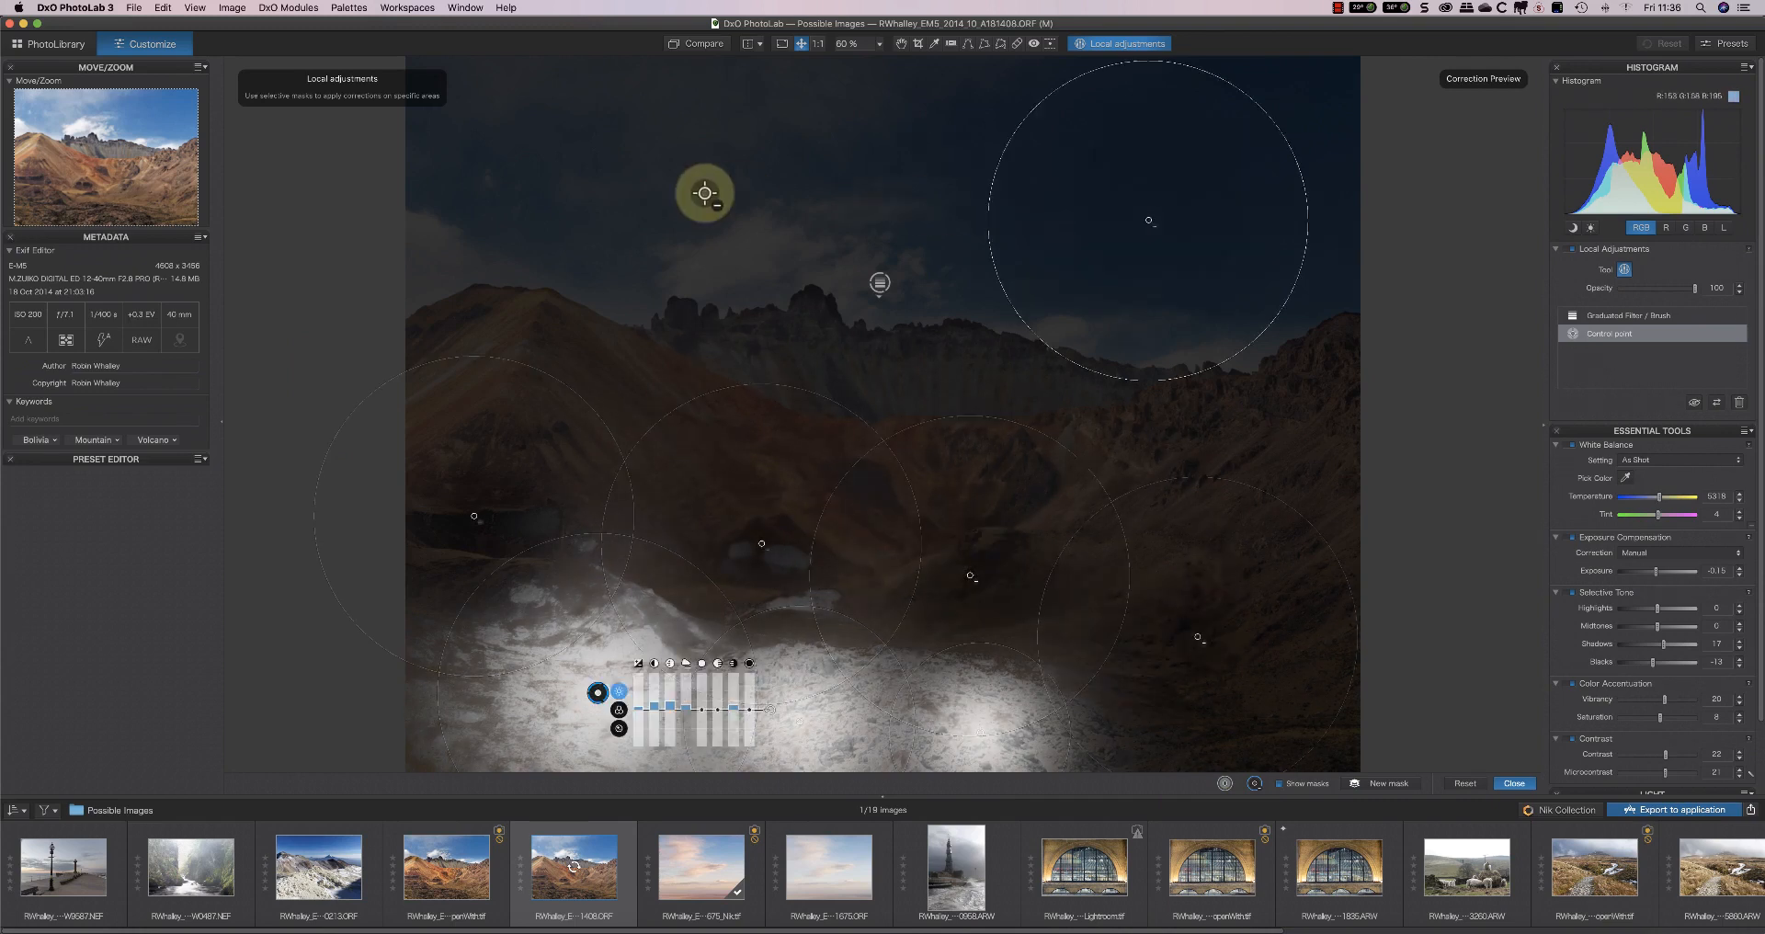
left_click(705, 193)
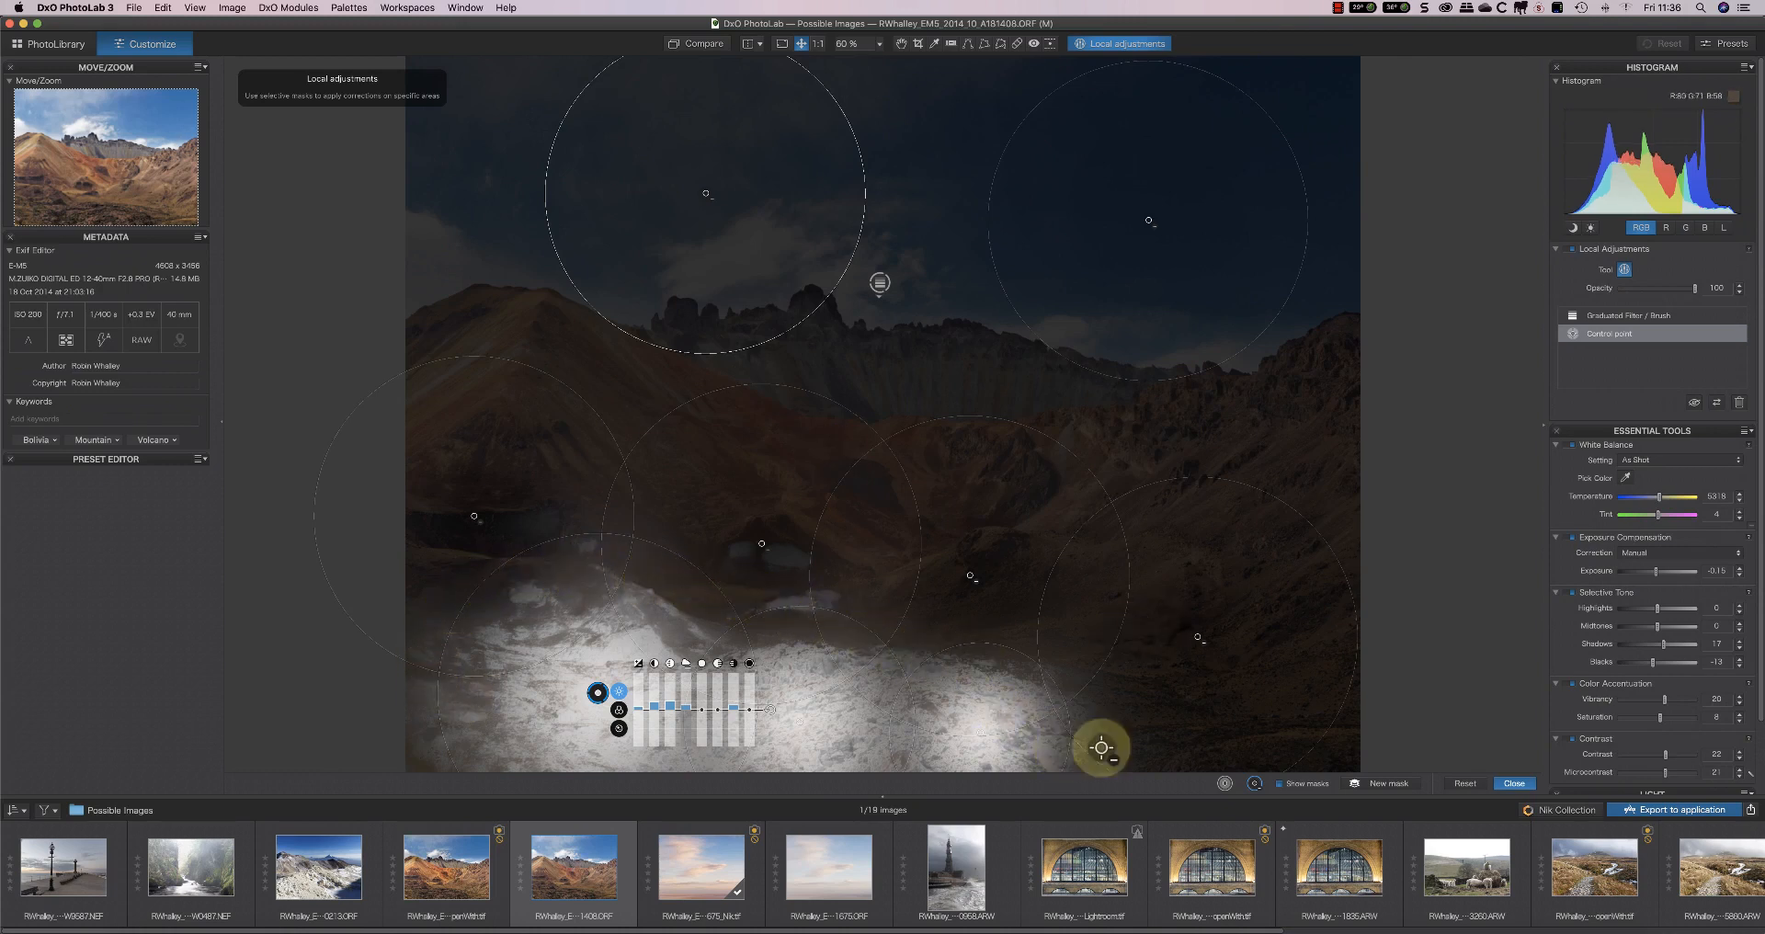
left_click(1301, 787)
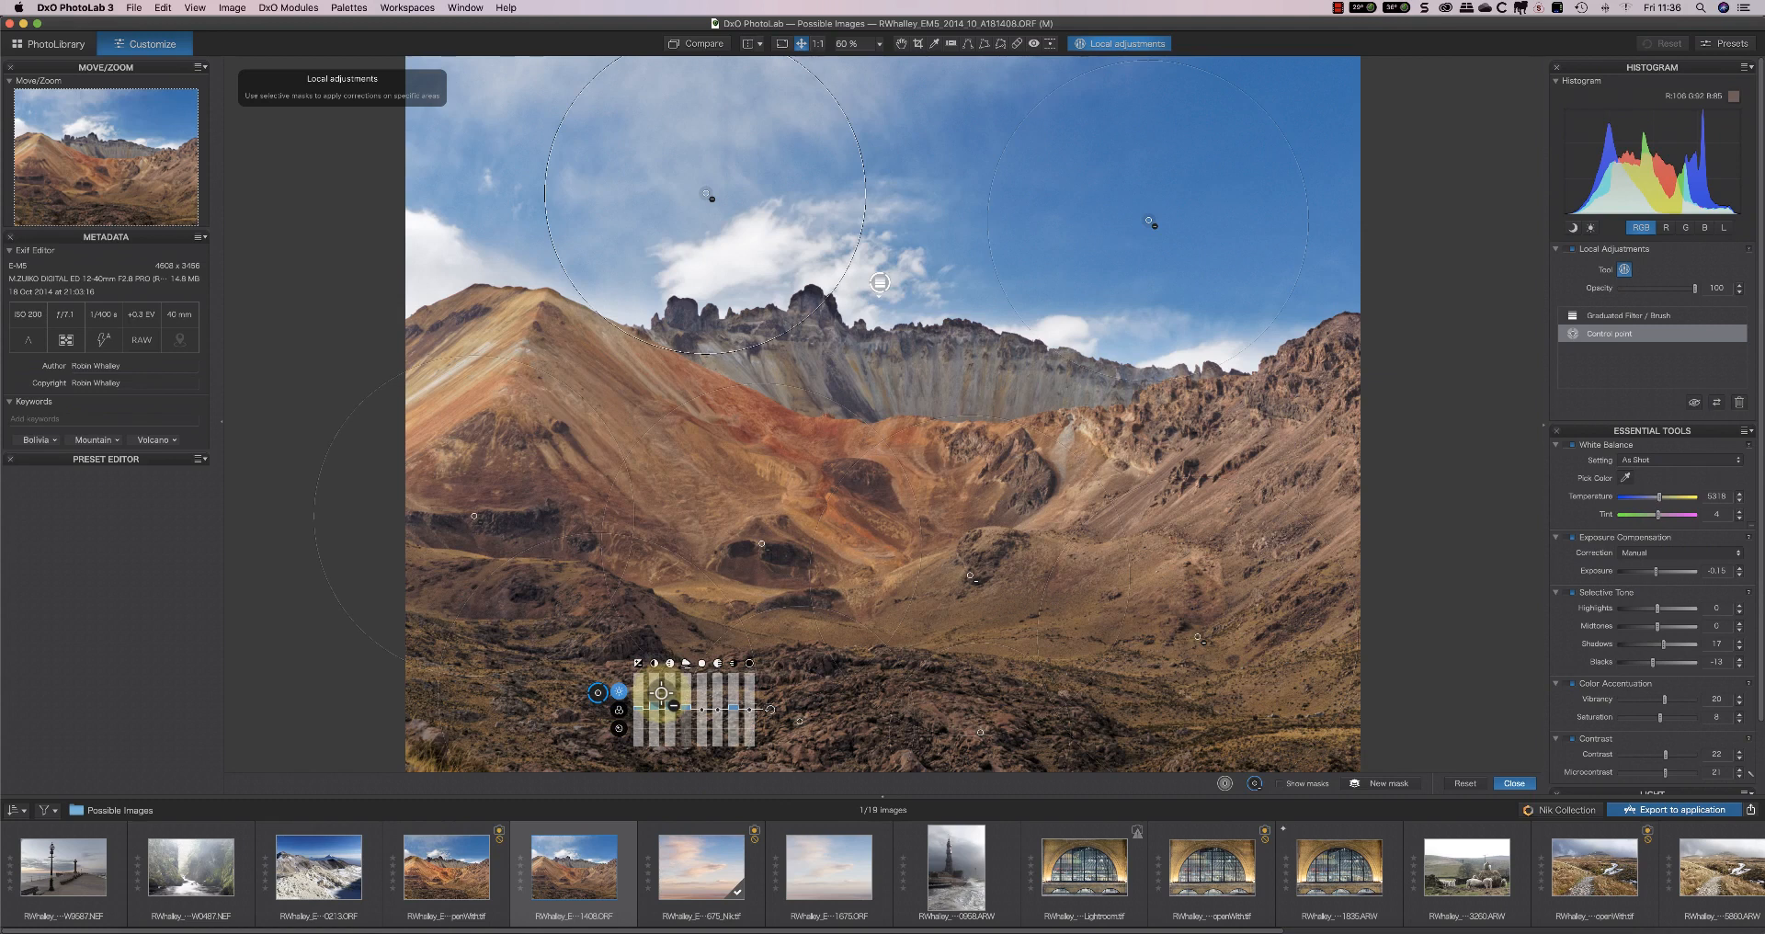
- Fine-tune the foreground mask's colour and exposure, and compare the photo with the mask off and on
left_click(619, 710)
left_click_drag(638, 708, 639, 705)
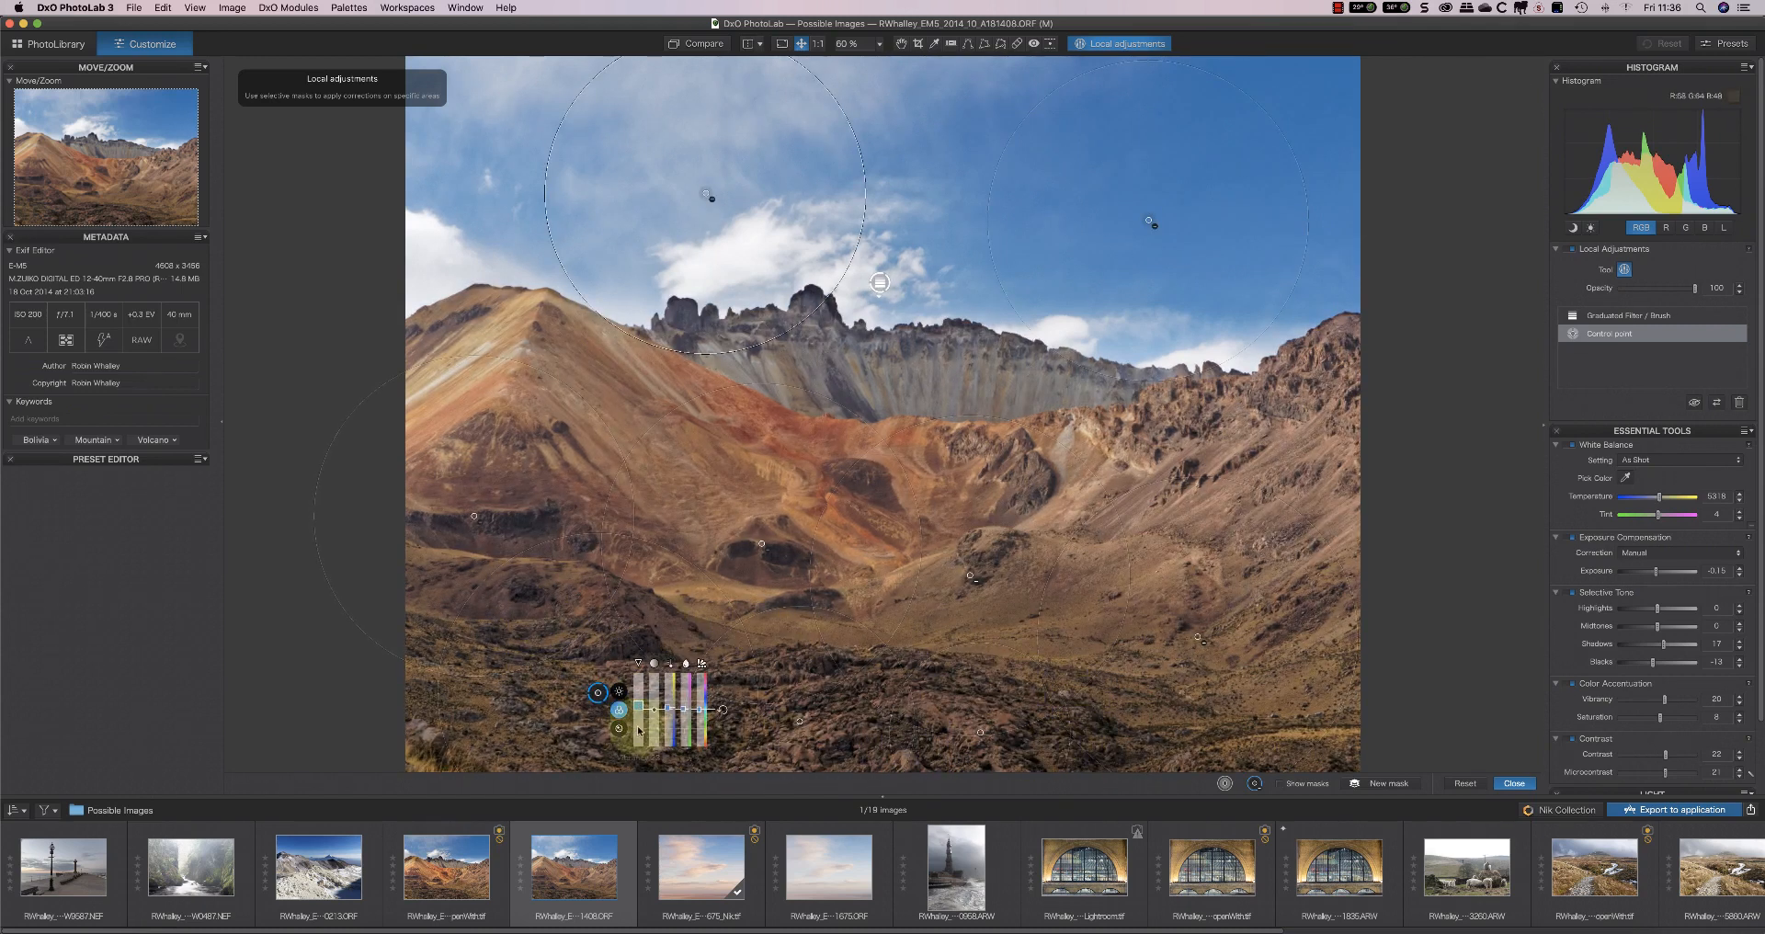
left_click(618, 691)
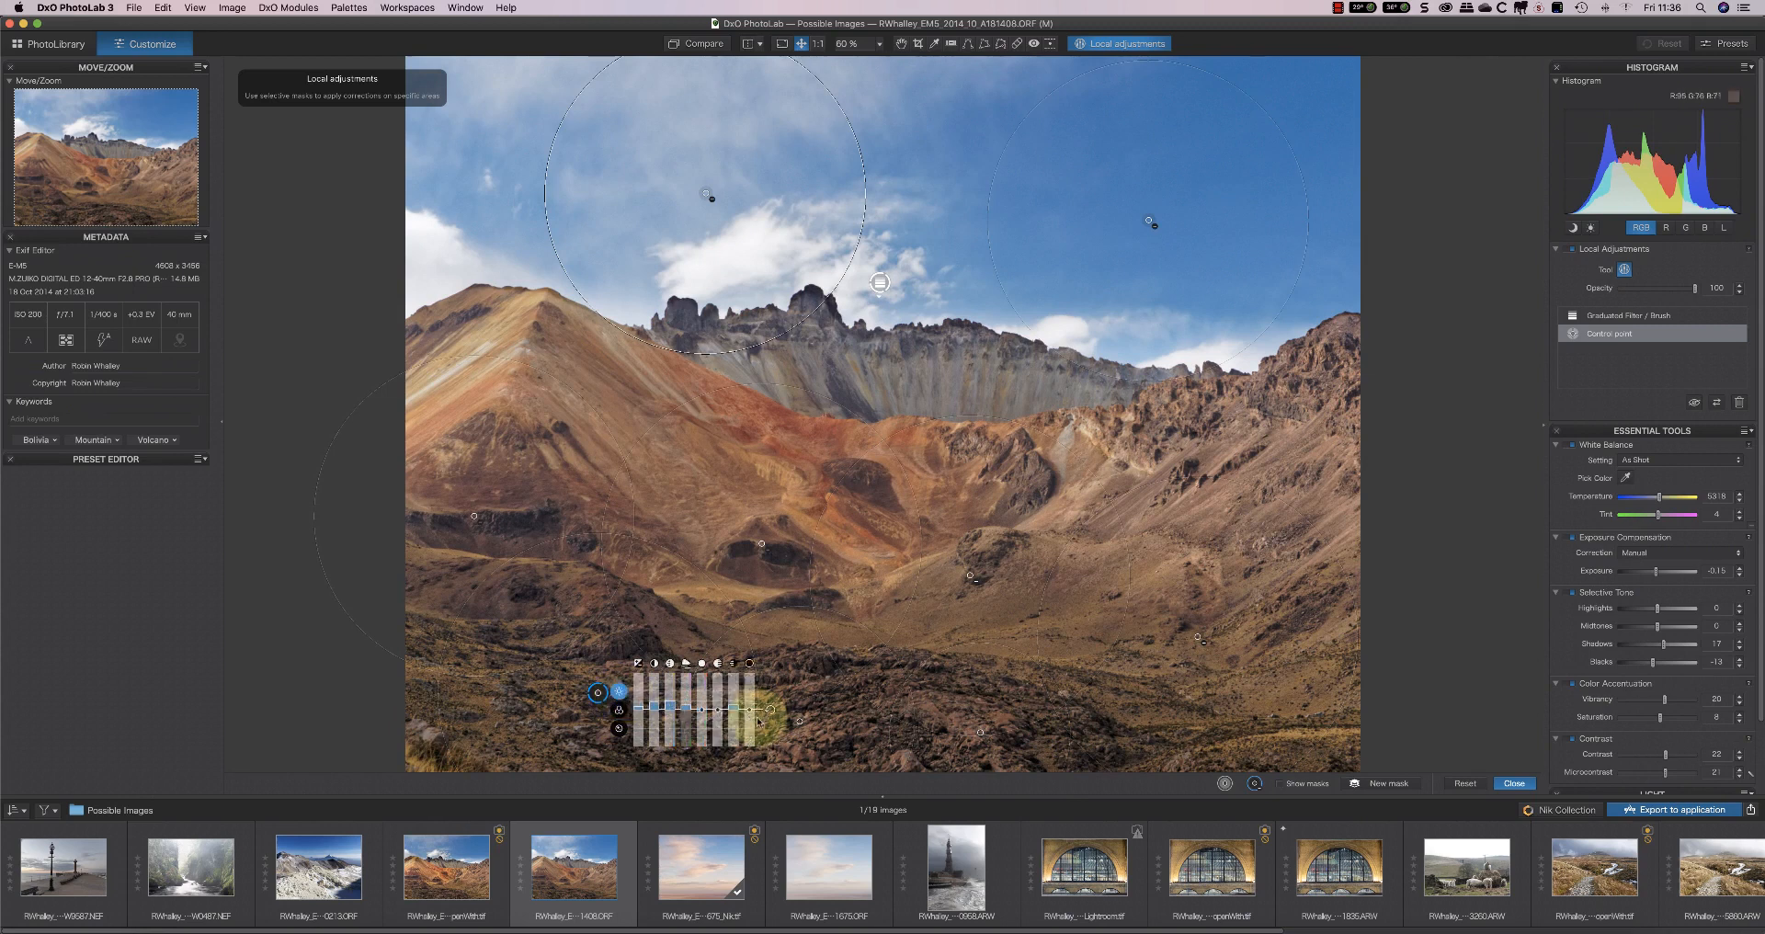
left_click_drag(639, 714, 641, 710)
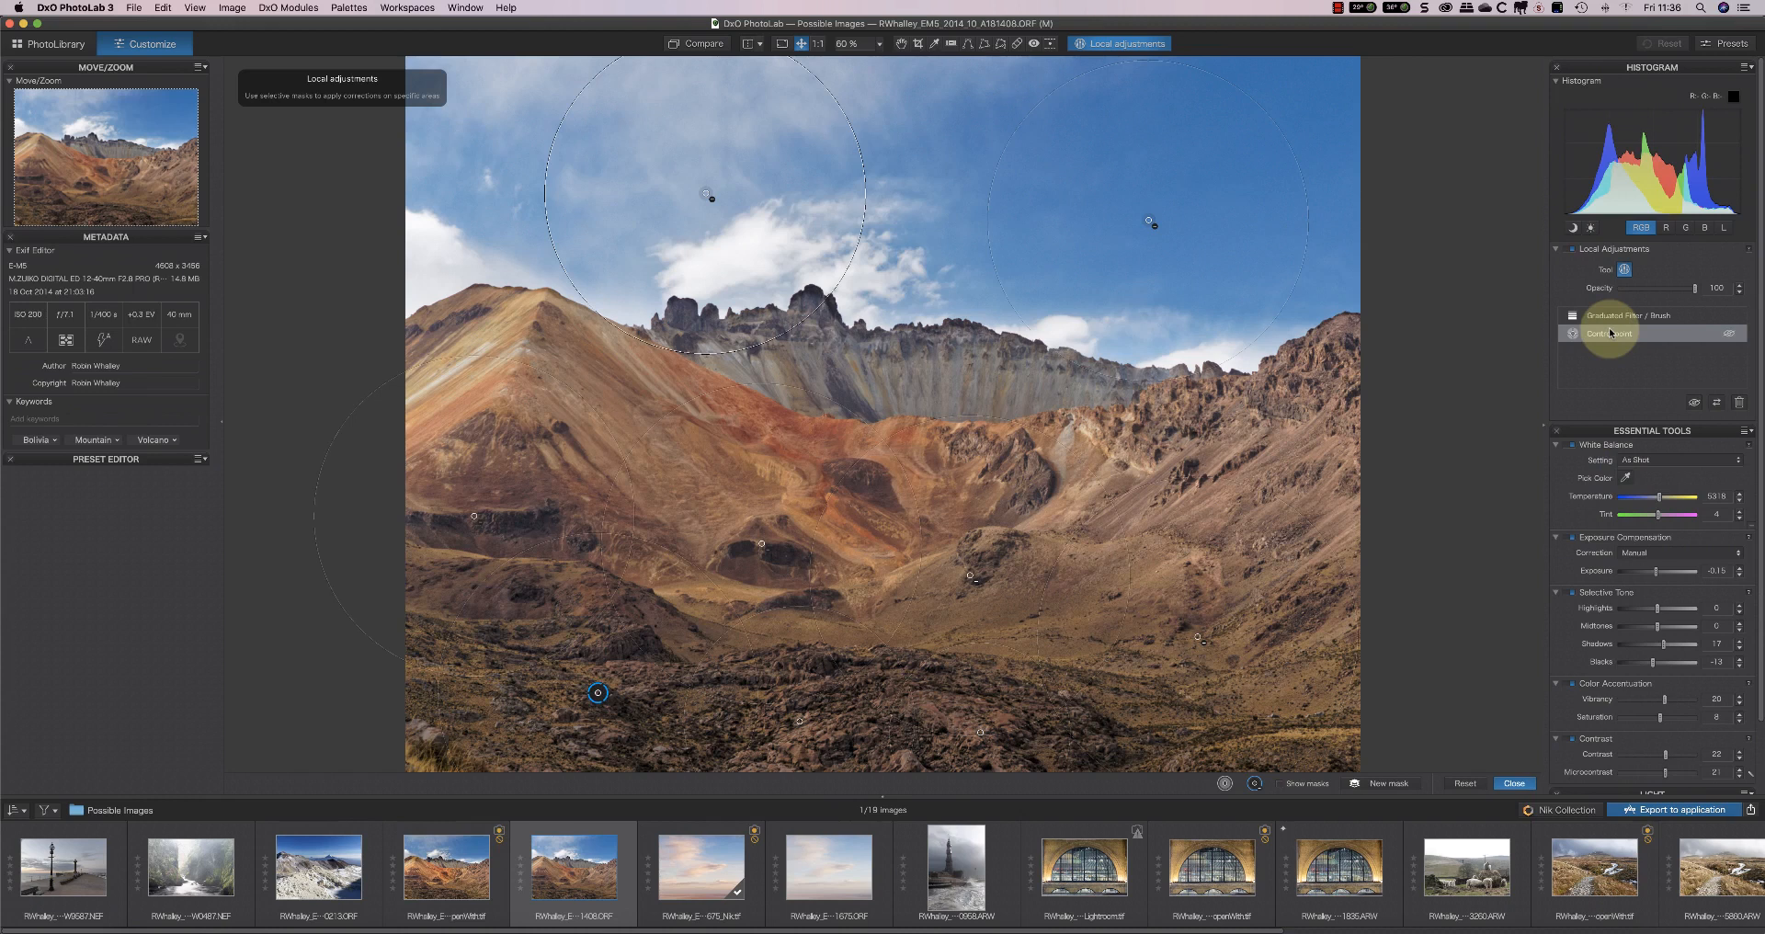
left_click(1729, 334)
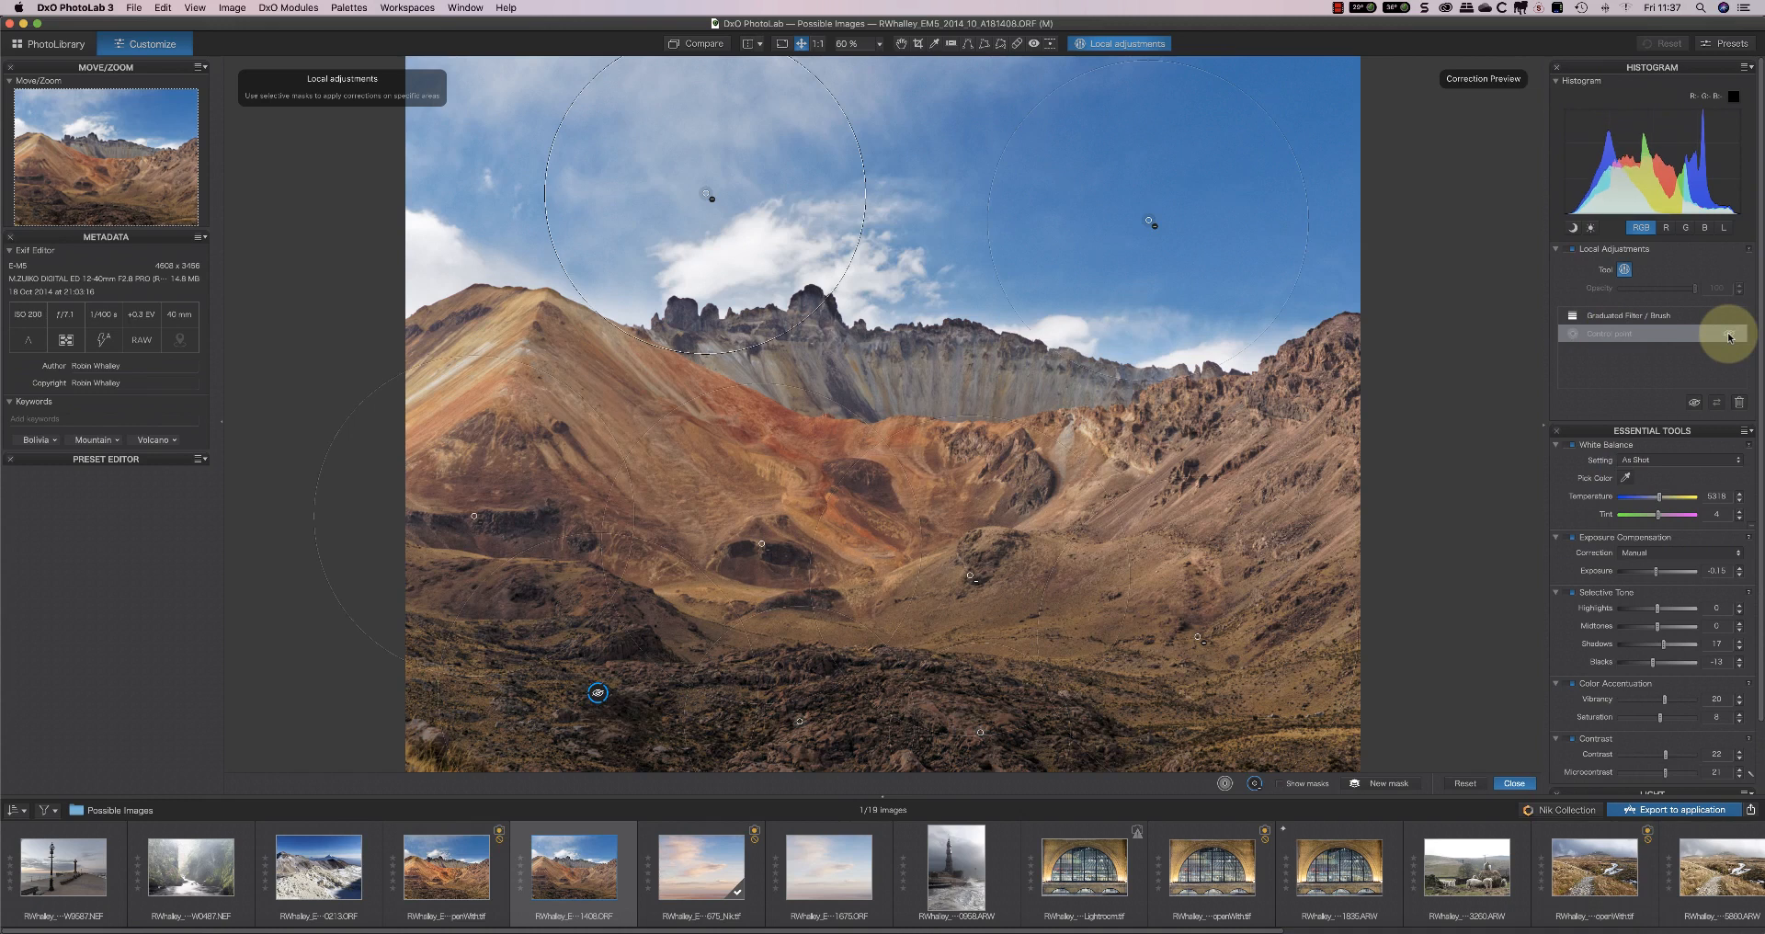
left_click(1728, 335)
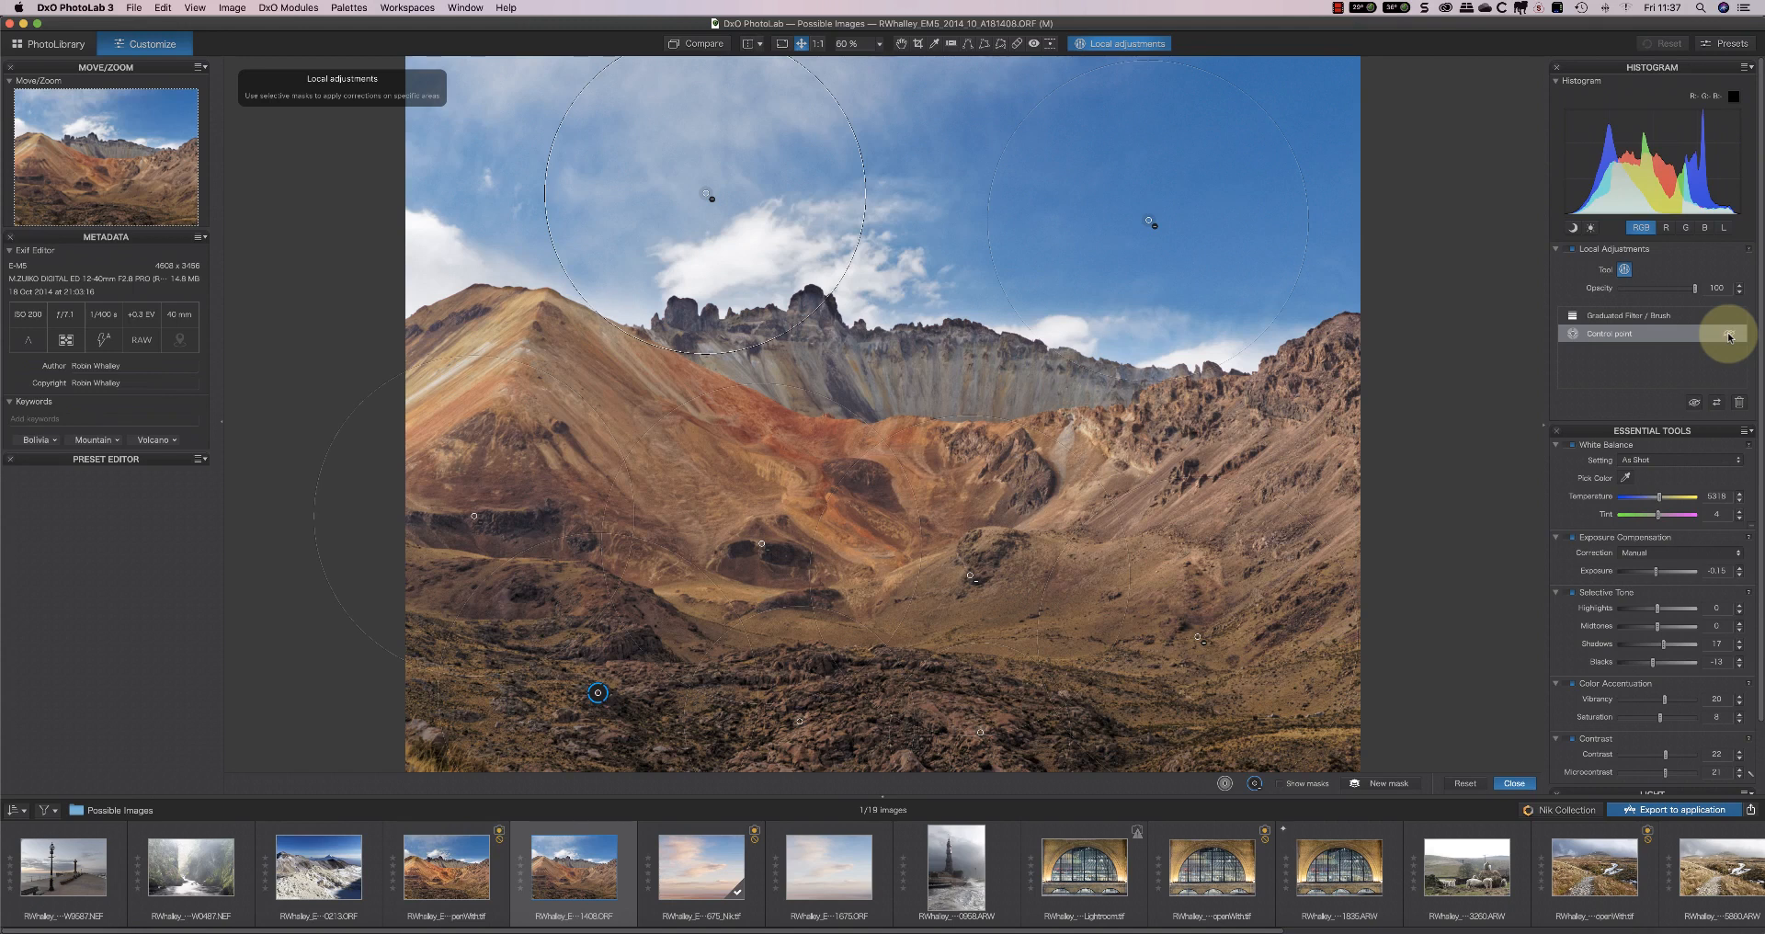
- Create a new mask with a control point on the left mountain slope, enlarge its radius and reposition it using the mask overlay
left_click(1373, 784)
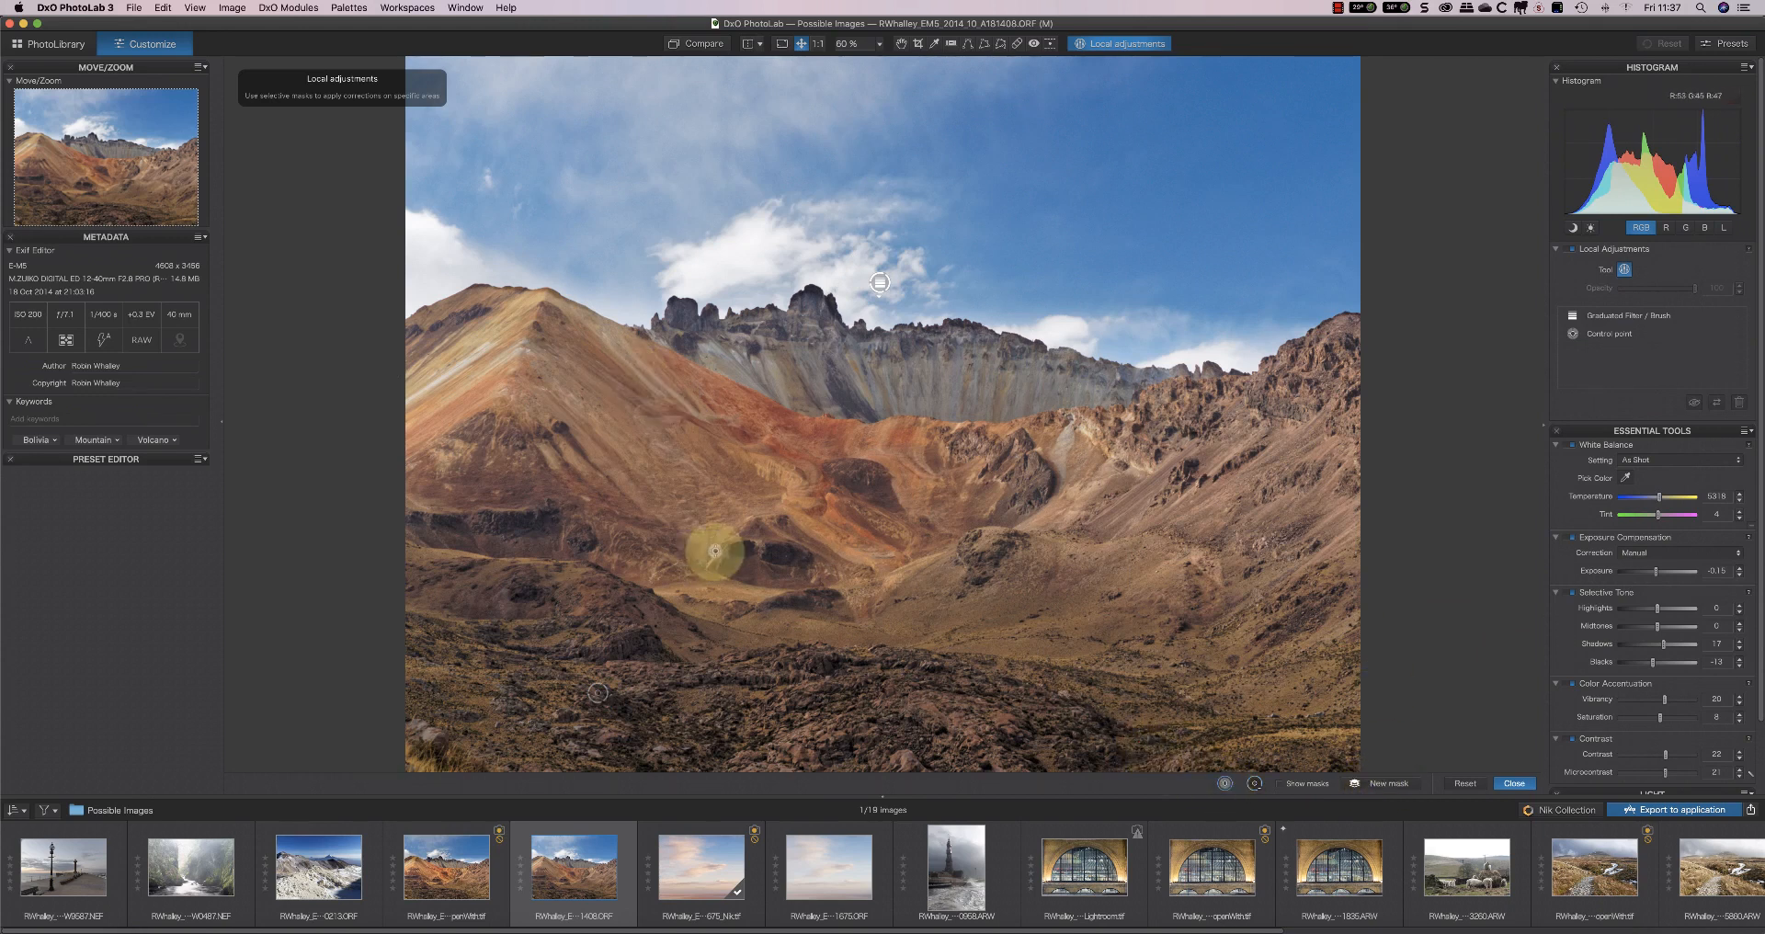
left_click(571, 404)
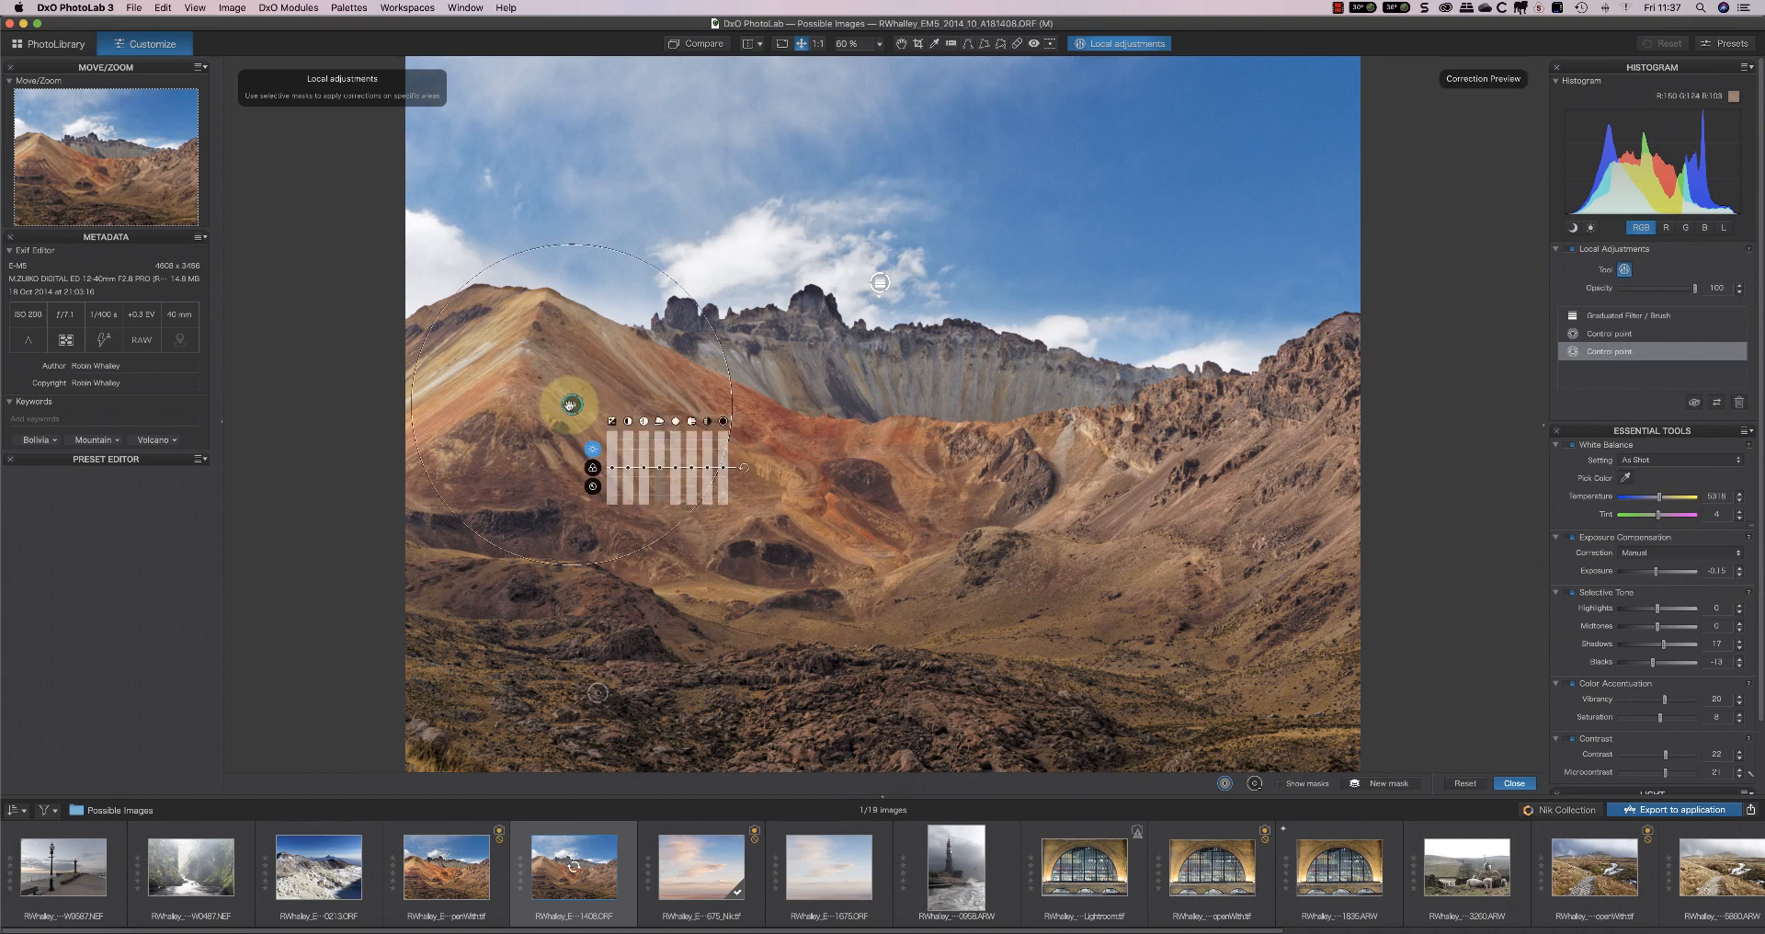
left_click(1277, 783)
left_click_drag(578, 393, 576, 390)
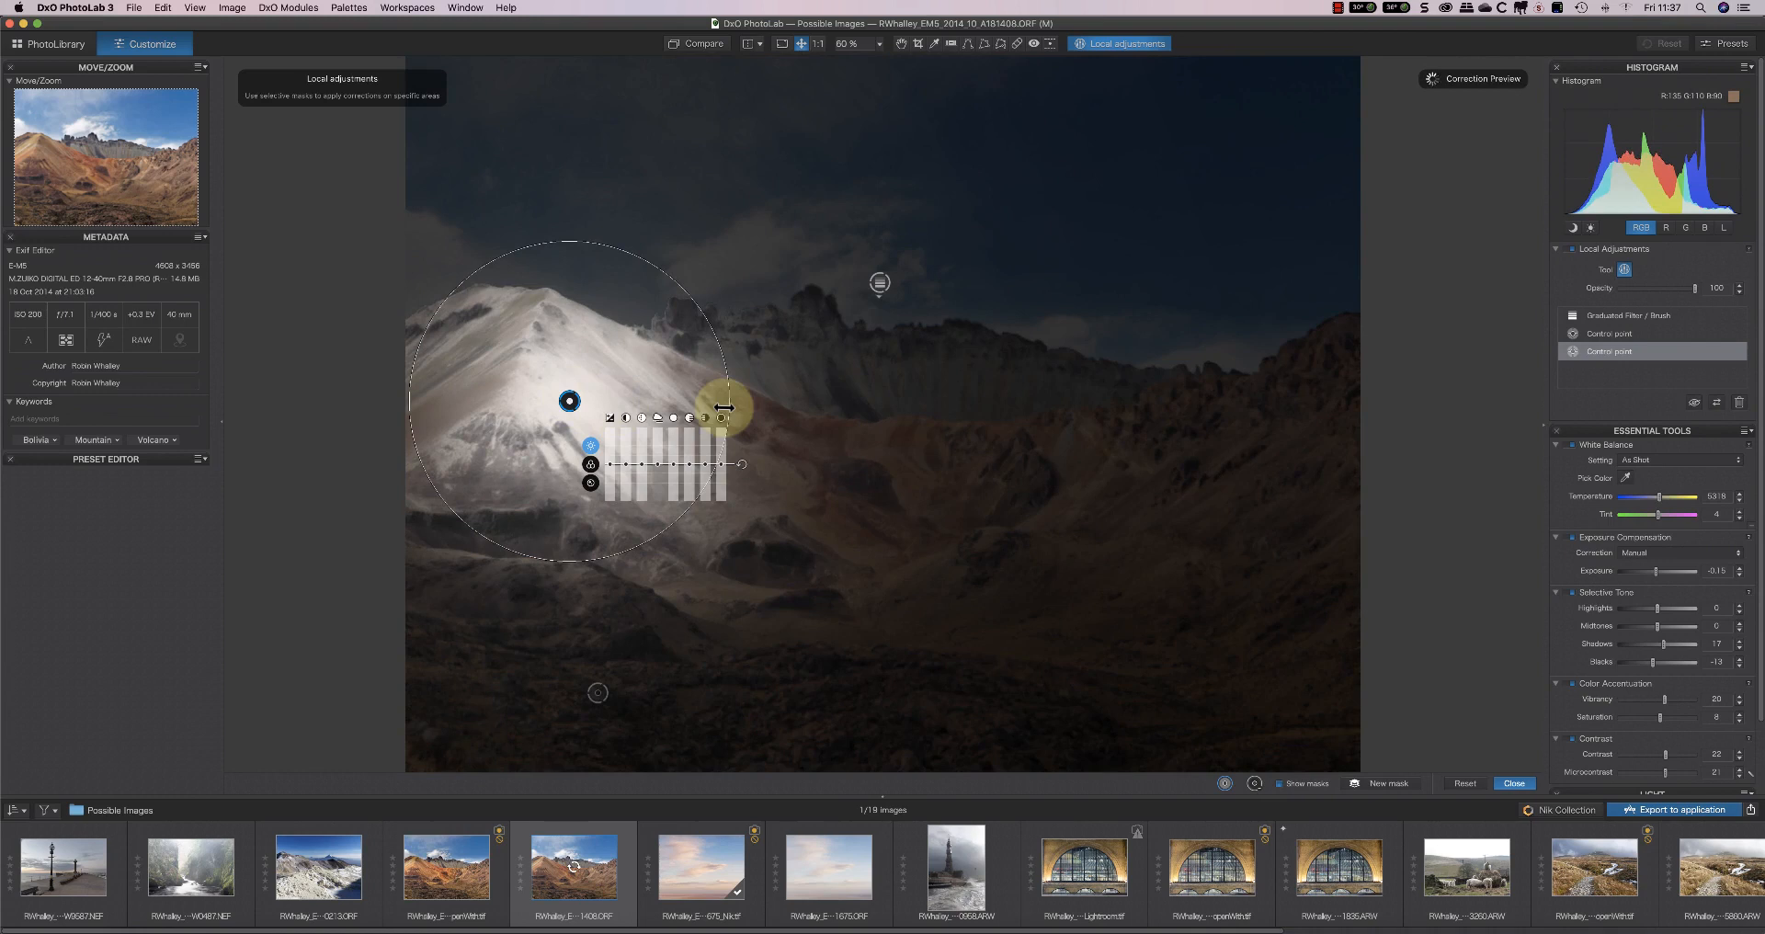
left_click_drag(724, 408, 764, 406)
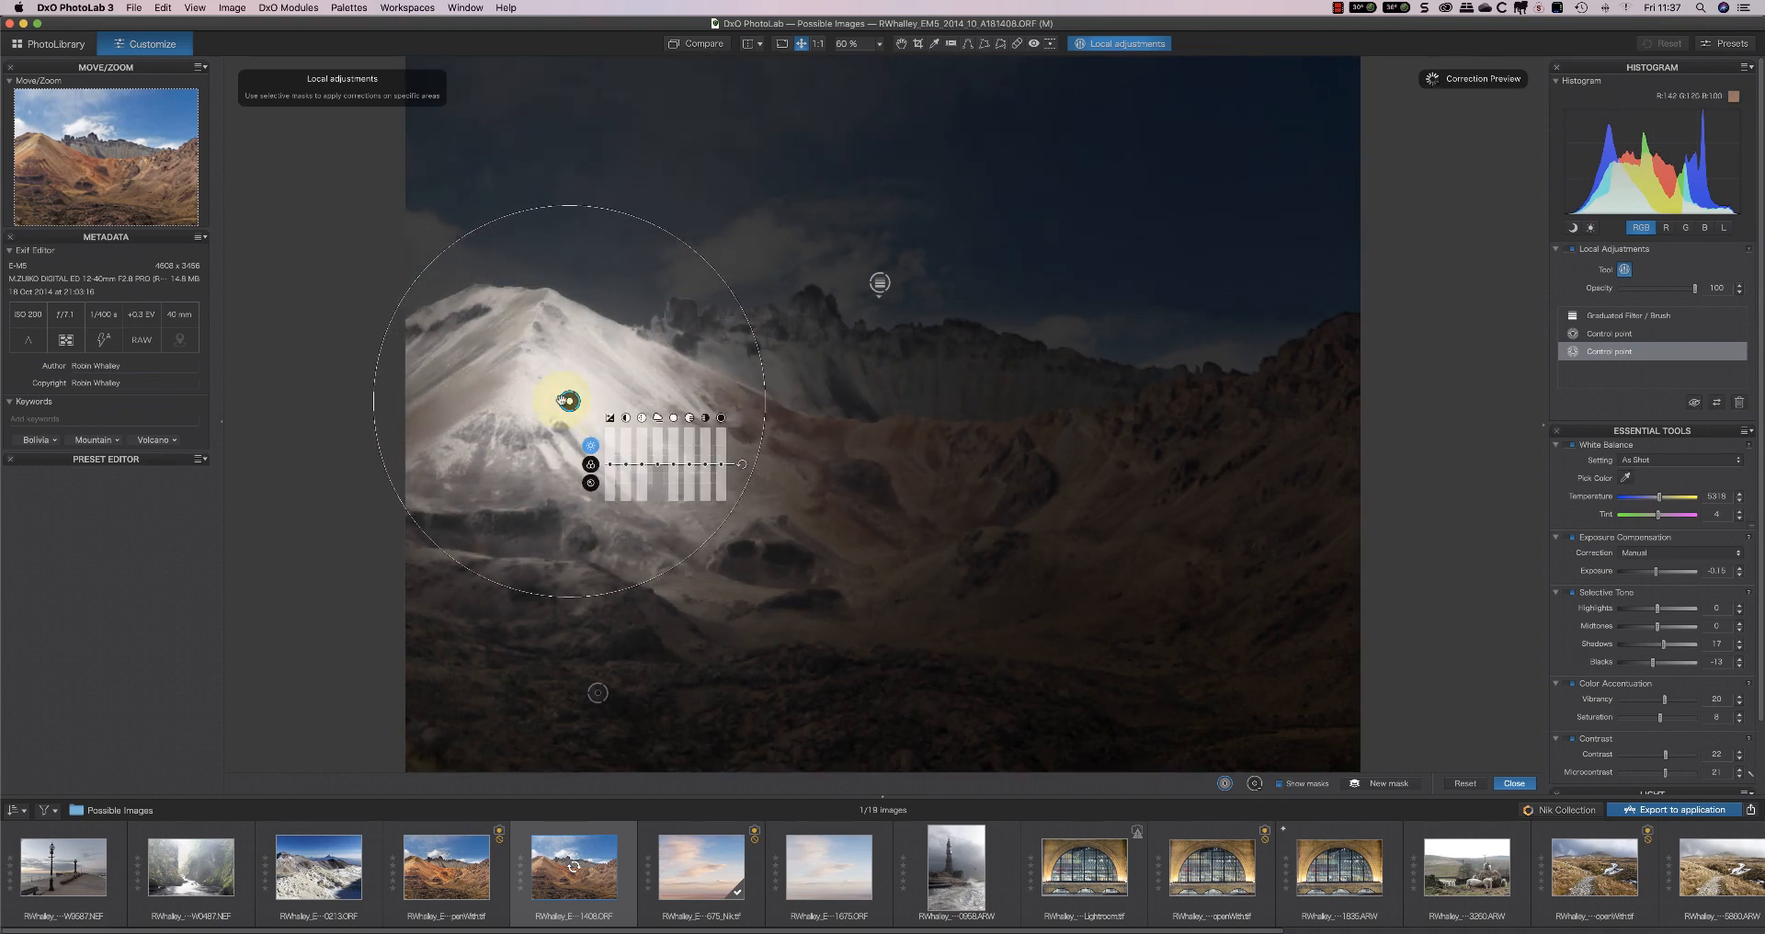
left_click_drag(570, 401, 559, 412)
left_click(1276, 783)
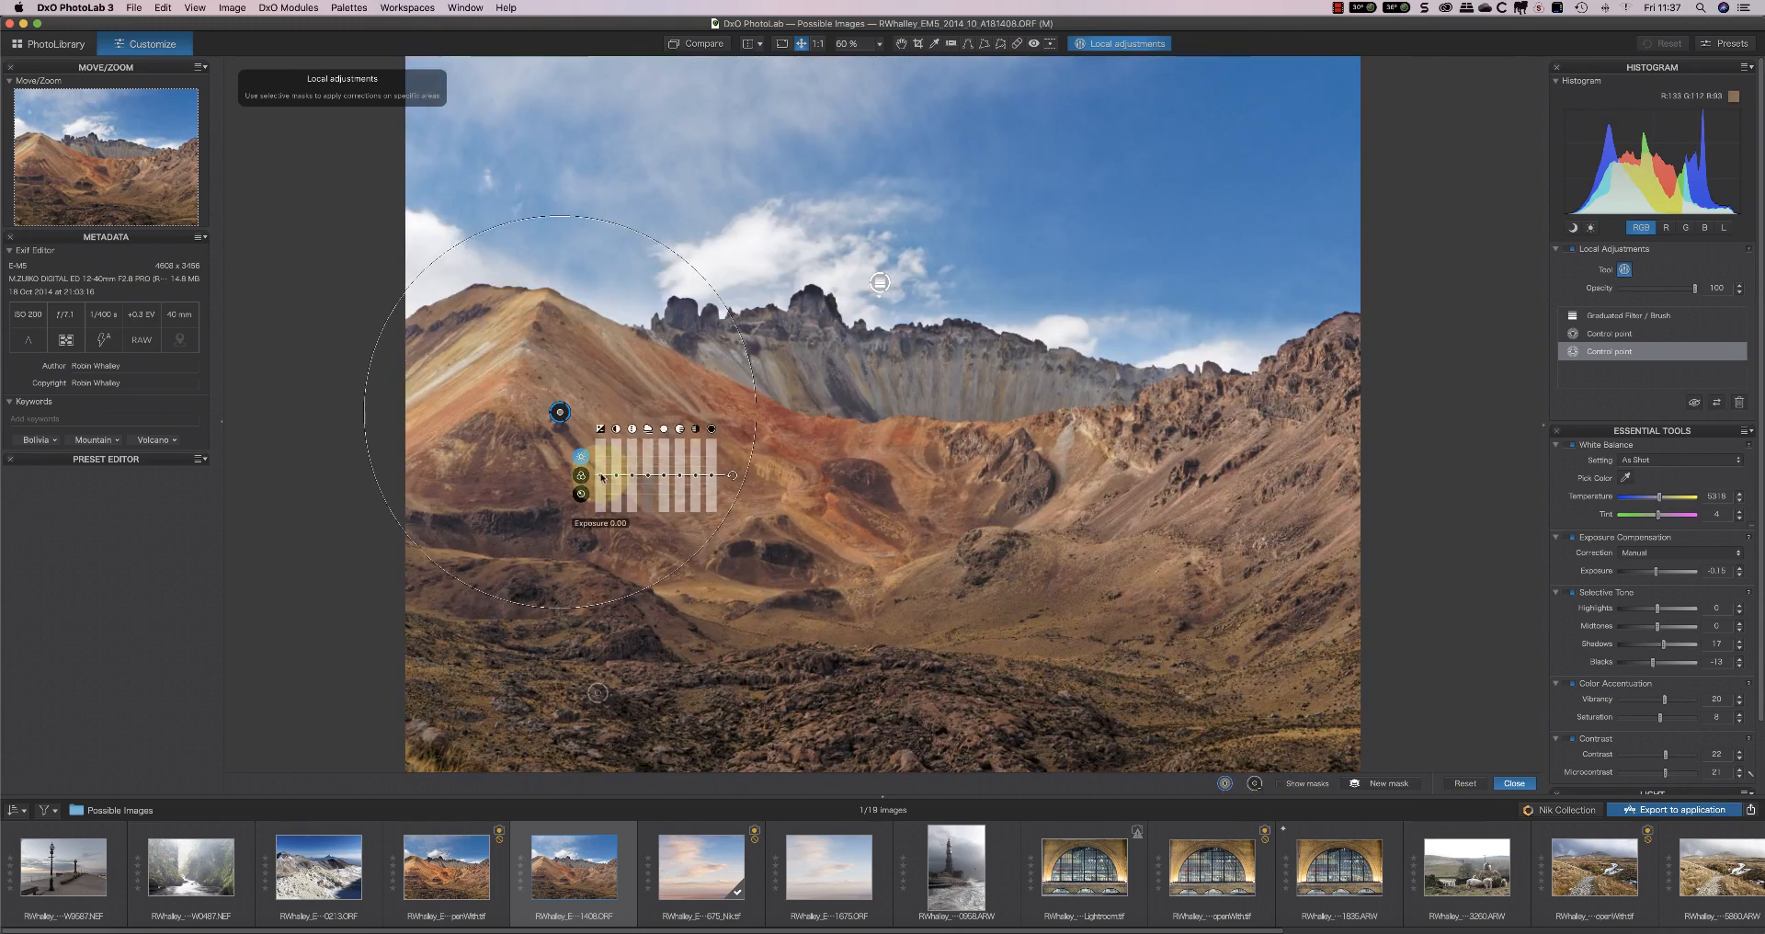
- Raise Contrast, Microcontrast and ClearView Plus and adjust the colour sliders for the mountain slope mask
left_click_drag(600, 477, 658, 476)
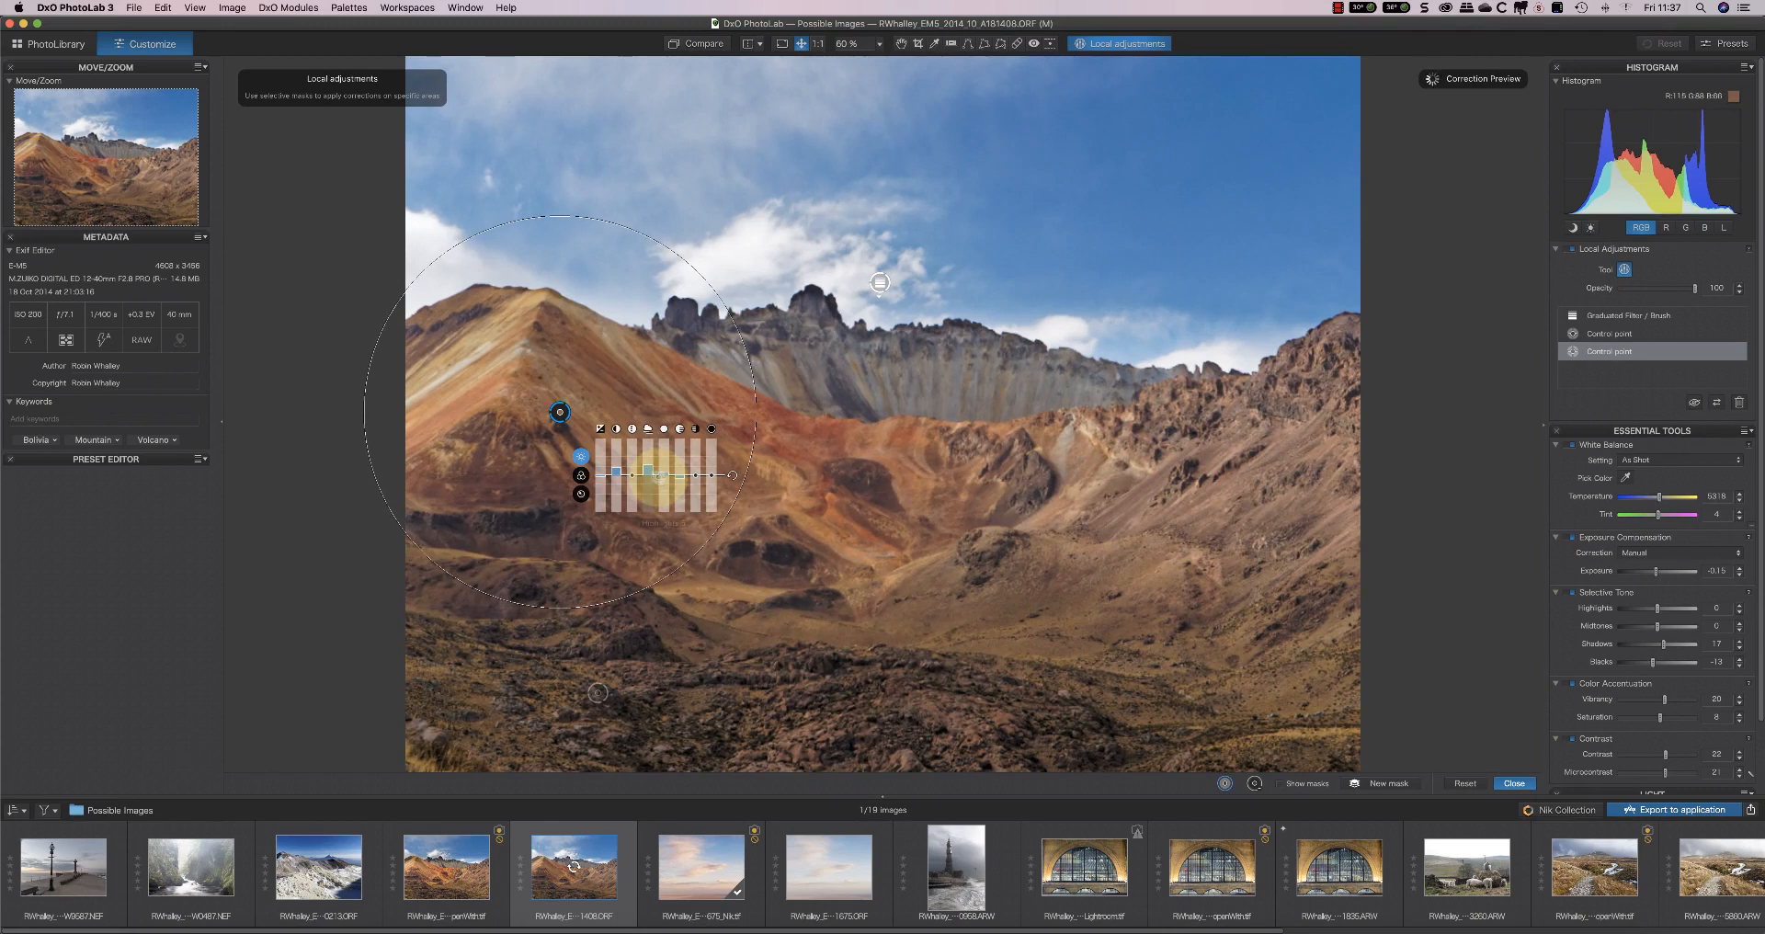
left_click(580, 475)
left_click_drag(600, 474, 631, 469)
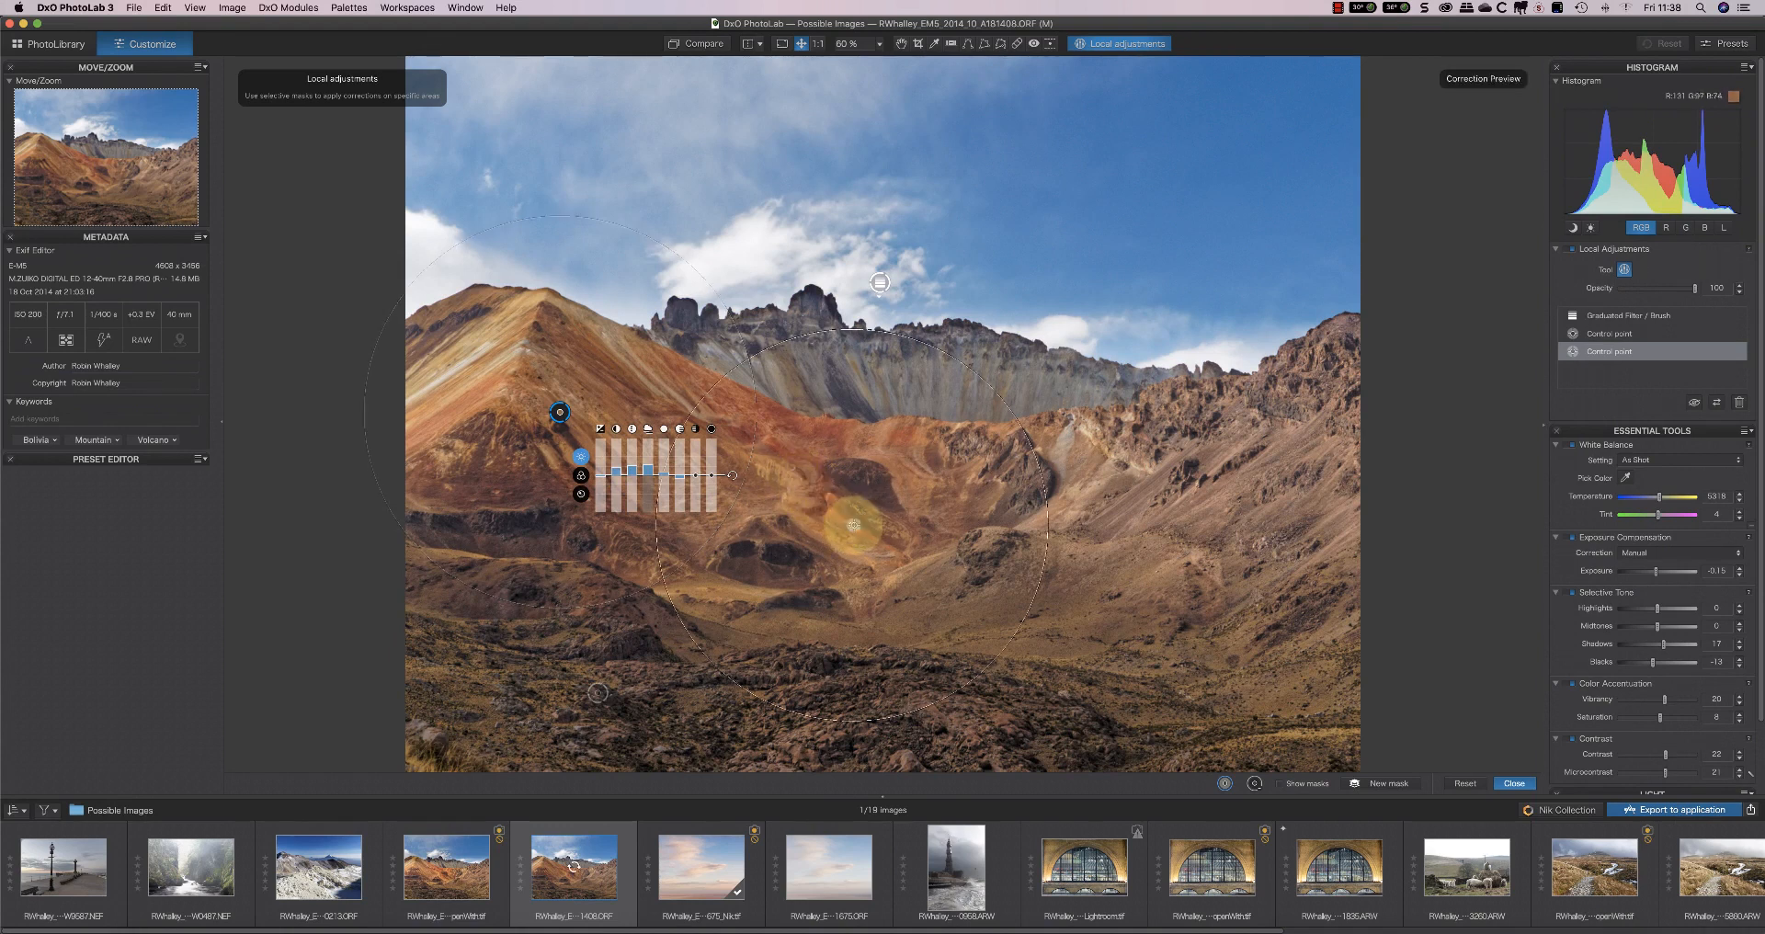
- Extend the slope mask with control points on the central and right-hand slopes, and compare the photo with it off and on
left_click(1088, 523)
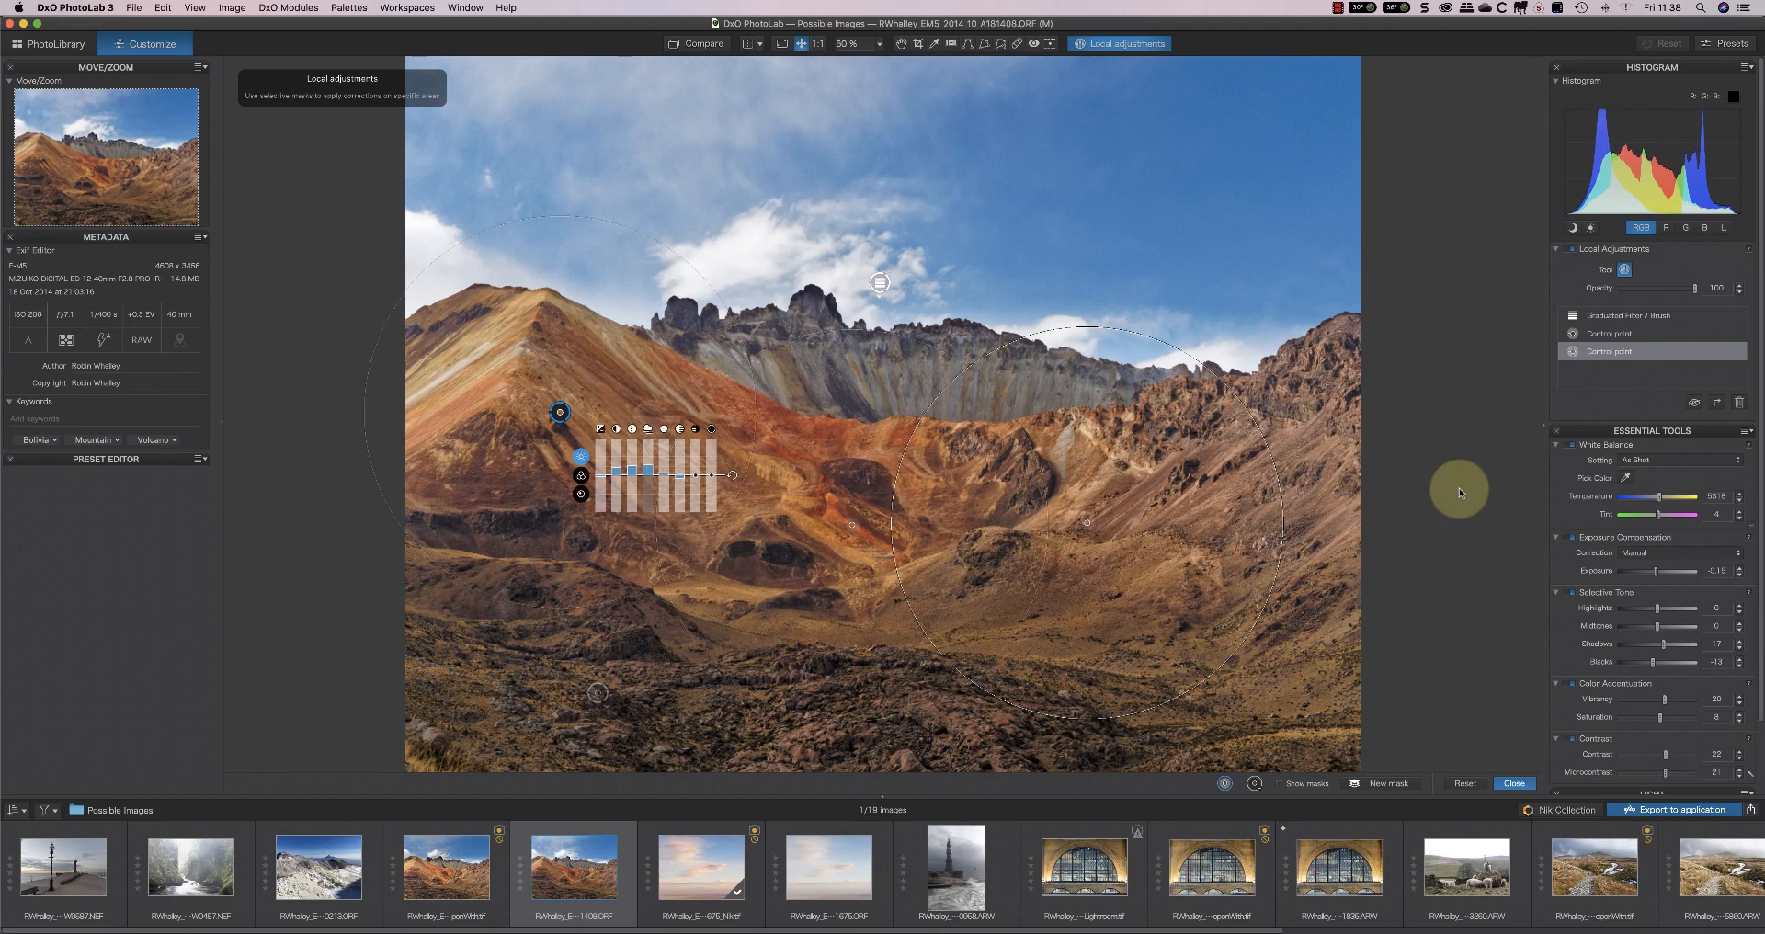
left_click(1734, 353)
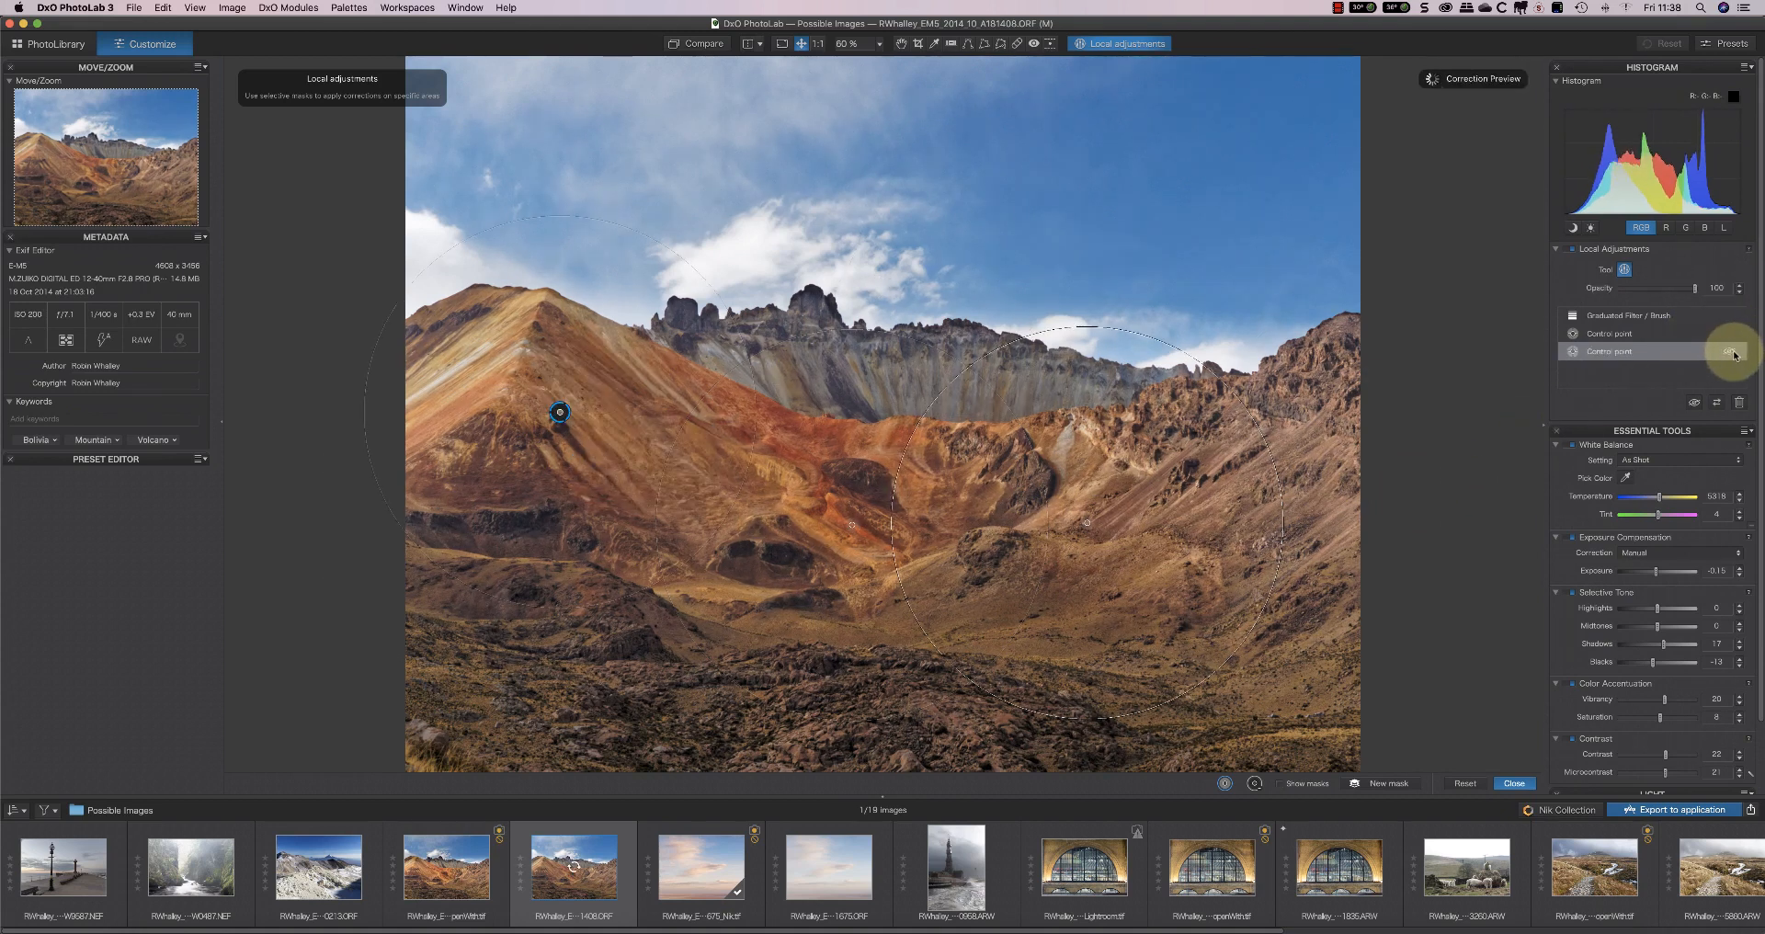
left_click(1733, 354)
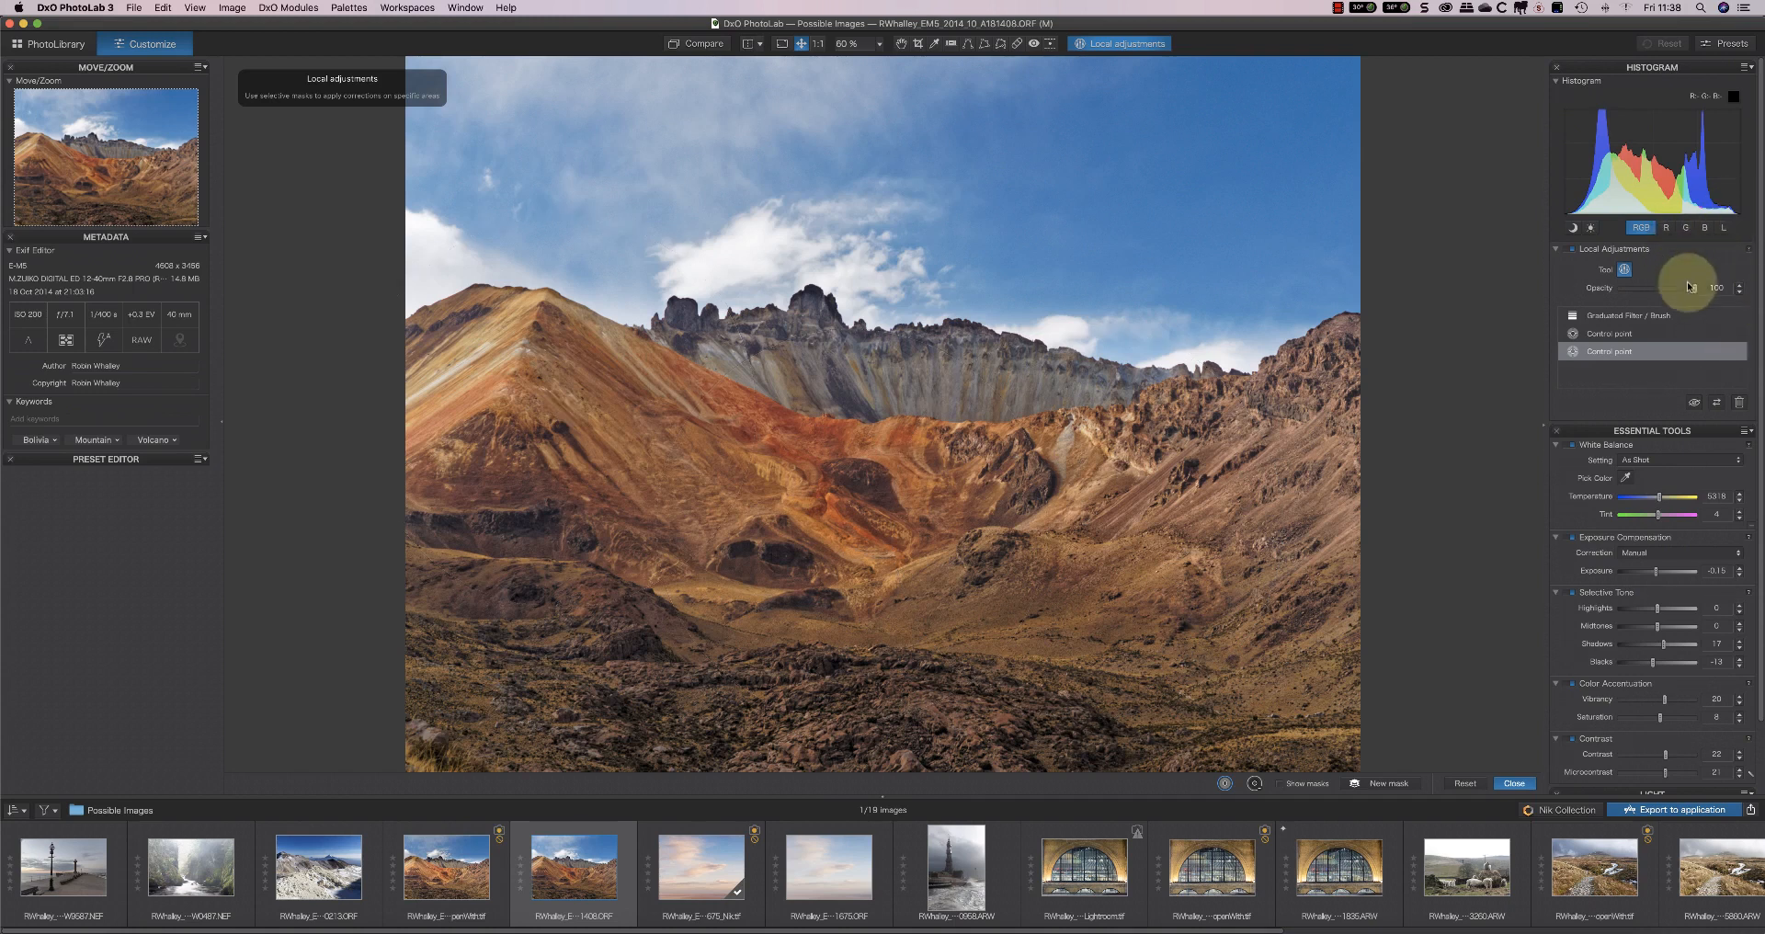
- Reduce the mountain slope mask's opacity to 84 and compare the photo with local adjustments off and on
left_click_drag(1695, 287, 1682, 289)
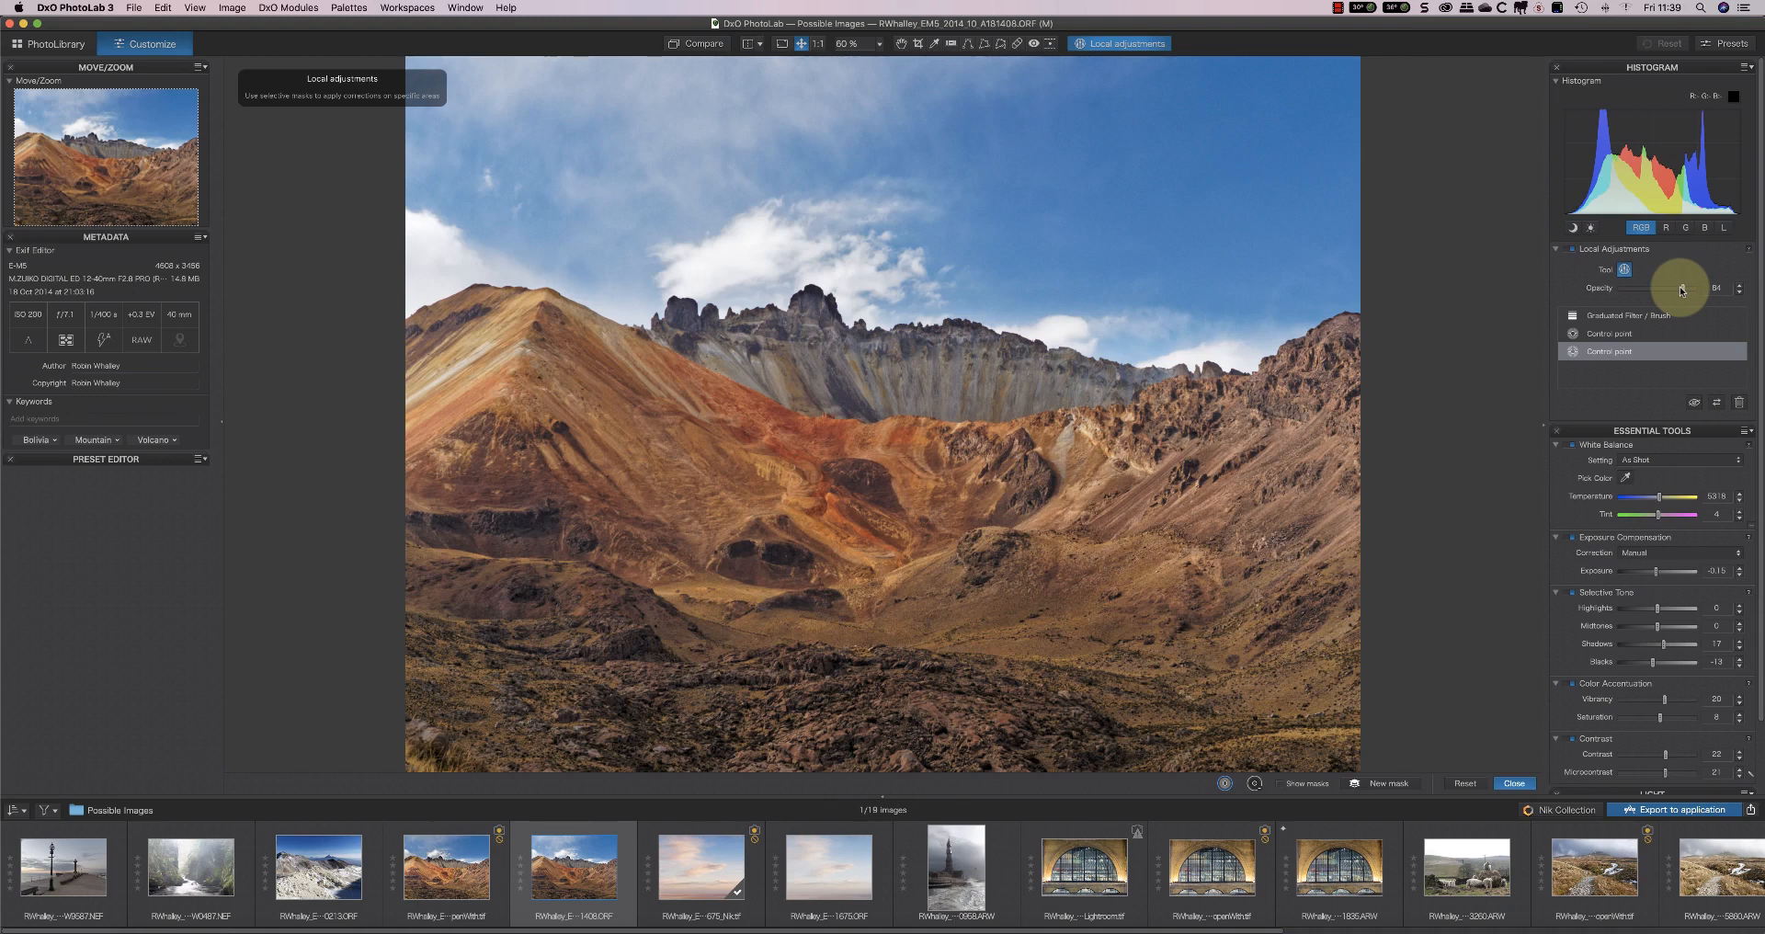
left_click(704, 43)
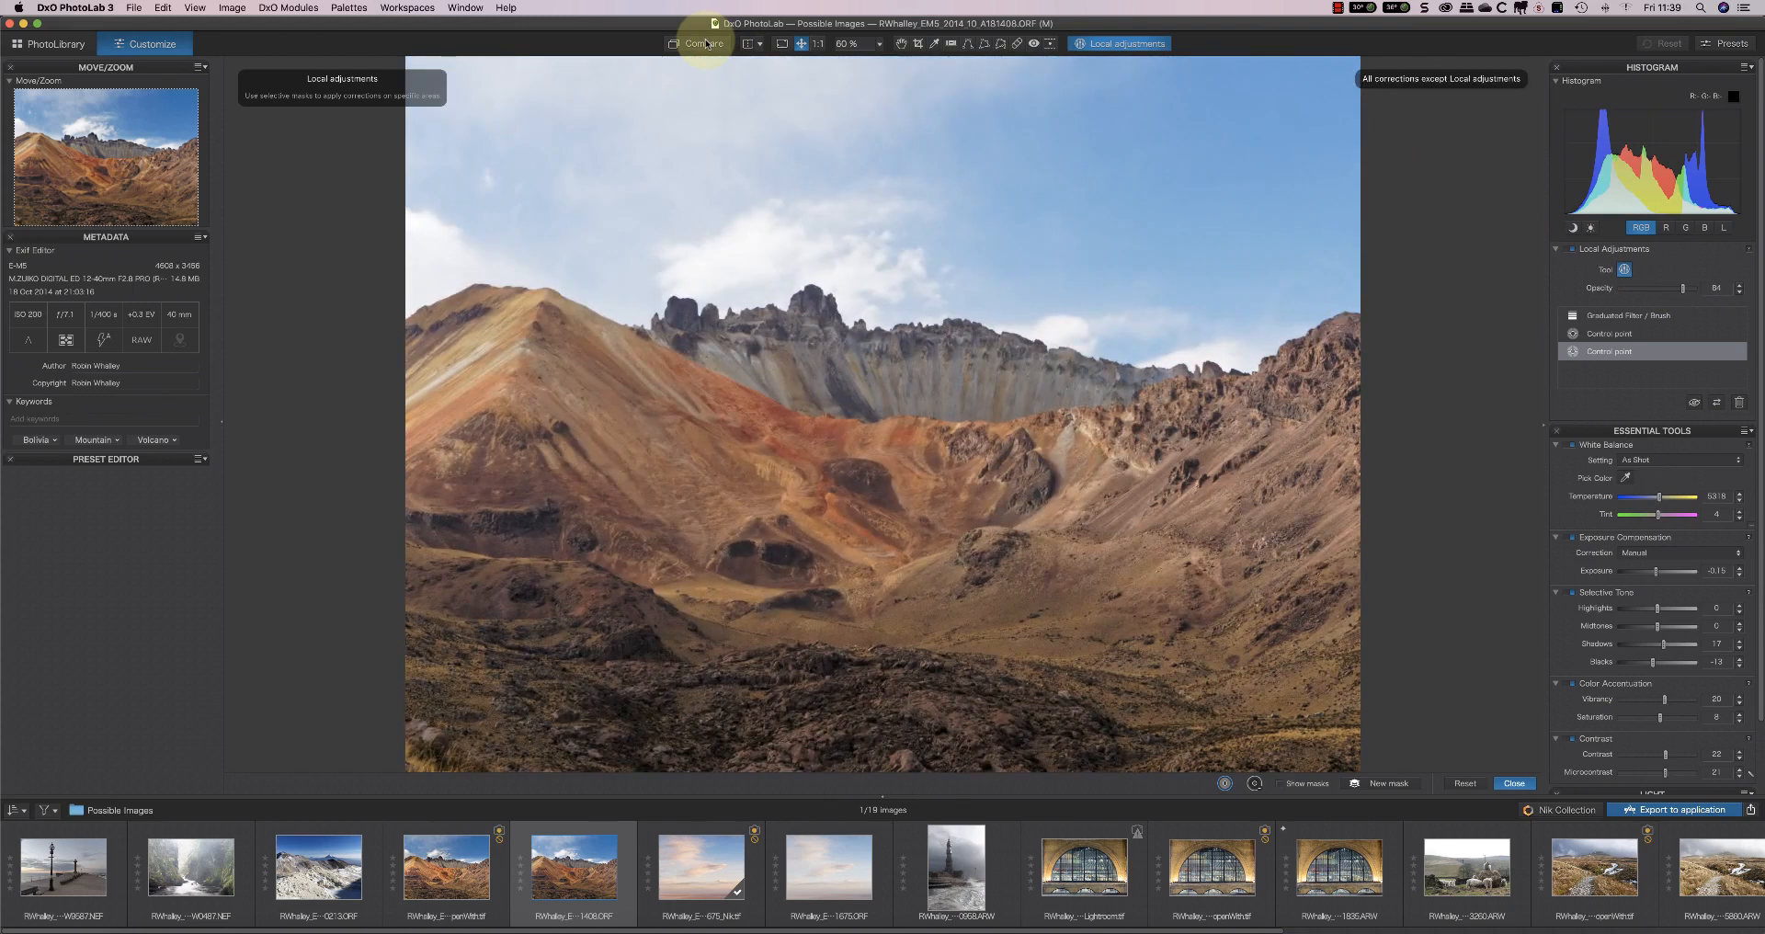
left_click(704, 43)
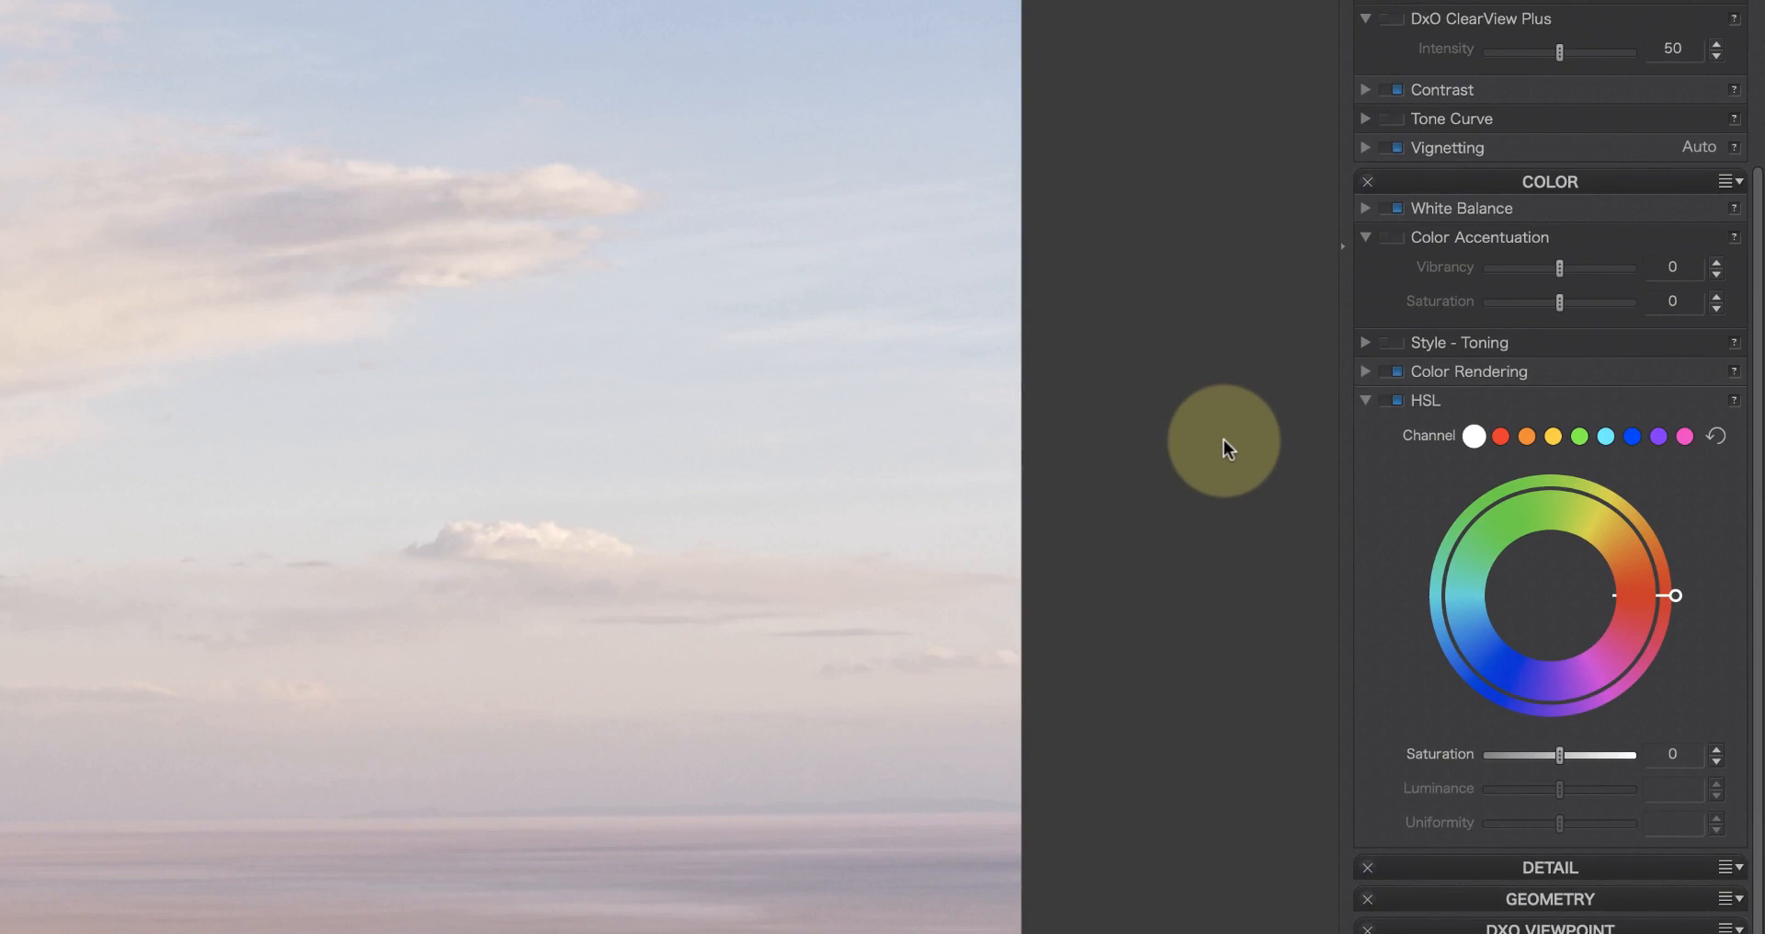
- Go through the HSL colour channels from red to magenta to examine each one's range on the colour wheel
left_click(1498, 434)
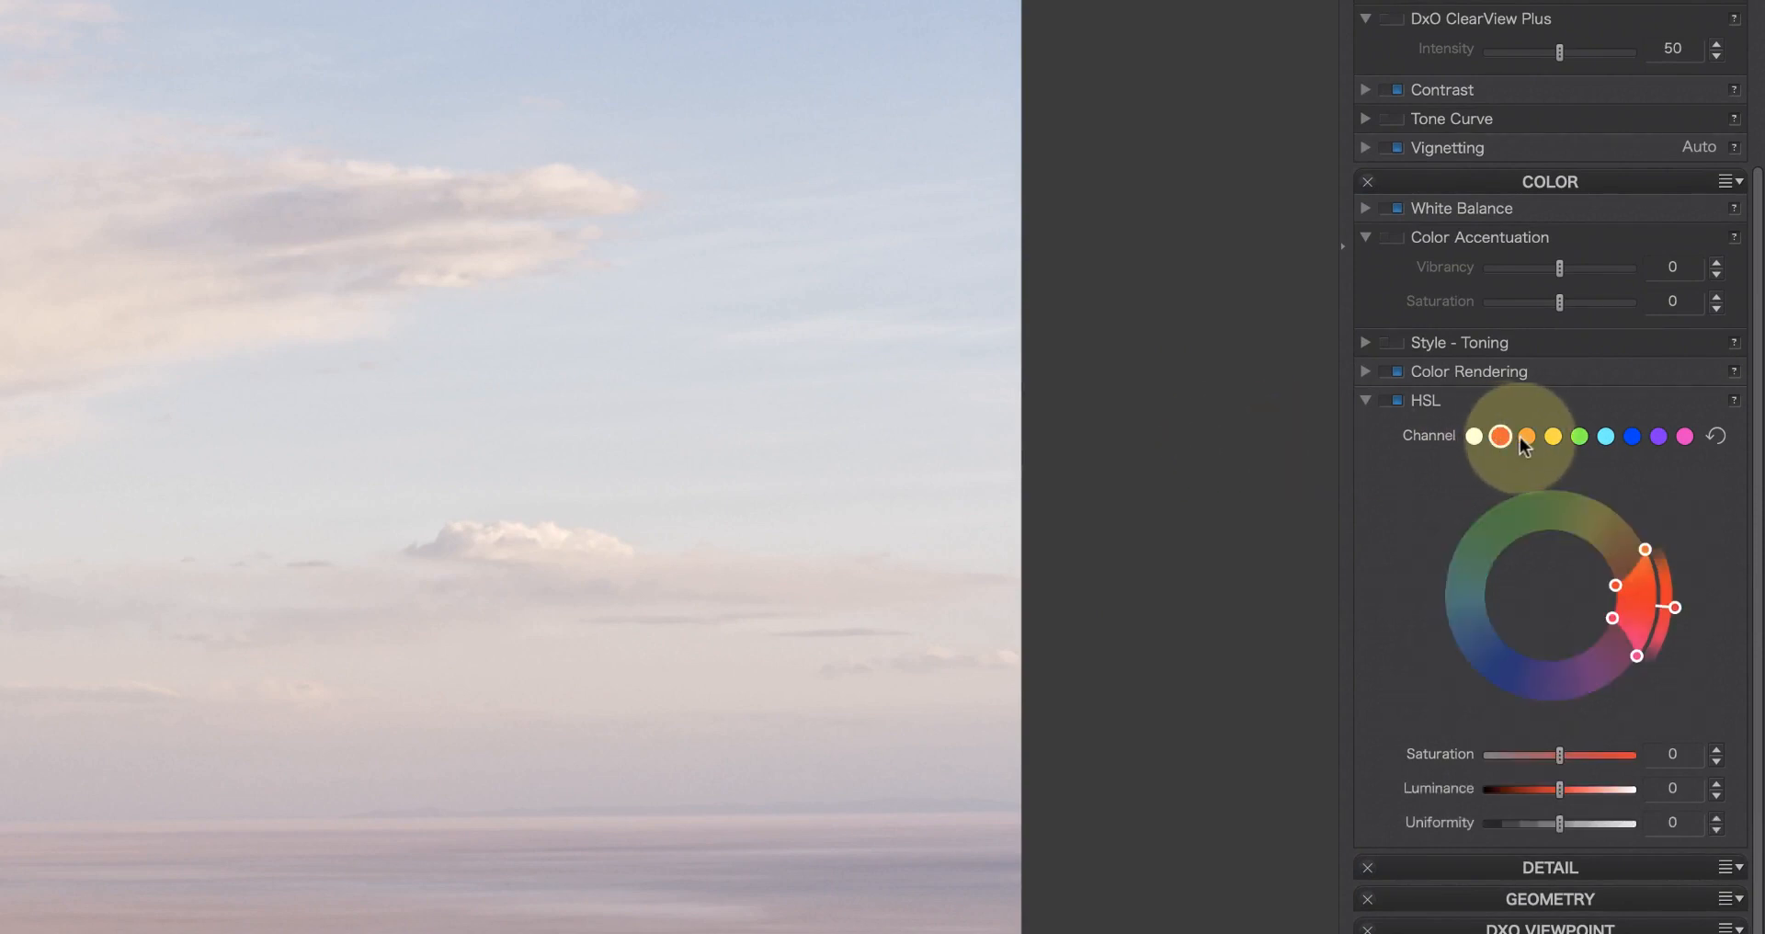
left_click(1524, 433)
left_click(1555, 437)
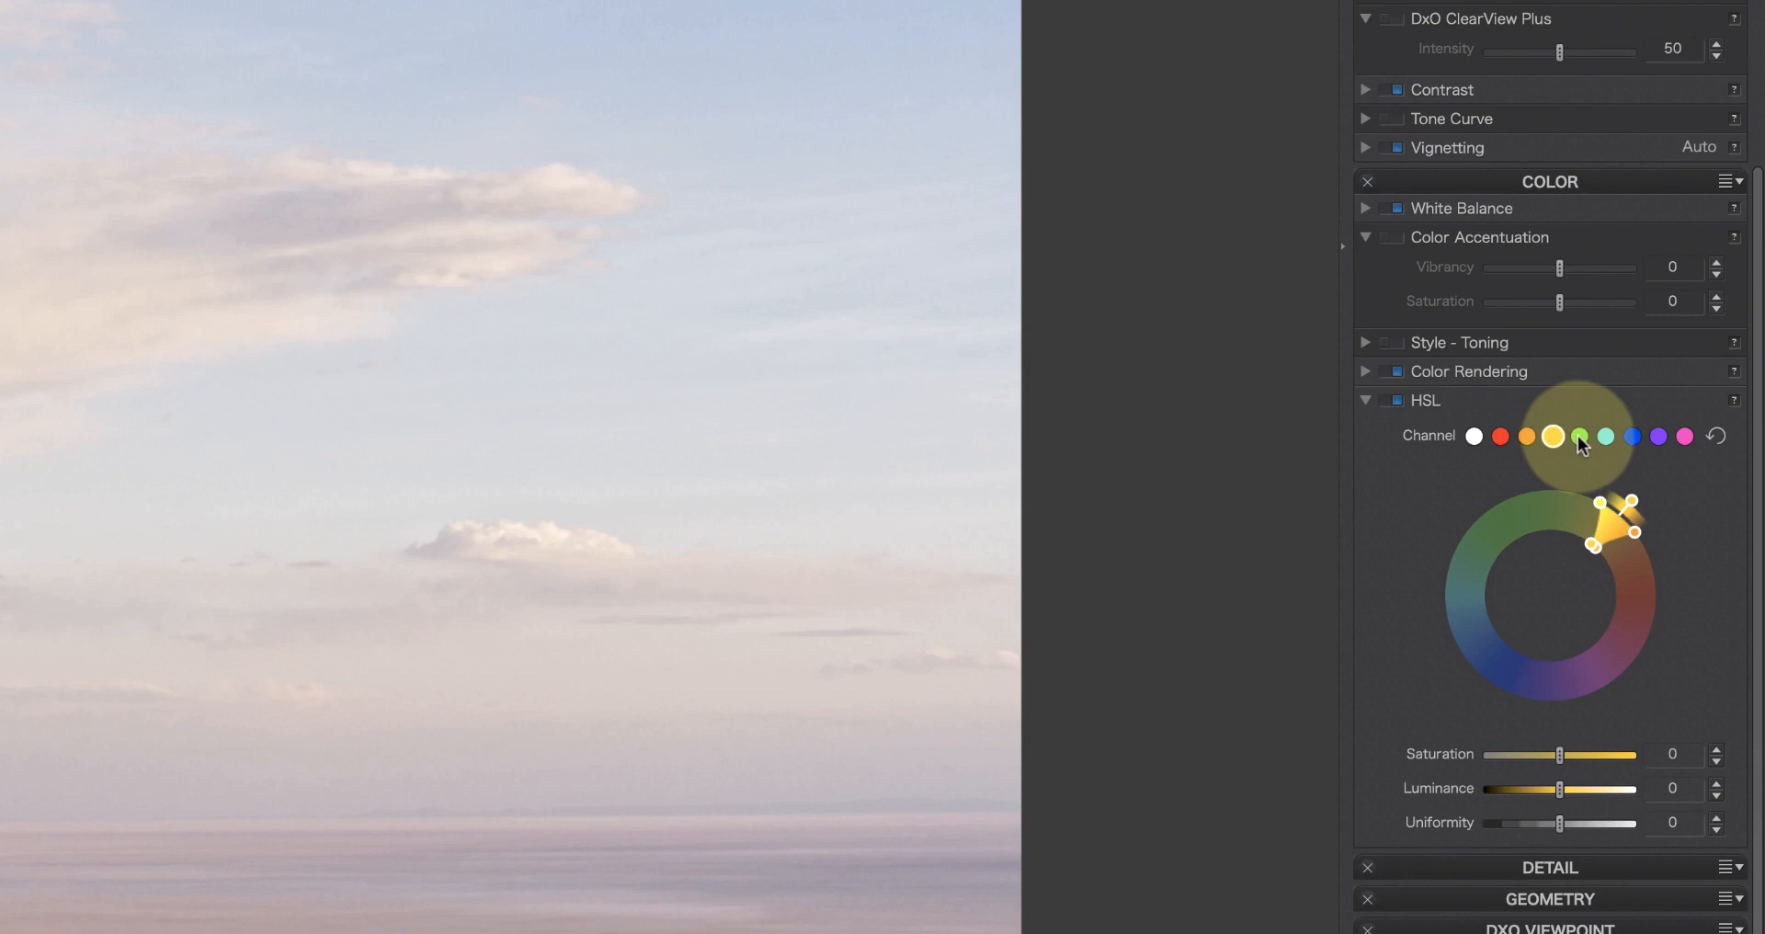
left_click(1579, 436)
left_click(1605, 437)
left_click(1634, 436)
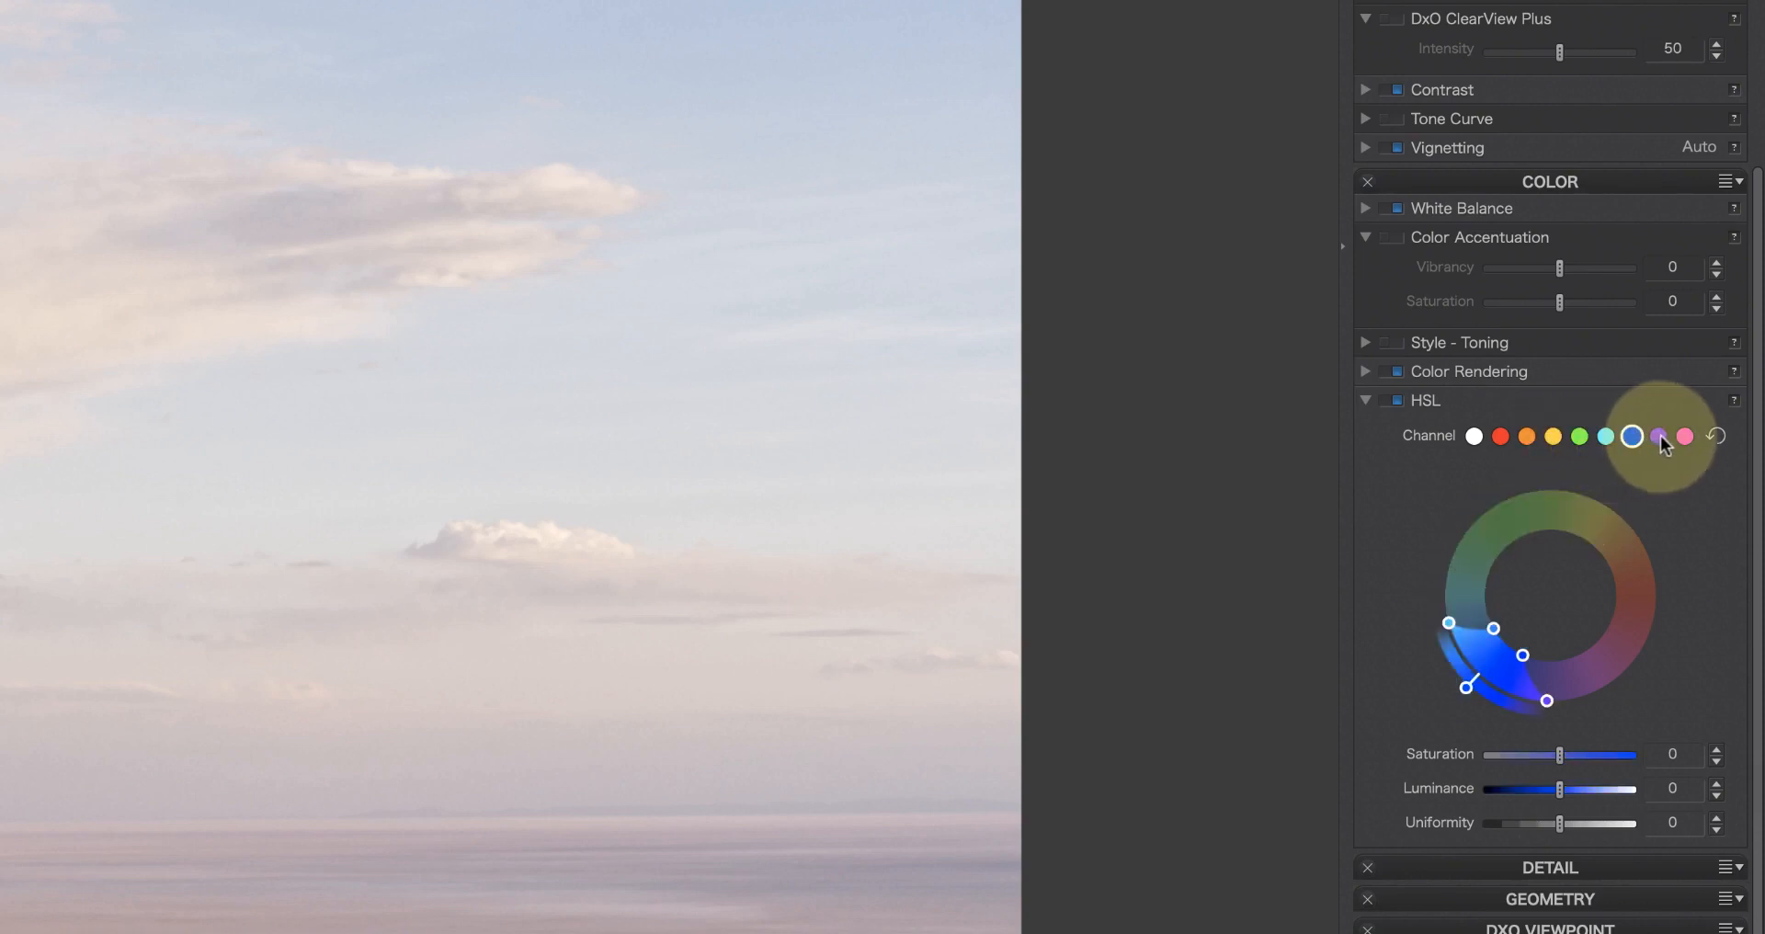
left_click(1658, 435)
left_click(1682, 436)
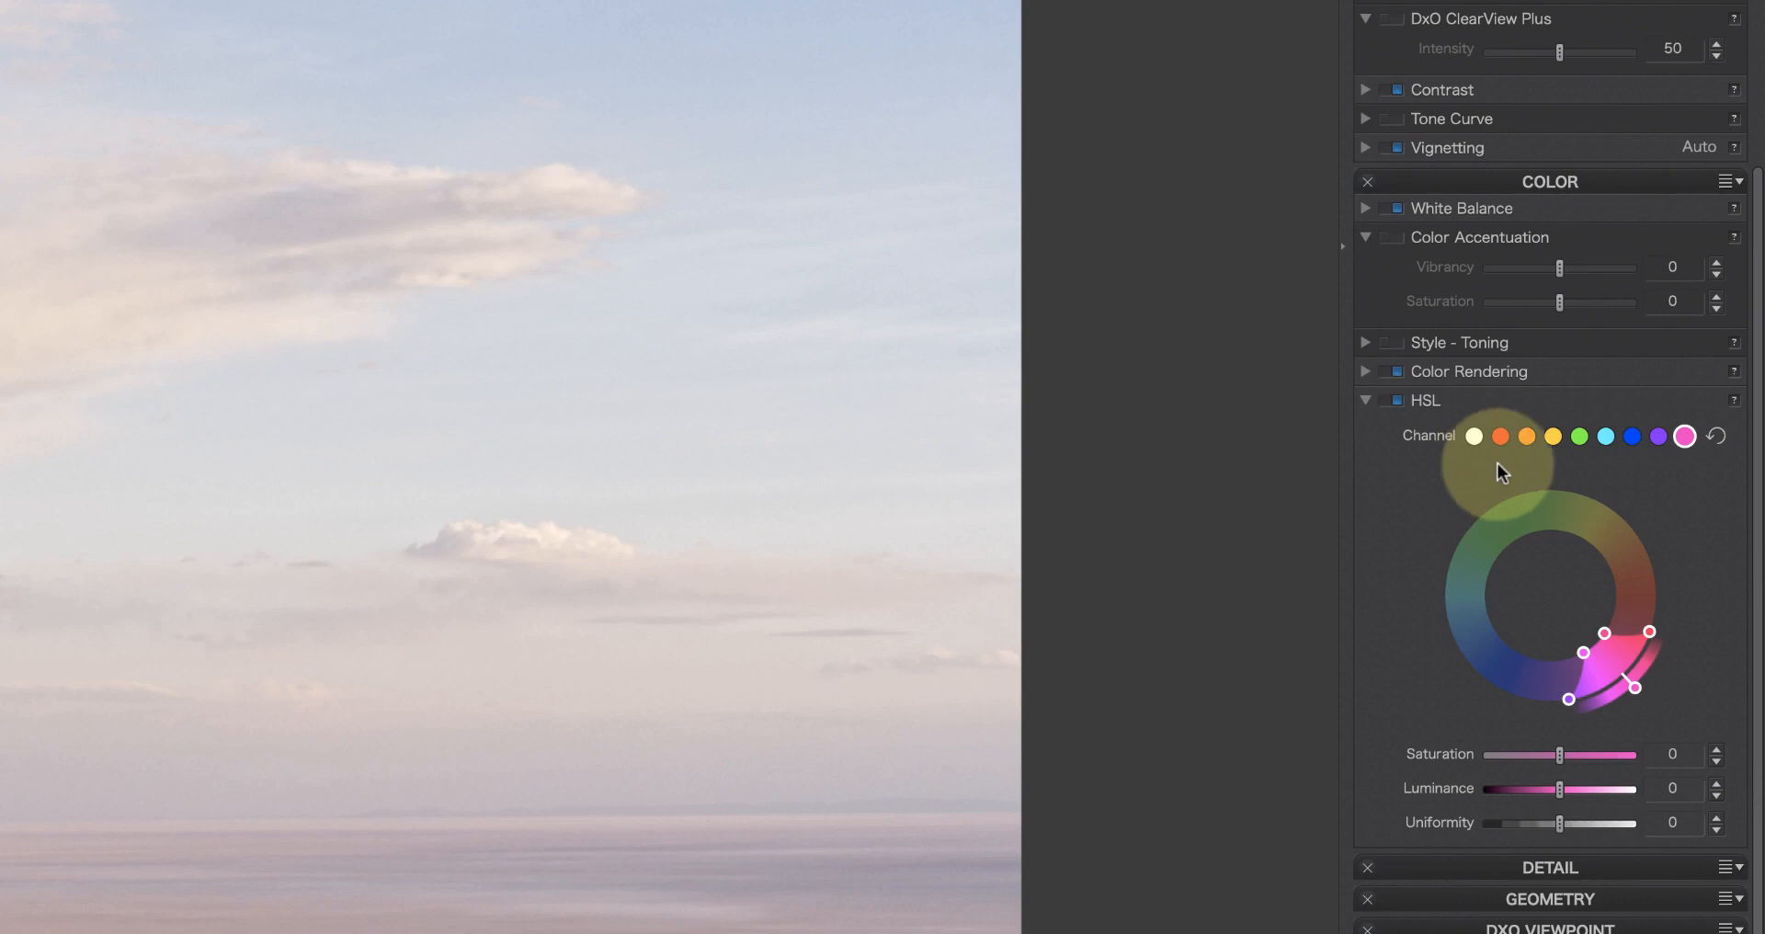
- Rotate the magenta channel's range to the oranges, set its Saturation to 100, and widen the range from yellow to magenta
left_click_drag(1608, 662, 1650, 522)
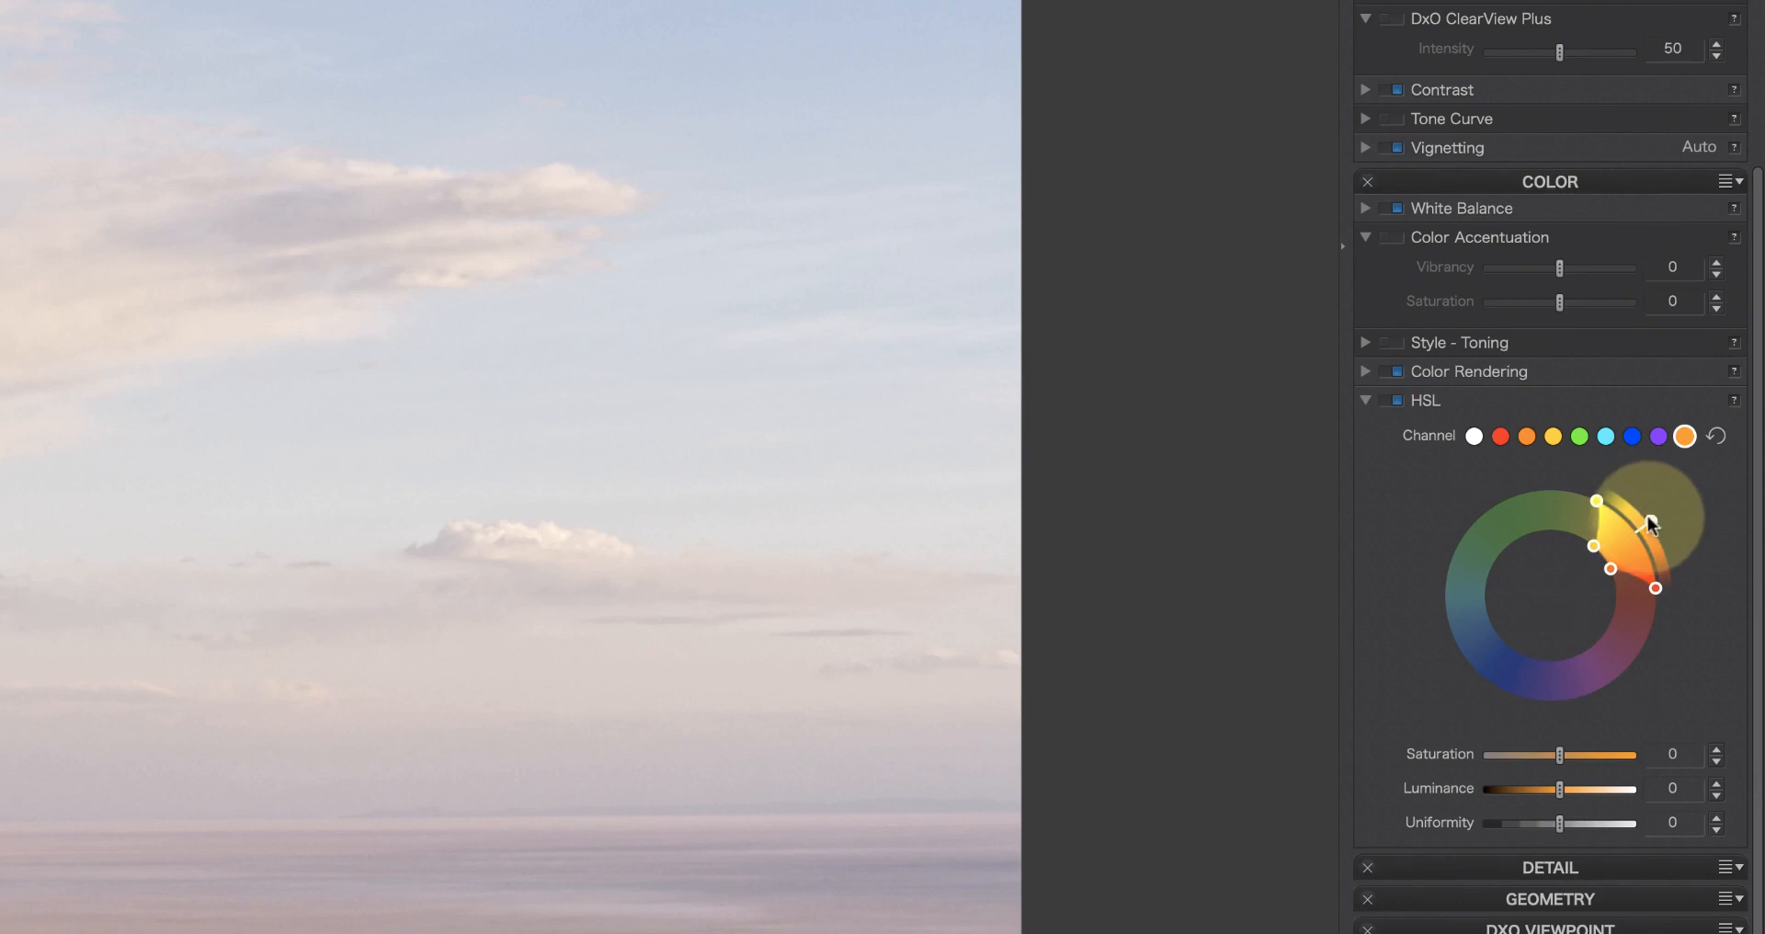
left_click_drag(1560, 754, 1660, 761)
mouse_move(1623, 542)
left_mouse_down()
mouse_move(1617, 520)
mouse_move(1627, 586)
mouse_move(1625, 530)
left_mouse_up()
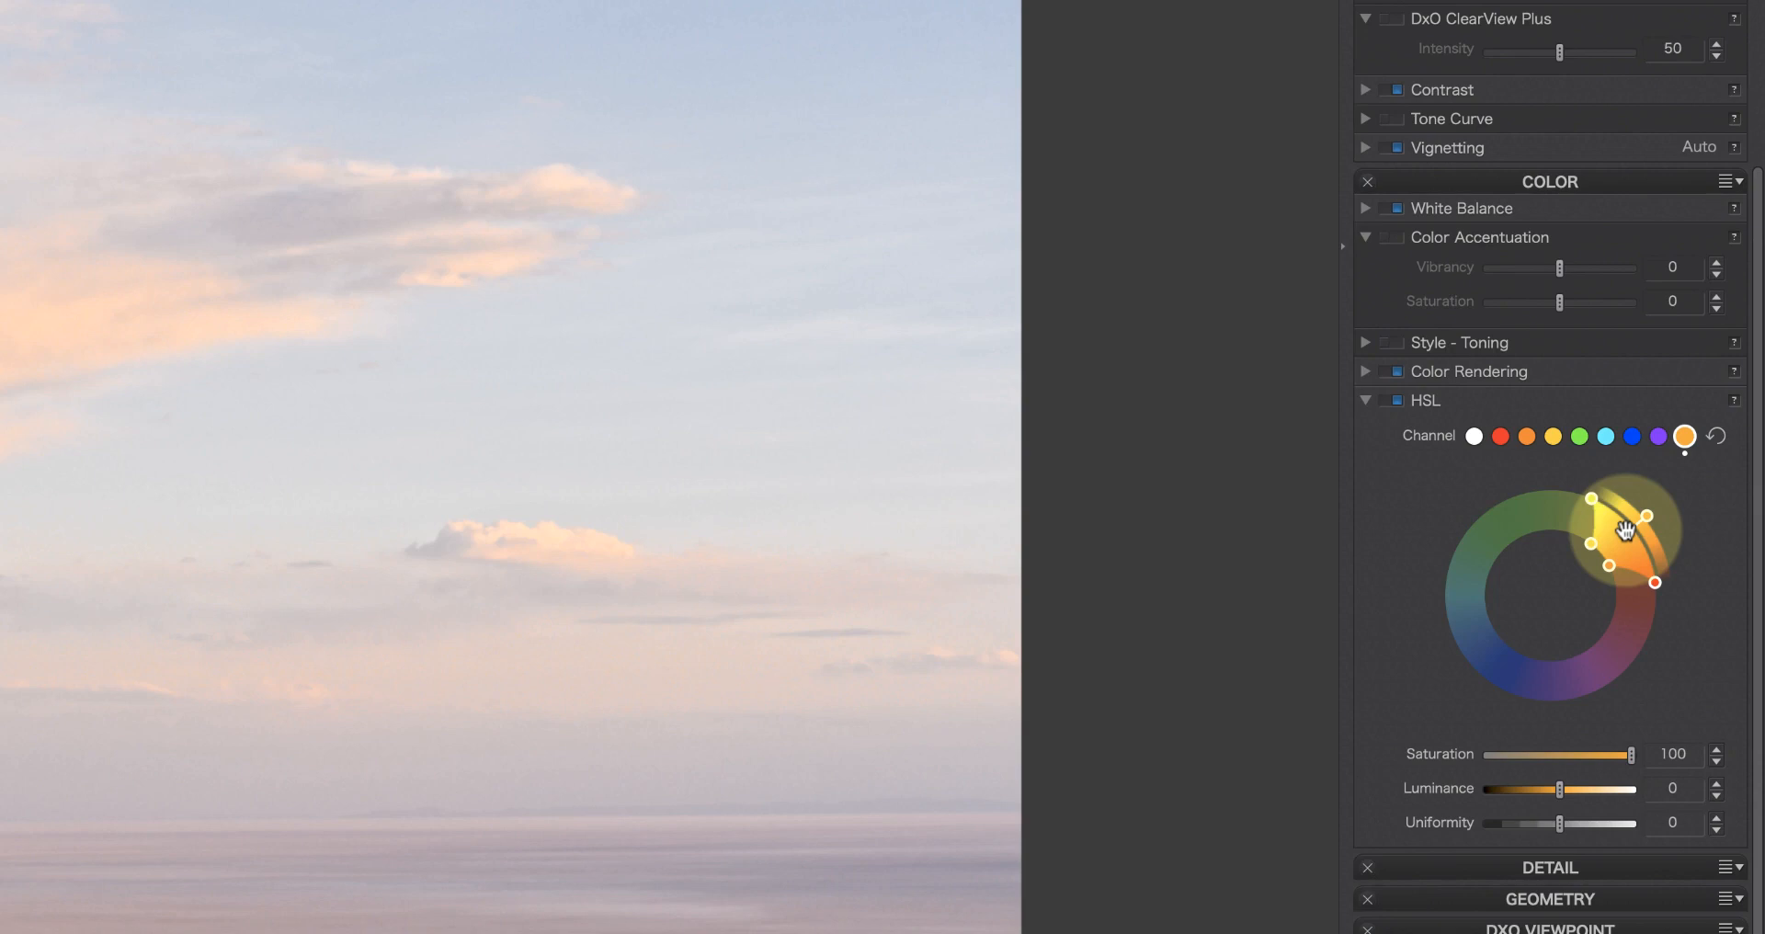
left_click_drag(1625, 530, 1615, 677)
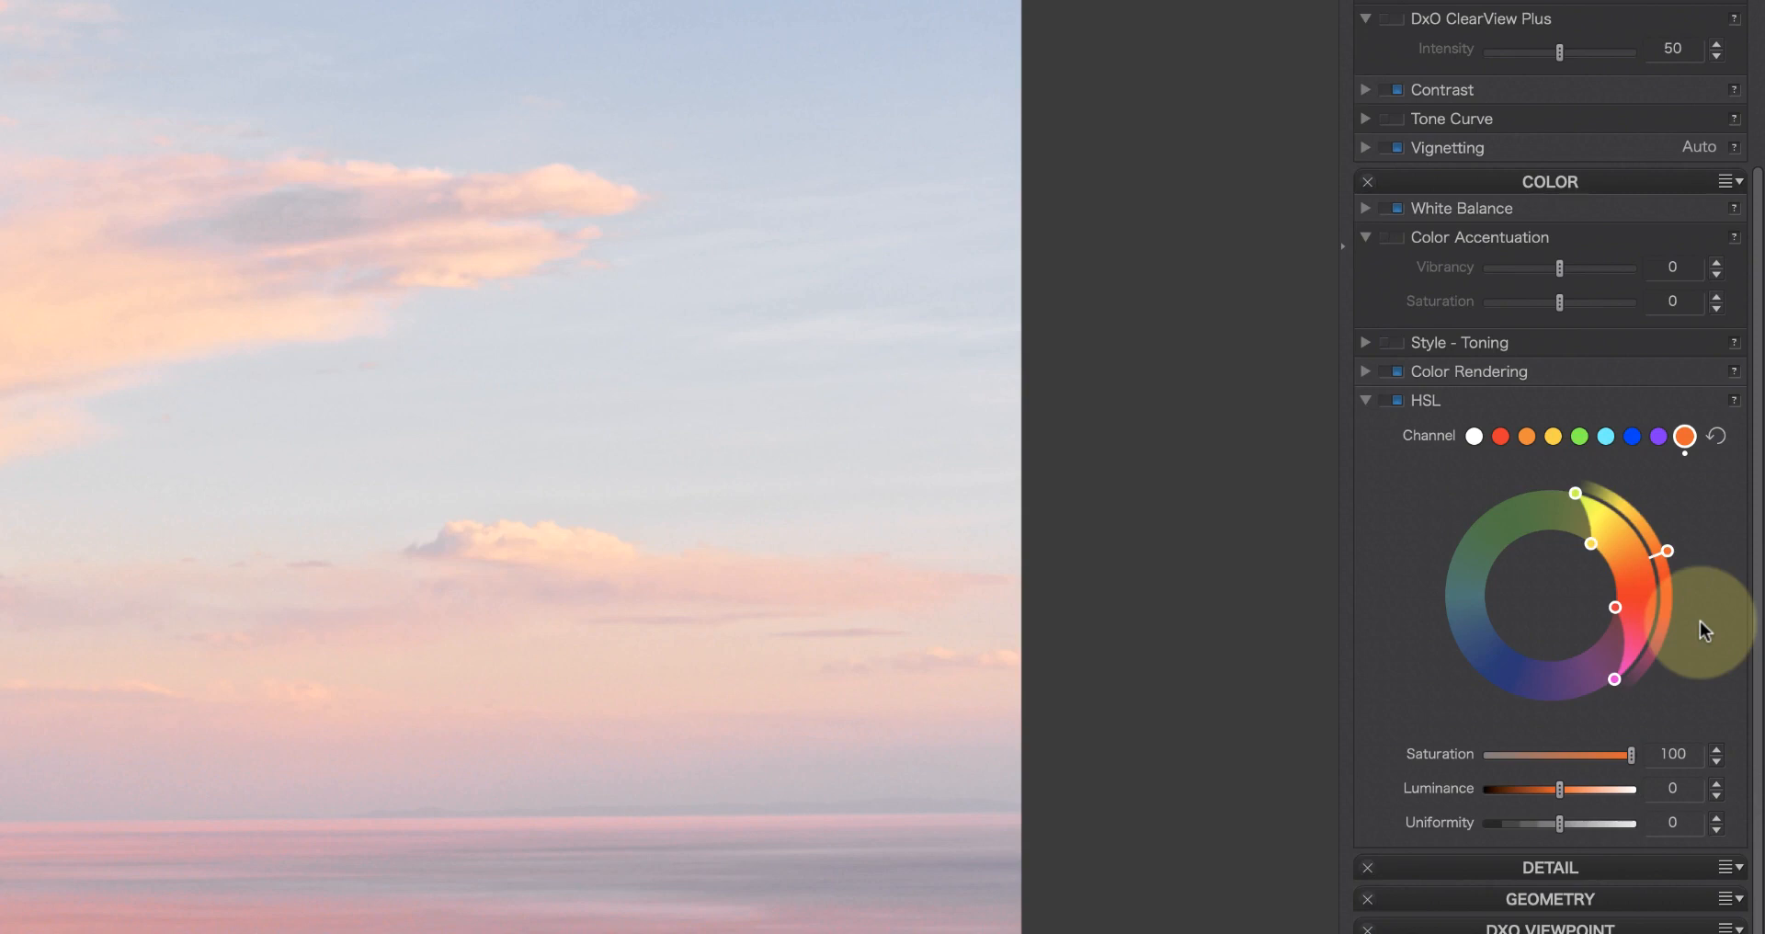
- Shift the customised channel's hue slightly towards red and set its Saturation to 45 and Luminance to -27
left_click_drag(1632, 756, 1588, 756)
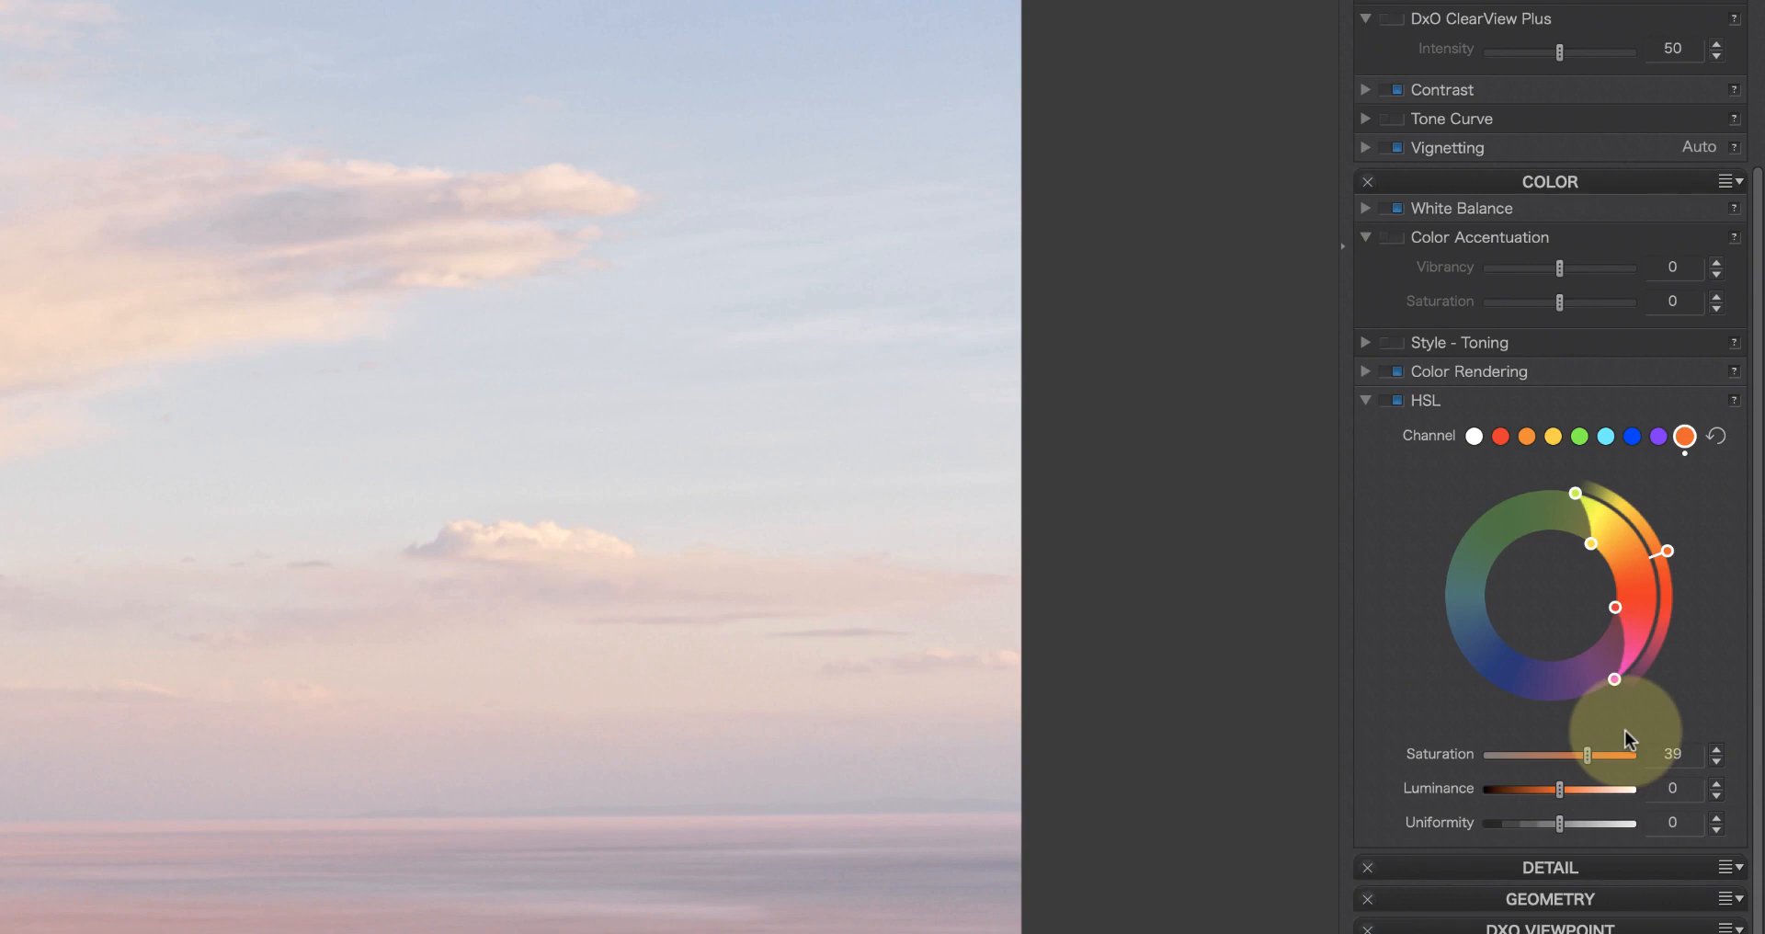
mouse_move(1671, 549)
left_mouse_down()
mouse_move(1674, 593)
mouse_move(1650, 504)
mouse_move(1663, 576)
left_mouse_up()
left_click(1588, 755)
left_click_drag(1593, 761, 1544, 787)
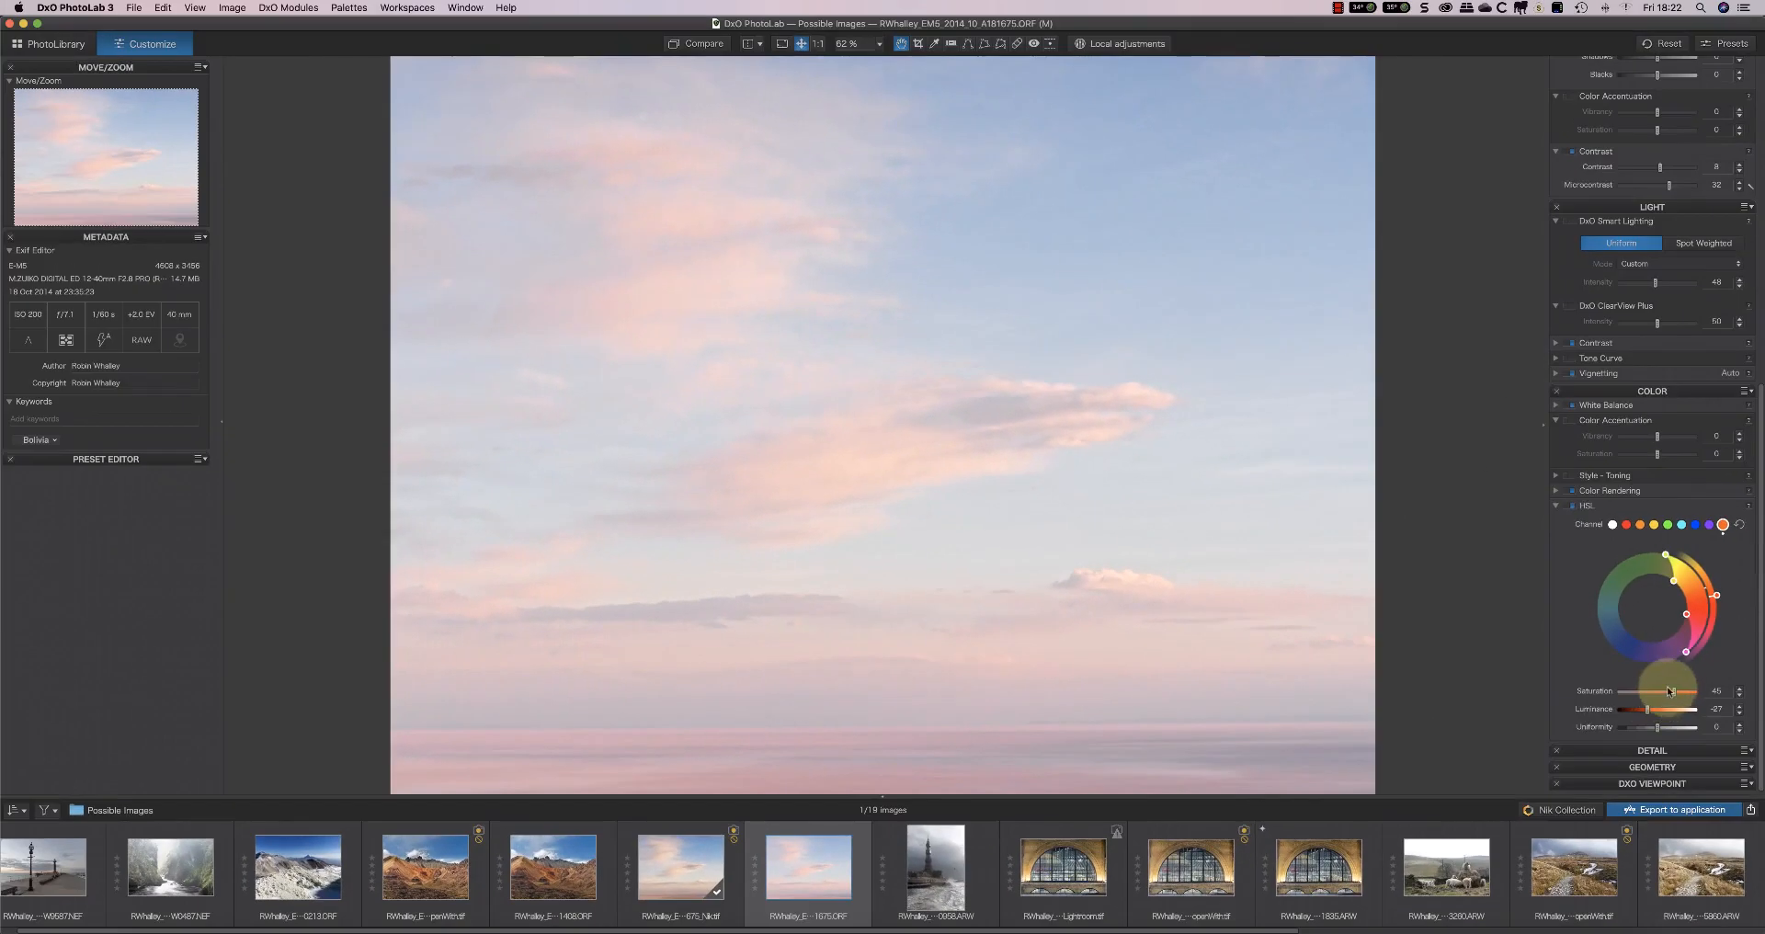
- Set the blue channel's Saturation to -14 and inspect the clouds and horizon at 100%
left_click(1696, 525)
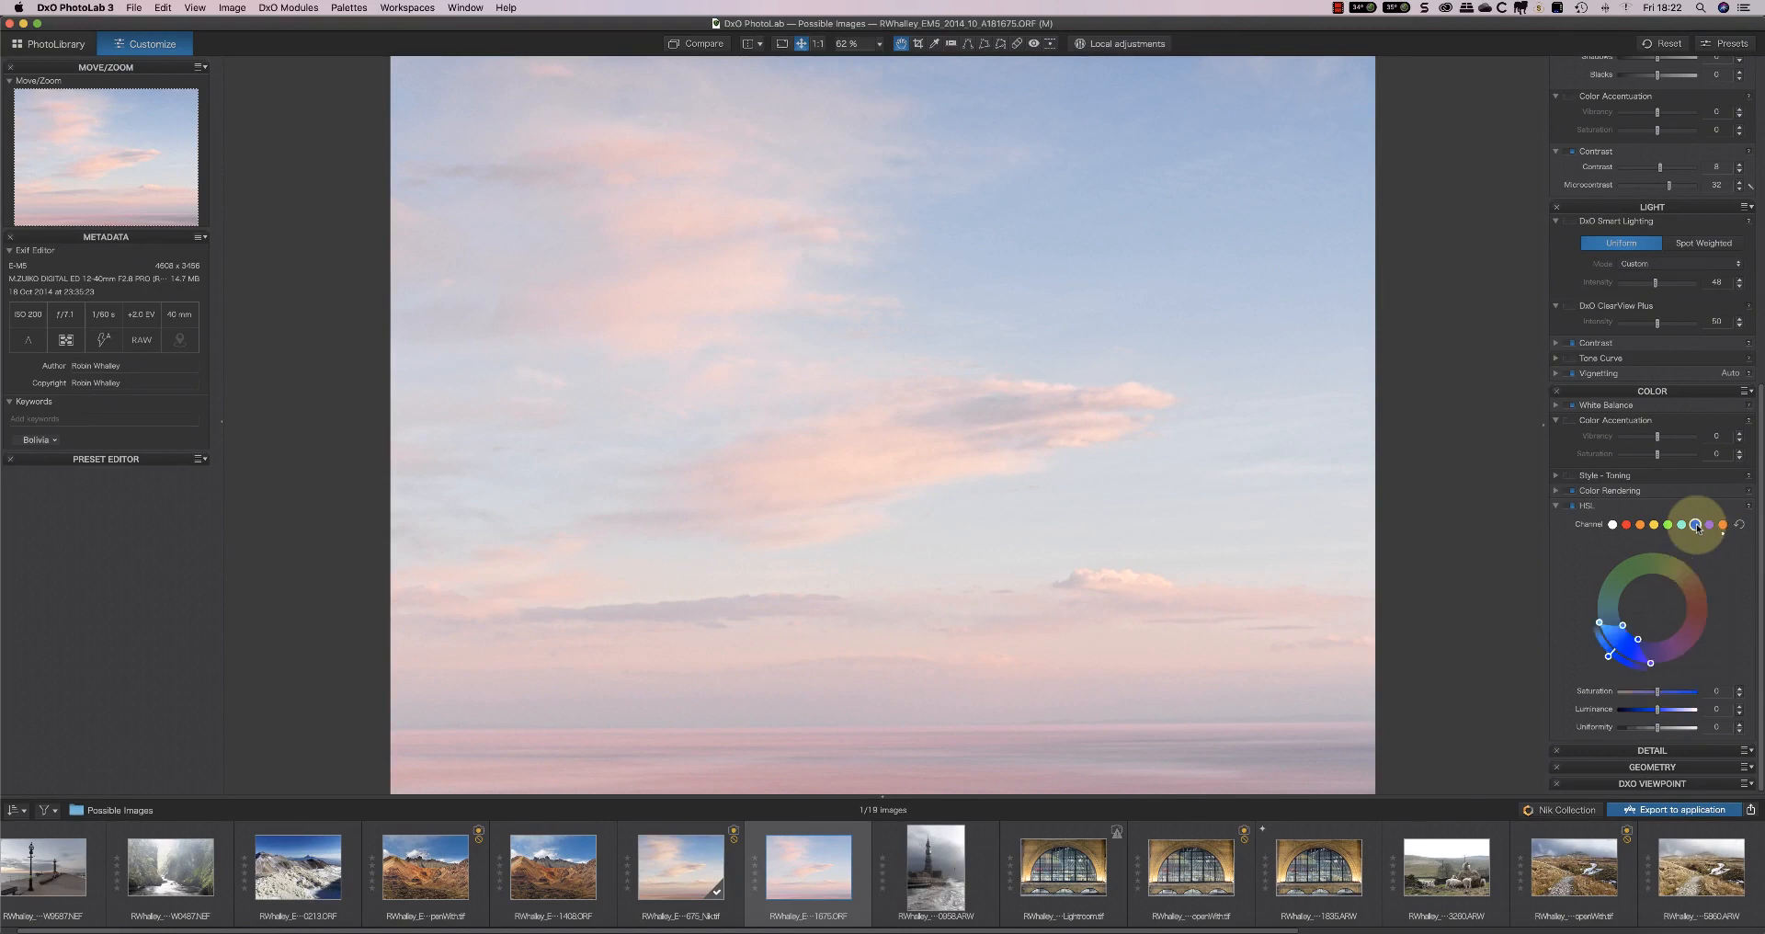
mouse_move(1658, 694)
left_mouse_down()
mouse_move(1685, 691)
mouse_move(1623, 691)
mouse_move(1652, 691)
left_mouse_up()
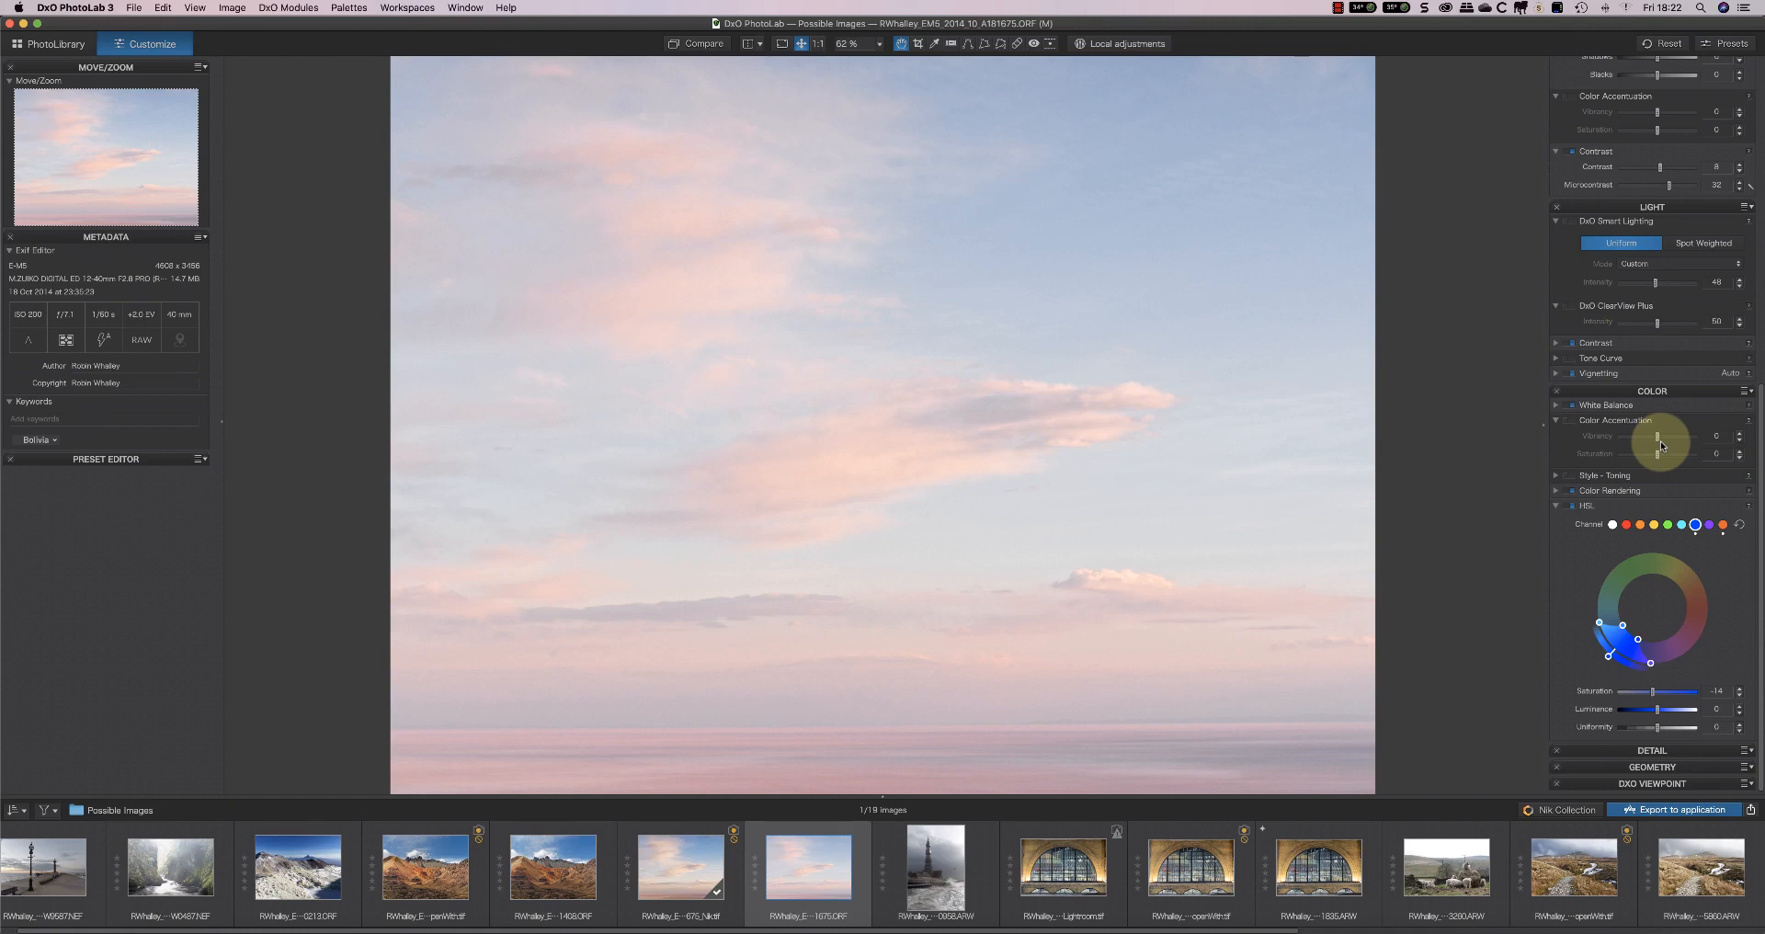
left_click(817, 43)
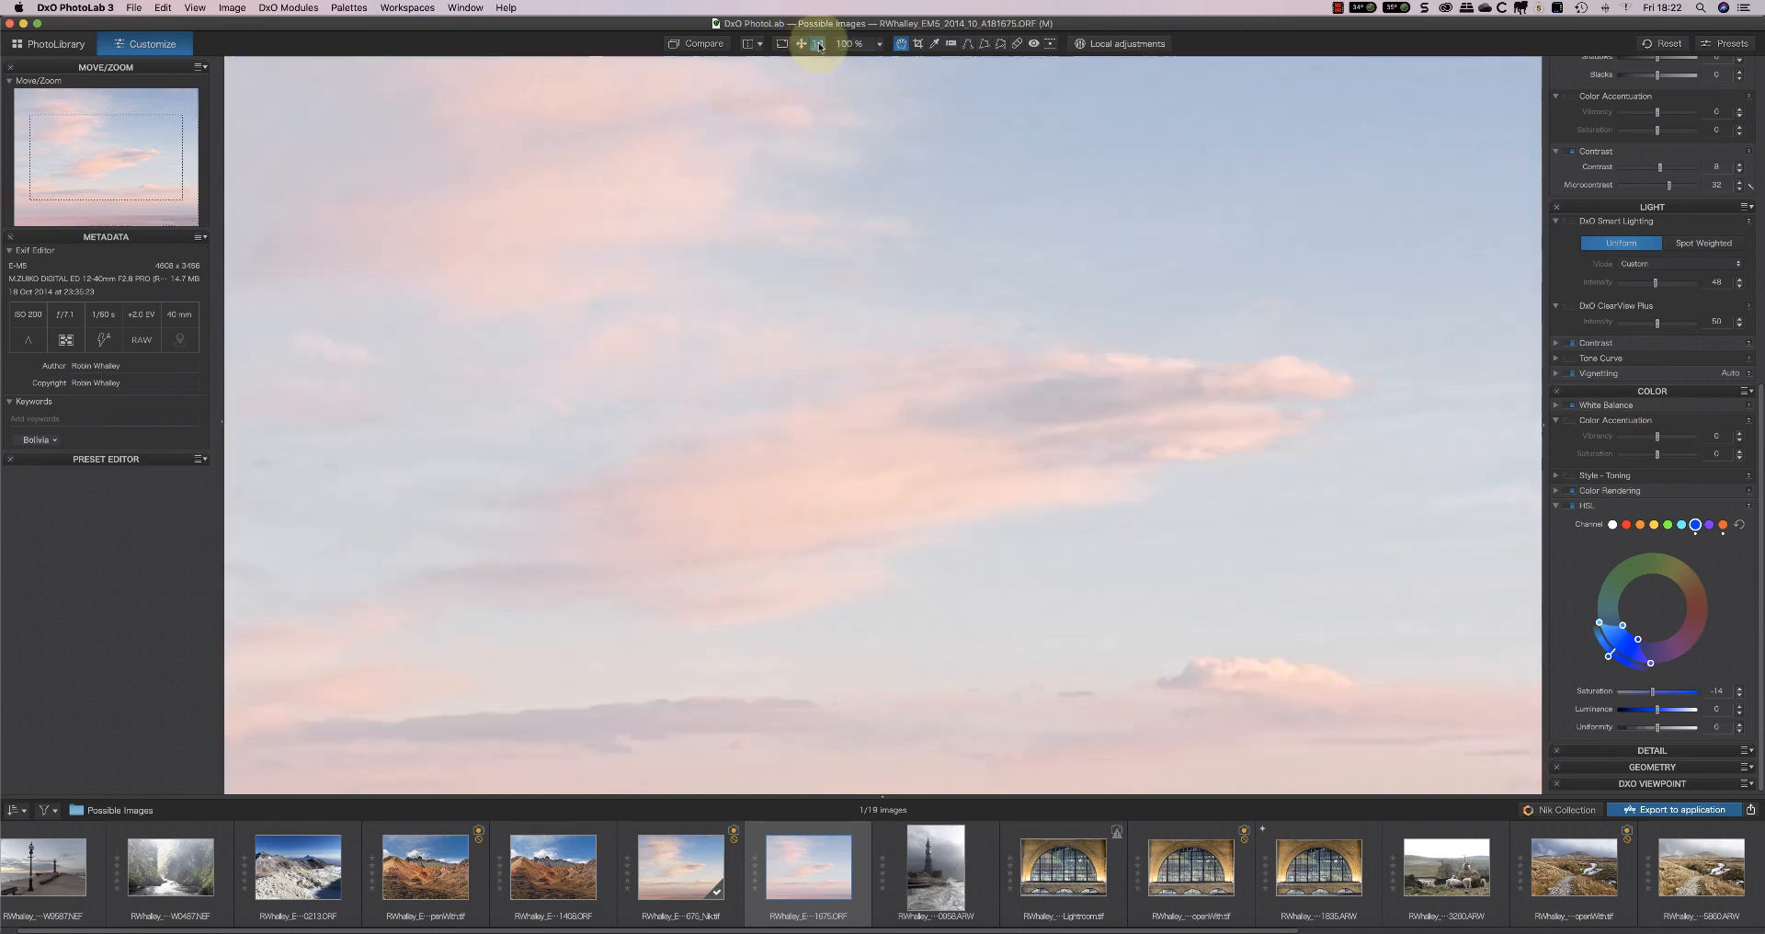
left_click_drag(1209, 576, 1107, 472)
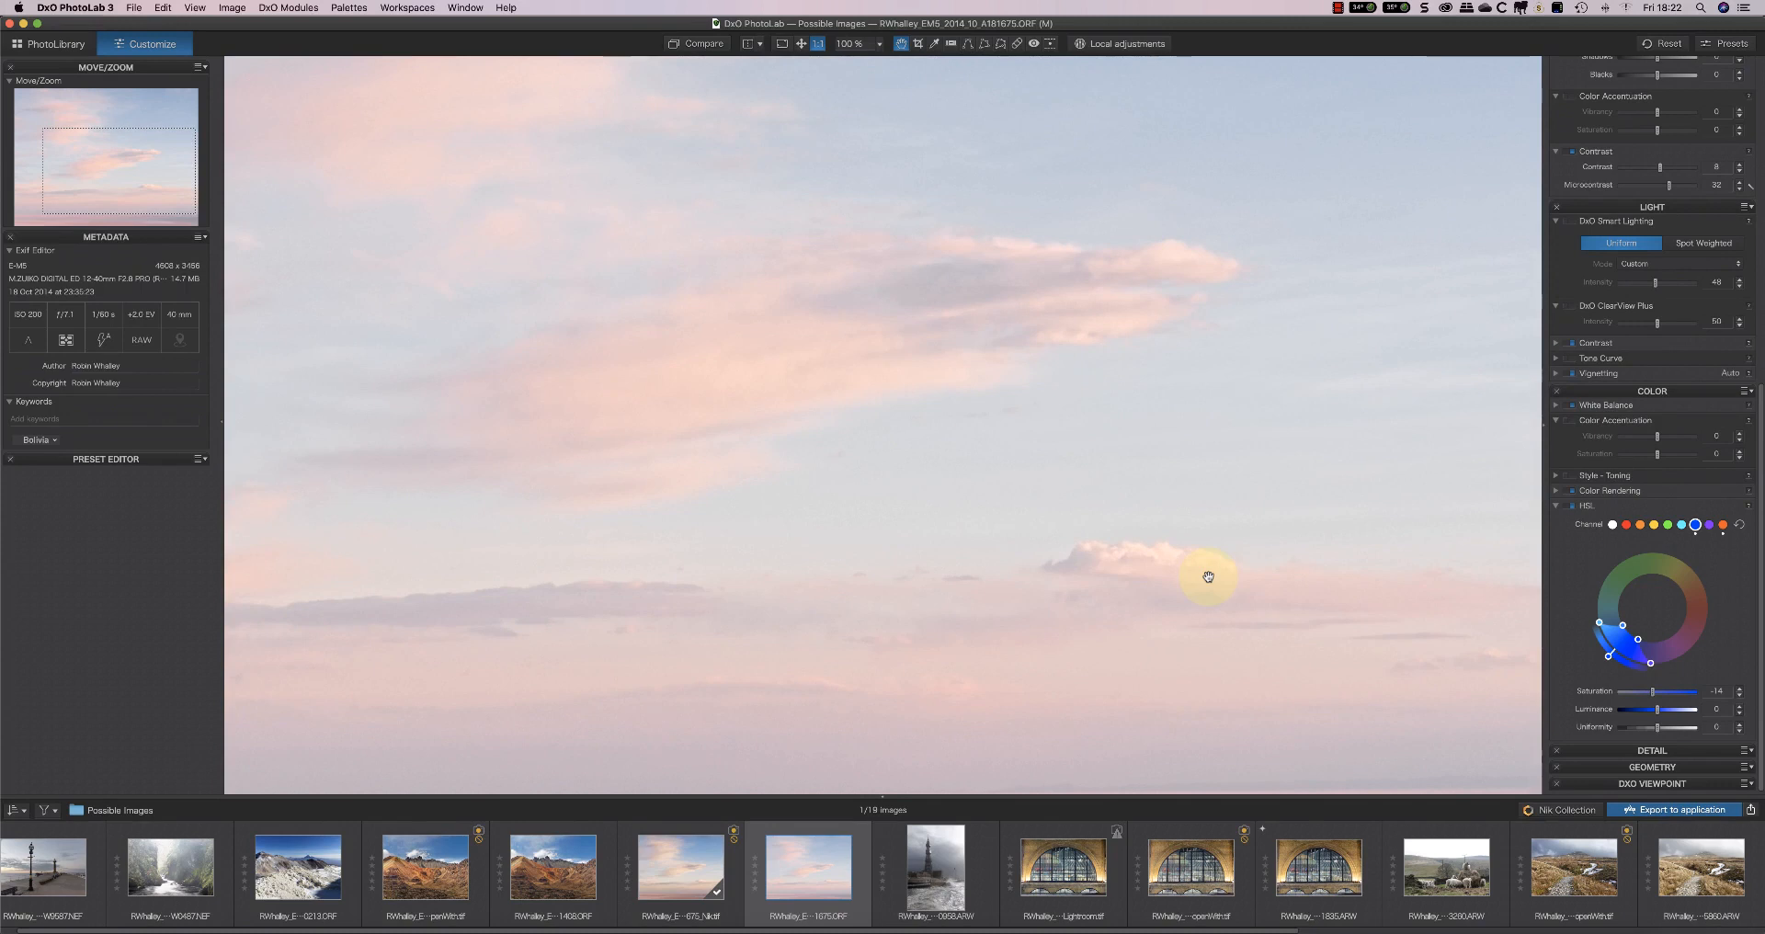
- Open the moorland photo with the stony path, fit it to the view, and enable DxO ClearView Plus at intensity 50
left_click(1691, 853)
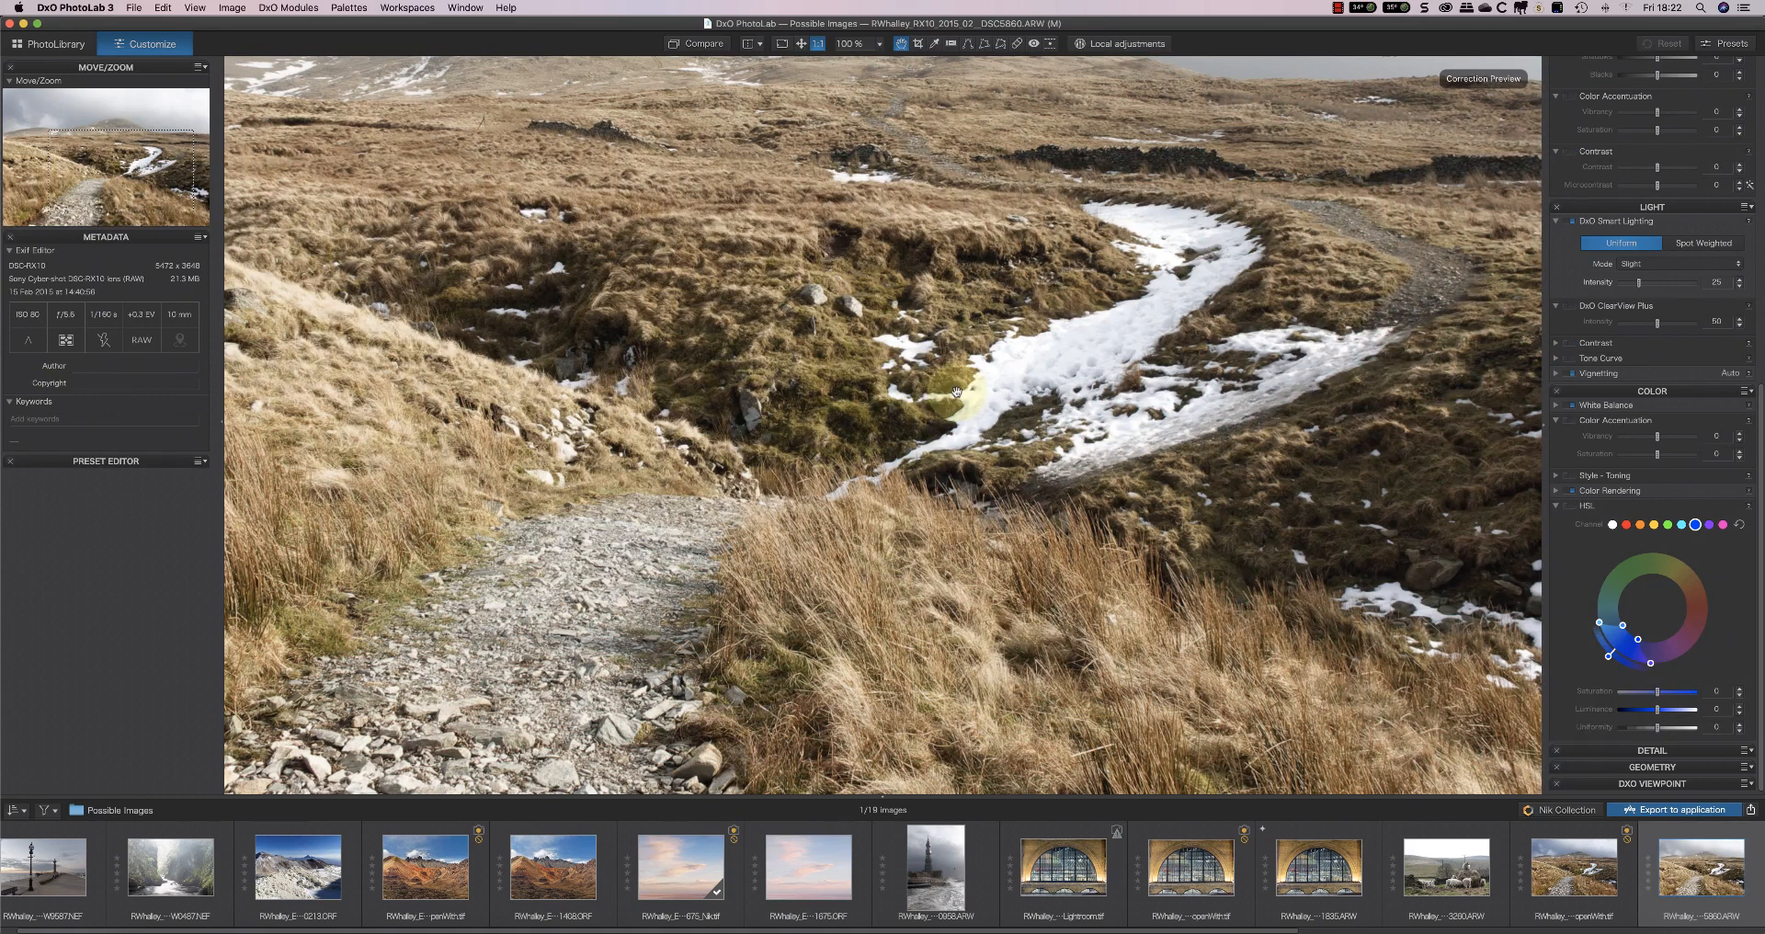
left_click(801, 43)
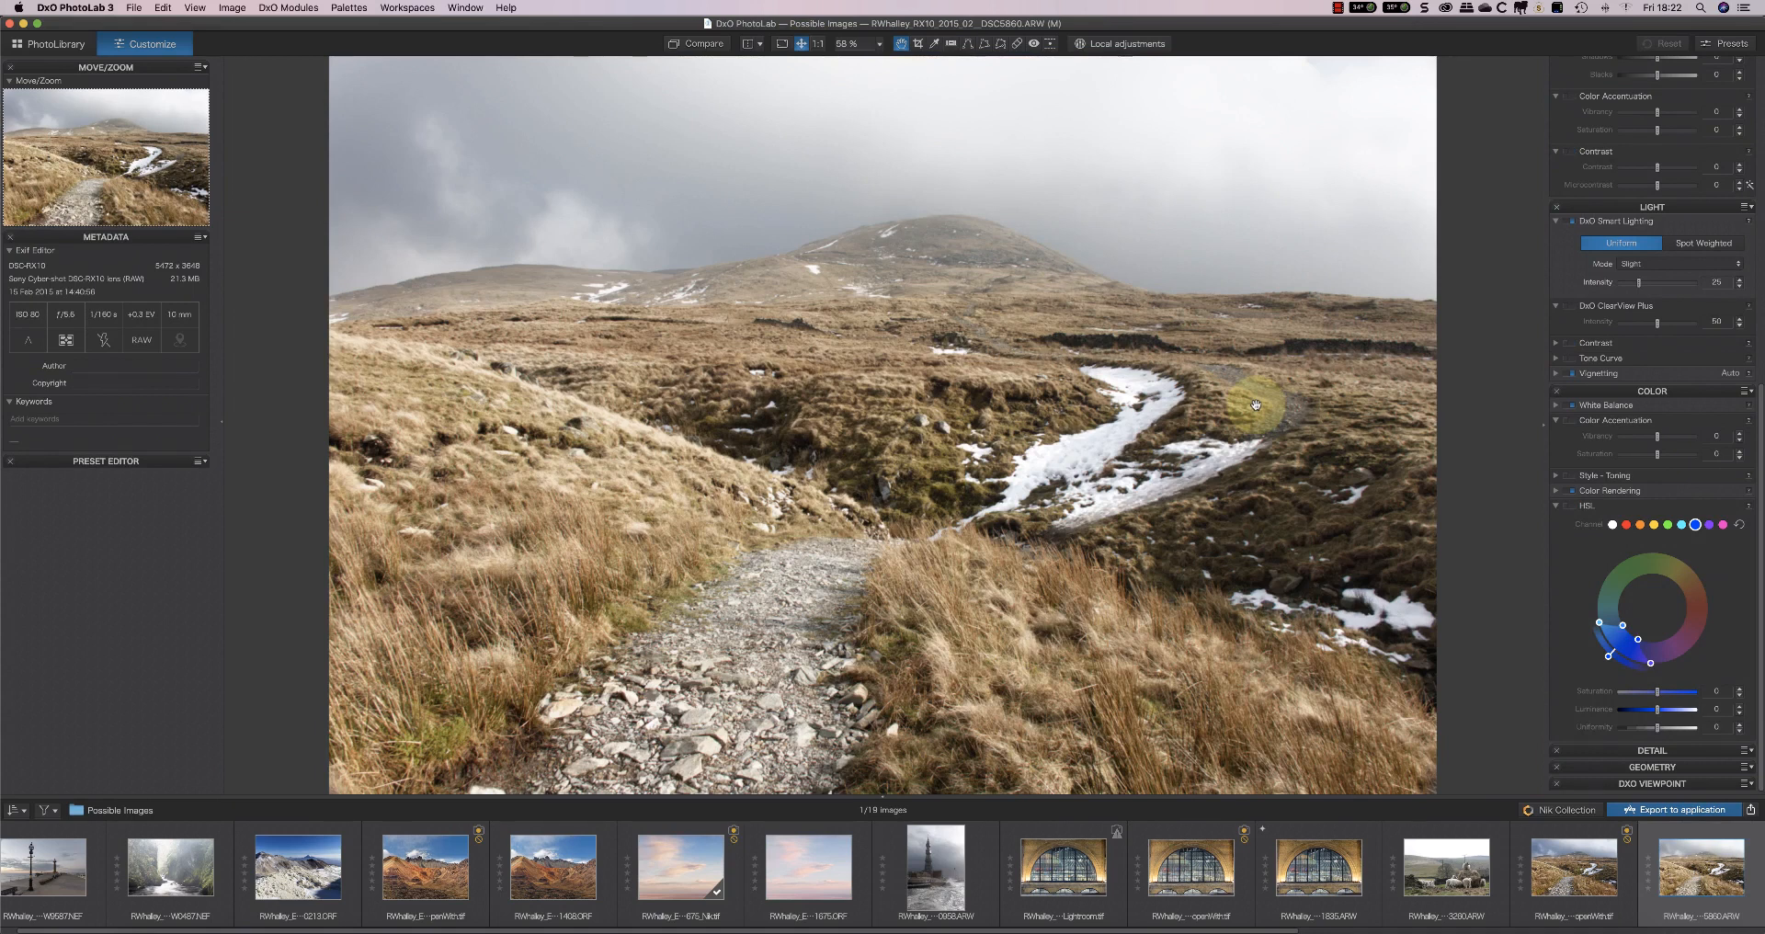
left_click(1573, 306)
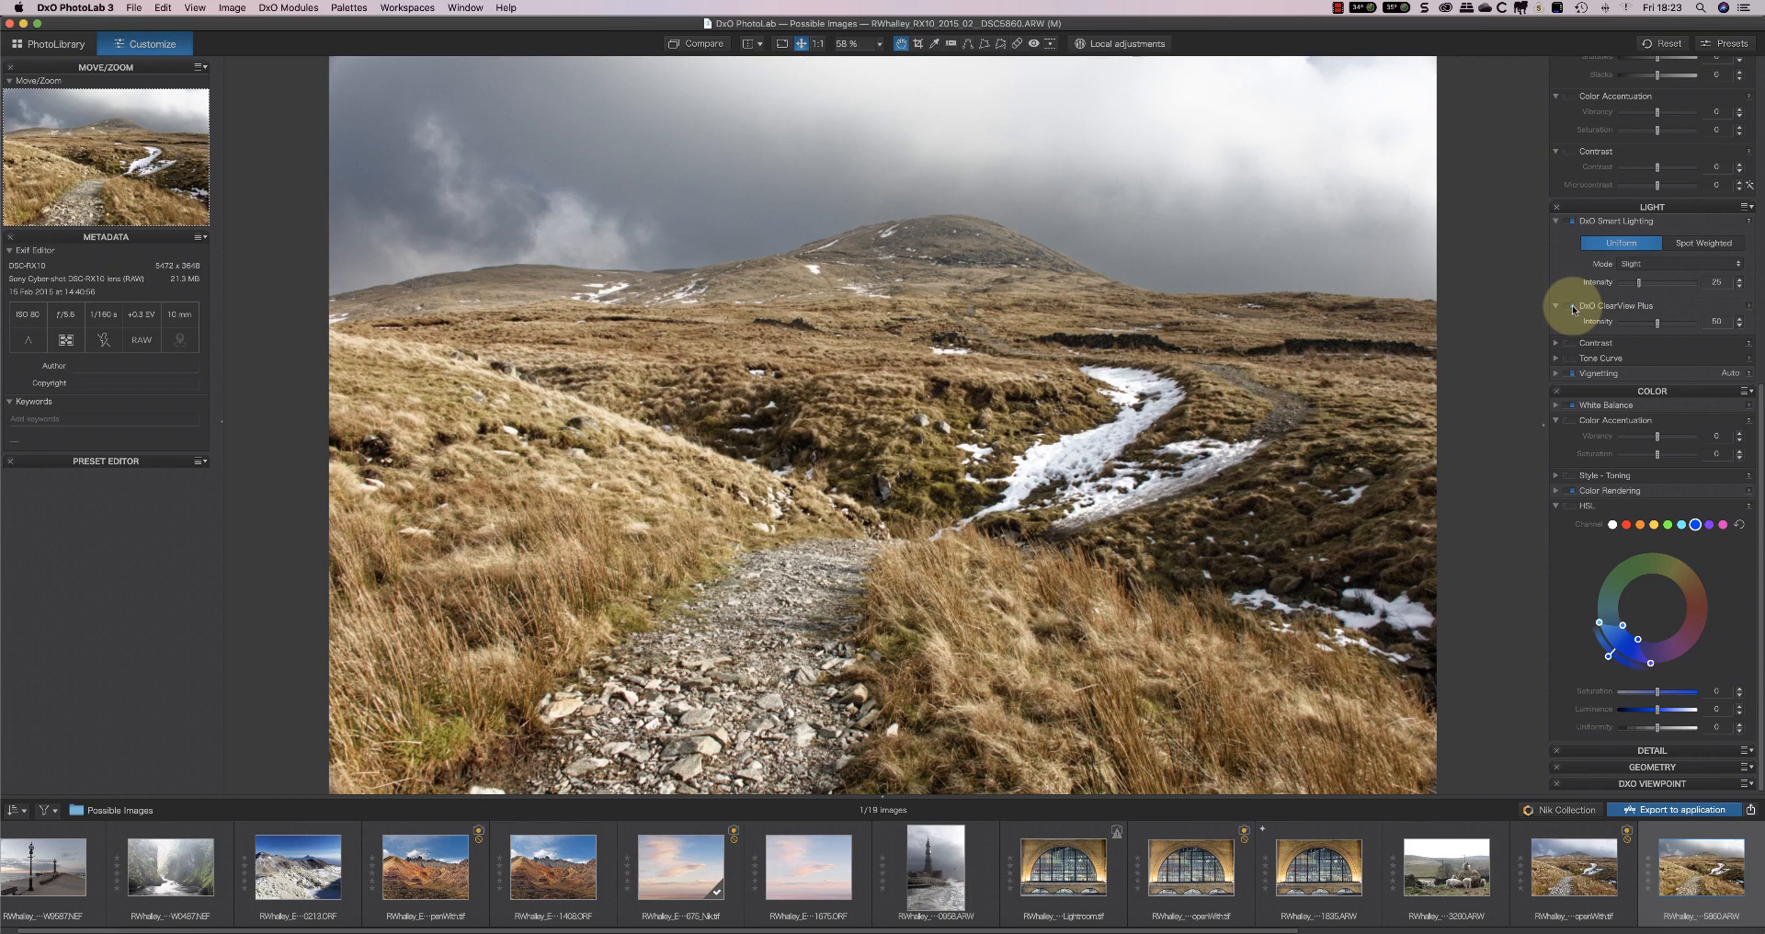
- Widen the orange HSL channel's range on the moorland photo, raise its Saturation slightly, and shift its hue to pink
left_click(1640, 524)
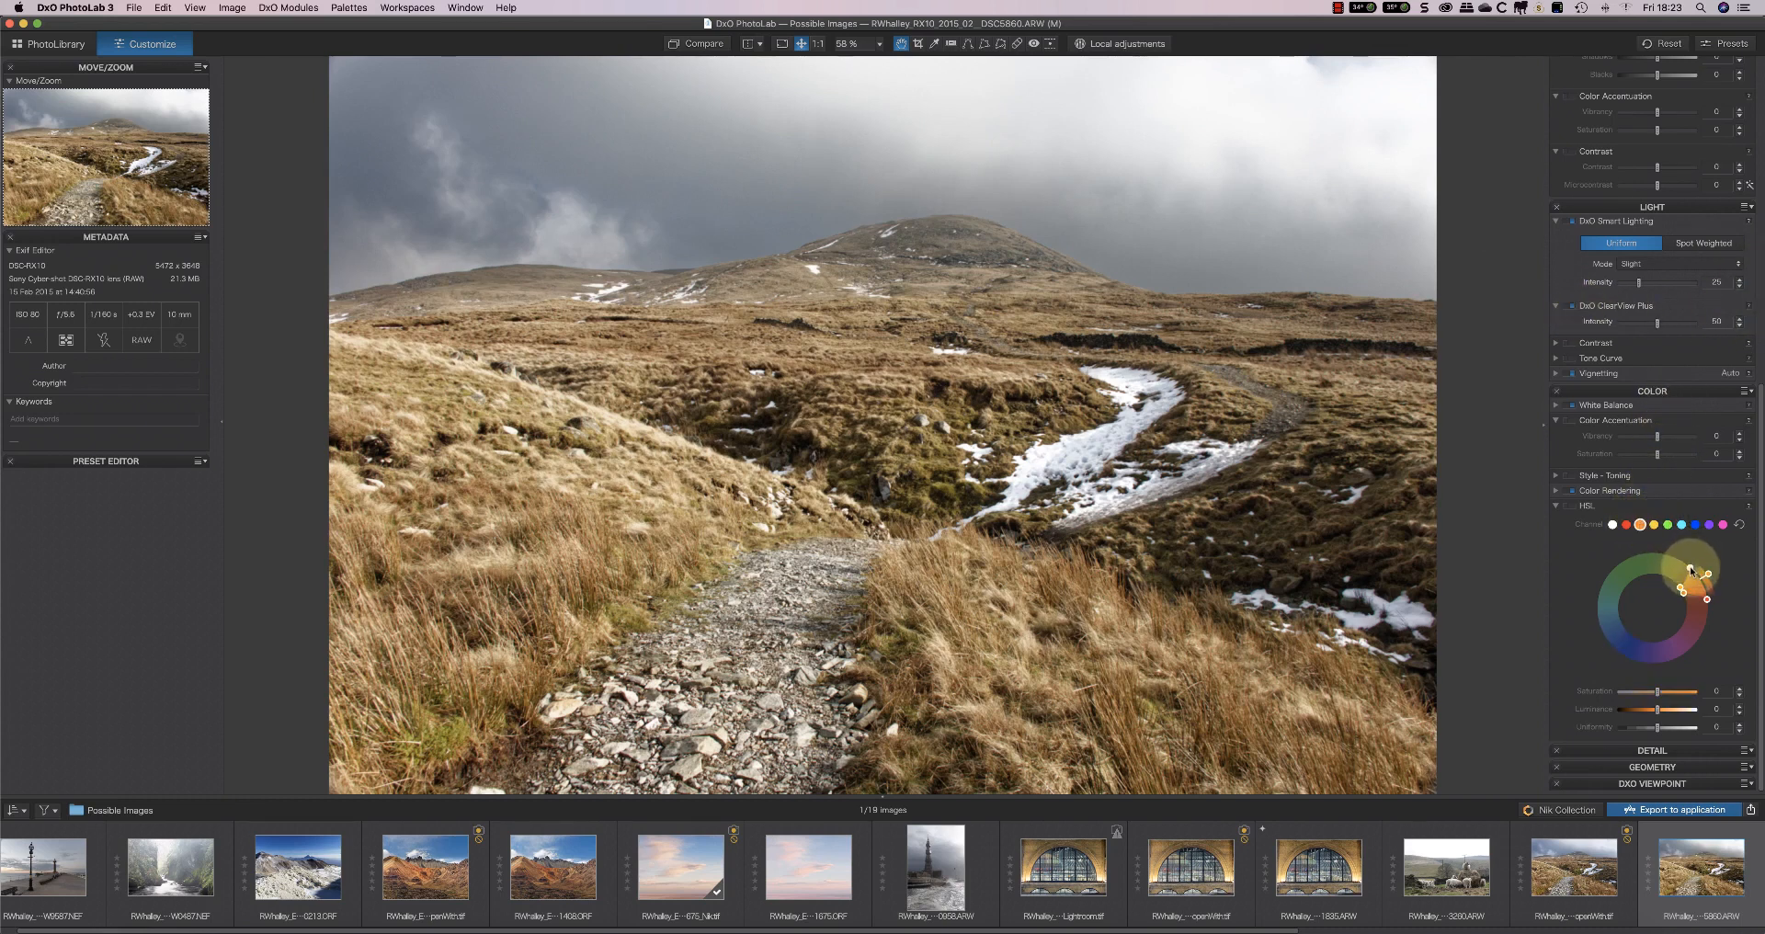
mouse_move(1690, 569)
left_mouse_down()
mouse_move(1672, 579)
mouse_move(1686, 599)
left_mouse_up()
left_click_drag(1660, 687, 1682, 680)
left_click_drag(1709, 609, 1708, 643)
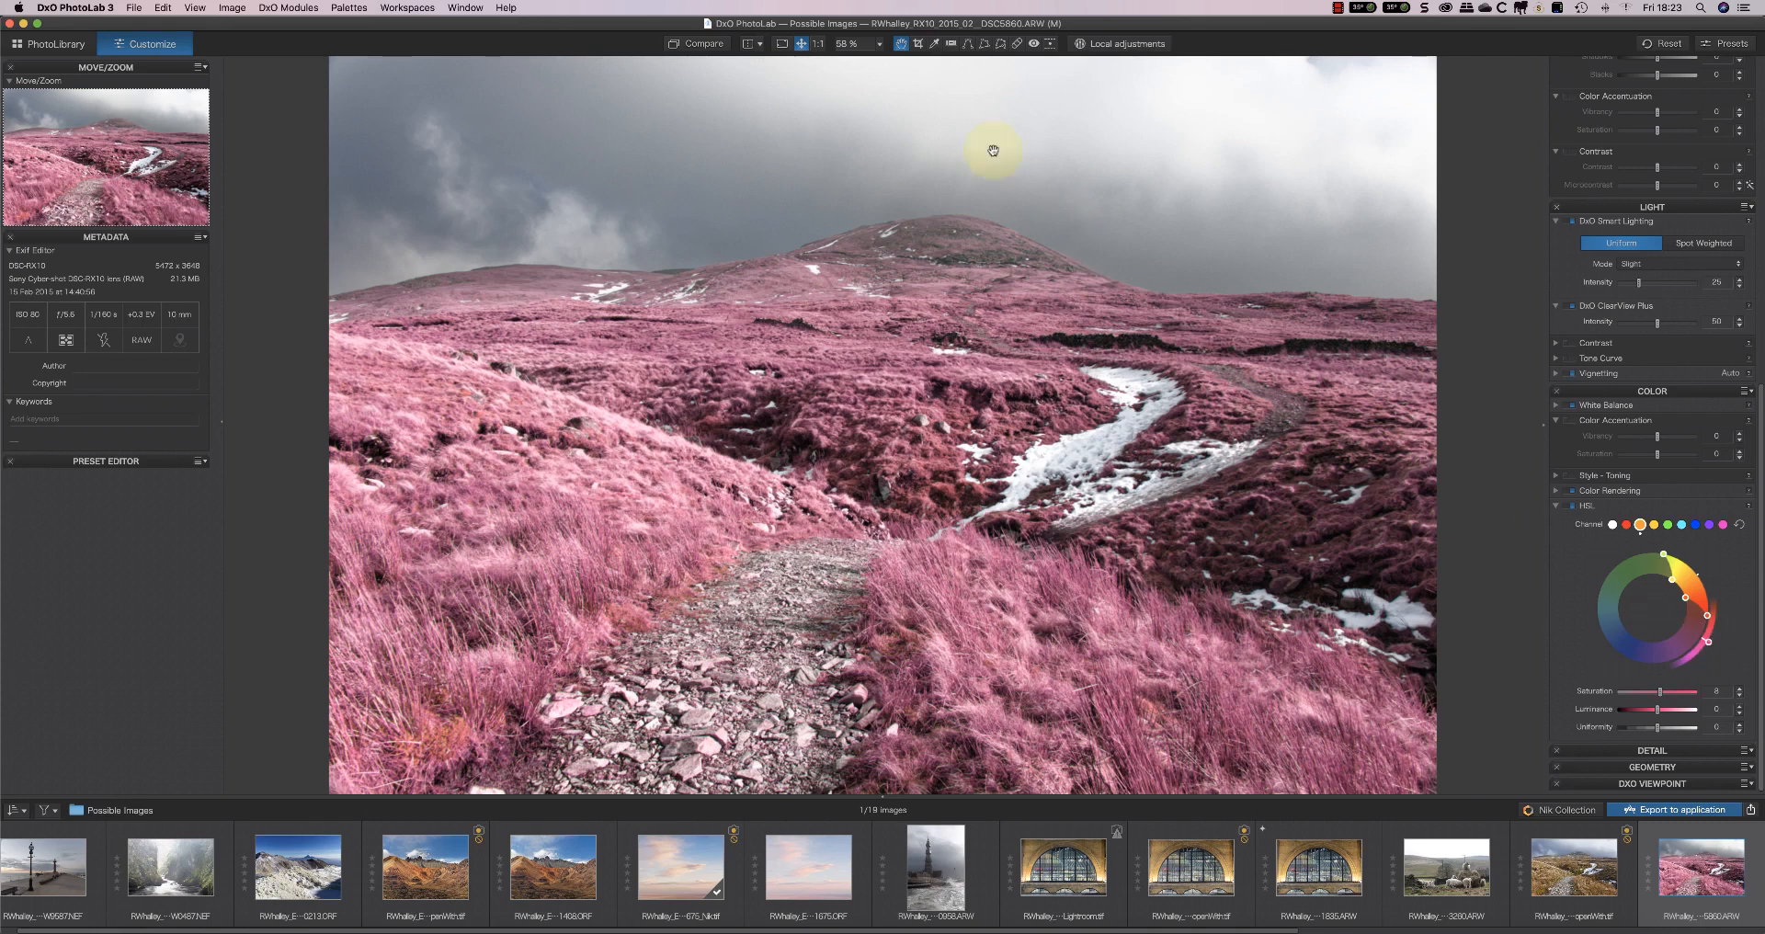
- Inspect the recoloured grass at 100%, shift the orange channel's hue further to purple, and review the whole photo
left_click(817, 44)
left_click_drag(1268, 367, 999, 469)
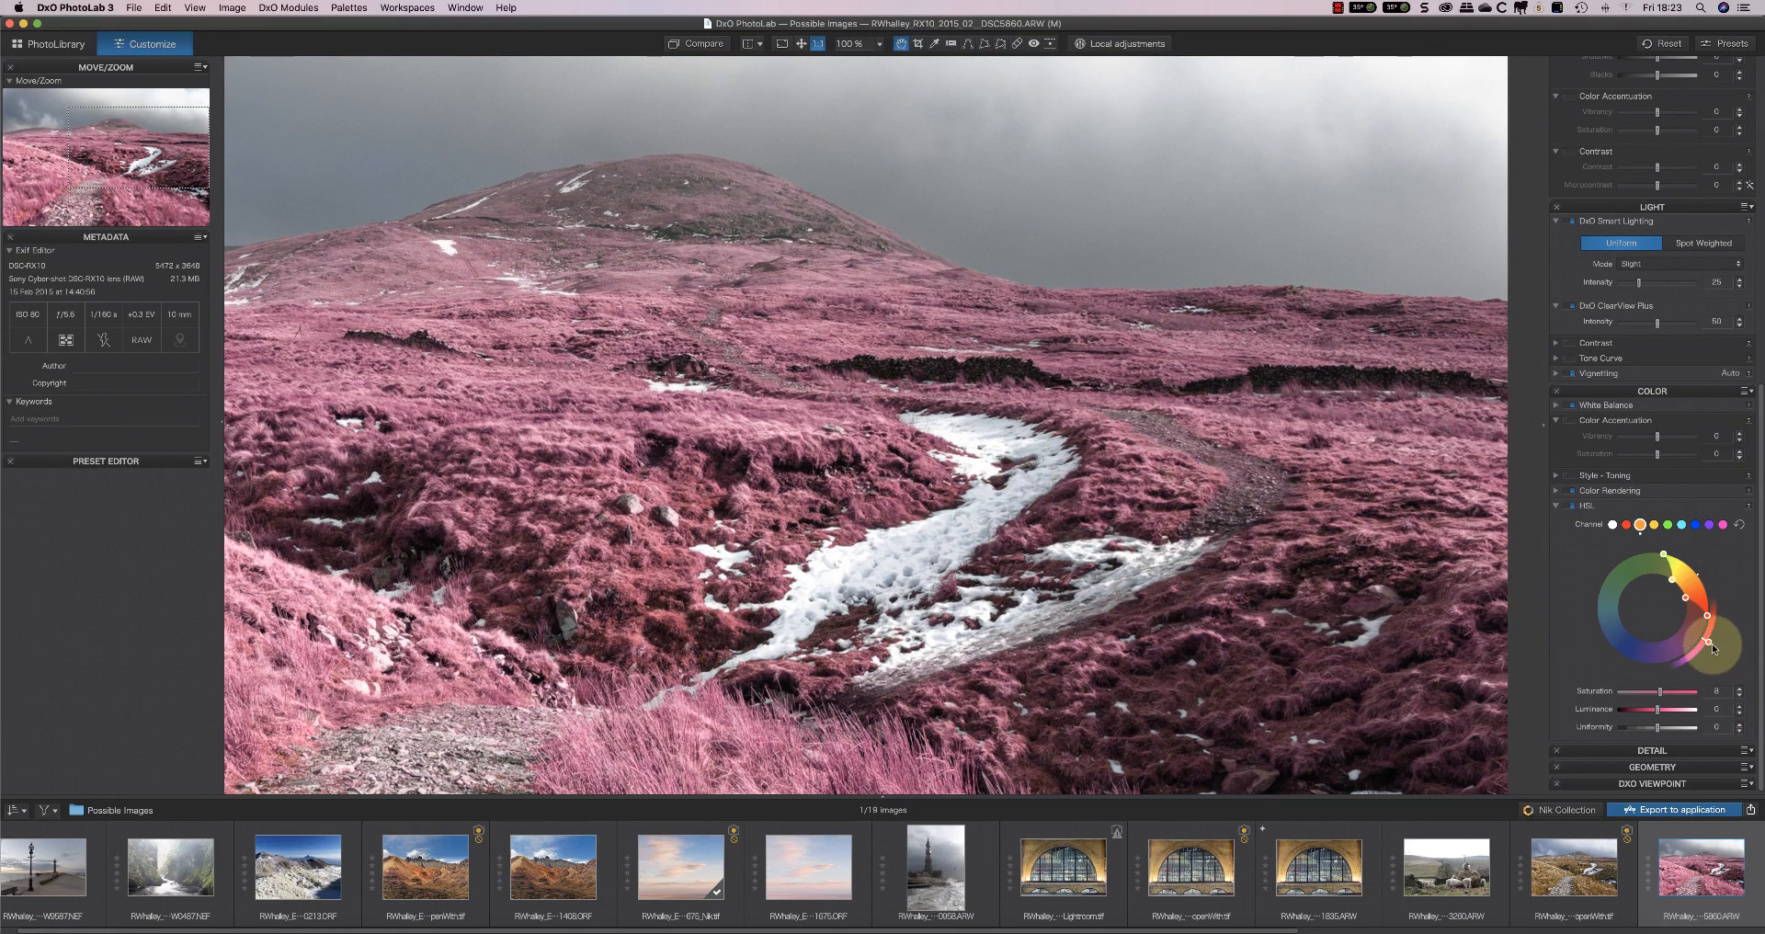
left_click_drag(1710, 643, 1674, 649)
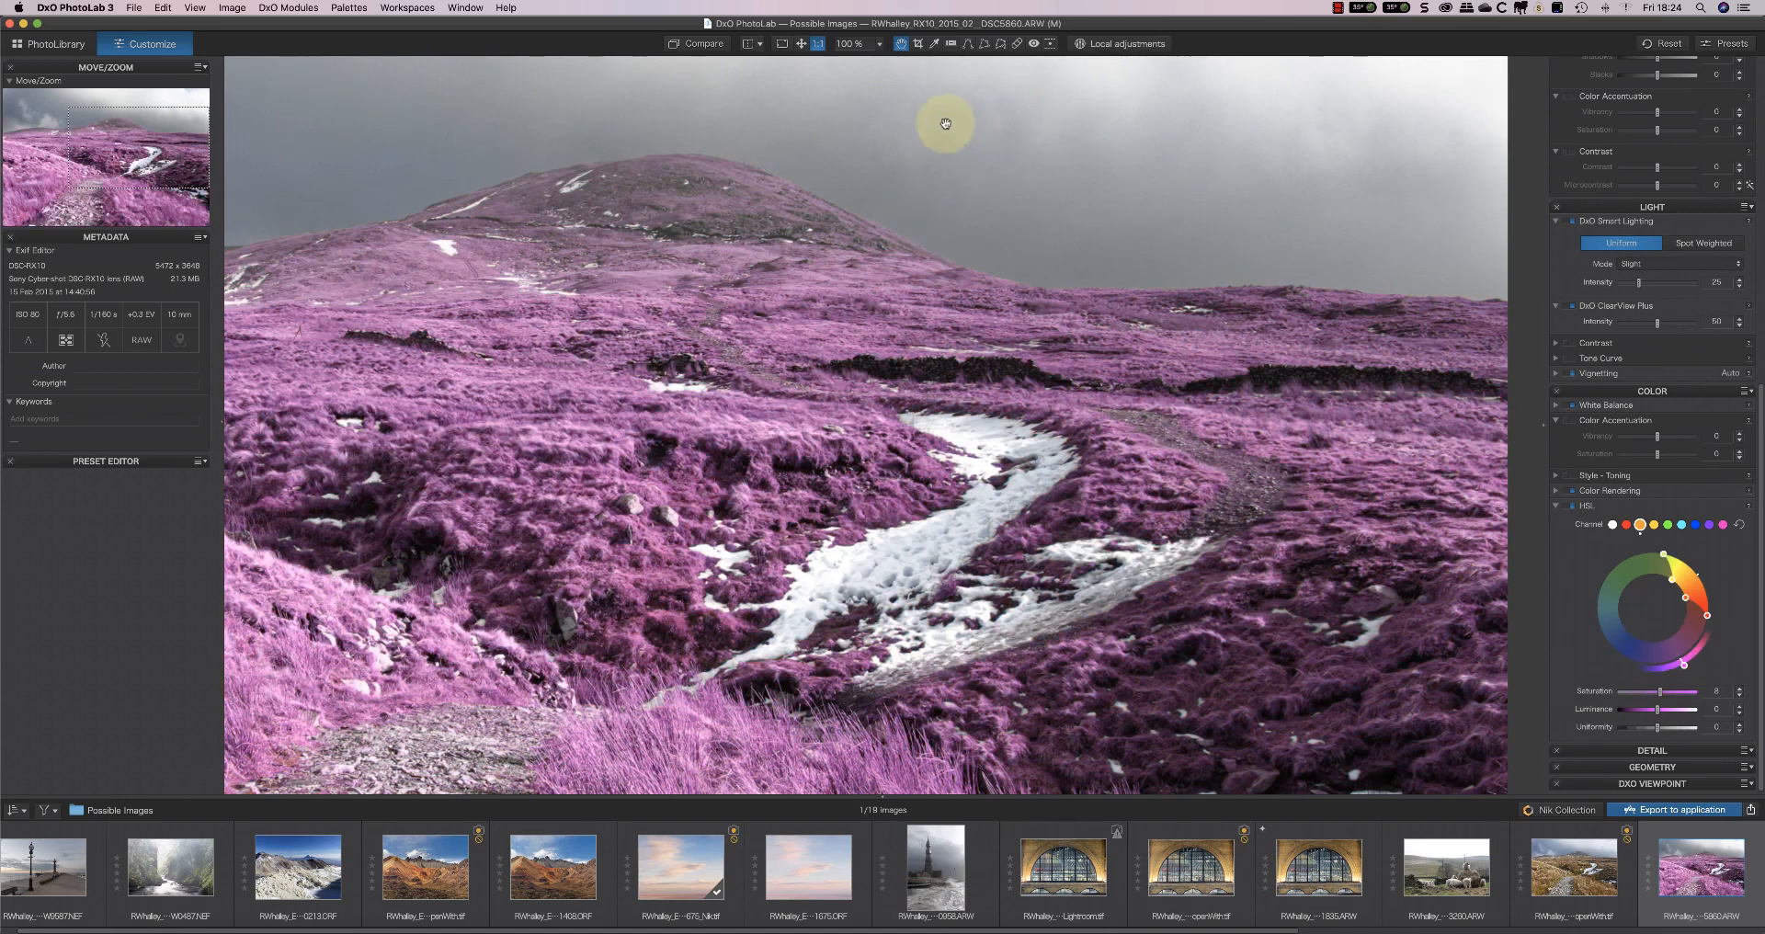
left_click(802, 43)
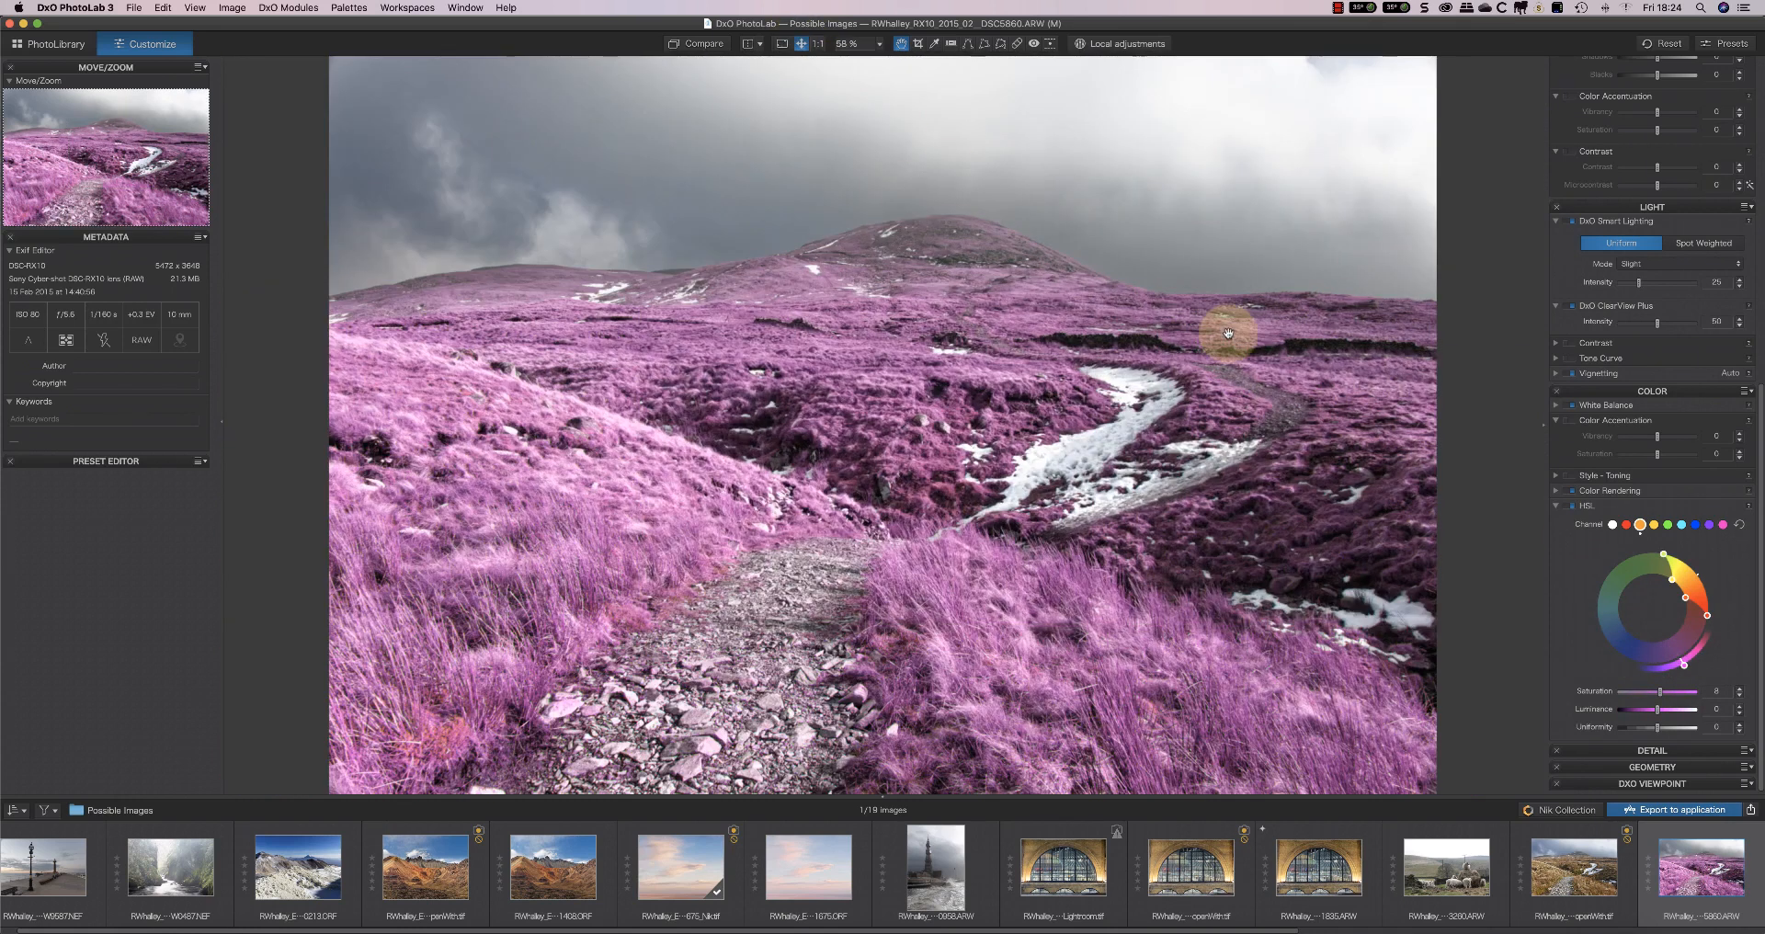